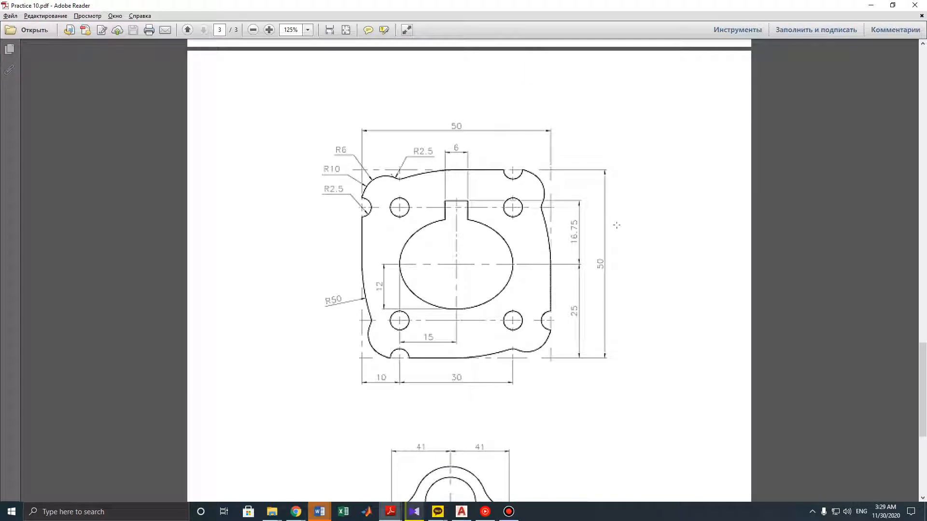
Look through the Practice 10 PDF pages and examine the square plate drawing on page 3
scroll(546, 240, "up", 2)
scroll(547, 240, "down", 2)
scroll(489, 214, "down", 5, "ctrl")
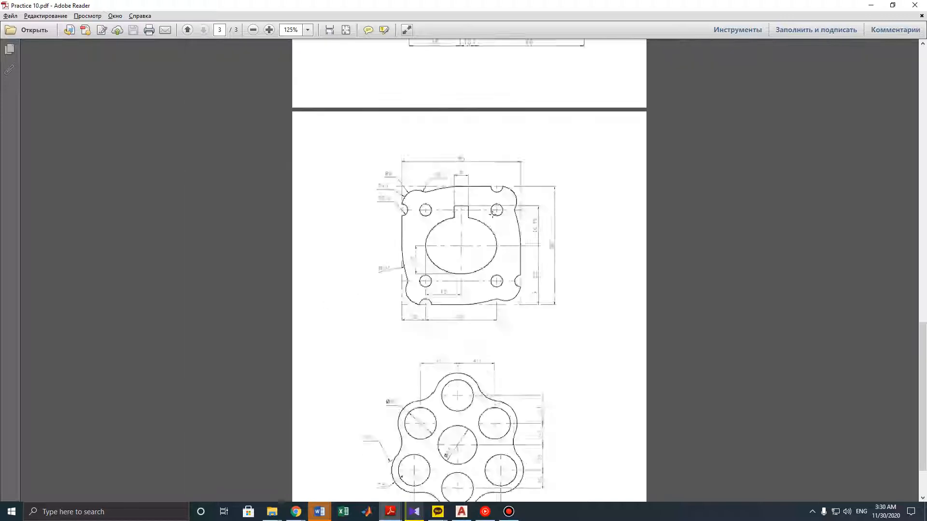
scroll(512, 160, "up", 5)
scroll(512, 159, "up", 3)
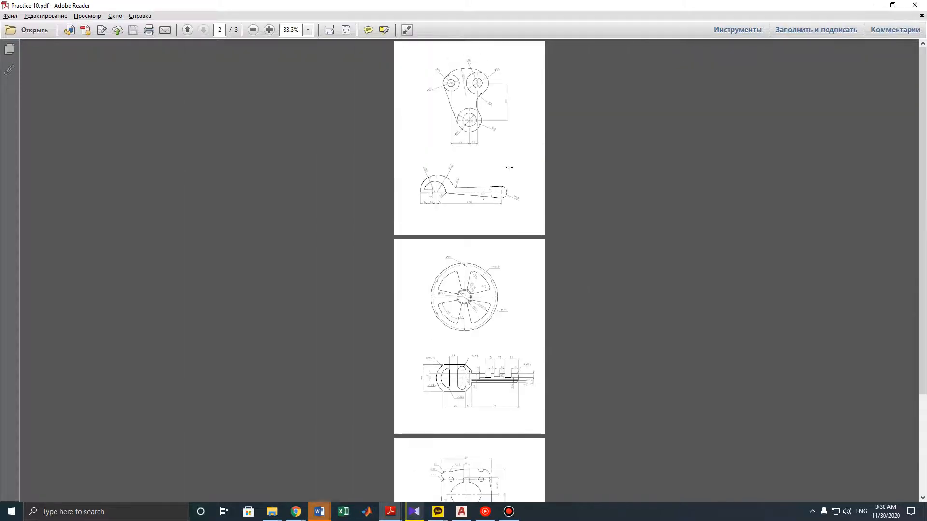
scroll(512, 159, "down", 3)
scroll(498, 310, "up", 2, "ctrl")
scroll(484, 340, "down", 2)
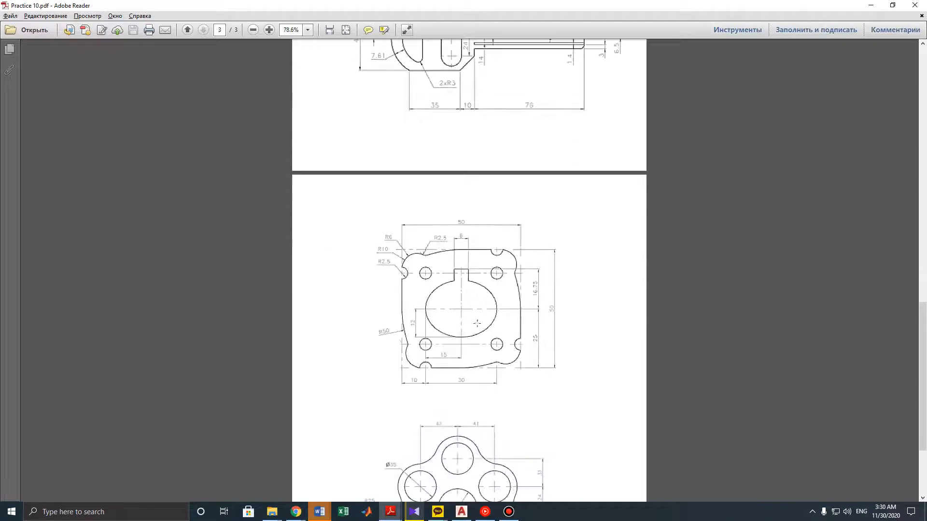
scroll(462, 284, "up", 5, "ctrl")
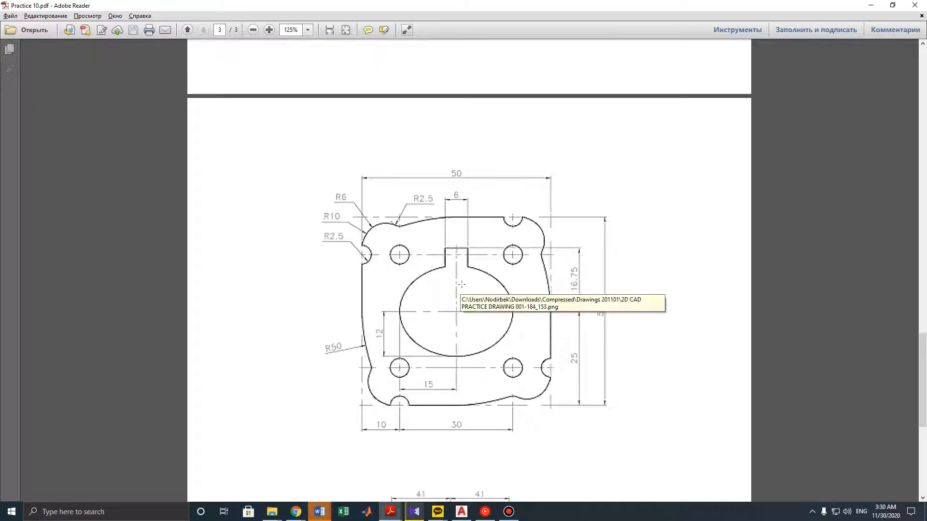
scroll(488, 269, "down", 1)
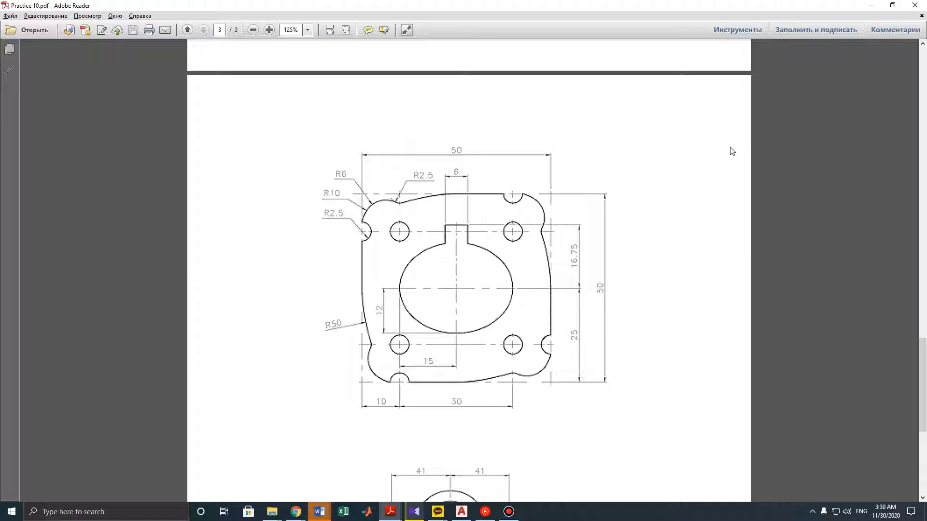
Check the open AutoCAD drawing, then return to Practice 10.pdf and examine the square plate's dimensions
left_click(870, 5)
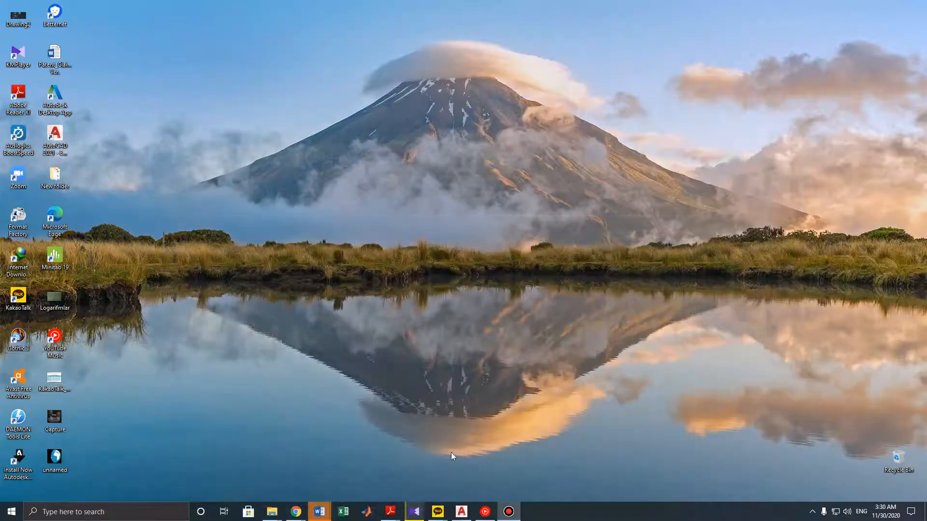
left_click(462, 512)
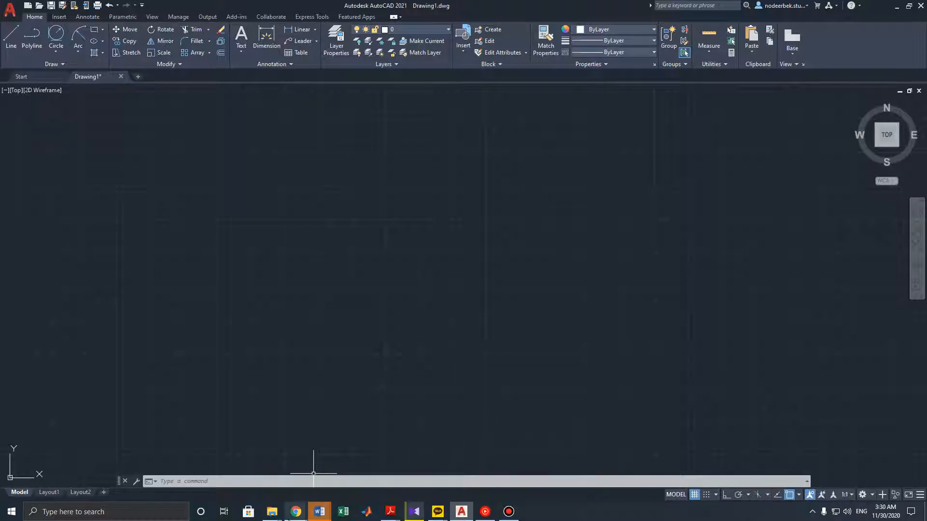
left_click(272, 512)
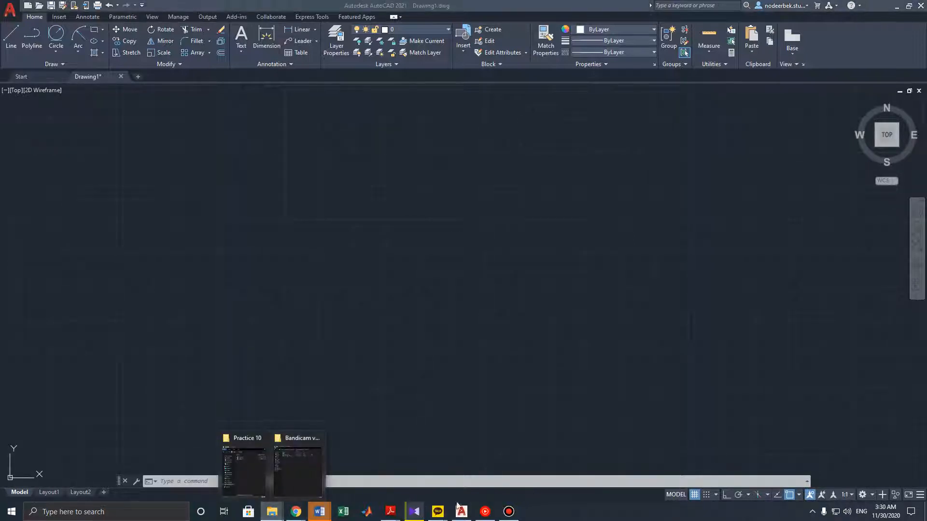
left_click(390, 513)
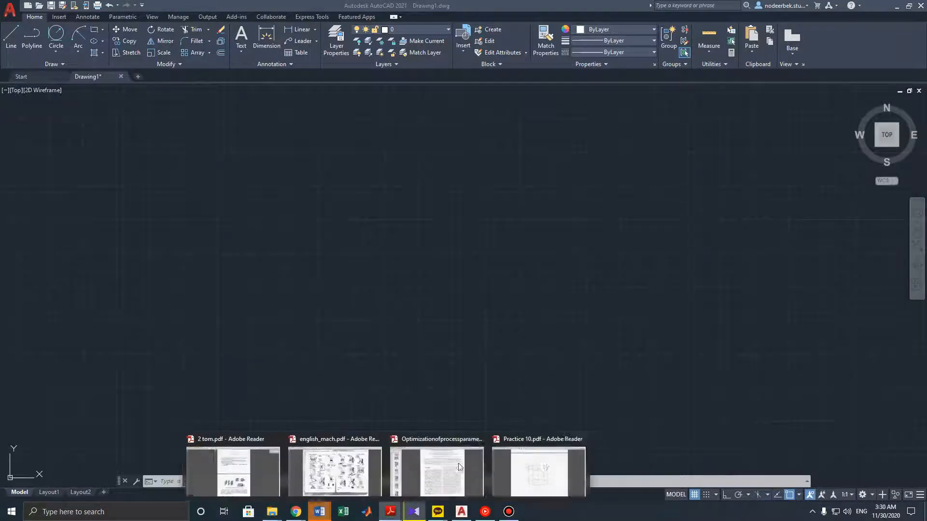
left_click(558, 466)
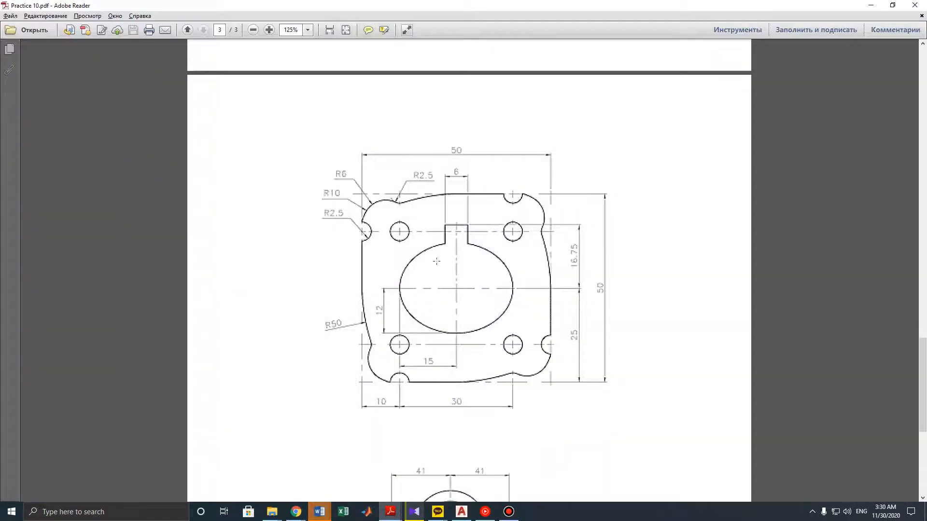
scroll(437, 261, "up", 1)
scroll(467, 295, "up", 1, "ctrl")
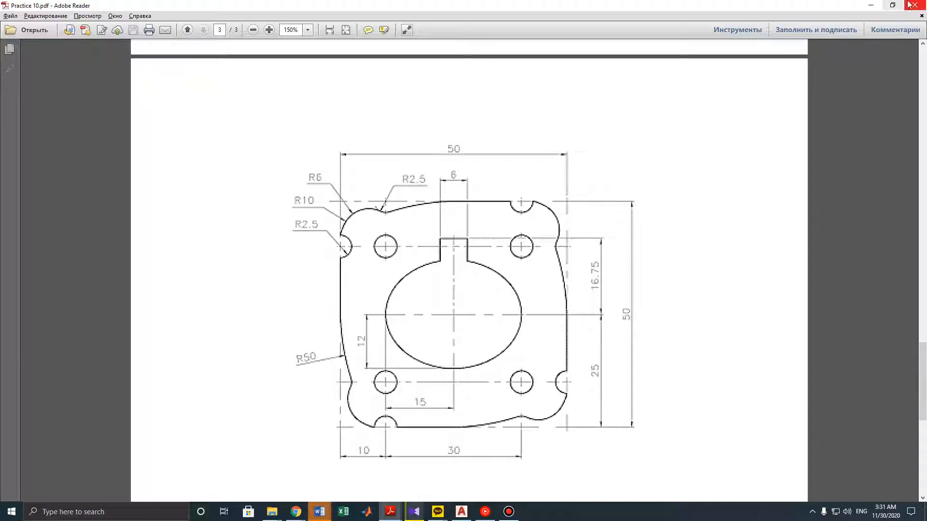
Switch to AutoCAD and draw a circle with a radius of 25 in the empty drawing area
left_click(876, 9)
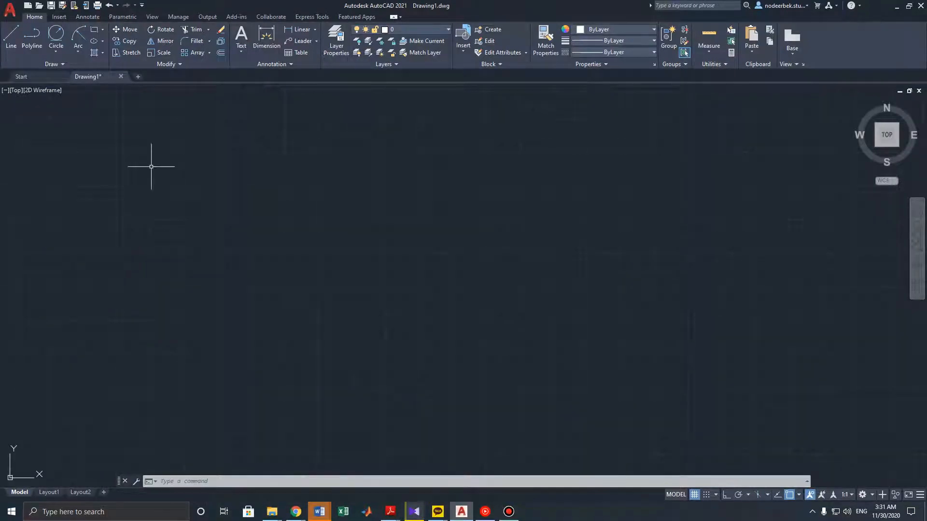
left_click(56, 50)
left_click(59, 67)
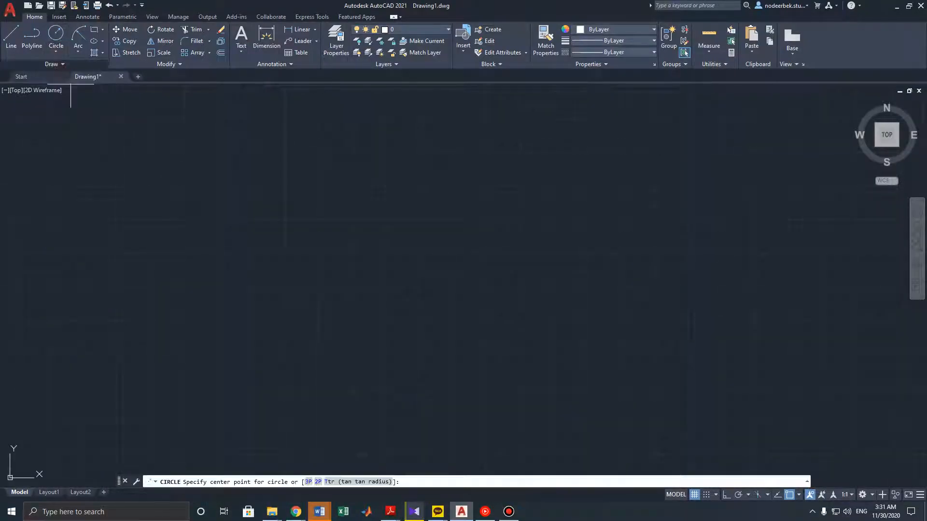
left_click(353, 215)
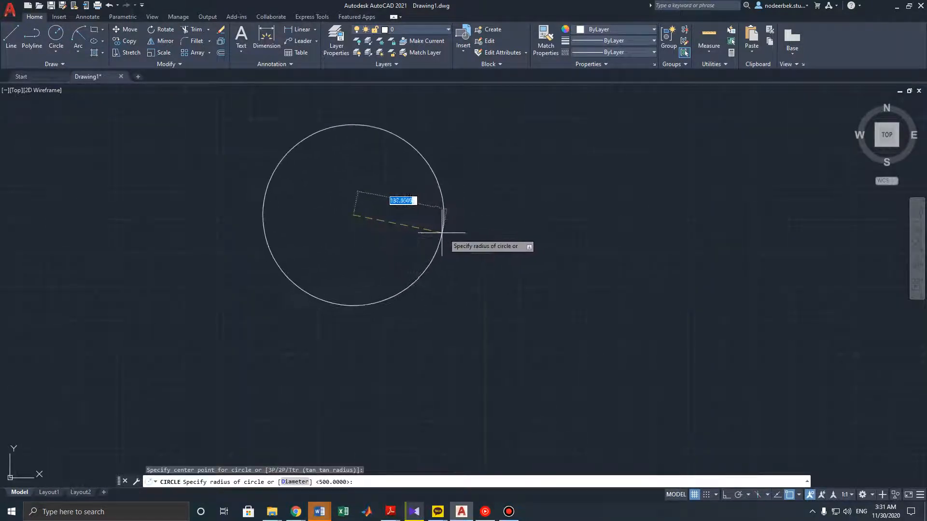
type("2")
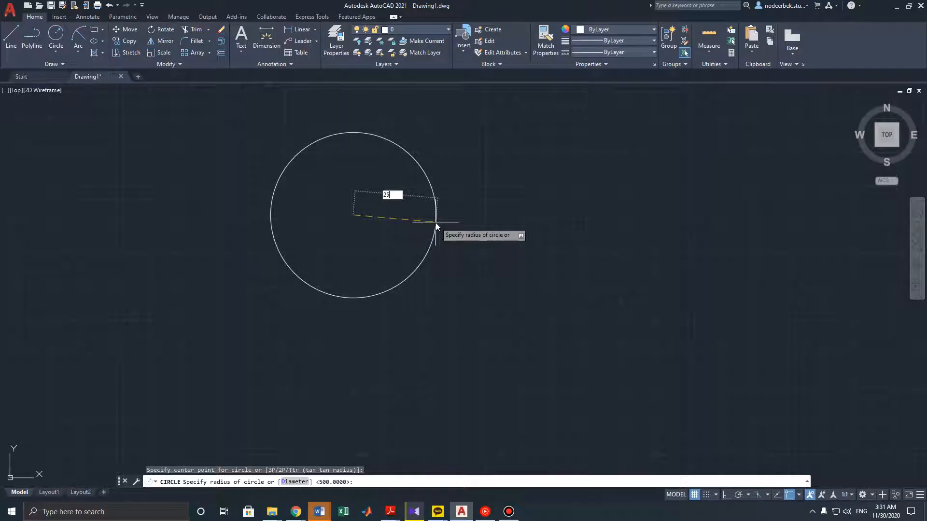
type("5")
key("Return")
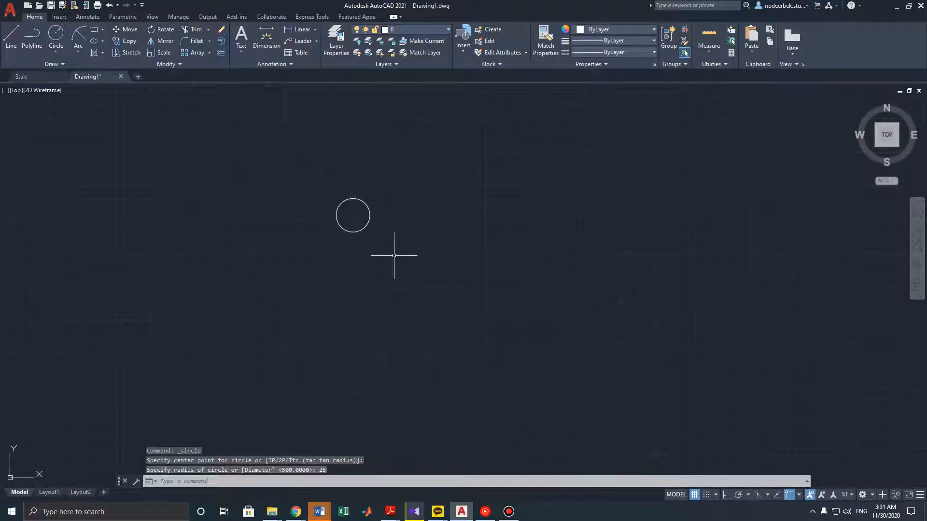
Add a center mark to the radius 25 circle
scroll(424, 227, "down", 2)
mouse_move(424, 228)
middle_mouse_down()
mouse_move(347, 277)
mouse_move(342, 249)
mouse_move(320, 317)
middle_mouse_up()
scroll(316, 270, "up", 3)
type("ce")
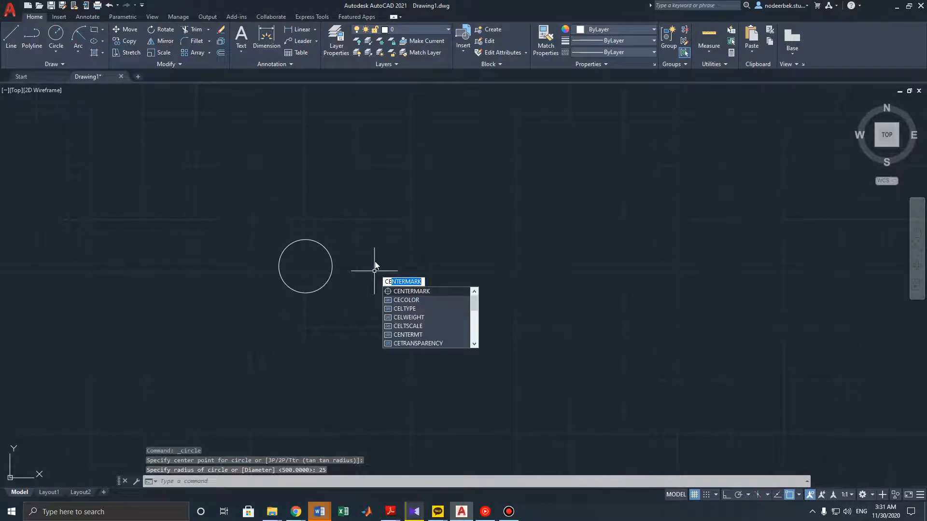
key("Return")
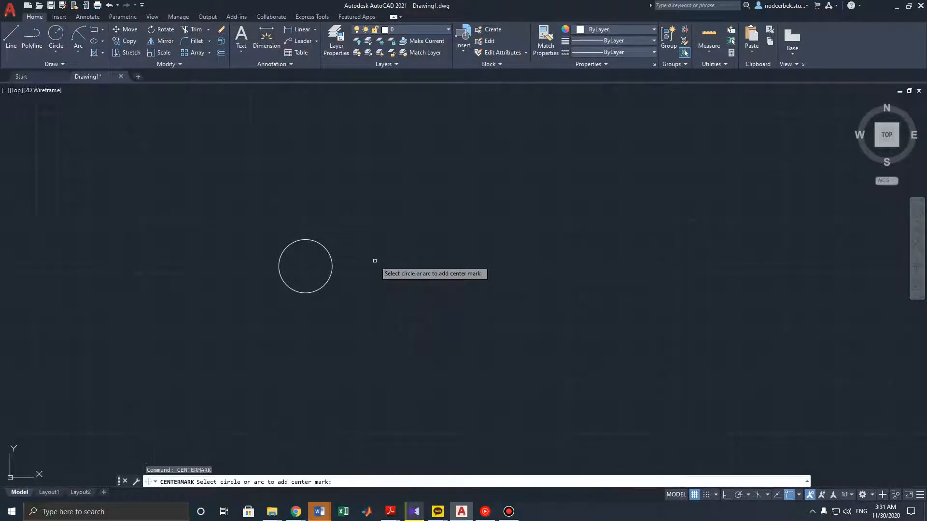
left_click(324, 247)
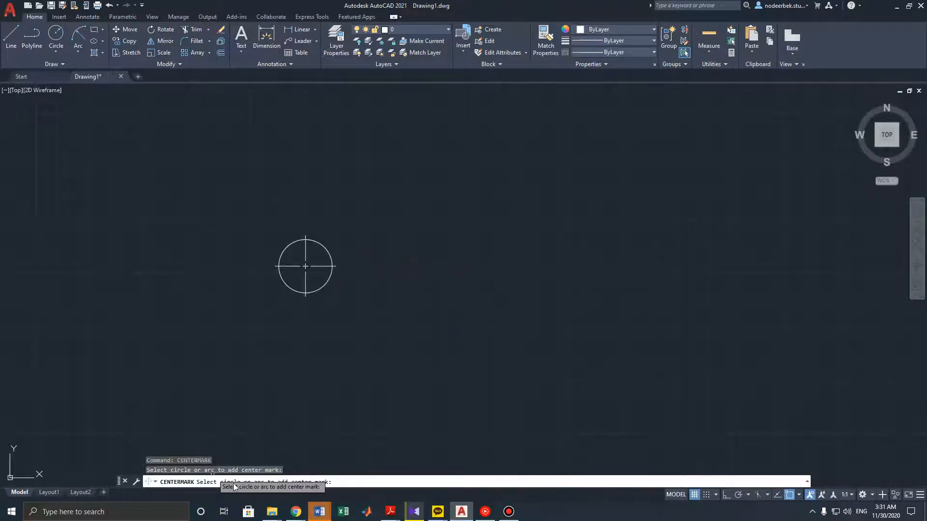
key("Escape")
Bring the Practice 10 PDF from its folder into the AutoCAD drawing as an attachment
scroll(362, 289, "down", 4)
mouse_move(393, 249)
middle_mouse_down()
mouse_move(309, 355)
mouse_move(488, 302)
mouse_move(555, 261)
middle_mouse_up()
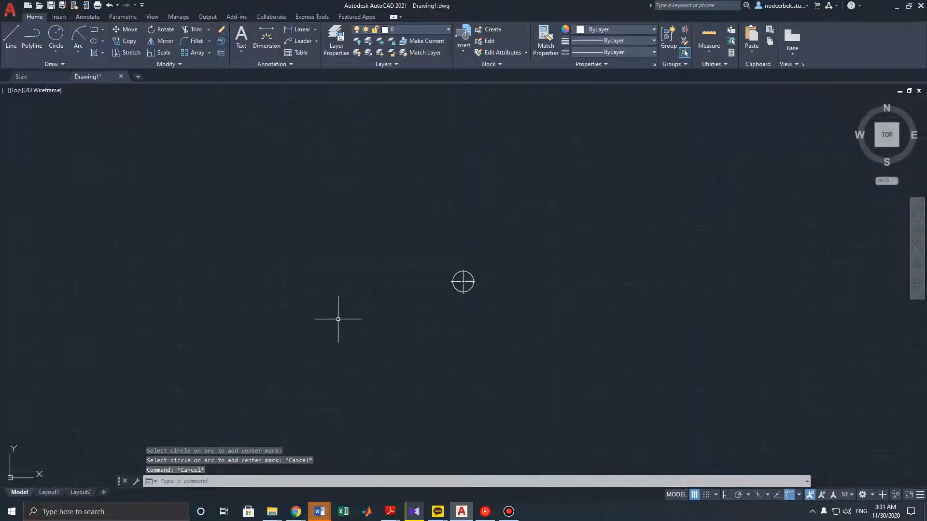
mouse_move(338, 319)
middle_mouse_down()
mouse_move(381, 312)
mouse_move(399, 325)
mouse_move(387, 353)
mouse_move(442, 348)
middle_mouse_up()
scroll(392, 306, "up", 2)
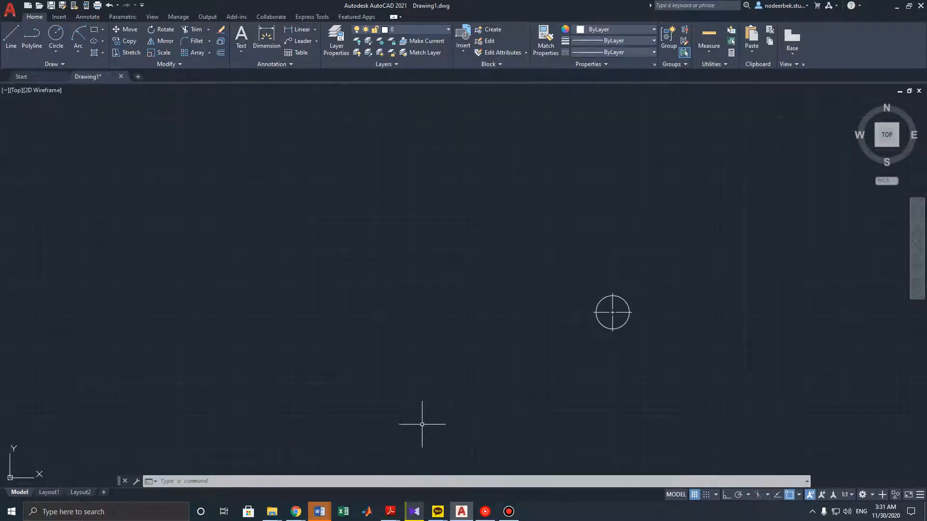
left_click(295, 511)
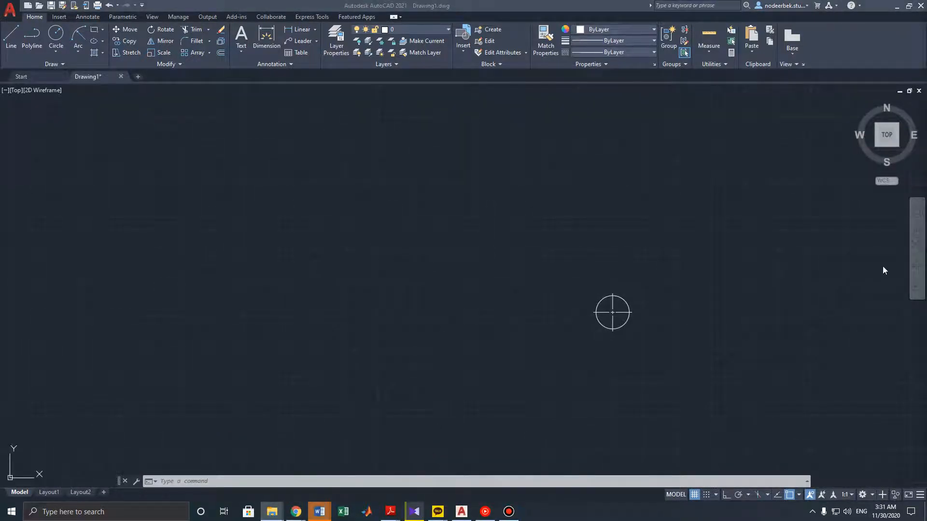
left_click(274, 510)
left_click(252, 477)
left_click(588, 176)
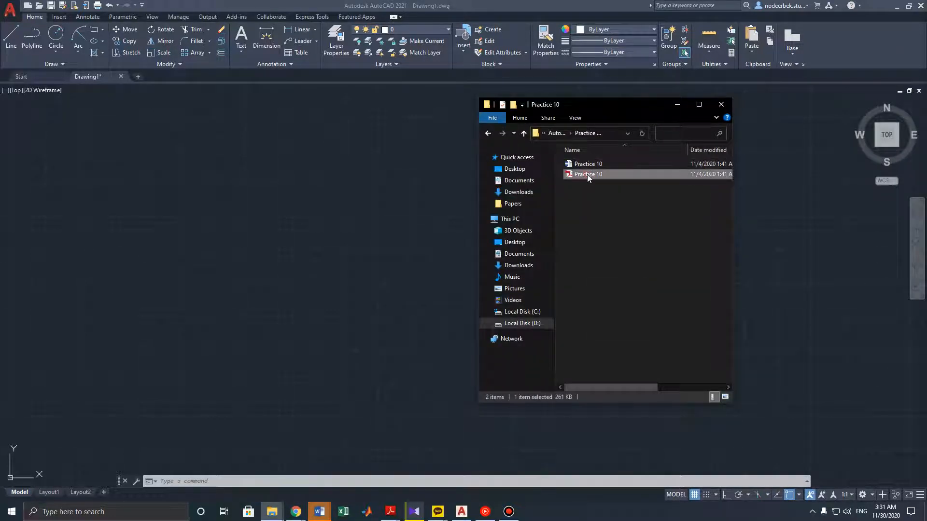
left_click_drag(588, 177, 195, 326)
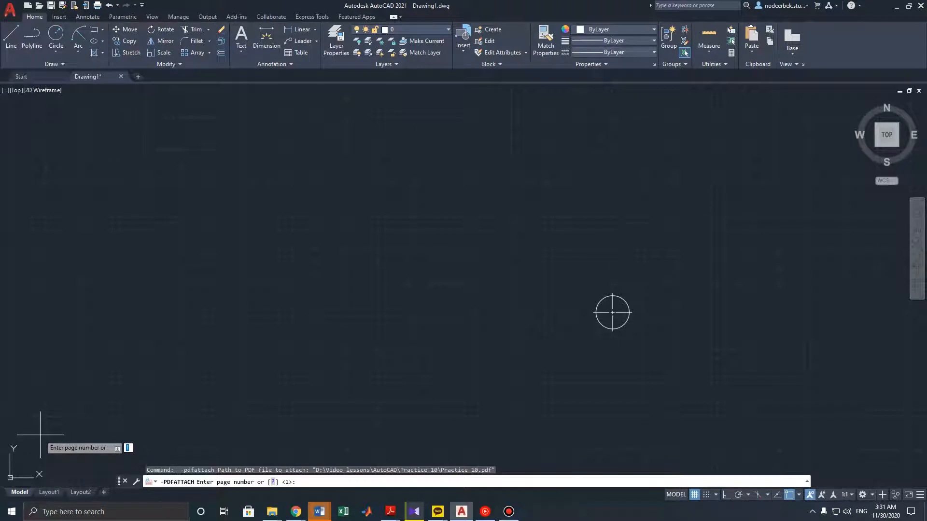
Place page 3 of the PDF beside the circle at a scale of about 79, unrotated, with Ortho on
key("Return")
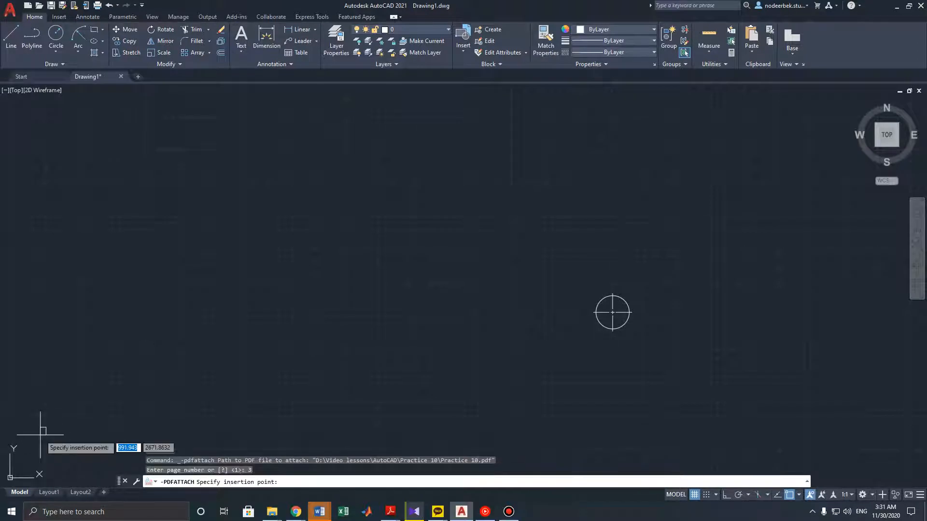
left_click(26, 449)
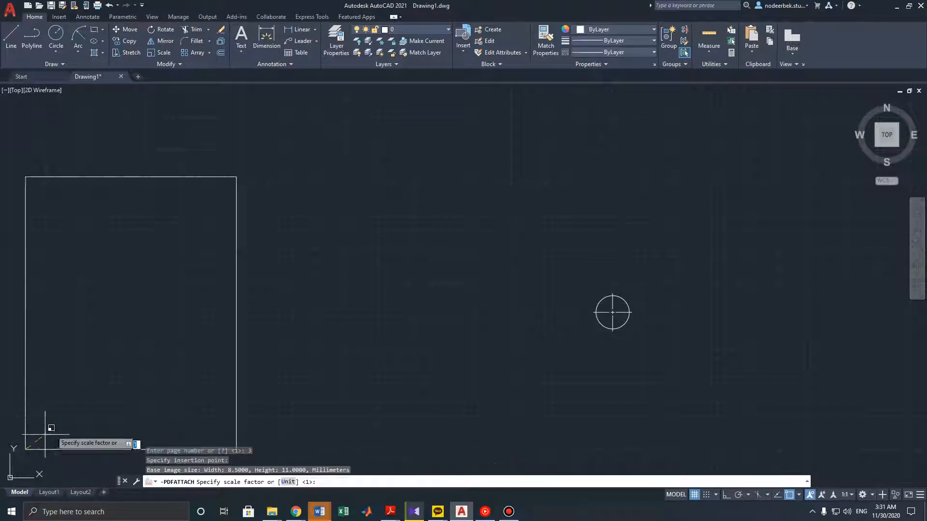
left_click(66, 418)
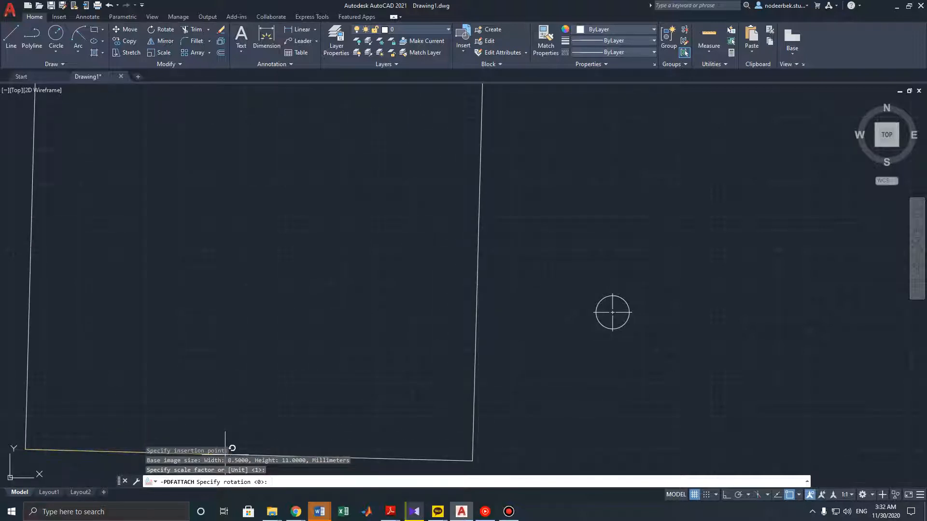
key("F8")
left_click(232, 425)
key("Escape")
key("Escape")
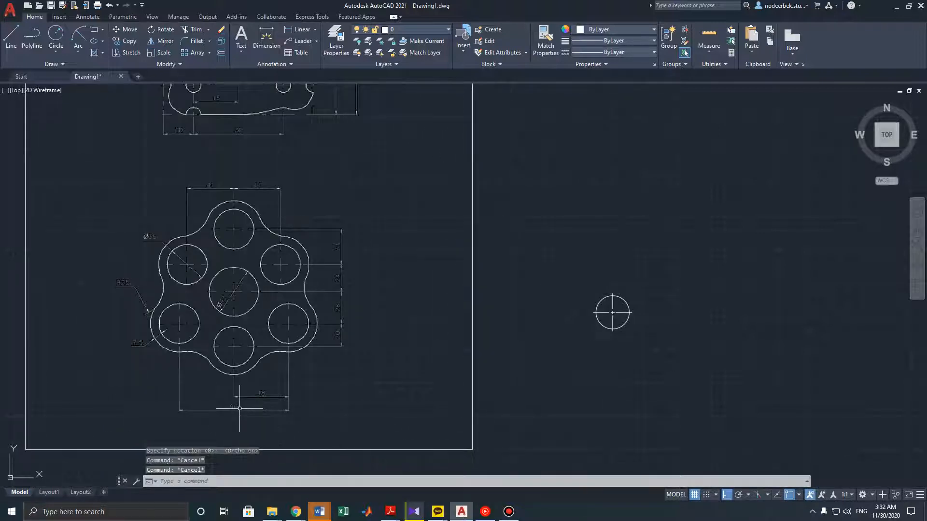
Move the circle with its center mark straight up to sit beside the PDF's square plate view
scroll(335, 240, "down", 4)
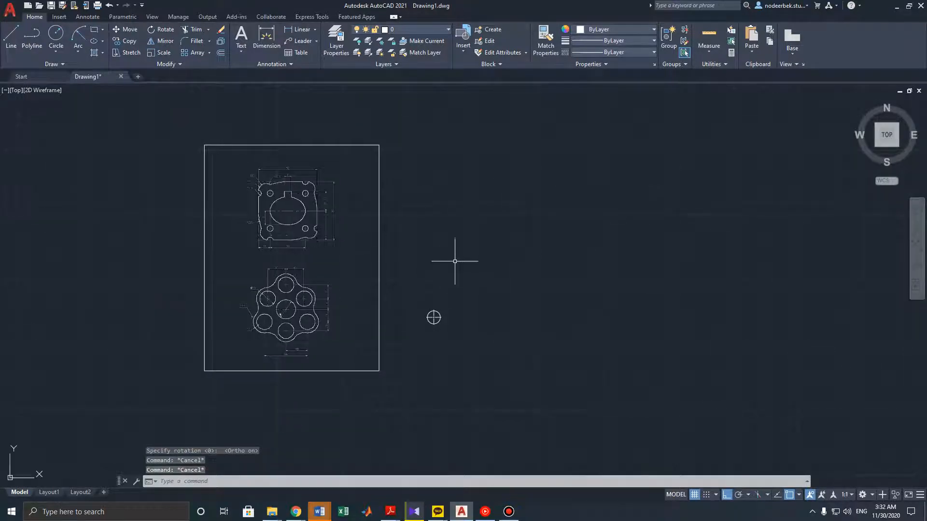
scroll(408, 261, "up", 2)
middle_click_drag(399, 263, 361, 270)
left_click(506, 316)
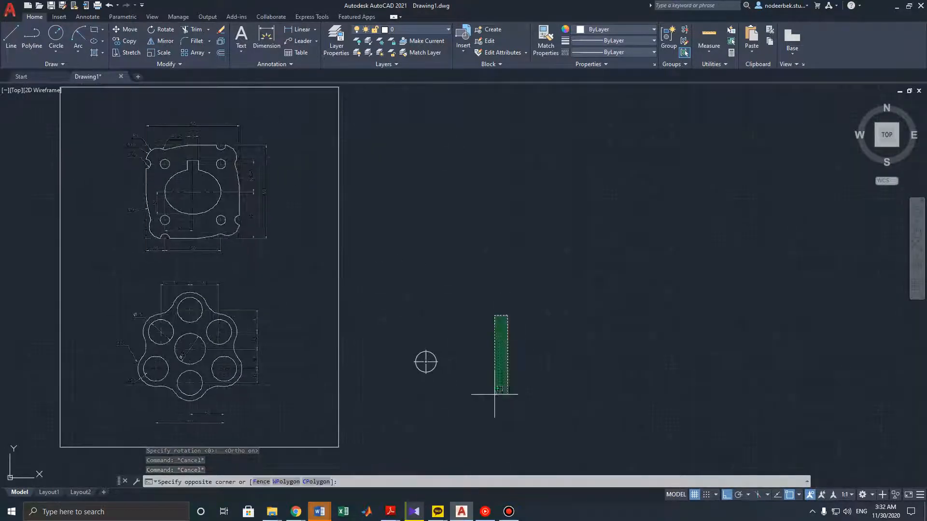
left_click_drag(494, 395, 426, 362)
left_click(425, 362)
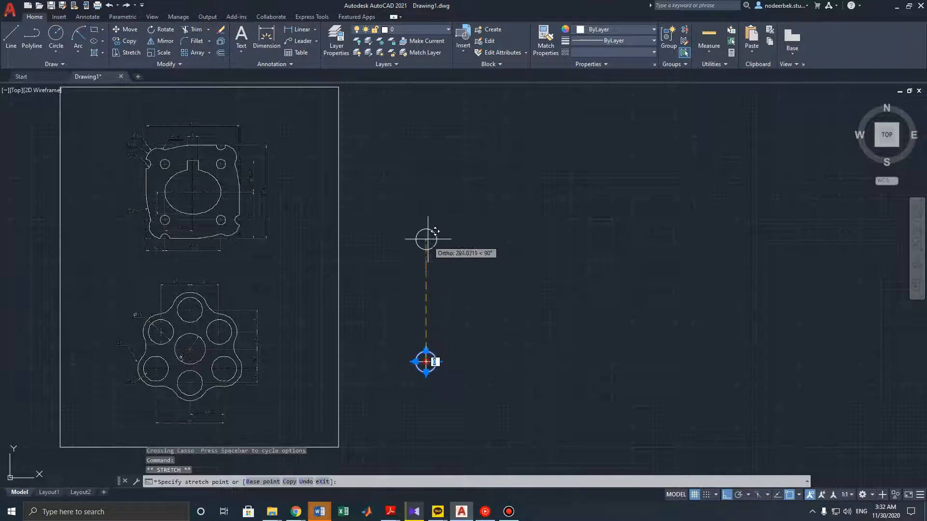
left_click(426, 223)
middle_click_drag(377, 241, 386, 271)
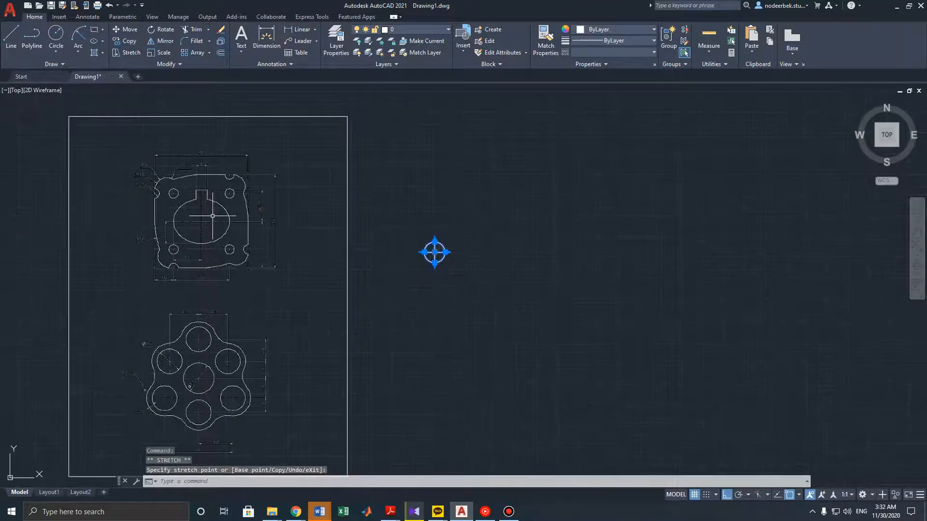
key("Escape")
key("Escape")
Set the scale of the attached PDF underlay to 100
scroll(232, 241, "up", 2)
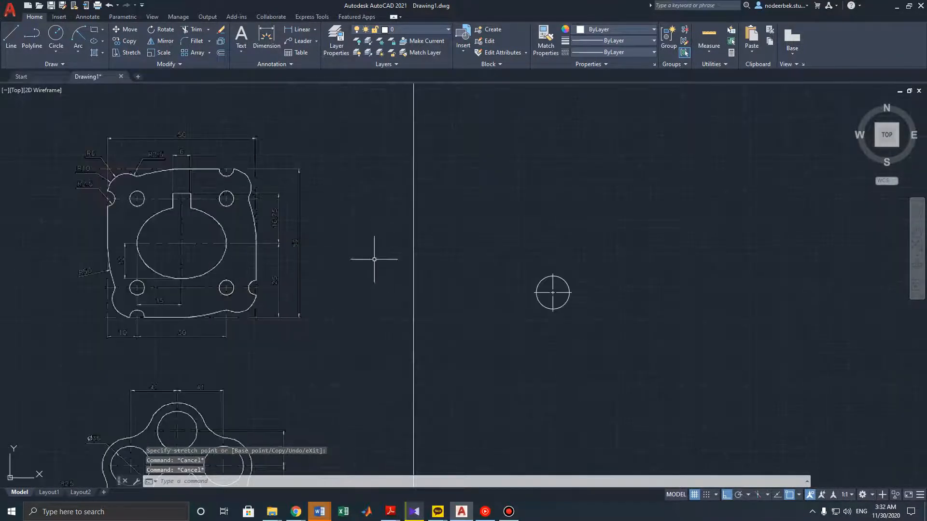
double_click(413, 258)
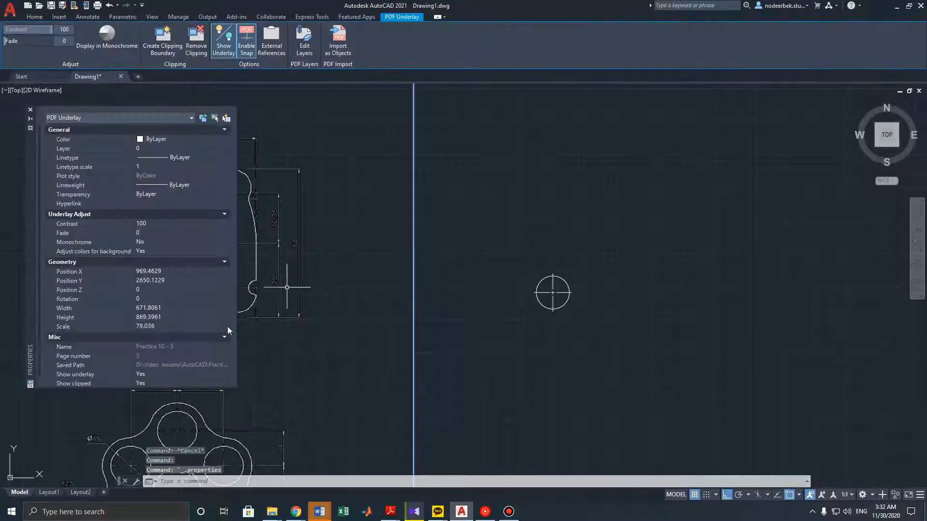
left_click(160, 327)
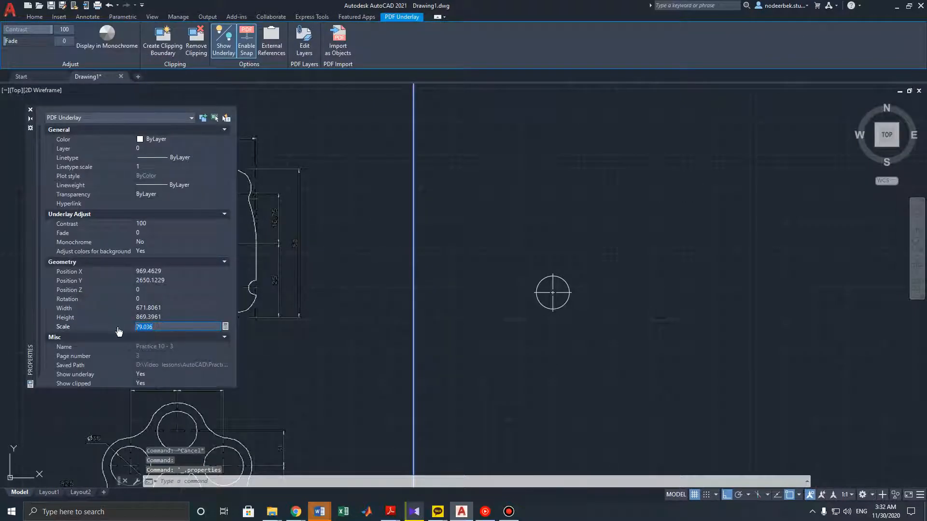
type("90")
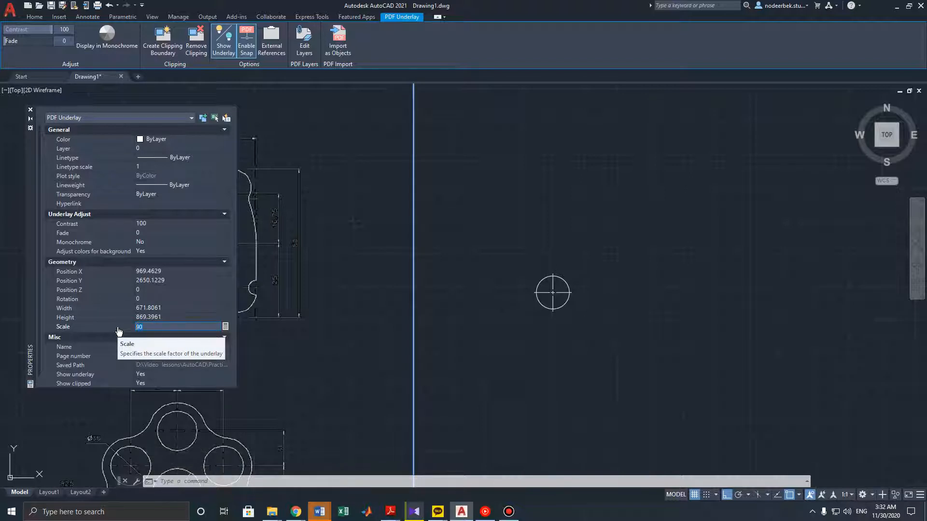
key("Return")
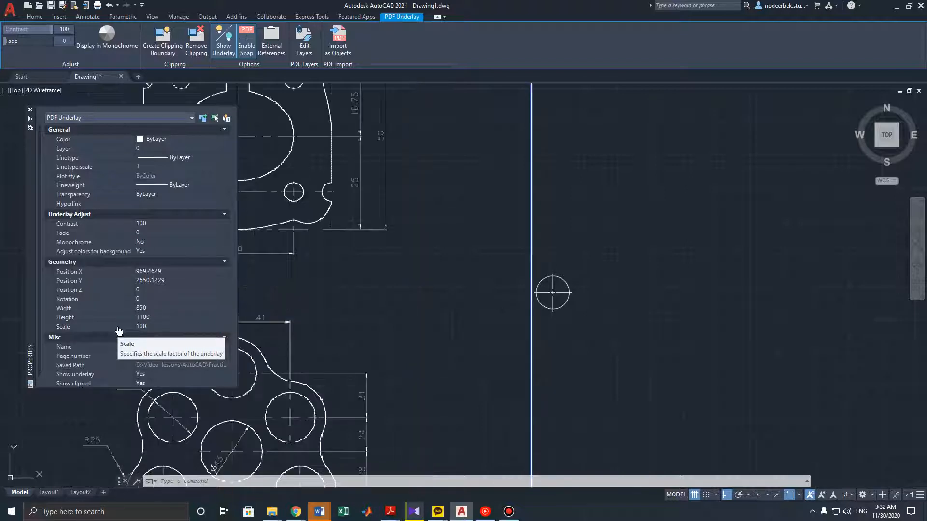
left_click(30, 110)
middle_click_drag(631, 236, 559, 310)
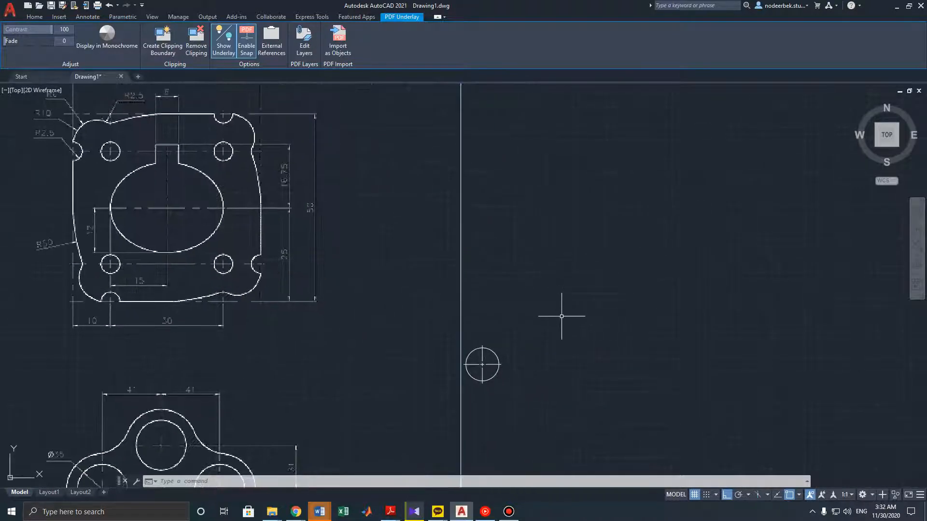
key("Escape")
Move the circle with its center mark straight up and then right, clear of the PDF page's edge and beside the square plate view
mouse_move(555, 370)
left_mouse_down()
mouse_move(428, 280)
mouse_move(434, 285)
left_mouse_up()
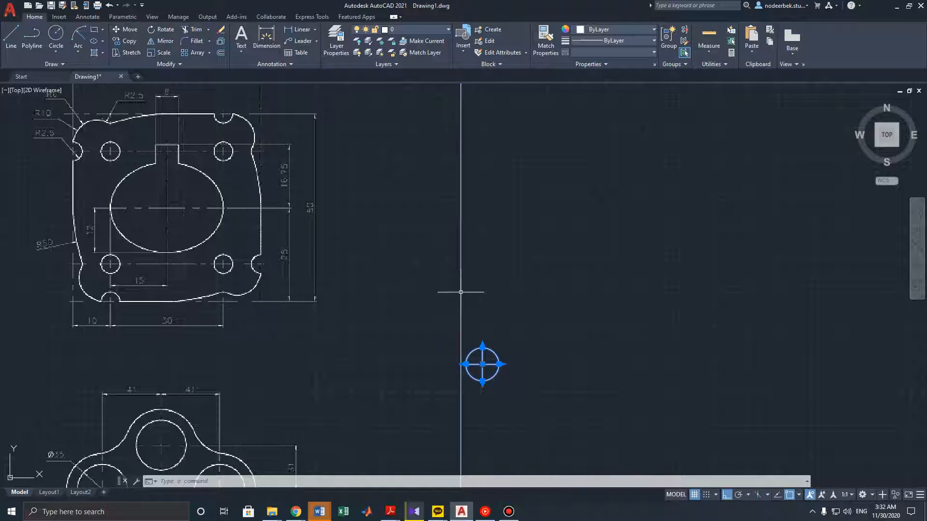
left_click(482, 364)
left_click(553, 272)
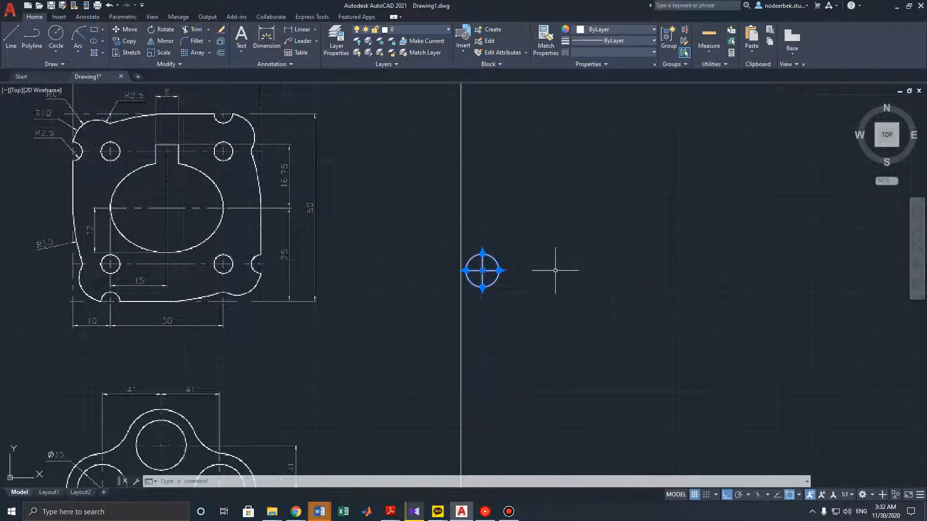
left_click(483, 270)
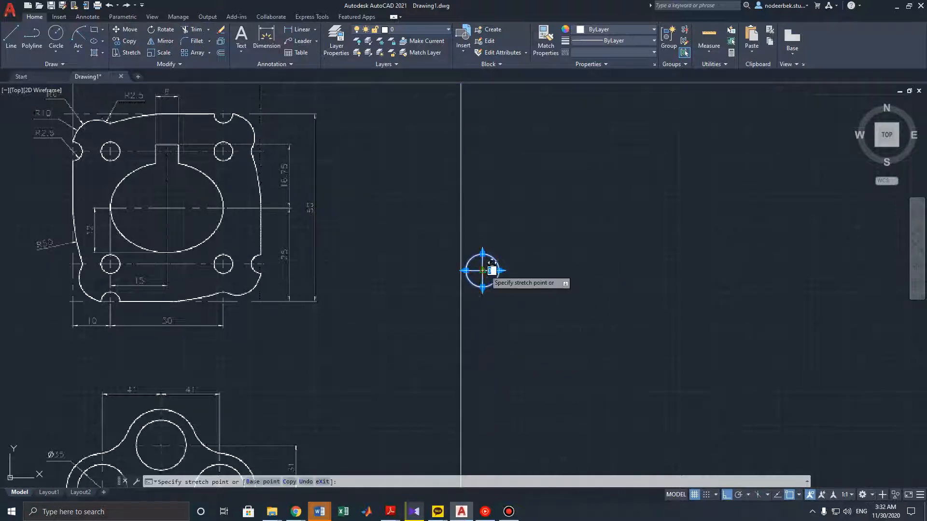
left_click(558, 269)
middle_click_drag(559, 293, 555, 365)
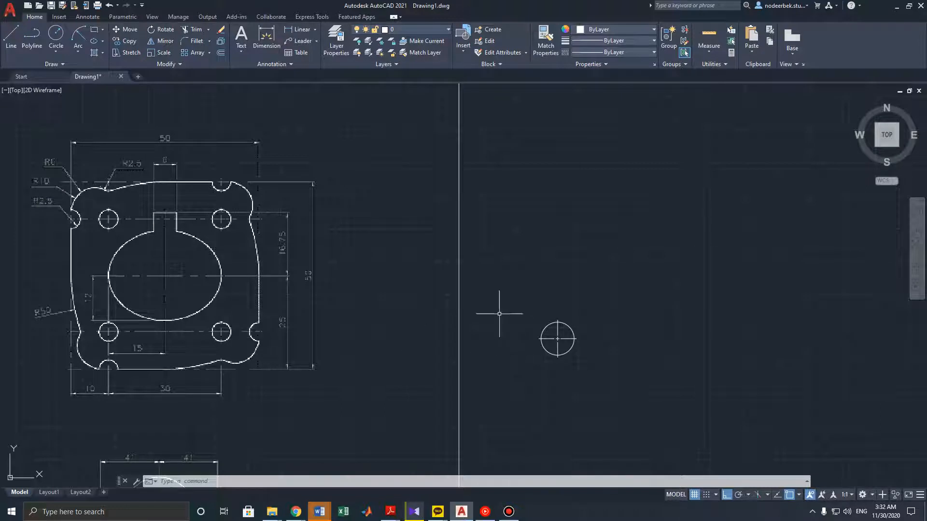
Copy the circle with its center mark 300 units horizontally to the right, using its center as the base point
mouse_move(642, 285)
left_mouse_down()
mouse_move(594, 424)
mouse_move(511, 269)
mouse_move(518, 272)
left_mouse_up()
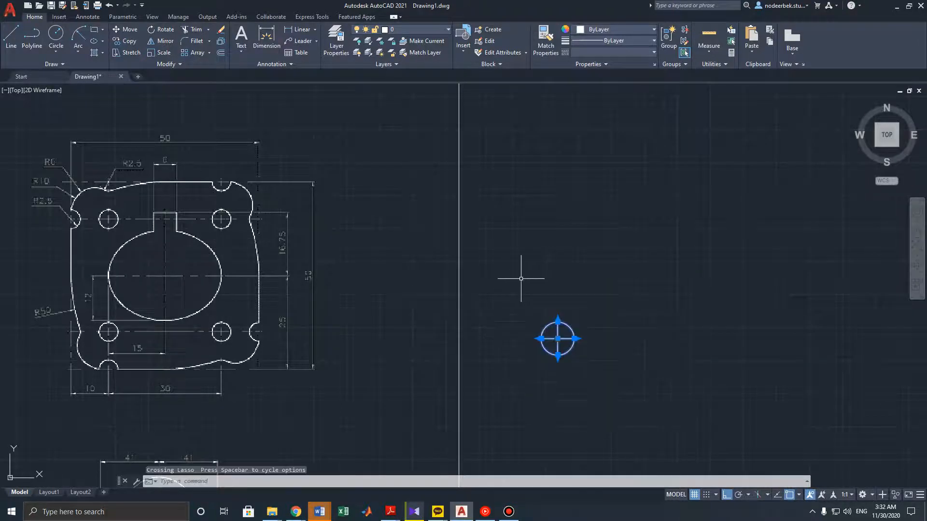
left_click(125, 41)
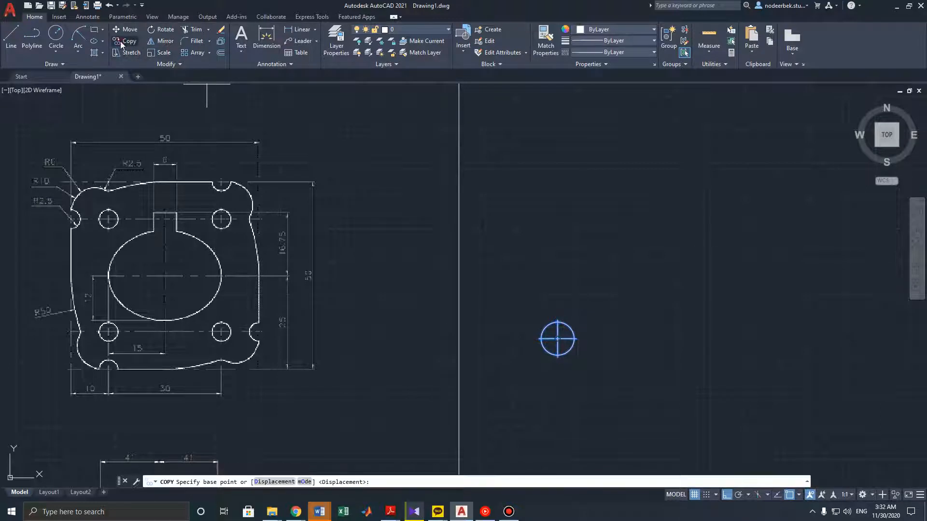
left_click(558, 338)
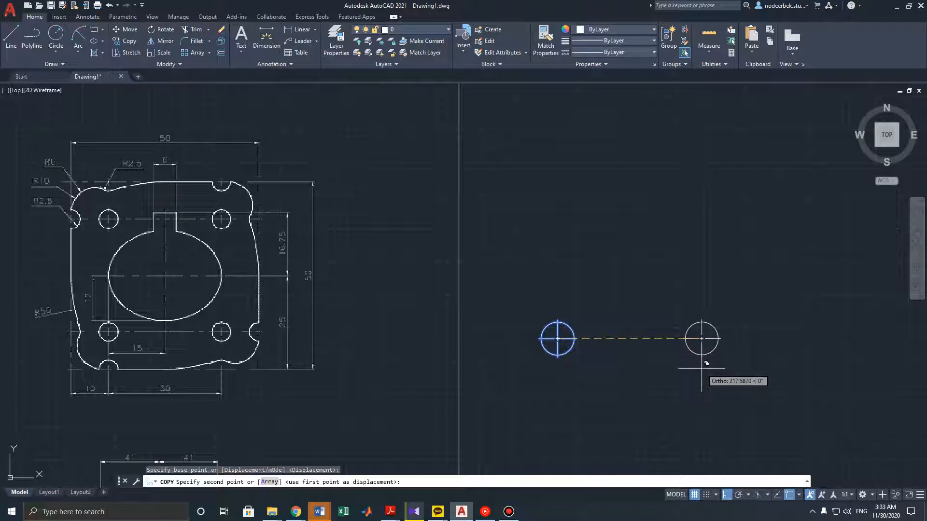
type("300")
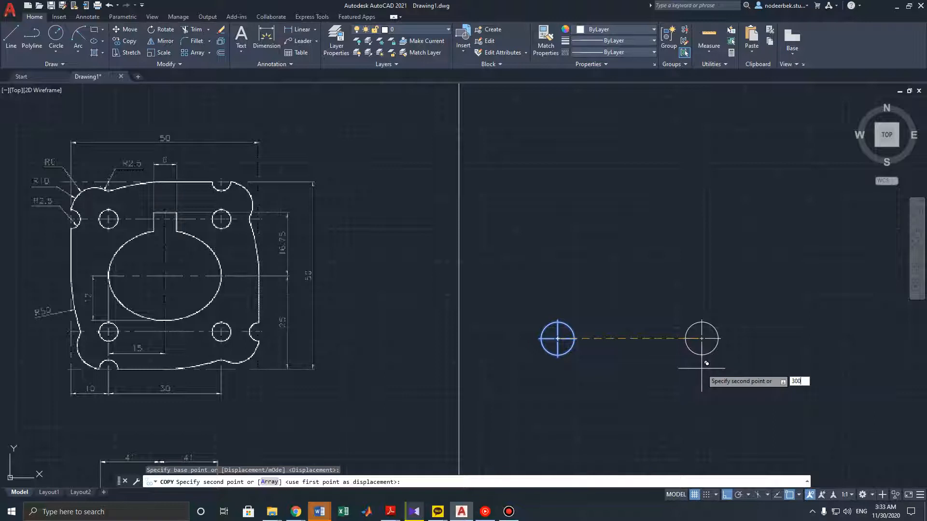
key("Return")
key("Escape")
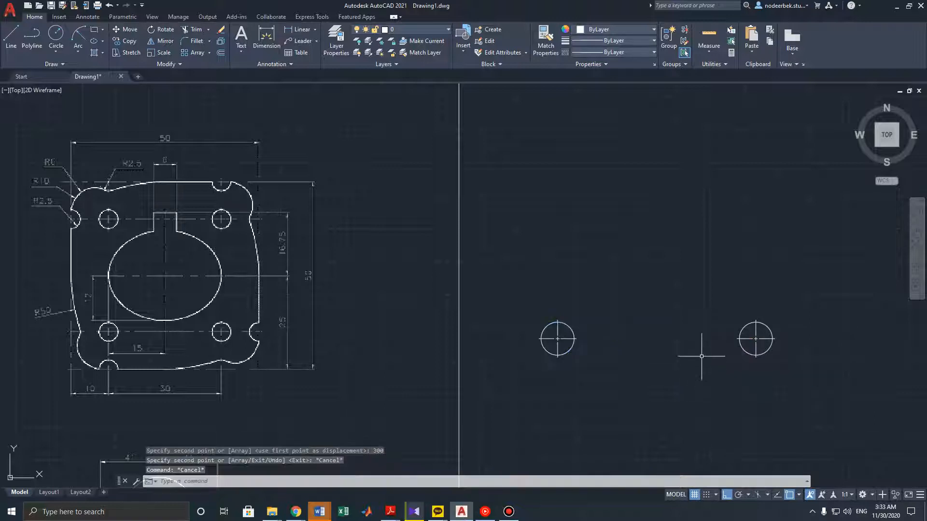
Copy both circles with their center marks 300 units straight up, using the left circle's center as the base point
middle_click_drag(702, 288, 692, 308)
mouse_move(823, 303)
left_mouse_down()
mouse_move(666, 409)
mouse_move(502, 252)
mouse_move(509, 244)
left_mouse_up()
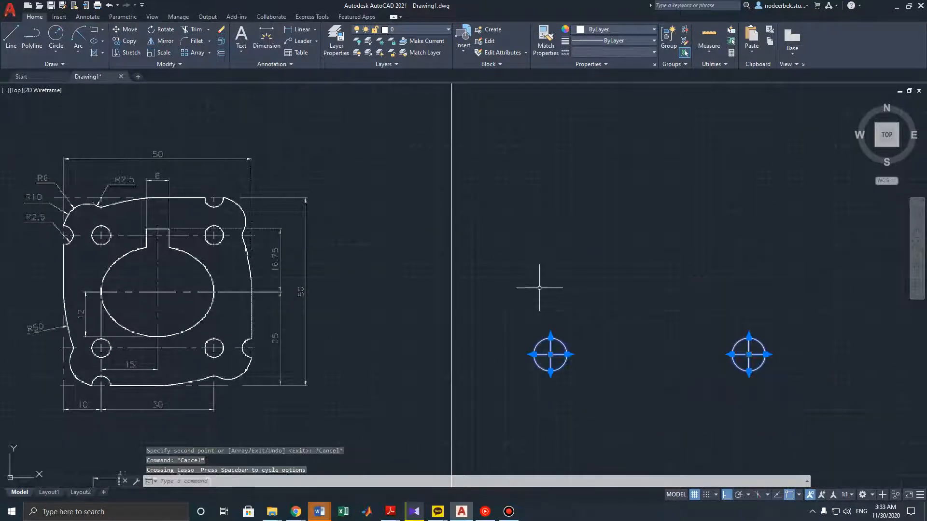
left_click(129, 46)
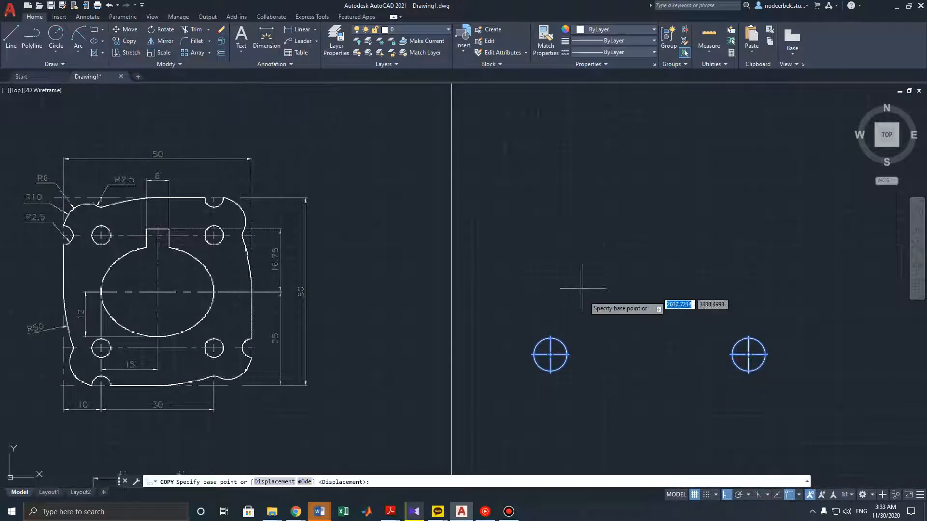
left_click(550, 355)
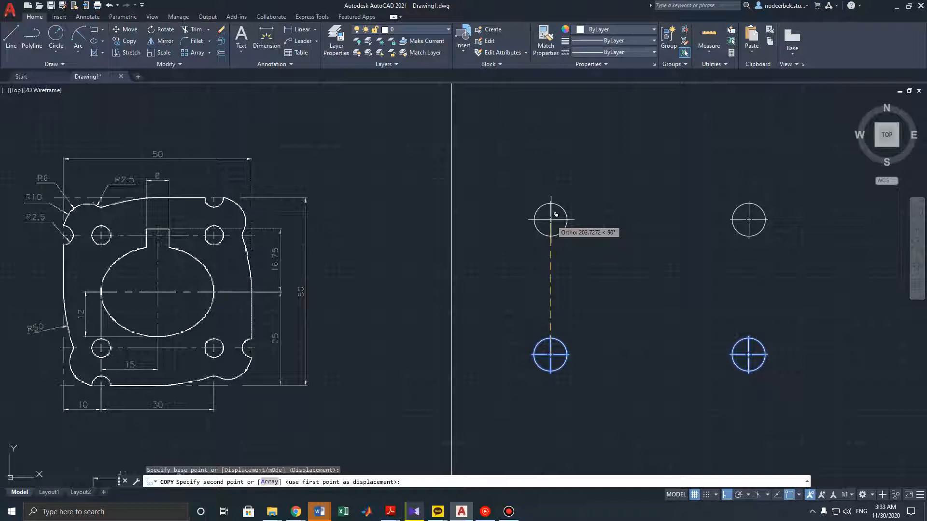
type("300")
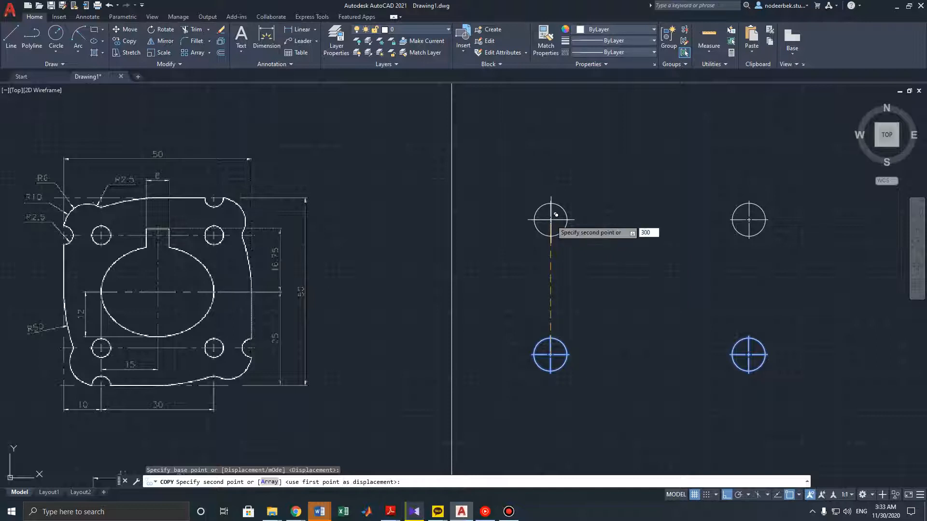
key("Return")
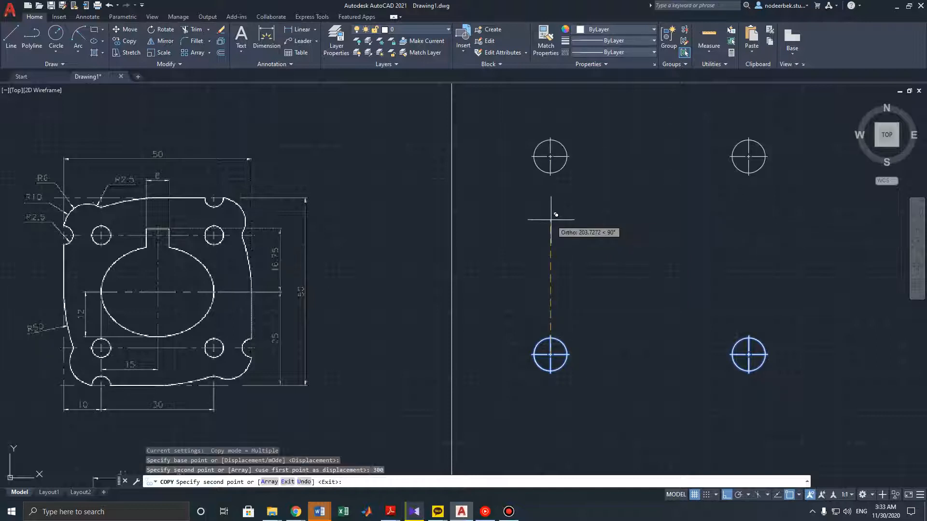
left_click(551, 222)
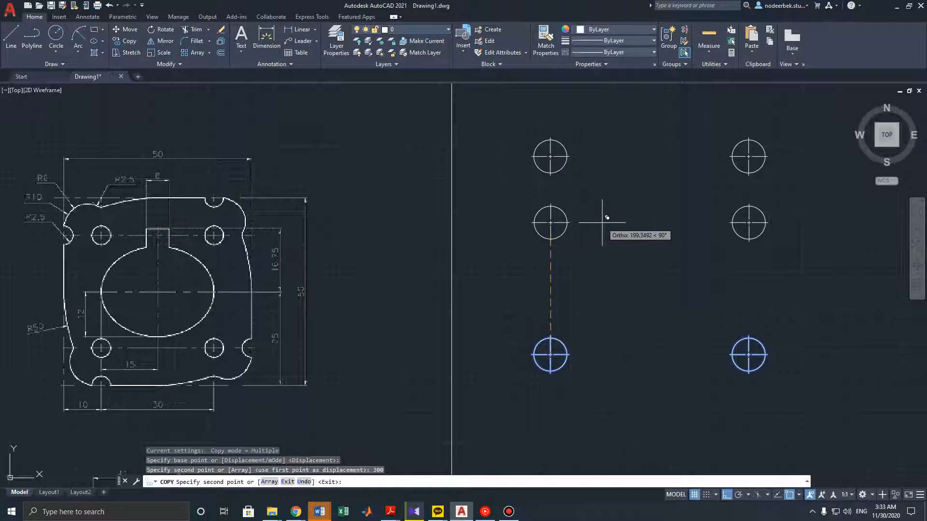
key("Escape")
Try copying the lower-left circle with its center mark 100 units to the left, and undo that copy
middle_click_drag(596, 233, 597, 256)
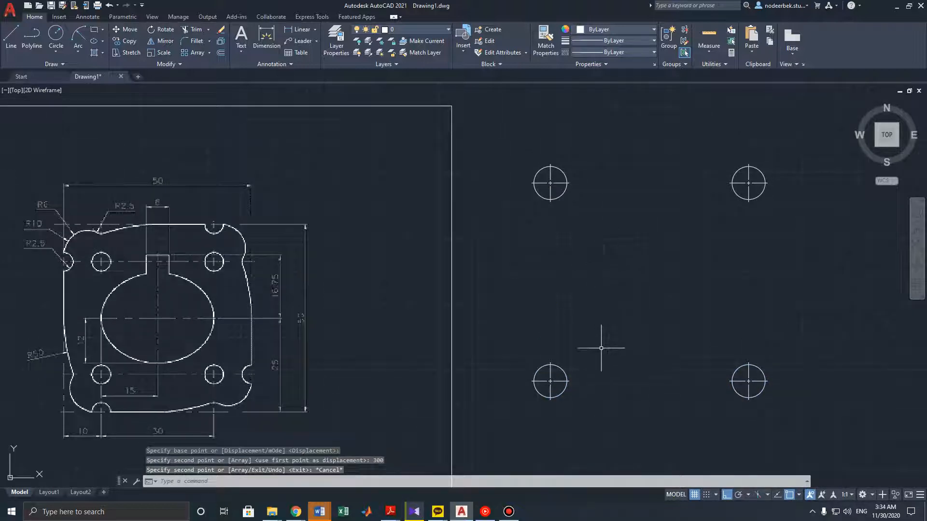
middle_click_drag(600, 348, 591, 286)
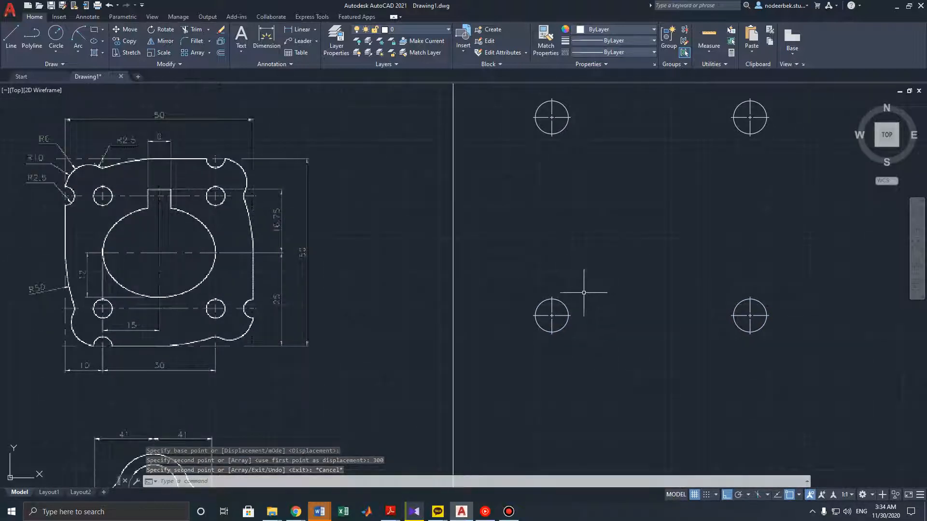
middle_click_drag(531, 288, 562, 277)
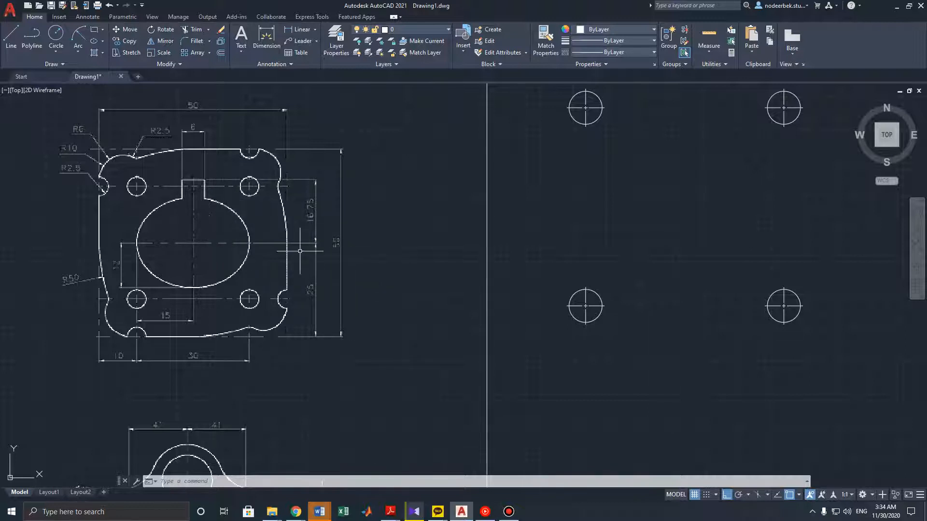
middle_click_drag(481, 214, 484, 233)
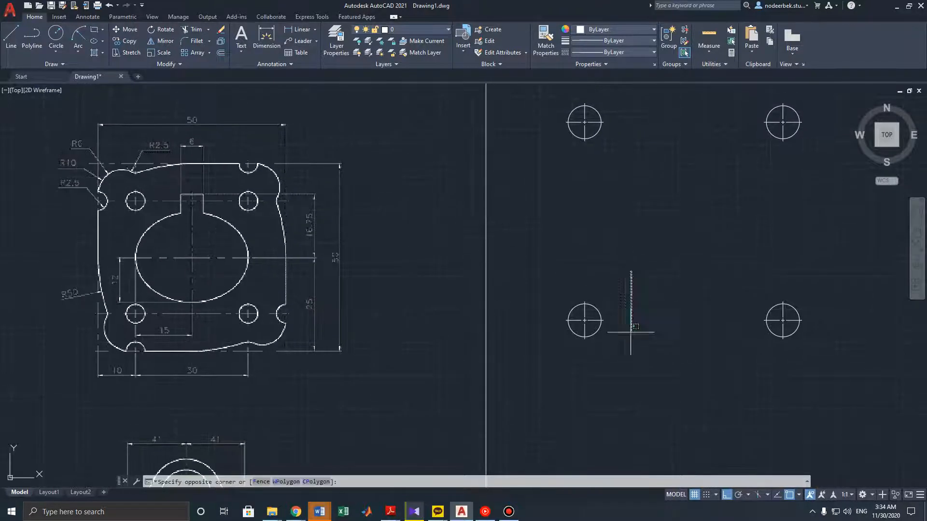
mouse_move(631, 321)
left_mouse_down()
mouse_move(506, 315)
mouse_move(574, 260)
left_mouse_up()
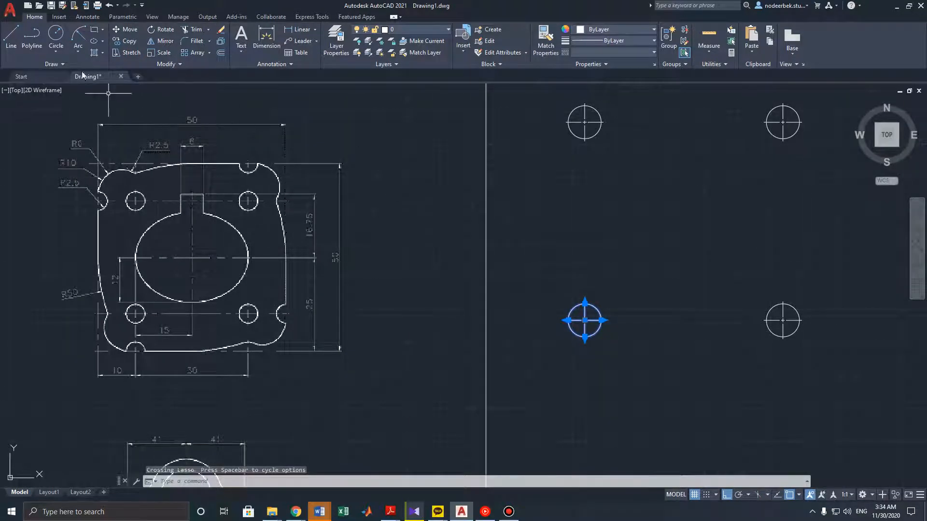
left_click(129, 41)
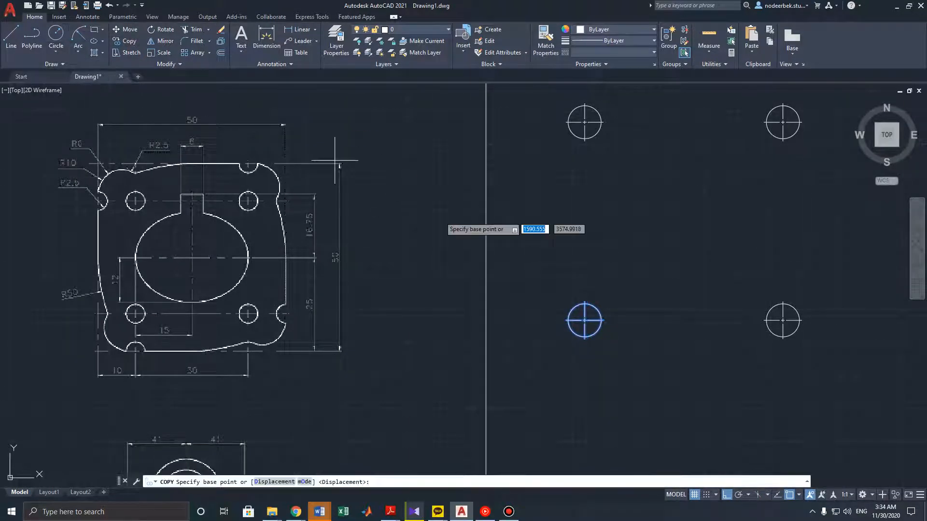
left_click(584, 320)
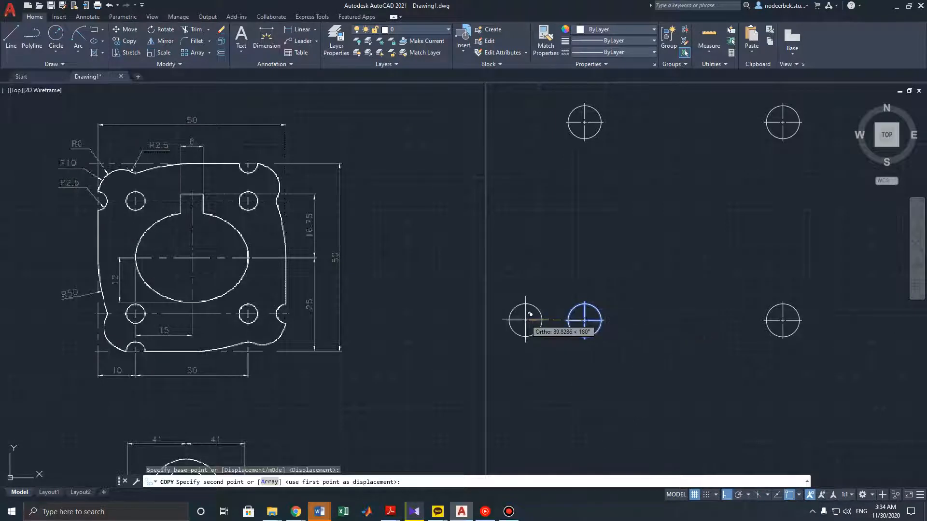
type("100")
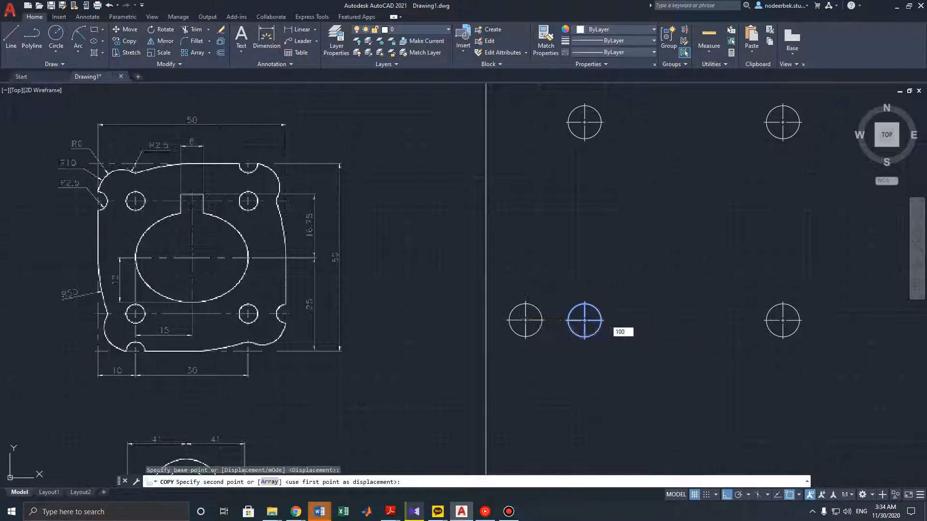
key("Return")
key("Escape")
middle_click_drag(613, 355, 597, 362)
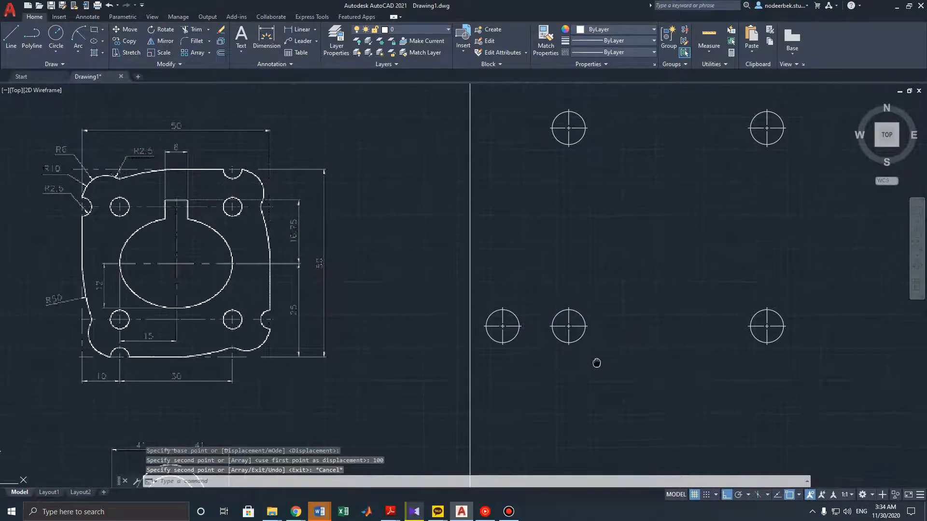
key("ctrl+z")
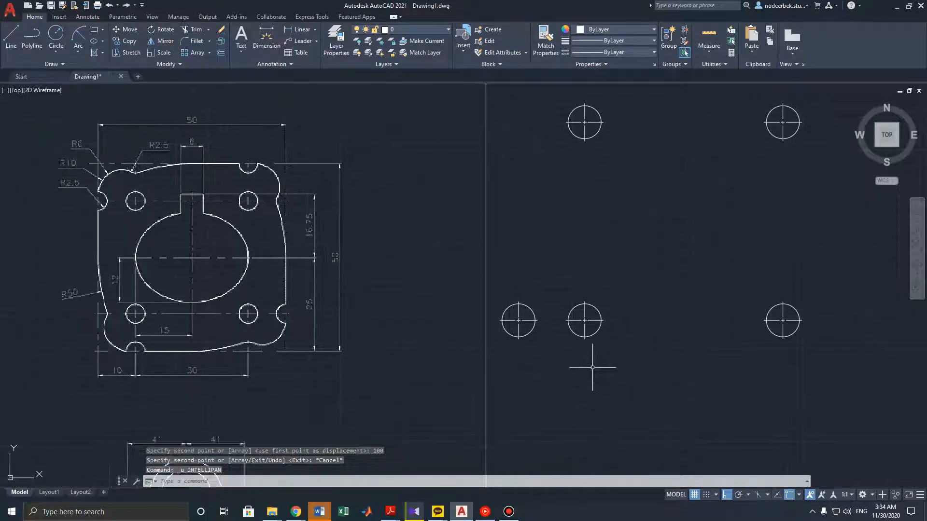
key("ctrl+z")
Copy the lower-left circle with its center mark 100 units straight down from its center
mouse_move(645, 265)
left_mouse_down()
mouse_move(533, 207)
mouse_move(557, 271)
left_mouse_up()
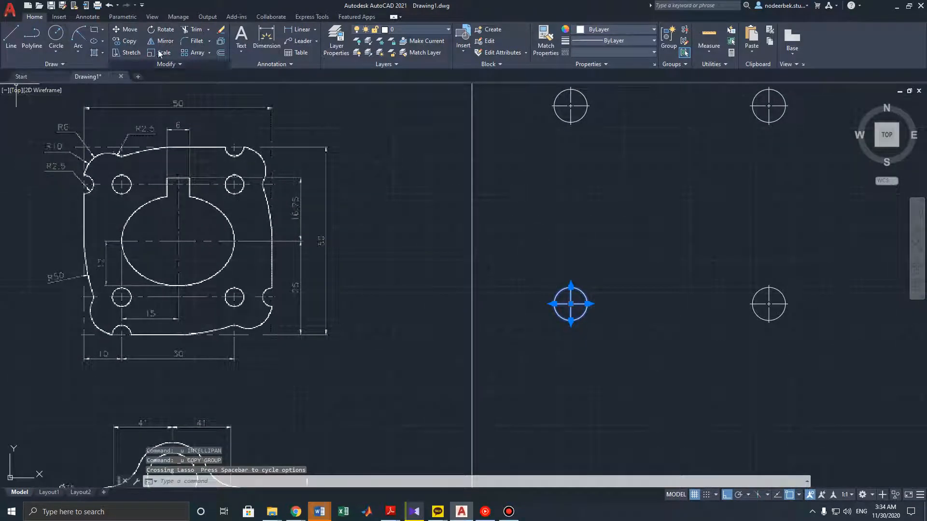
left_click(126, 40)
left_click(570, 304)
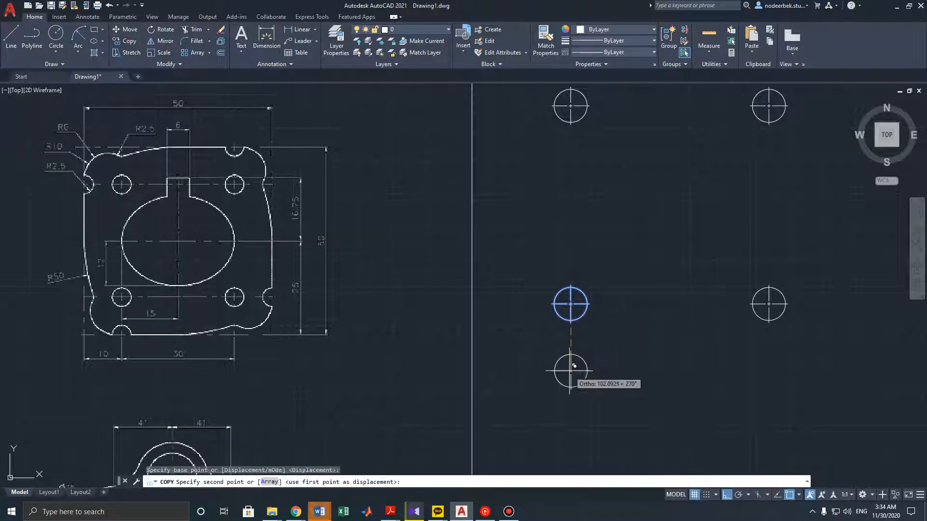
type("100")
key("Return")
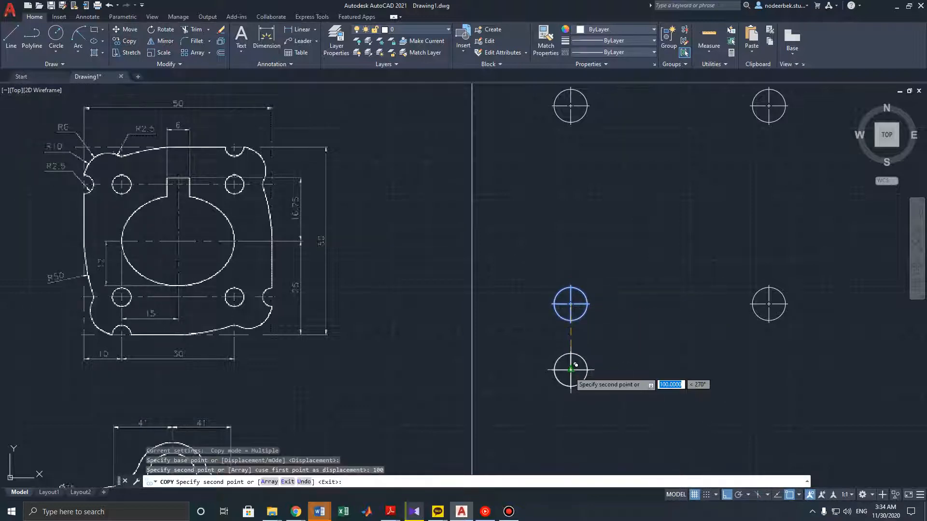
key("Escape")
middle_click_drag(820, 274, 769, 274)
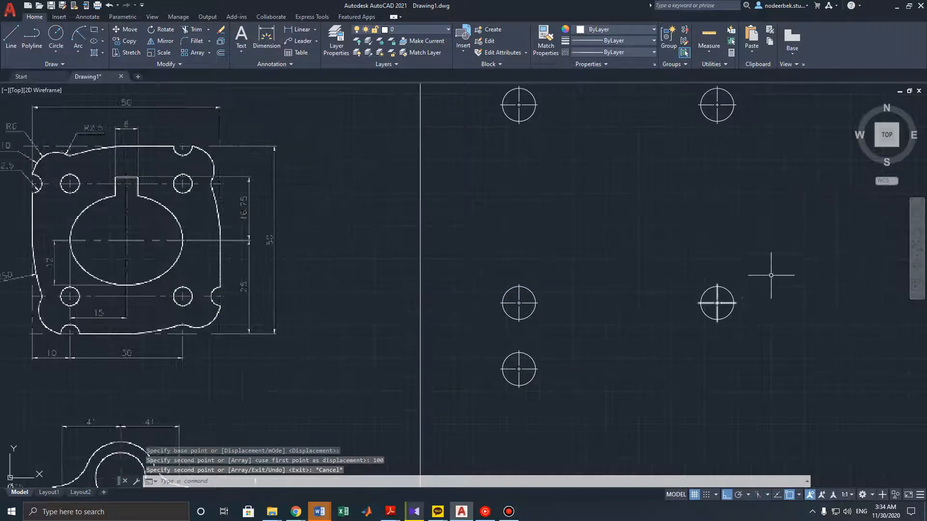
Copy the lower-right circle with its center mark 100 units horizontally to the right, using its center as the base point
left_click_drag(770, 274, 680, 237)
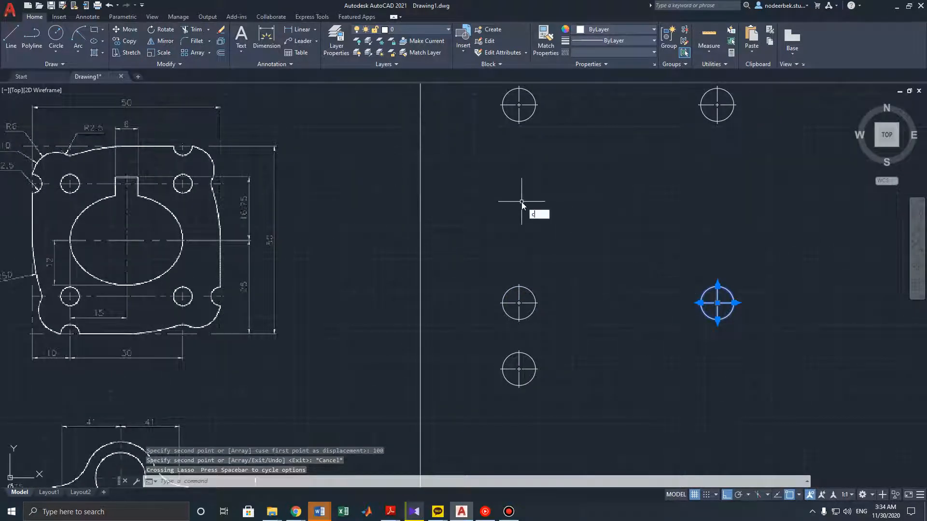
type("o")
key("Return")
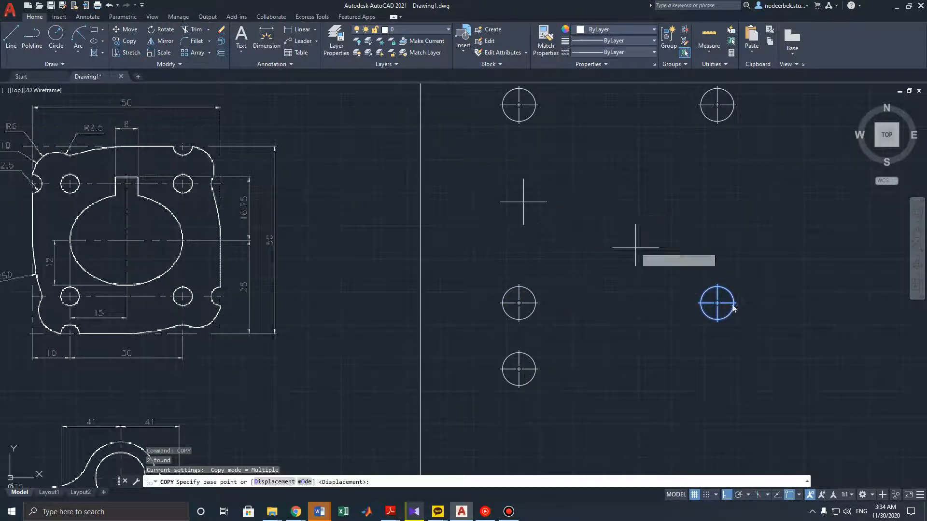
left_click(717, 303)
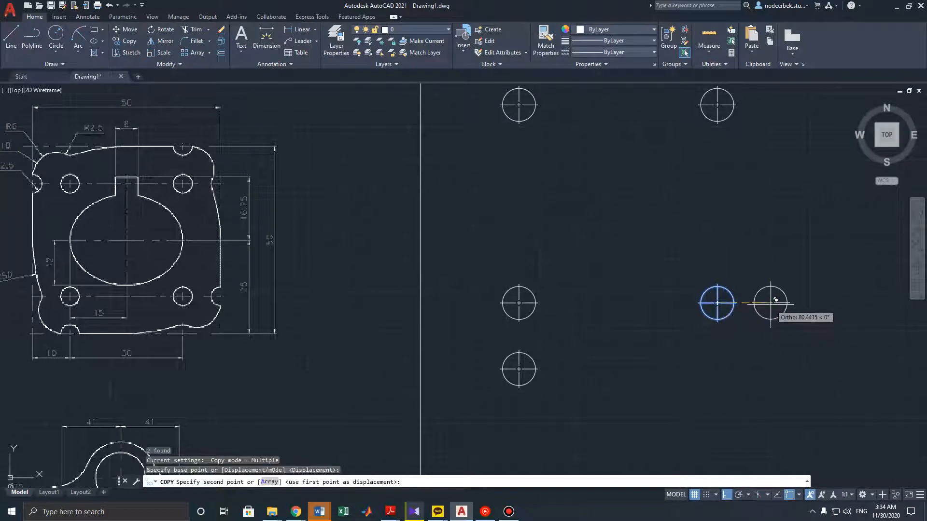
type("100")
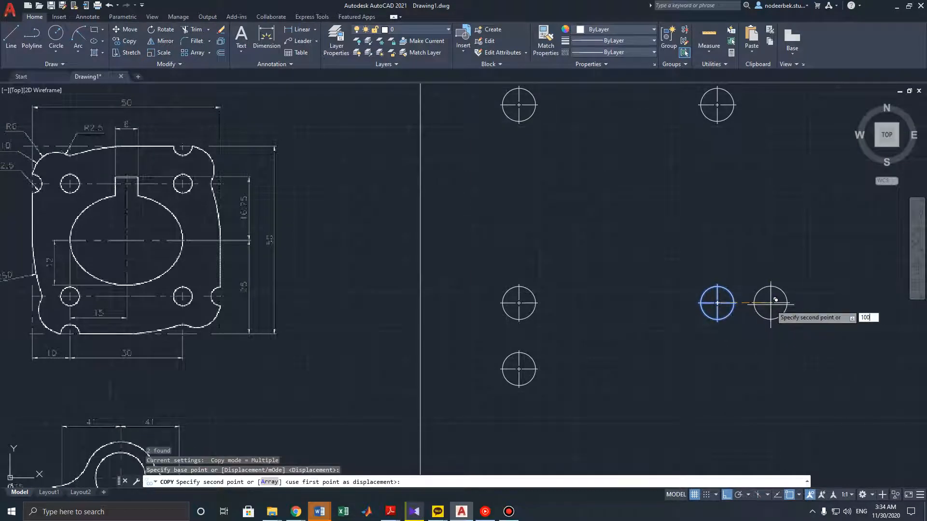
key("Return")
From the same base point, place another copy of the lower-right circle and center mark 400 units straight up, and end the copying
middle_click_drag(746, 243, 747, 347)
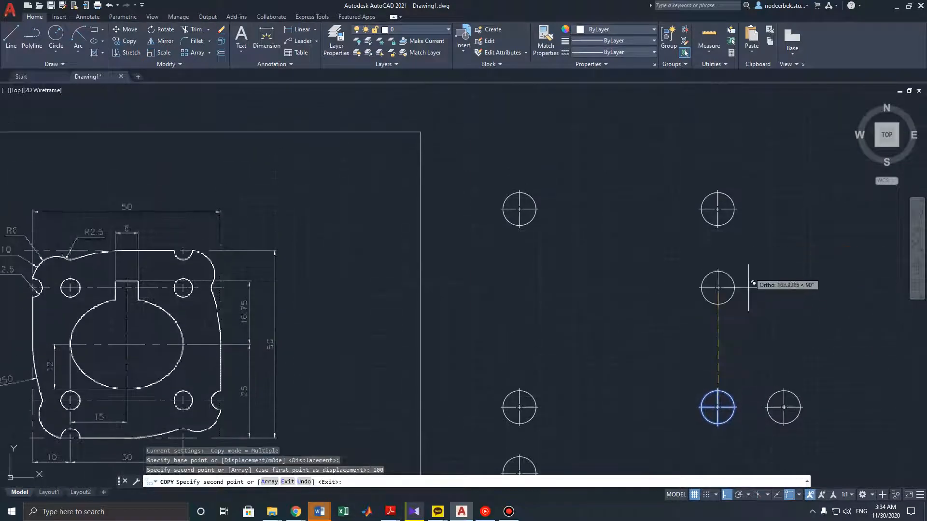
middle_click_drag(749, 189, 745, 277)
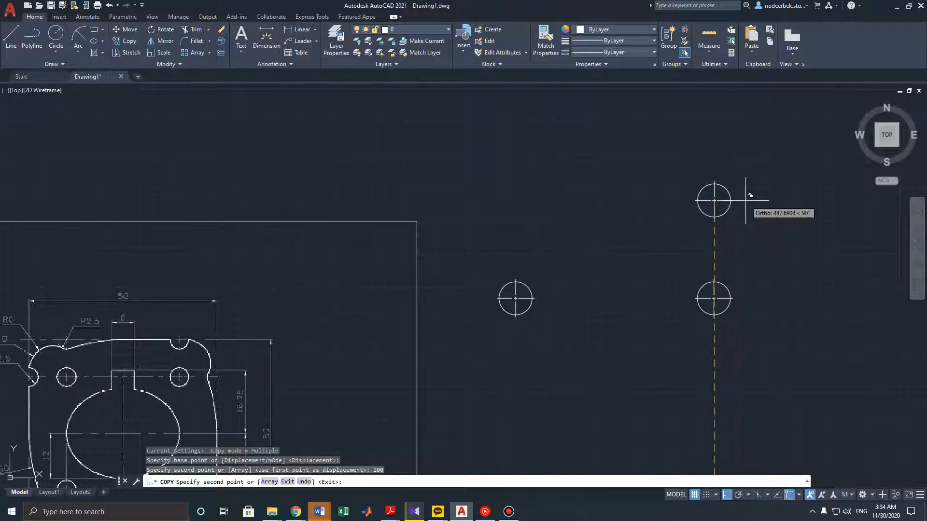
type("400")
key("Return")
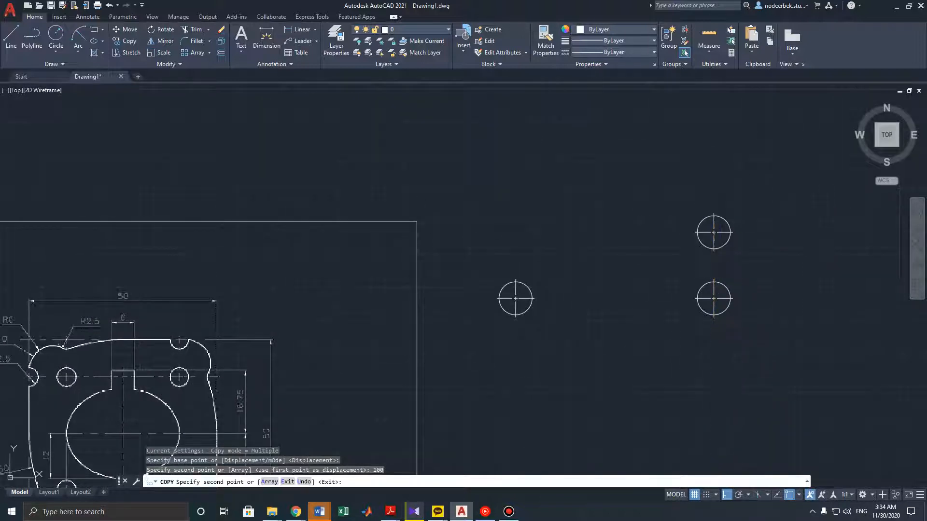
scroll(768, 210, "down", 2)
middle_click_drag(770, 212, 770, 159)
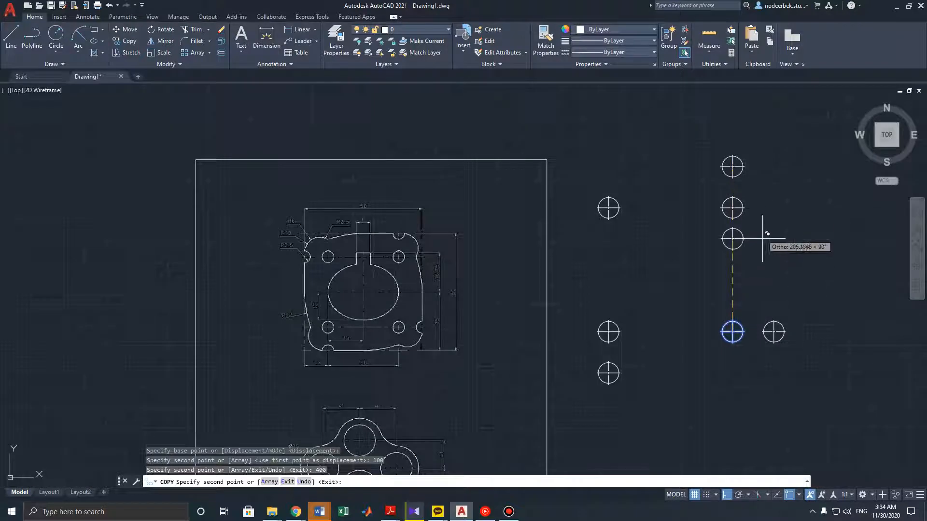
key("Escape")
Copy the upper-left hole circle with its center mark 100 units horizontally to the left, using its center as the base point
mouse_move(765, 241)
middle_mouse_down()
mouse_move(804, 236)
mouse_move(781, 251)
mouse_move(796, 263)
middle_mouse_up()
middle_click_drag(715, 225, 726, 251)
scroll(726, 251, "up", 4)
left_click(729, 229)
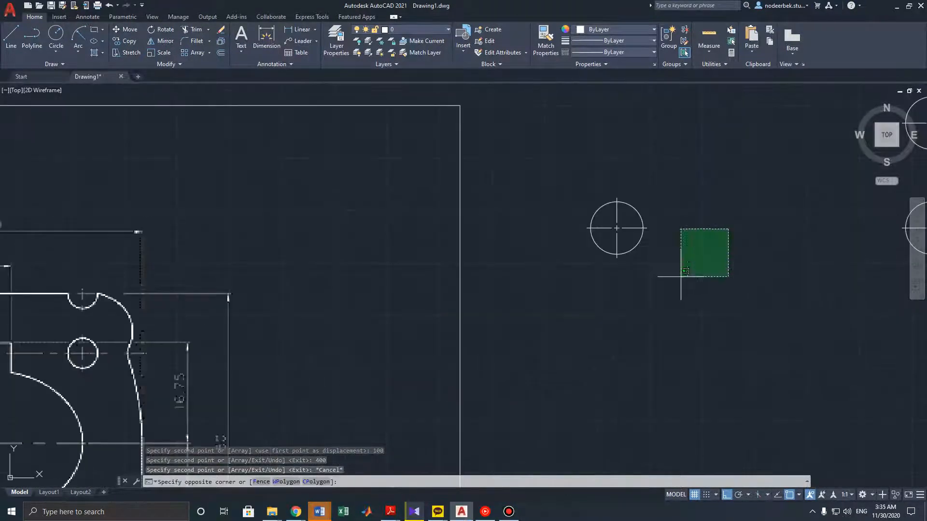
mouse_move(680, 276)
left_mouse_down()
mouse_move(558, 128)
mouse_move(546, 165)
left_mouse_up()
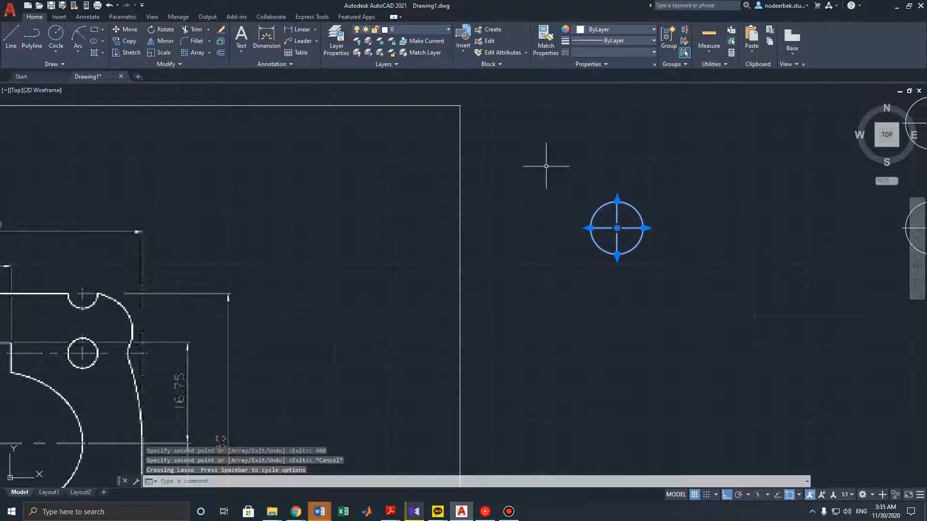
left_click(118, 43)
left_click(617, 228)
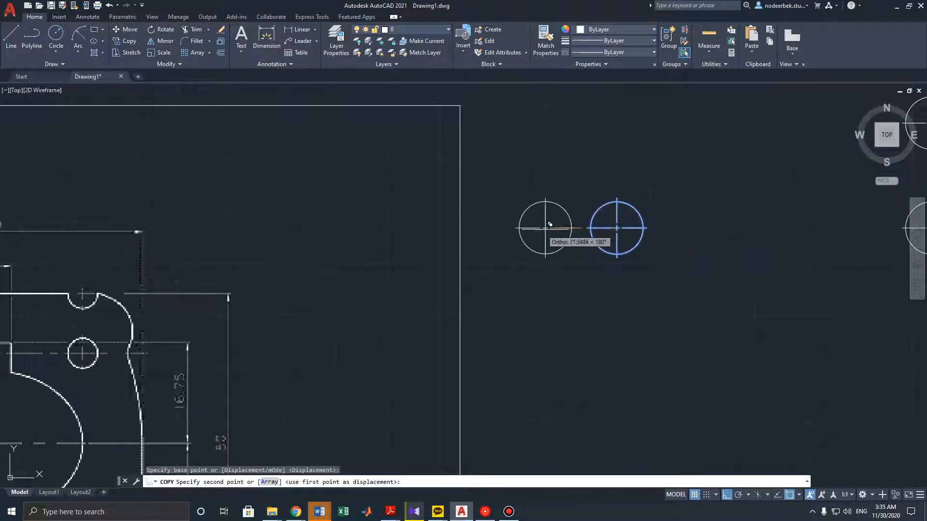
type("100")
key("Return")
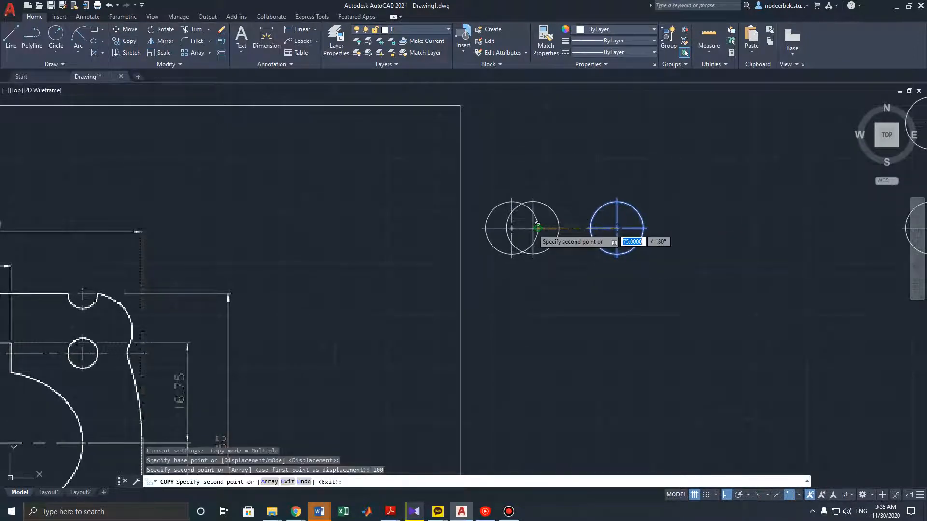
key("Escape")
Compare the circle layout with the reference plate and examine the dimensions of its central elliptical opening
scroll(561, 257, "down", 2)
middle_click_drag(603, 262, 537, 246)
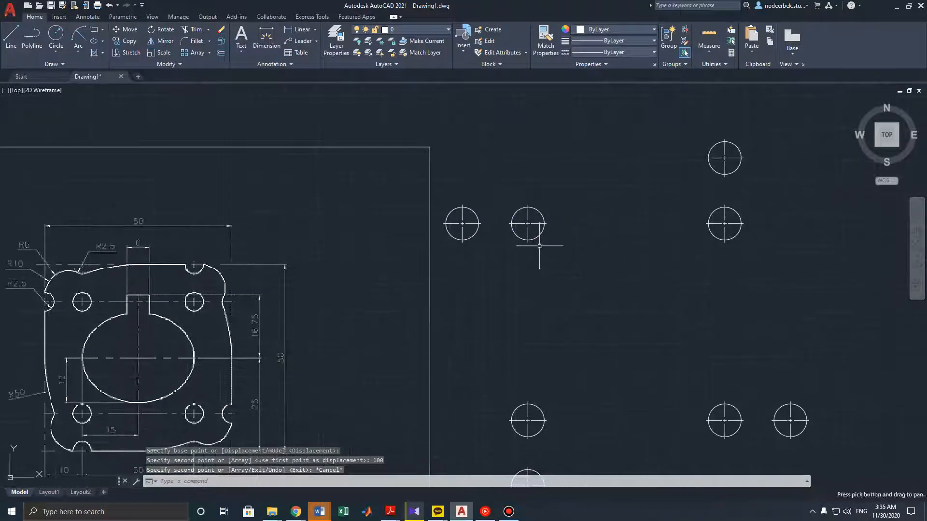
middle_click_drag(606, 297, 564, 228)
middle_click_drag(540, 290, 633, 311)
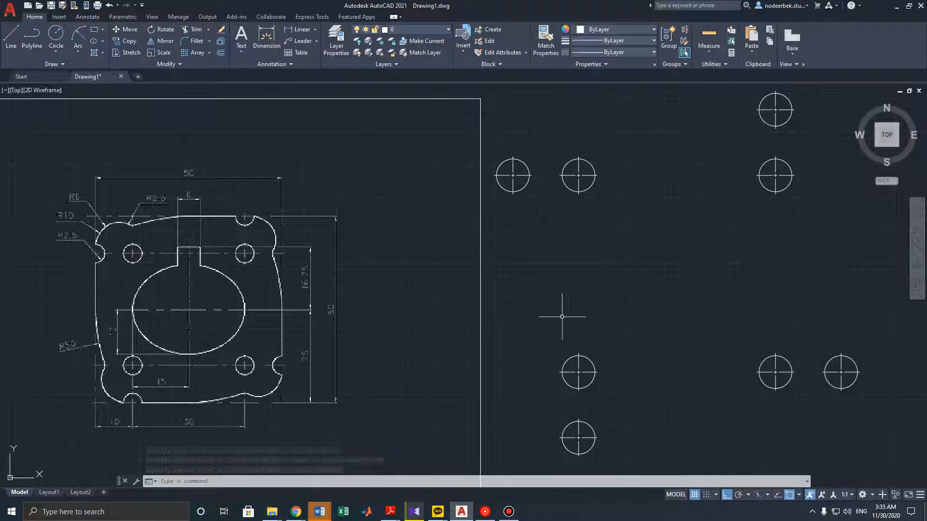
middle_click_drag(645, 326, 650, 295)
mouse_move(293, 337)
middle_mouse_down()
mouse_move(390, 311)
mouse_move(321, 363)
middle_mouse_up()
scroll(286, 327, "up", 2)
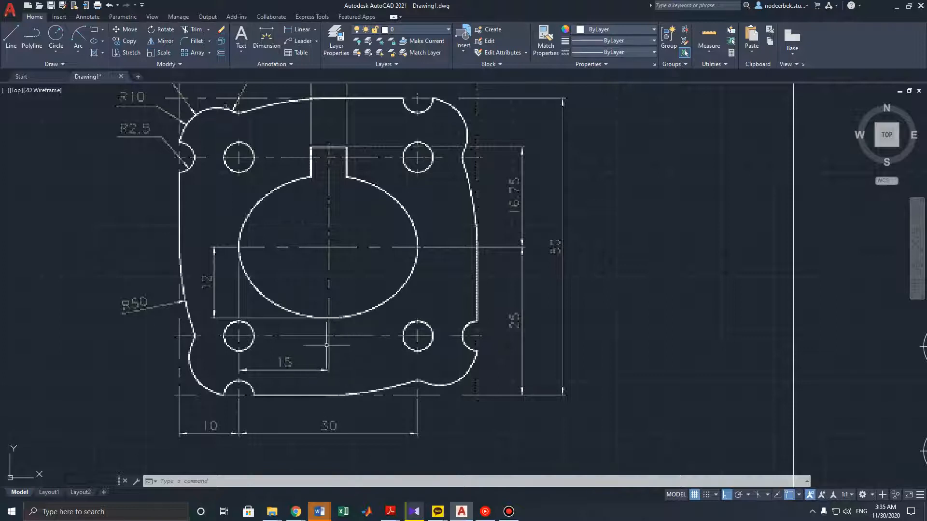
middle_click_drag(330, 359, 332, 380)
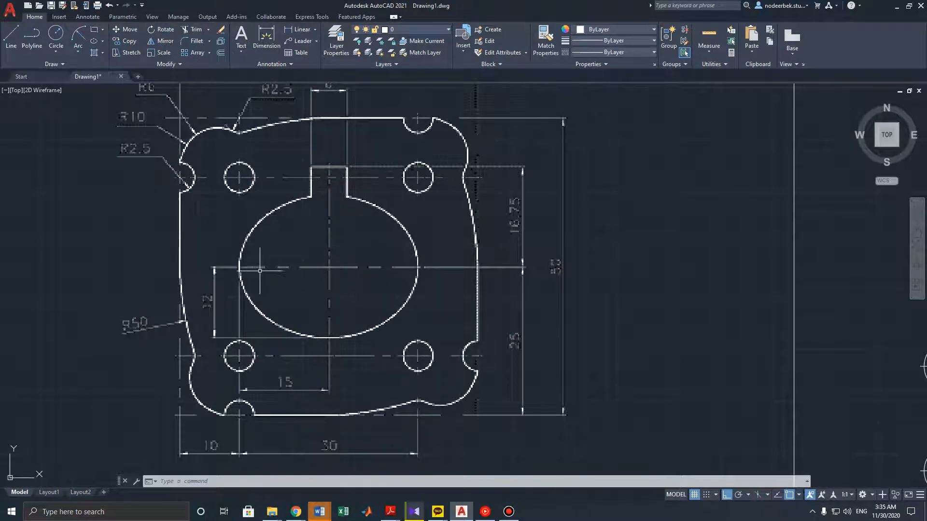
scroll(418, 345, "down", 2)
middle_click_drag(542, 313, 337, 311)
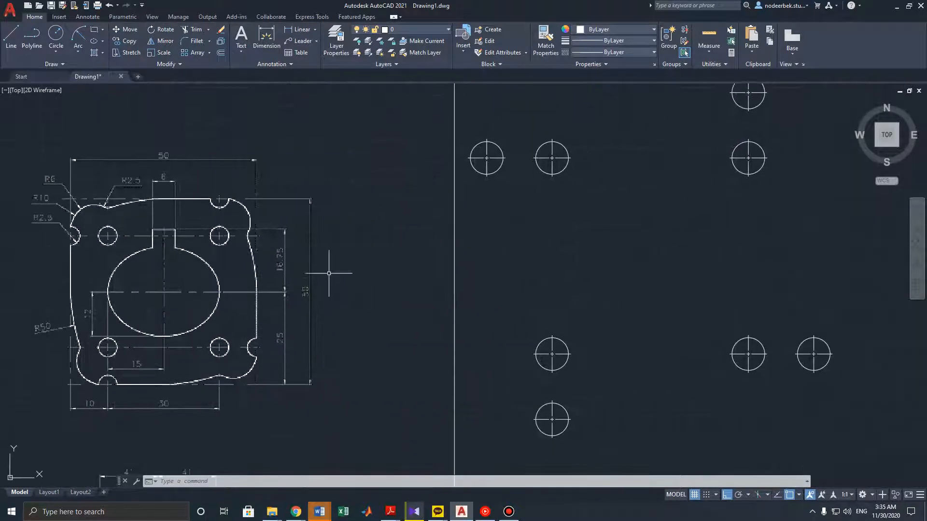
Draw a 150-unit vertical line upward, starting at a temporary track point offset 150 units right of the lower-left hole's center
left_click(14, 43)
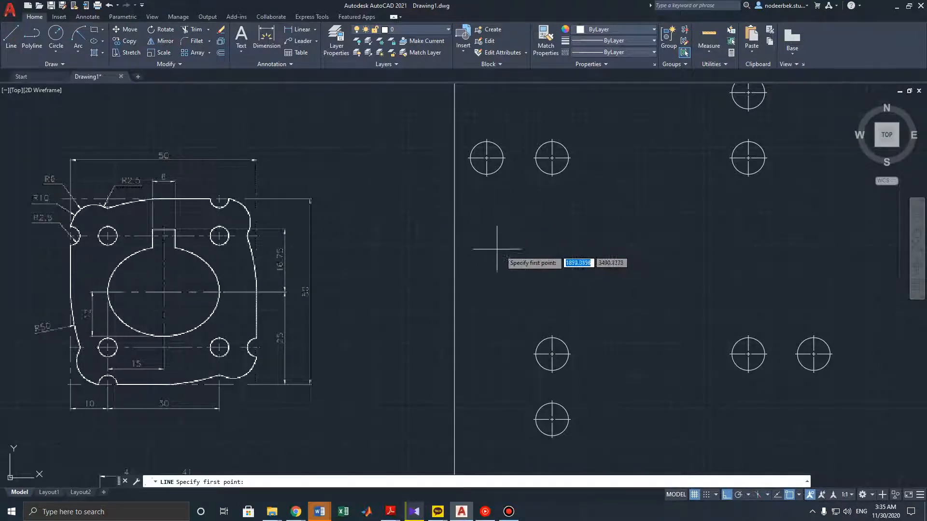
right_click(509, 253, "shift")
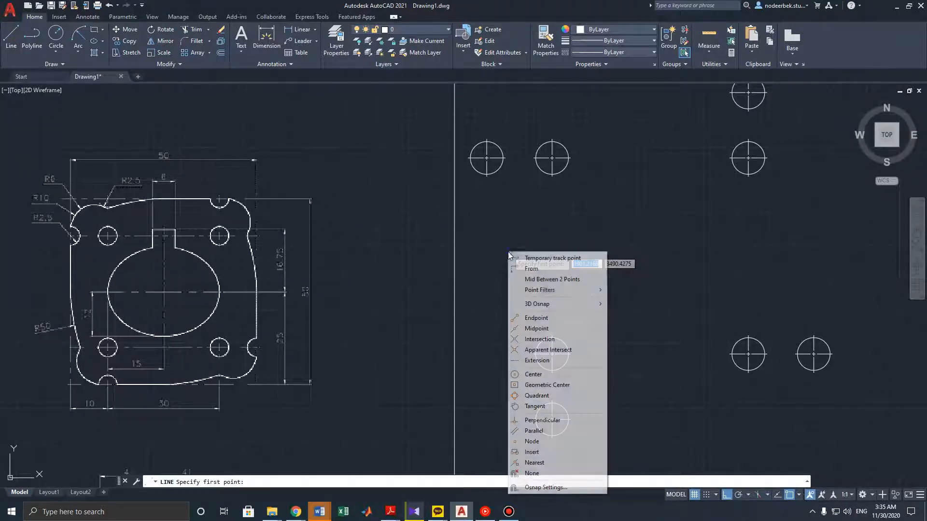
left_click(501, 6)
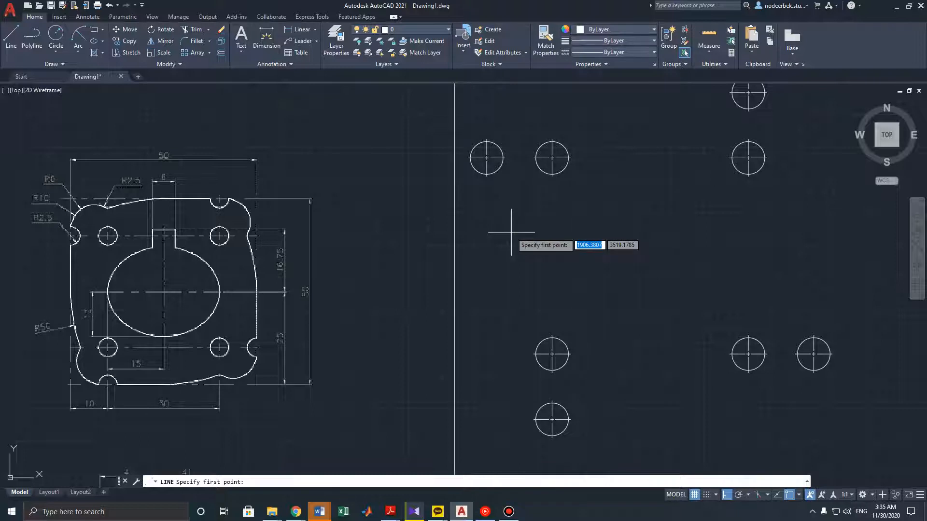
right_click(511, 233, "shift")
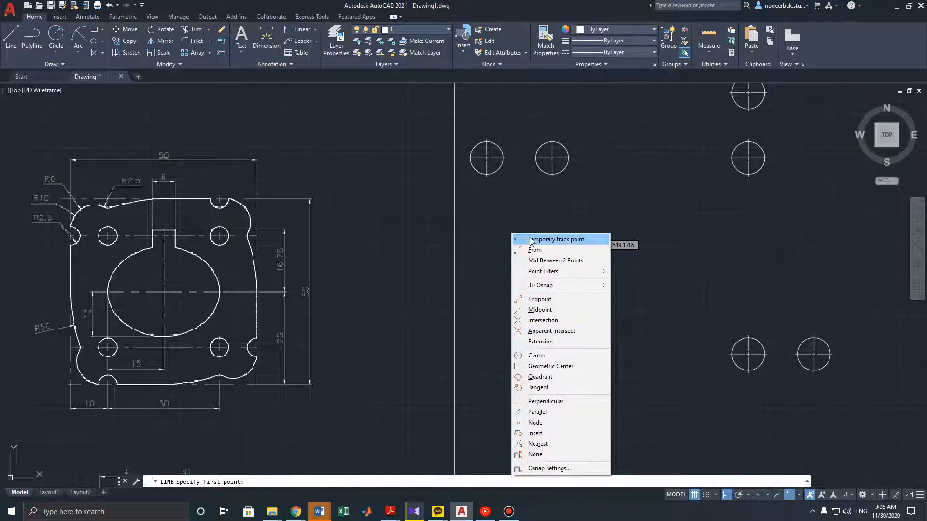
left_click(530, 240)
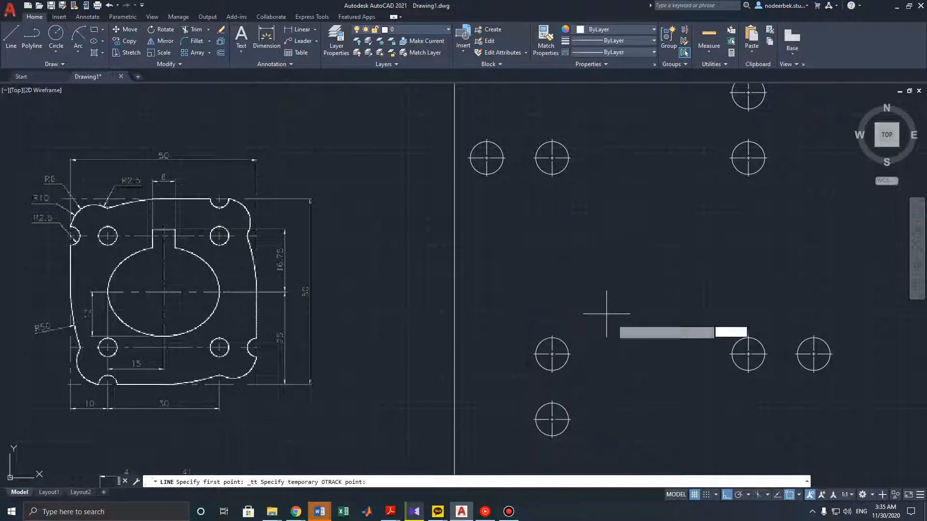
scroll(589, 269, "up", 5)
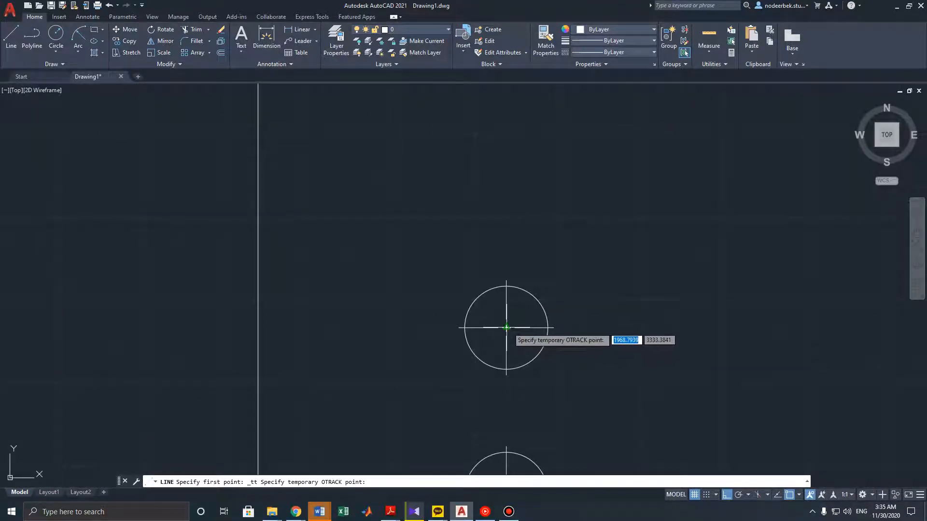
scroll(506, 327, "down", 4)
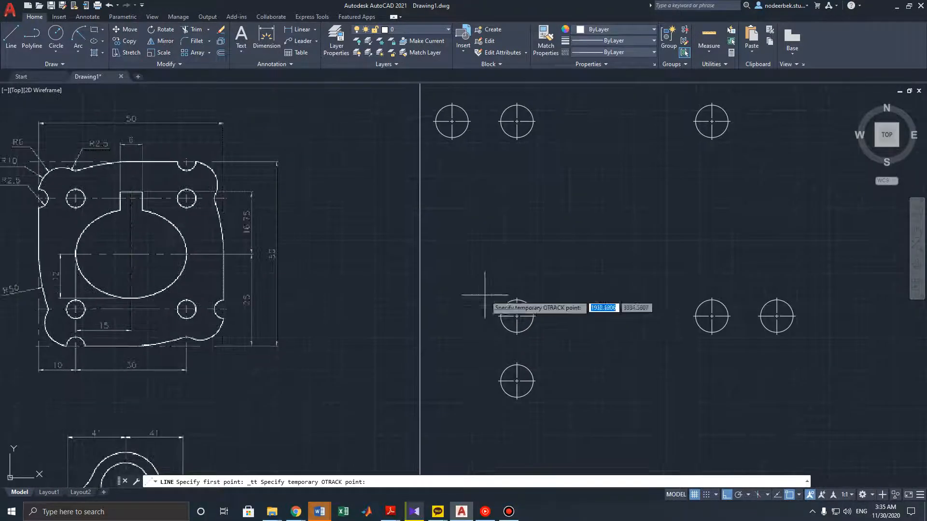
left_click(517, 316)
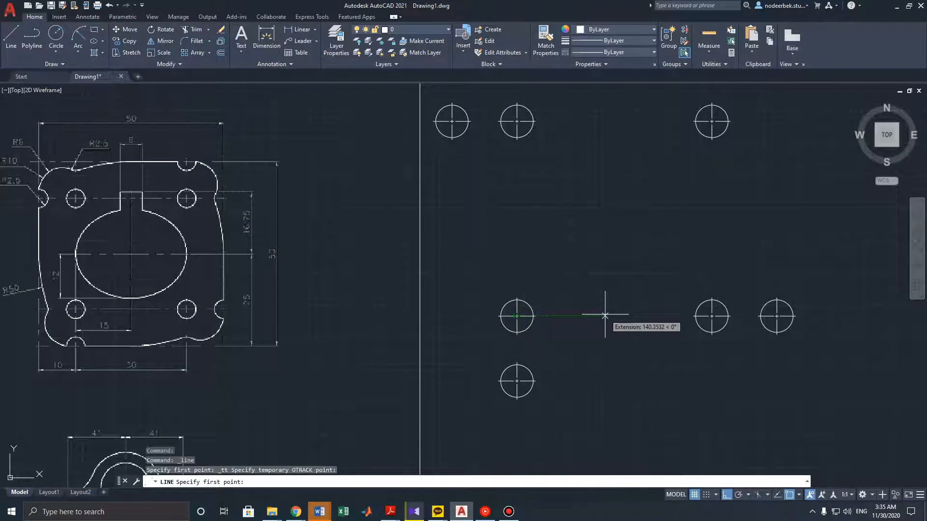
type("1")
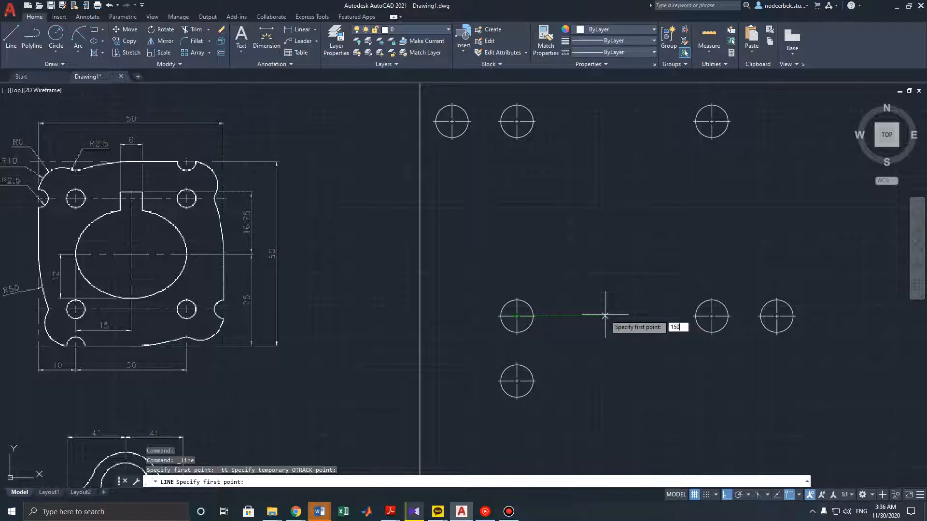
type("50")
key("Return")
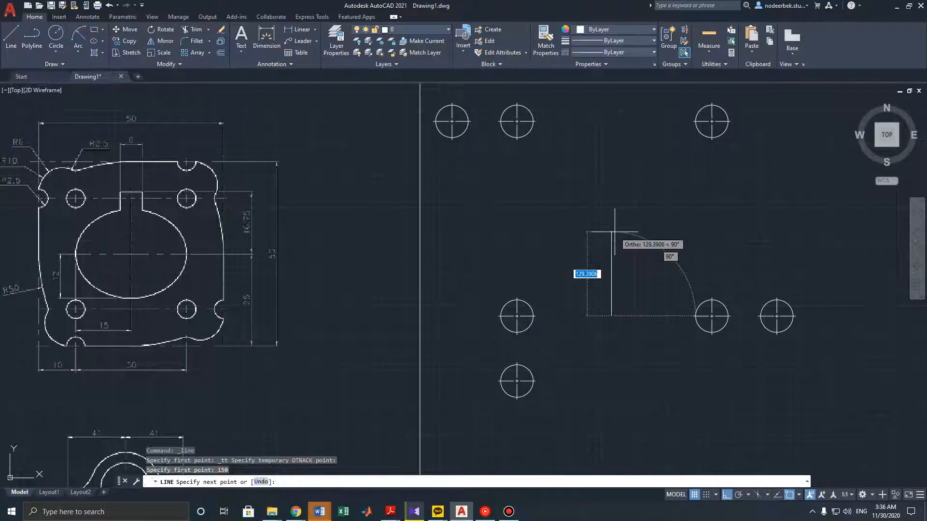
type("150")
key("Return")
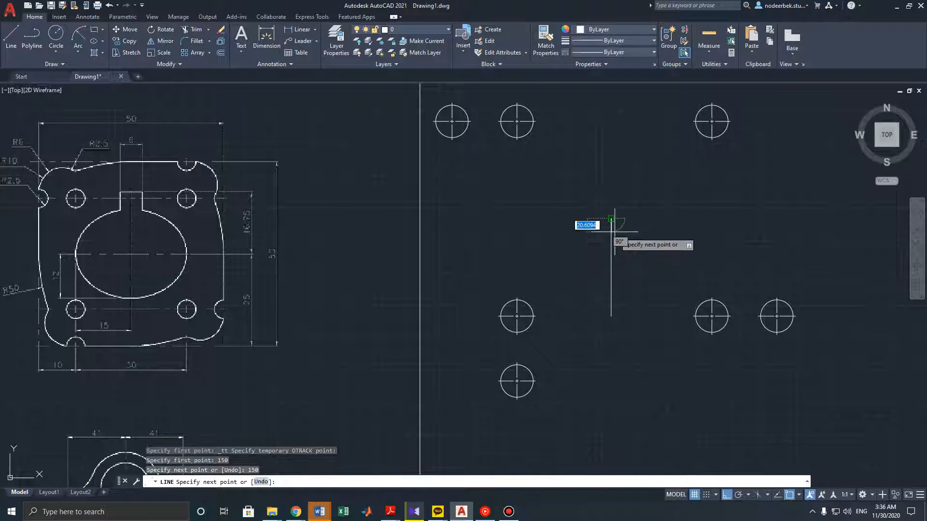
key("Escape")
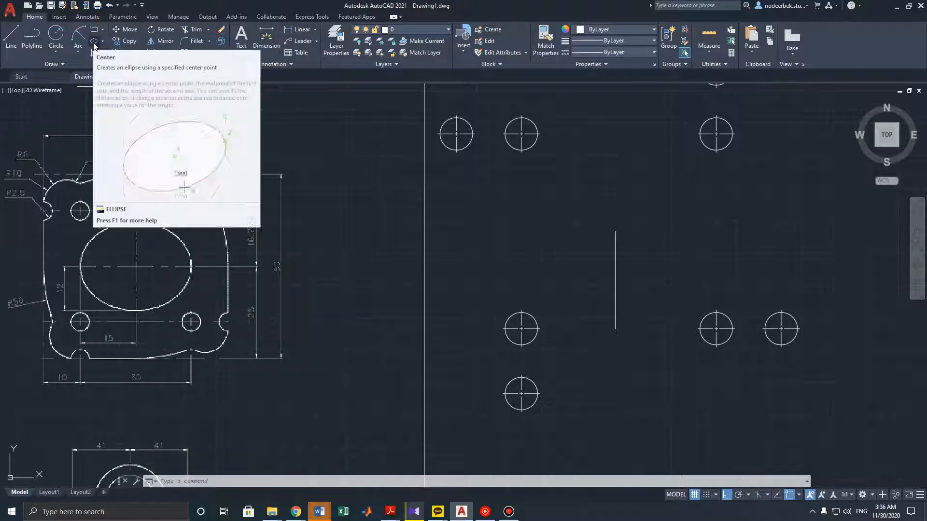
Draw an ellipse centered on the upper end of the vertical line, with a 150-unit horizontal and a 120-unit vertical semi-axis
mouse_move(396, 230)
middle_mouse_down()
mouse_move(421, 242)
mouse_move(409, 311)
middle_mouse_up()
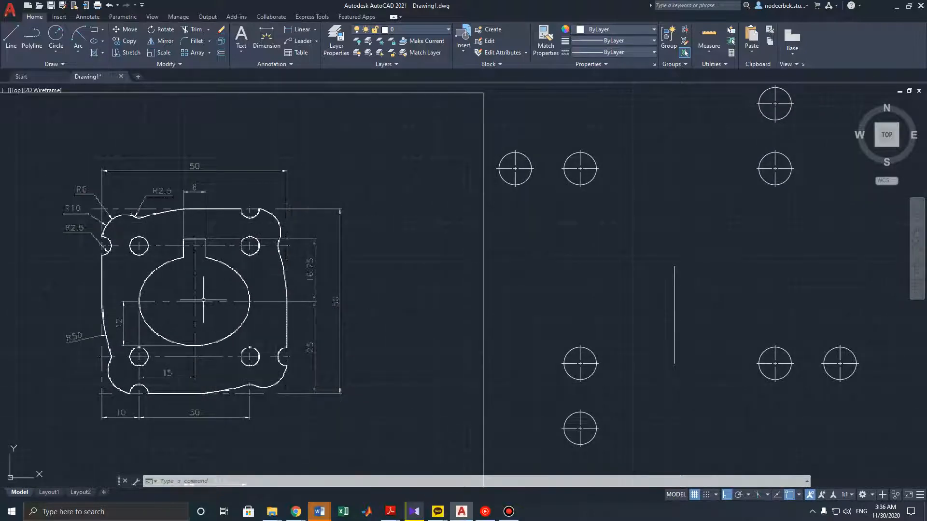
middle_click_drag(393, 280, 375, 288)
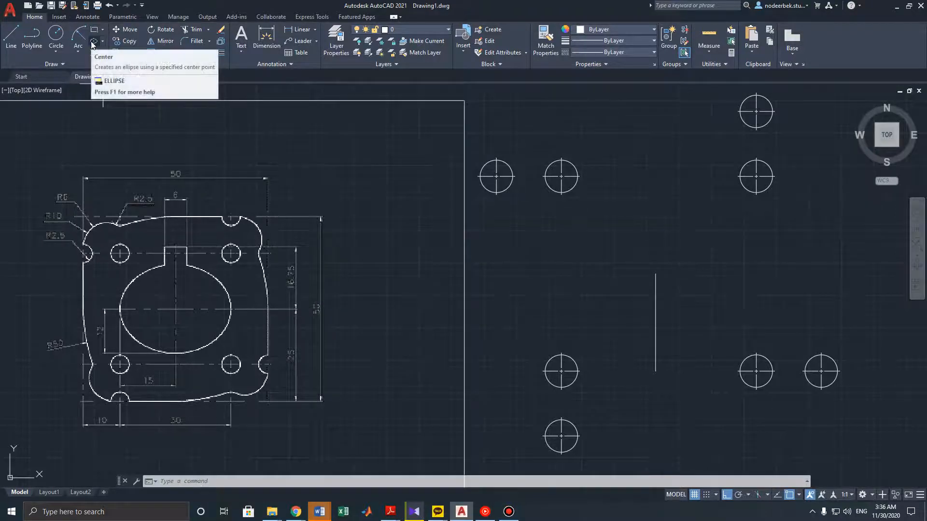
left_click(93, 43)
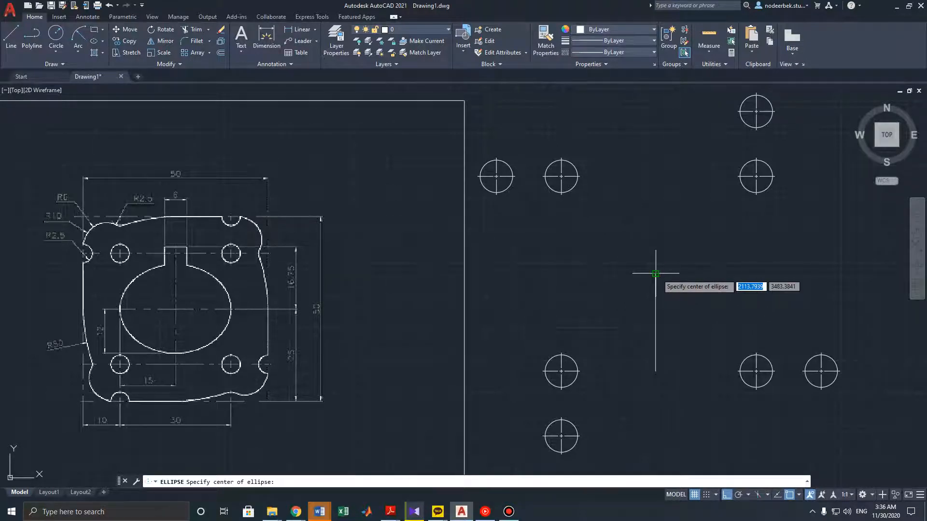
left_click(654, 273)
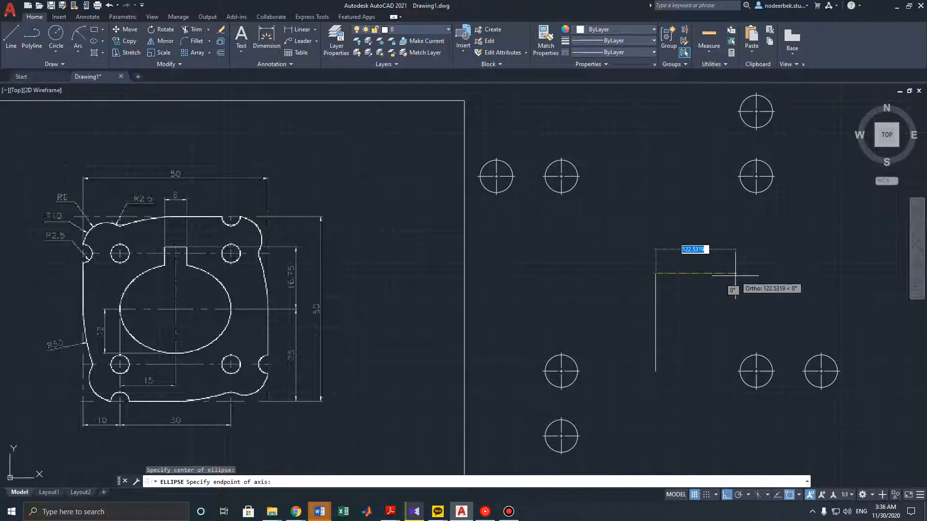
type("150")
key("Return")
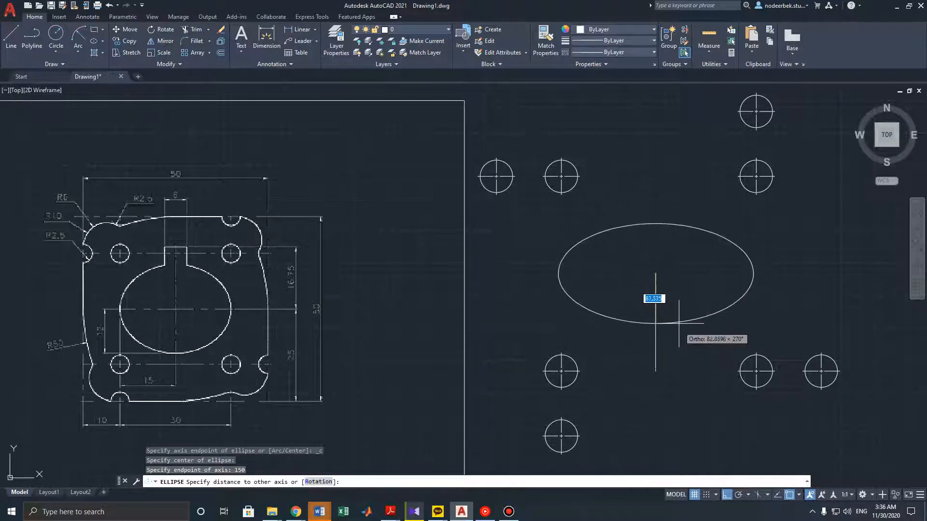
type("1")
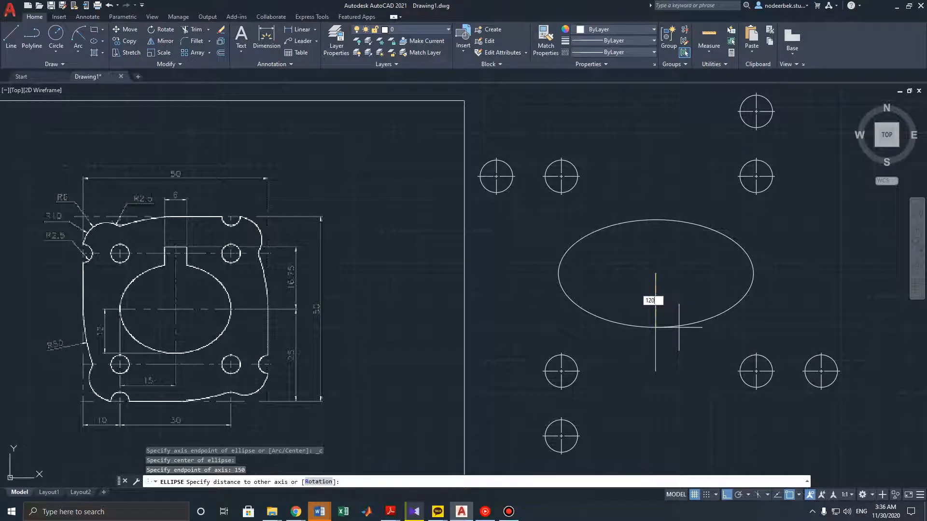
type("20")
key("Return")
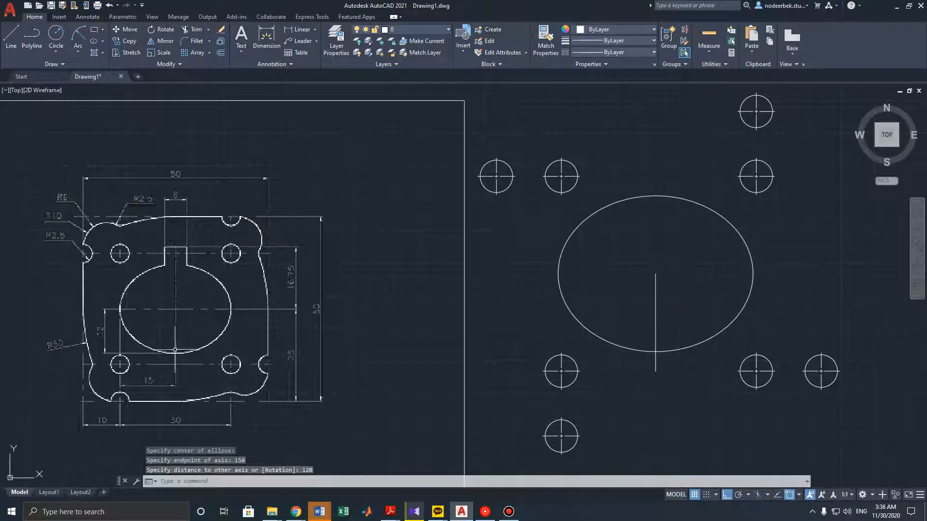
scroll(111, 333, "up", 2)
middle_click_drag(151, 352, 157, 314)
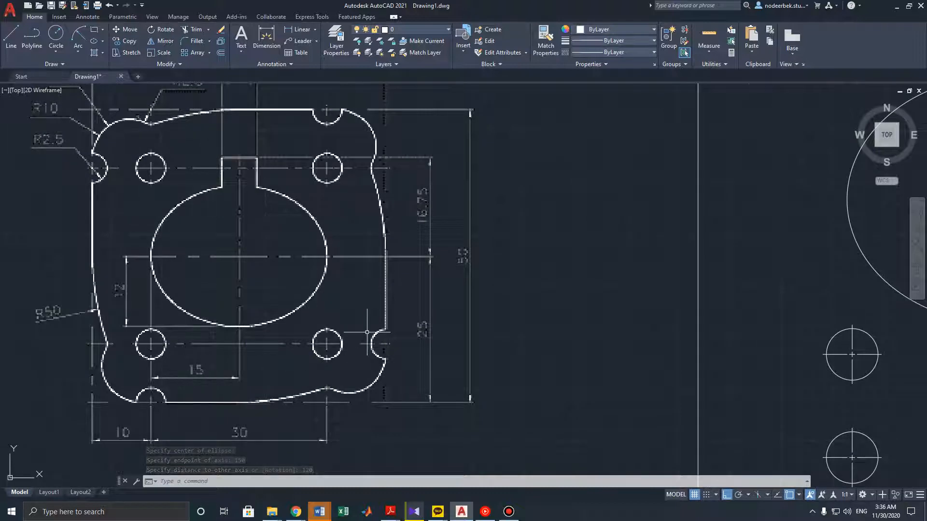
middle_click_drag(367, 332, 366, 349)
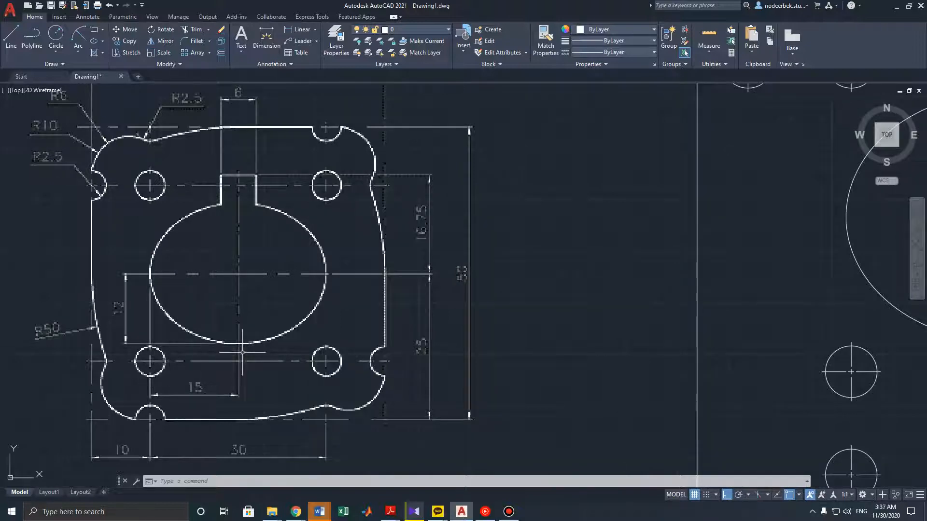
middle_click_drag(678, 309, 436, 325)
scroll(511, 318, "down", 3)
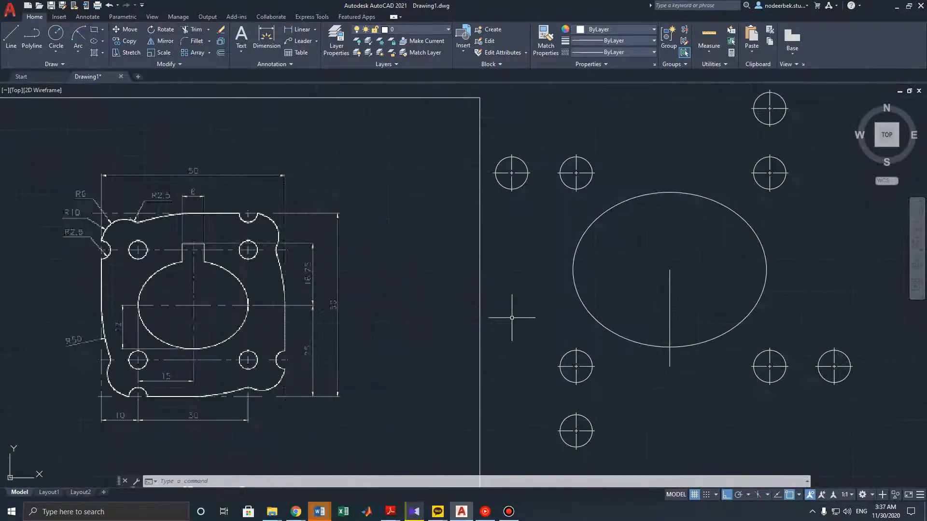
middle_click_drag(511, 317, 493, 329)
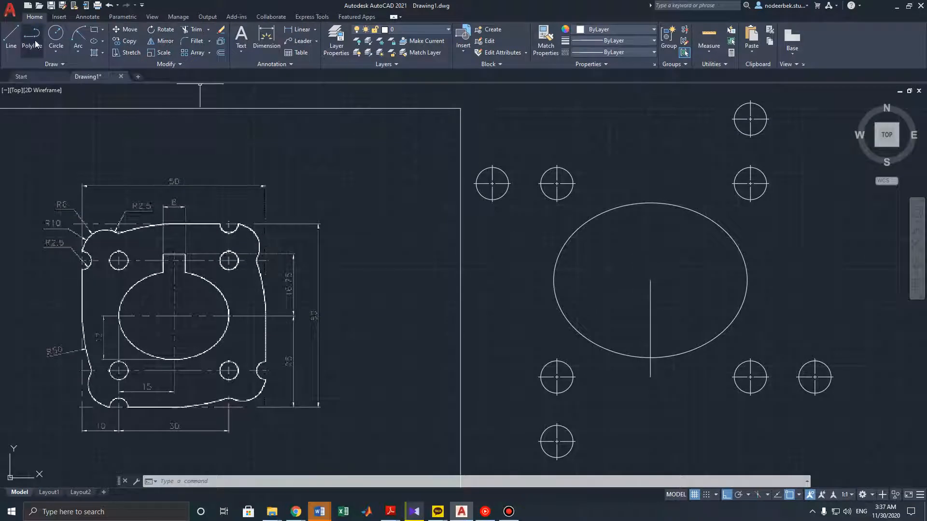
left_click(56, 35)
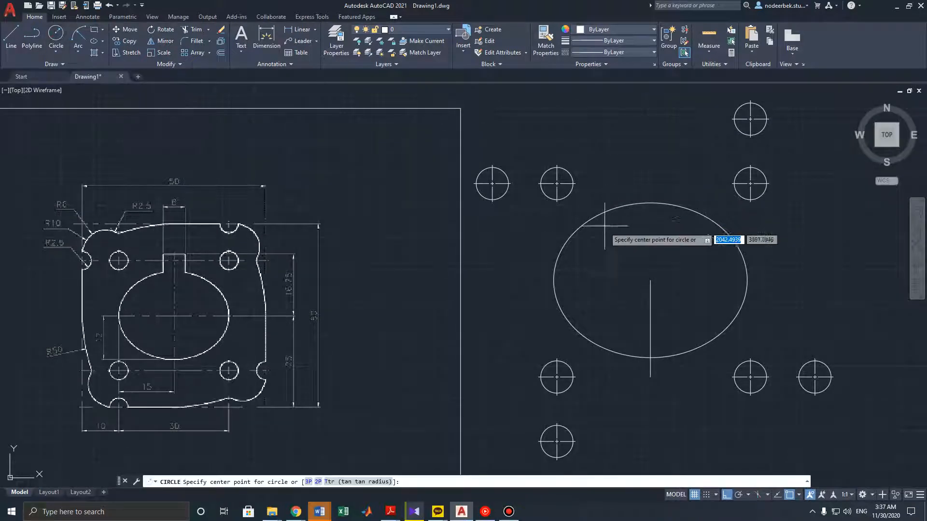
left_click(650, 280)
left_click(799, 270)
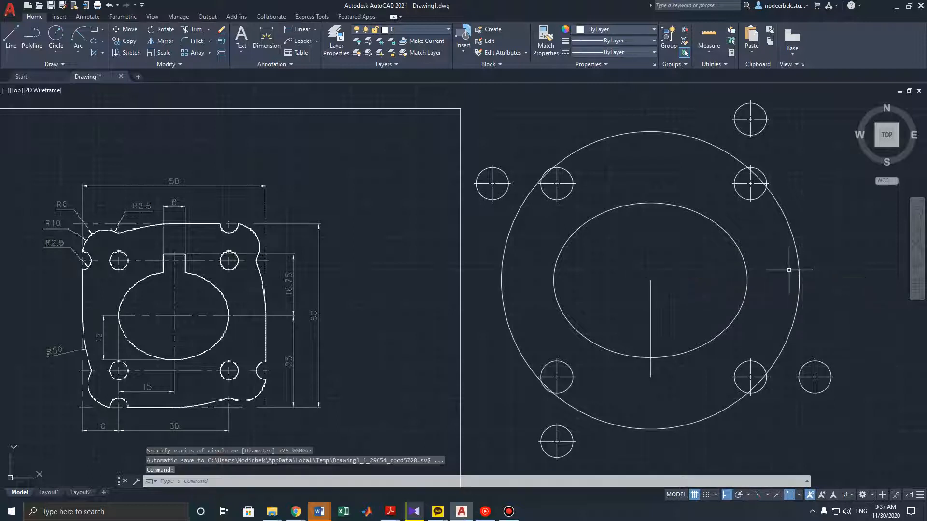
key("ctrl+z")
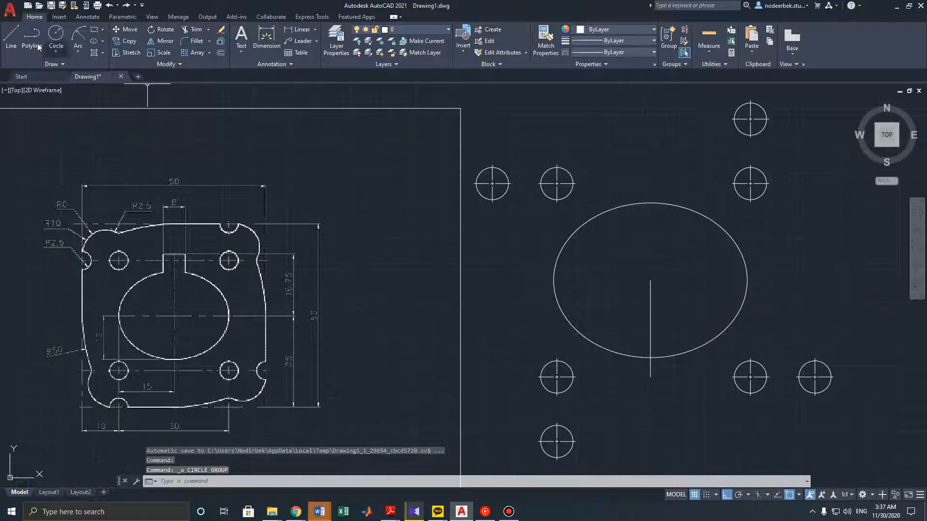
Draw a circle from the ellipse's center out to the ellipse's left quadrant point, and end the command
left_click(56, 35)
left_click(651, 280)
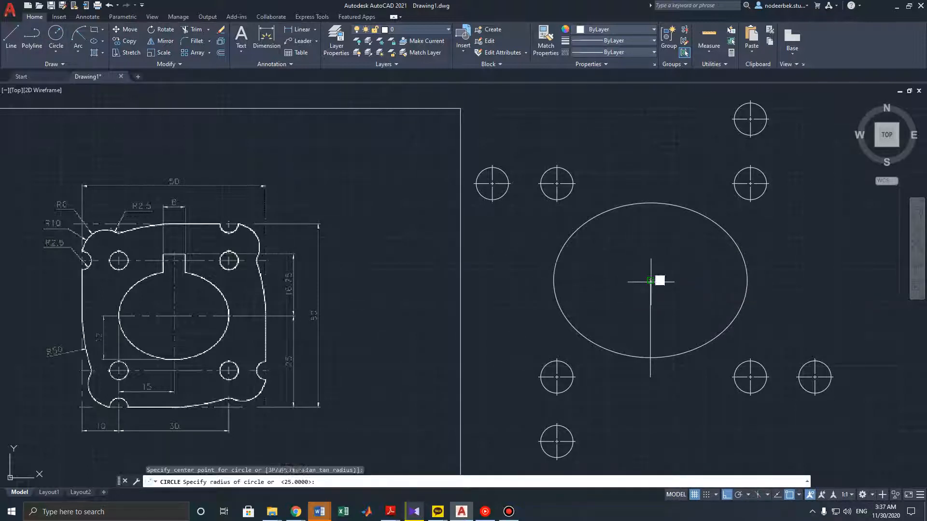
left_click(554, 280)
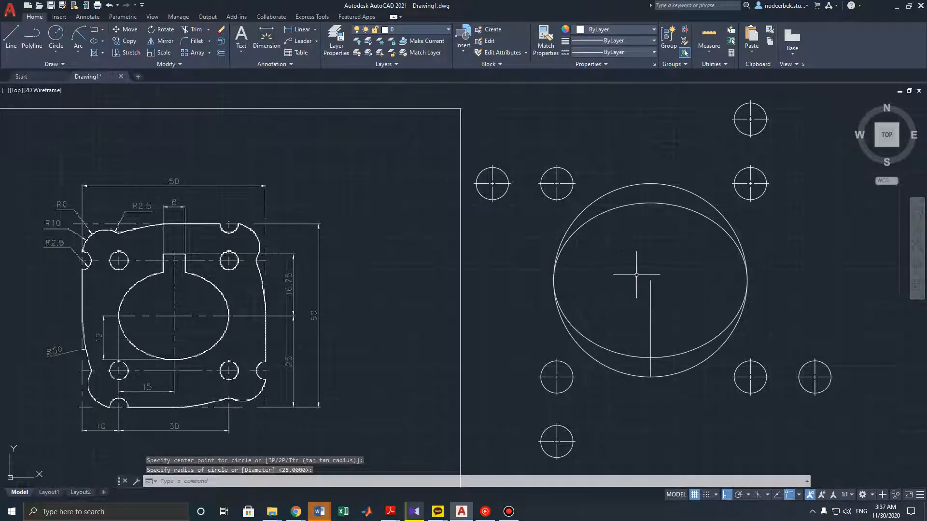
key("Escape")
key("Escape")
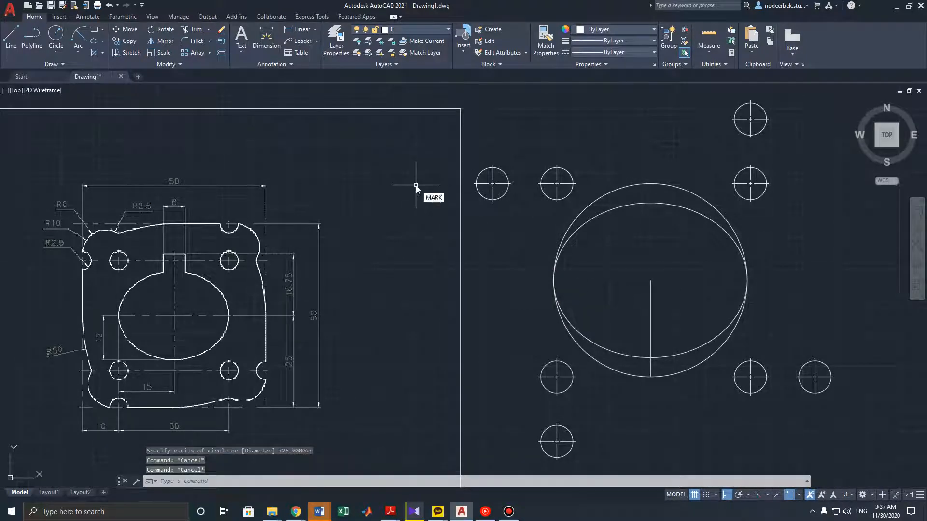
key("Return")
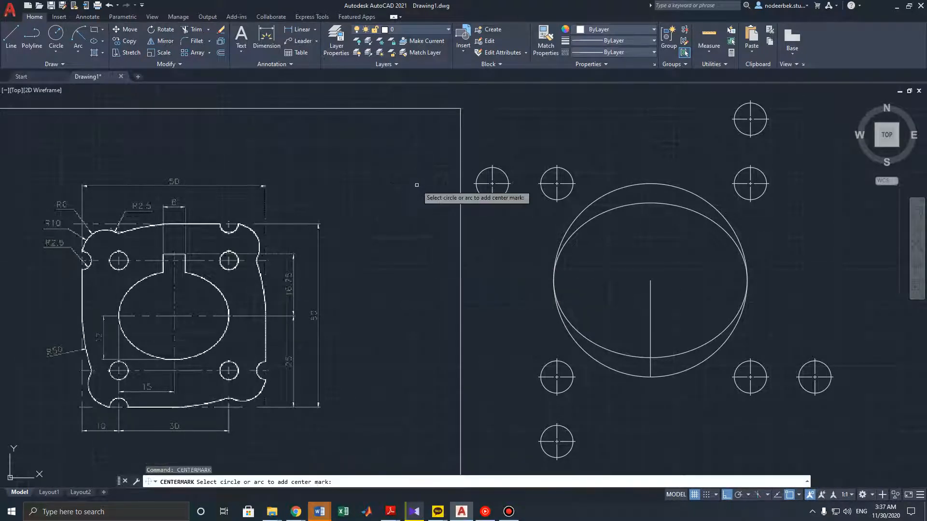
left_click(680, 186)
key("Escape")
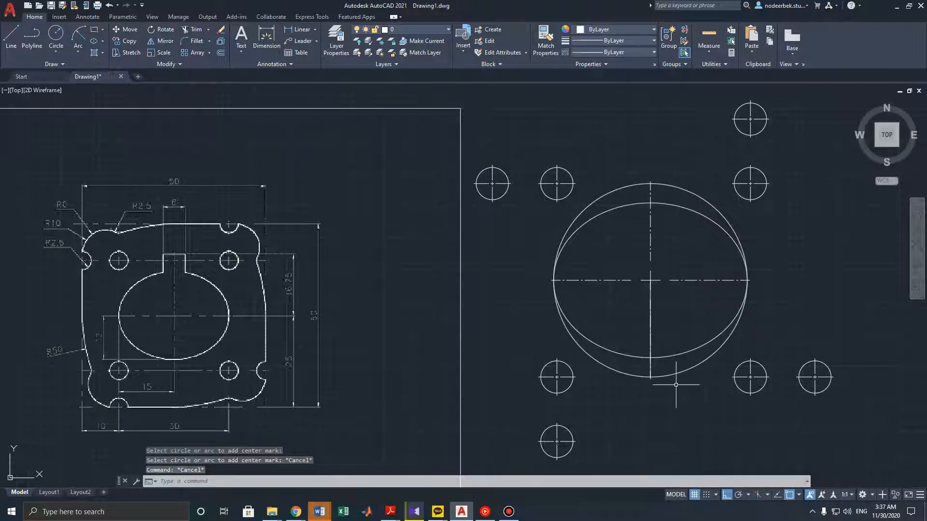
key("ctrl+z")
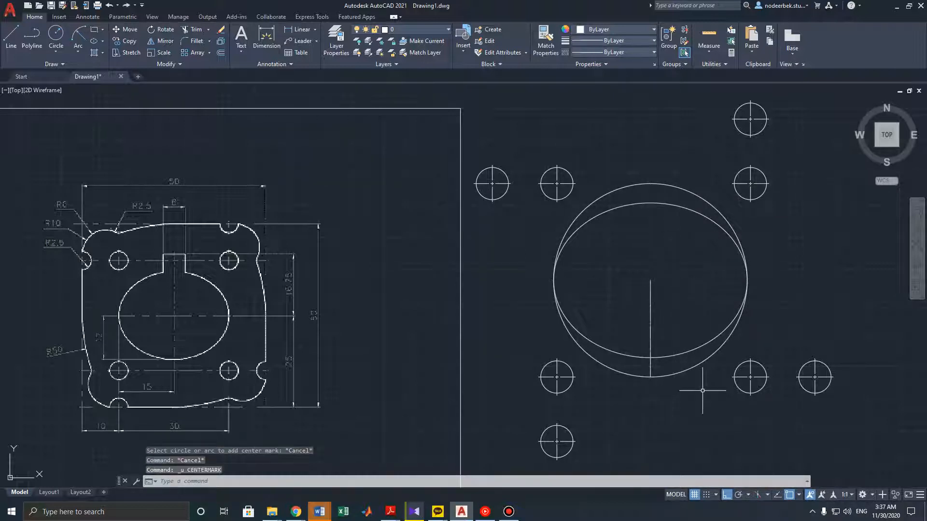
Erase the vertical line below the ellipse's center and add a center mark to the circle around the ellipse
left_click(651, 299)
key("Delete")
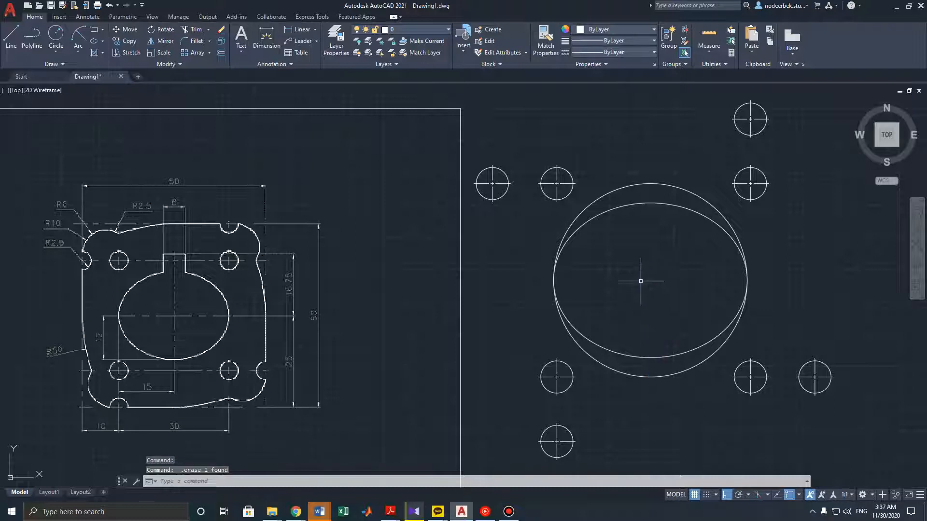
type("CENTERMARK")
key("Return")
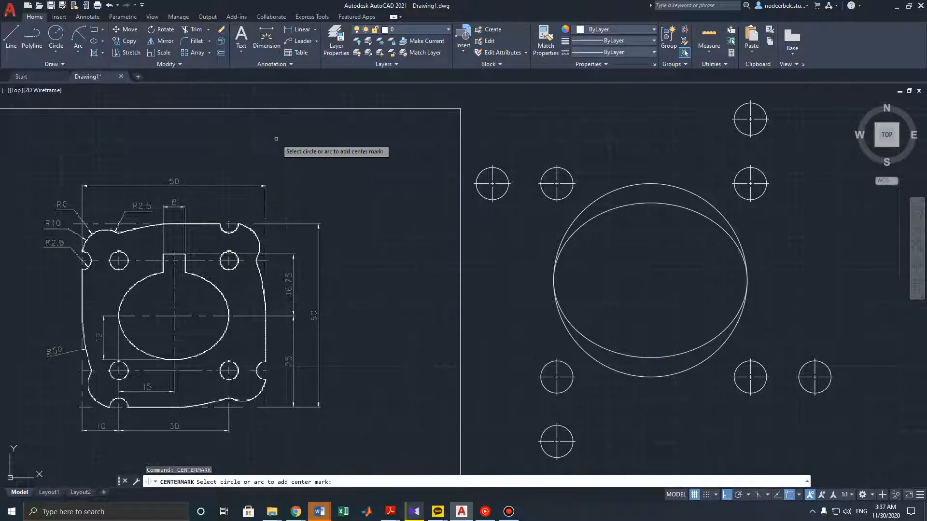
left_click(650, 184)
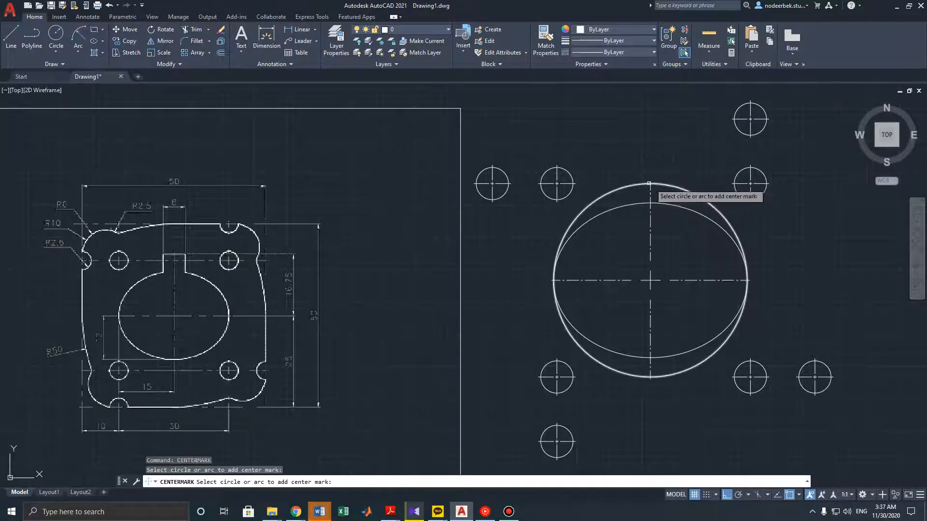
key("Escape")
key("Escape")
Delete the helper circle around the ellipse, keeping its center mark
left_click(690, 192)
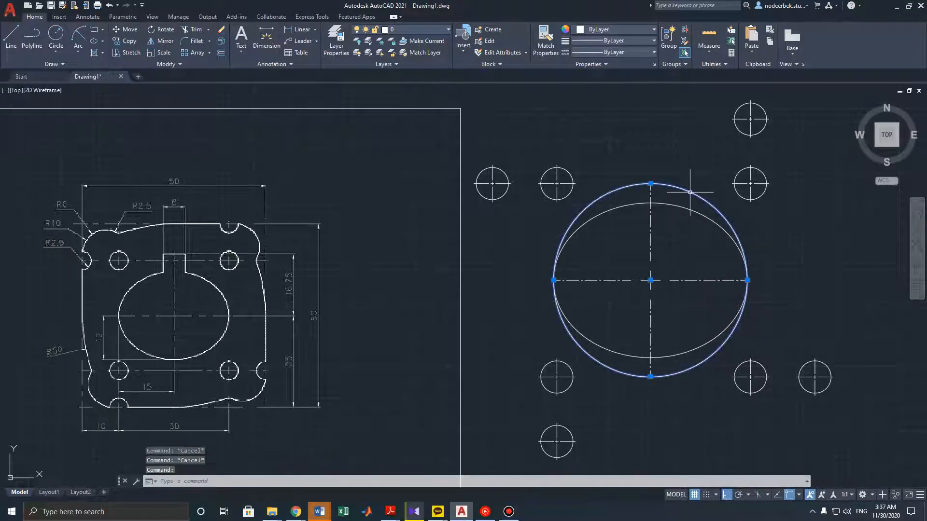
key("Delete")
middle_click_drag(670, 243, 667, 266)
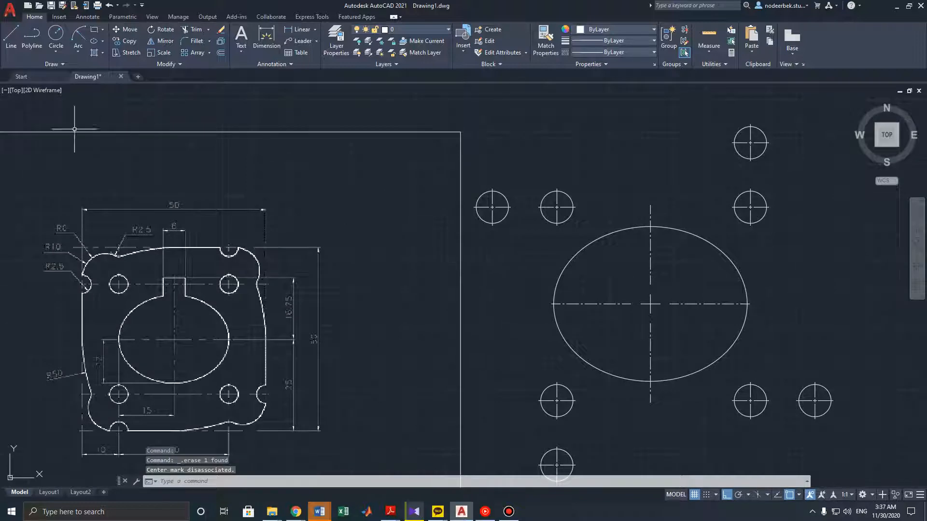
Draw a 167.5-unit vertical line upward from the ellipse's center, and end the command
left_click(10, 42)
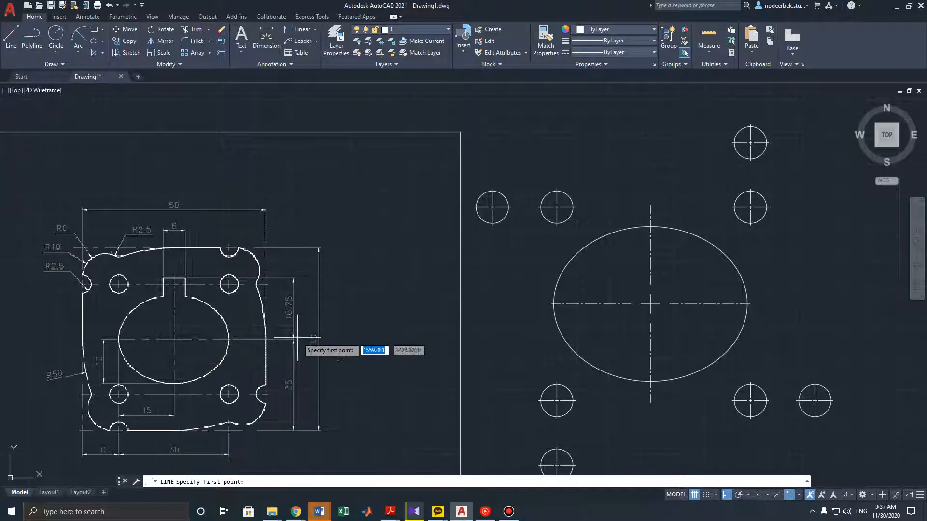
mouse_move(233, 318)
middle_mouse_down()
mouse_move(279, 302)
mouse_move(283, 322)
middle_mouse_up()
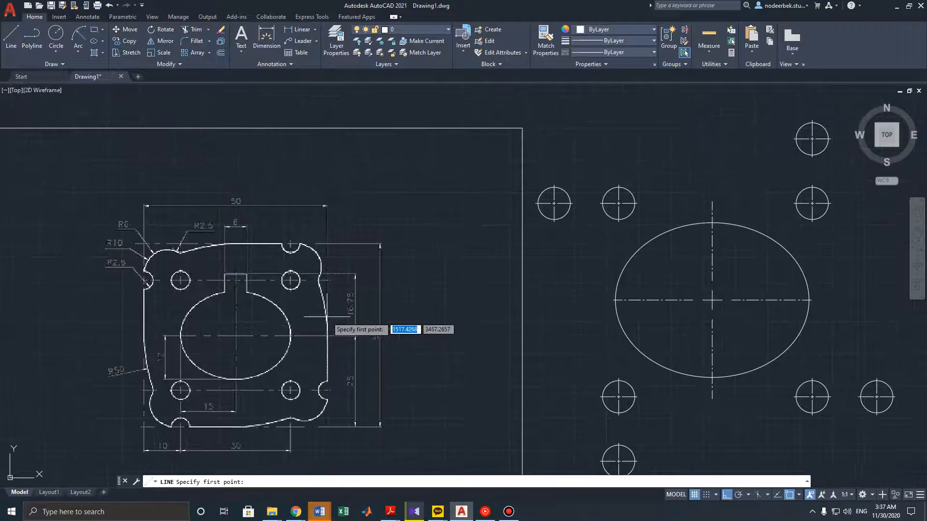
scroll(328, 318, "up", 2)
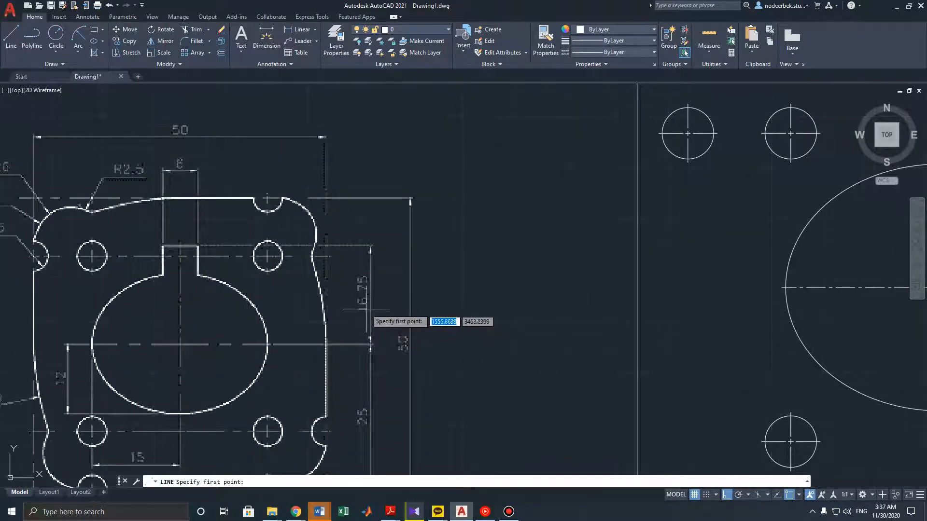
middle_click_drag(367, 309, 370, 319)
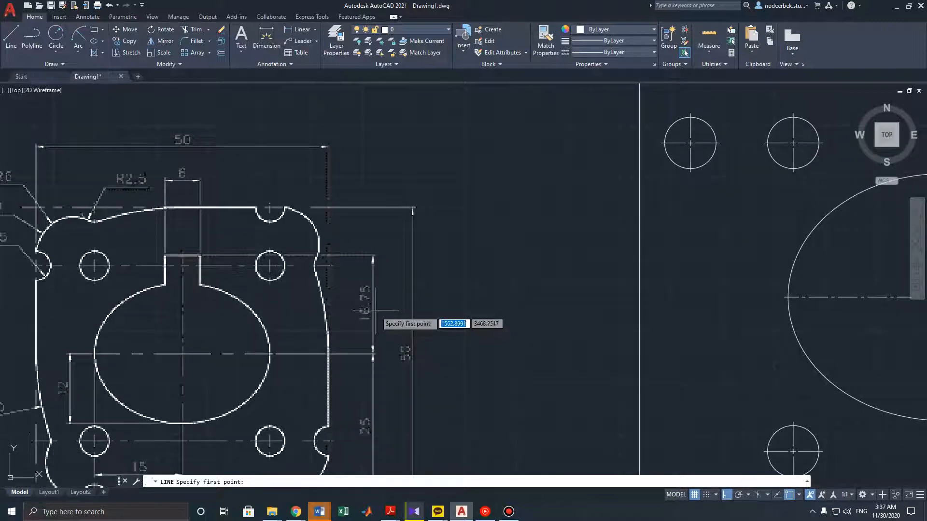
scroll(513, 304, "down", 2)
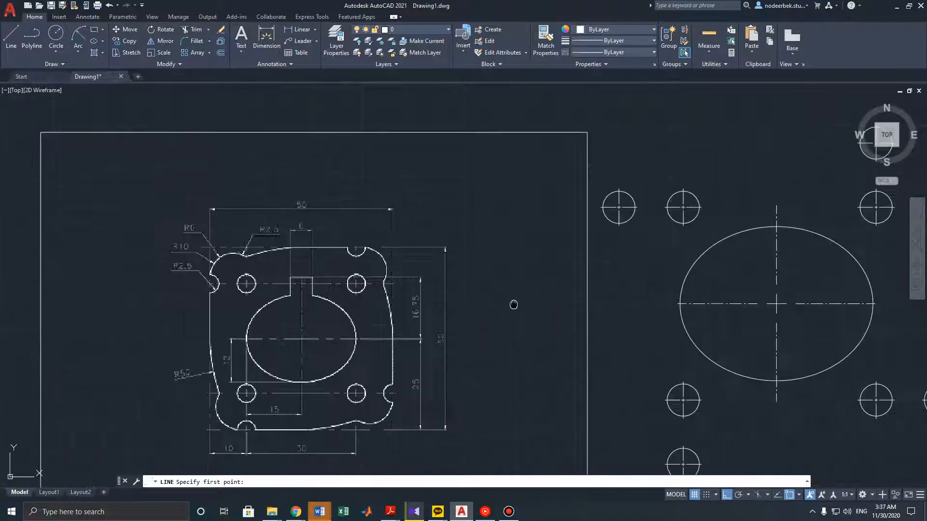
middle_click_drag(513, 304, 368, 269)
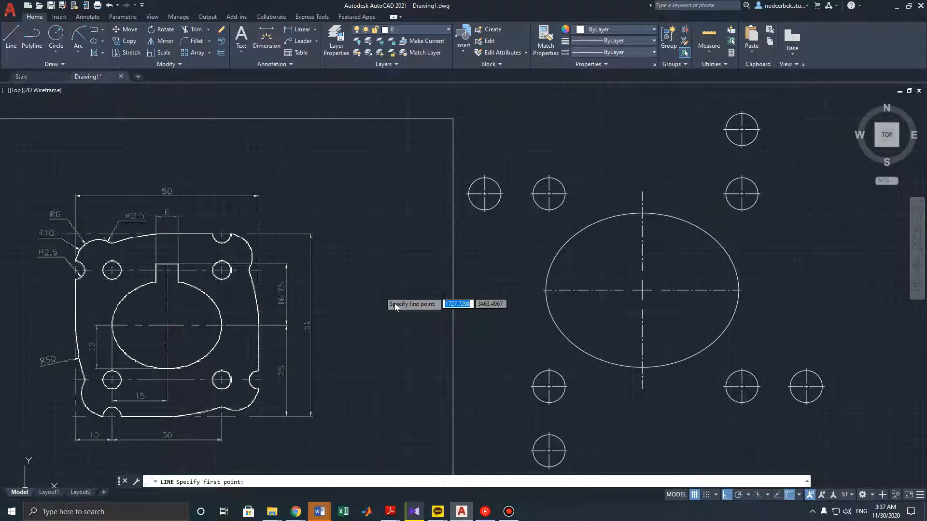
left_click(642, 290)
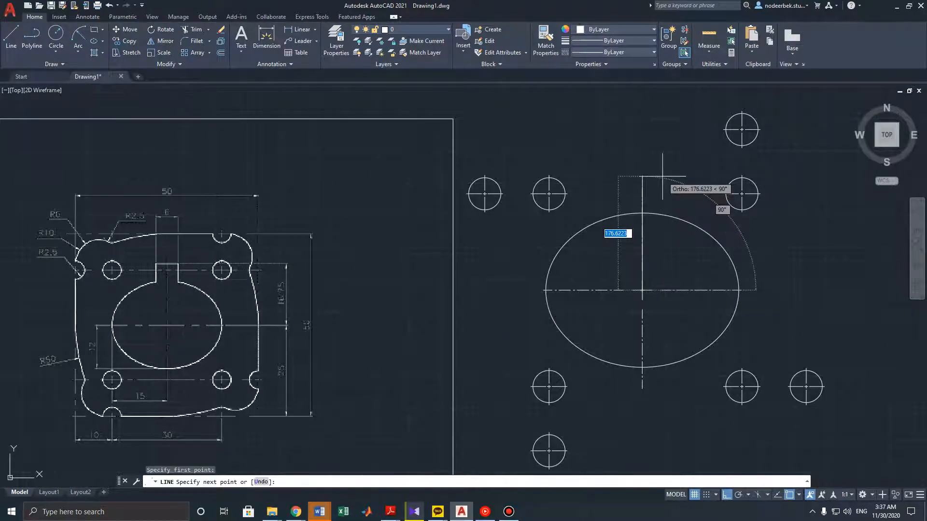
type("16")
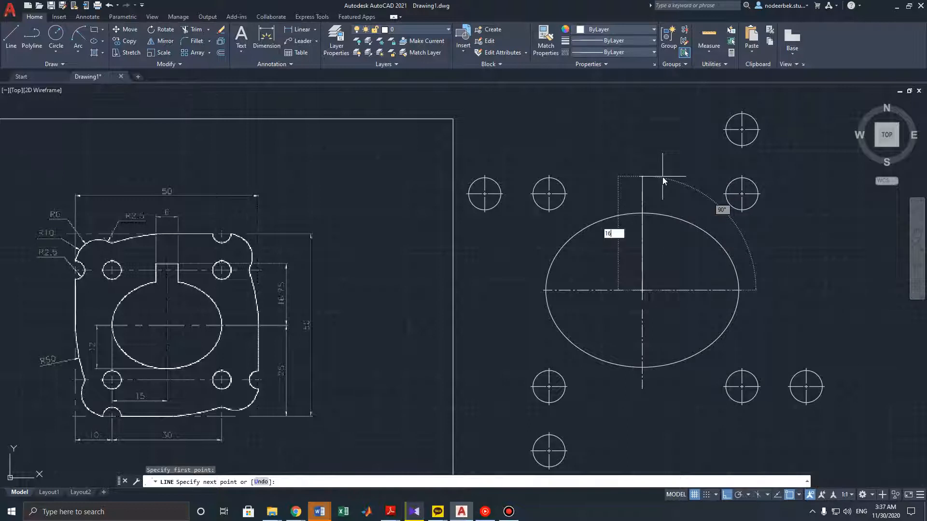
type("7.5")
key("Return")
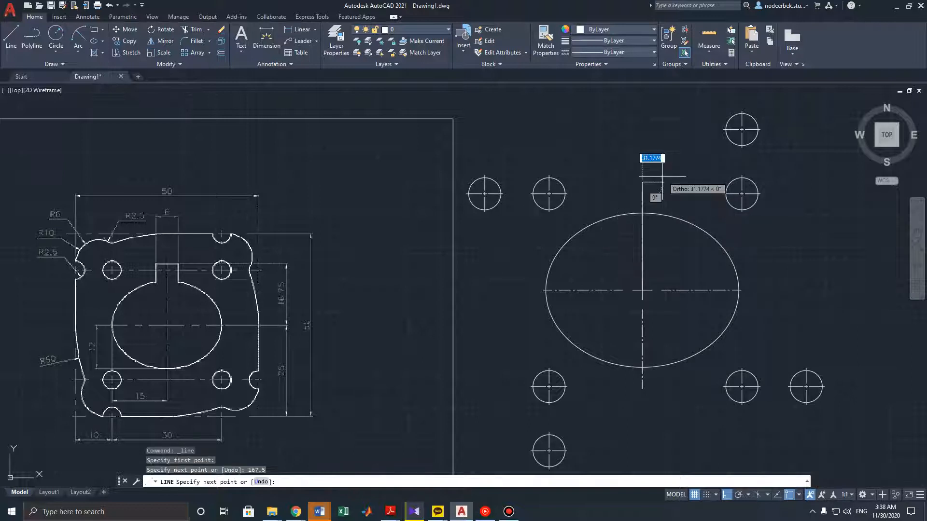
key("Escape")
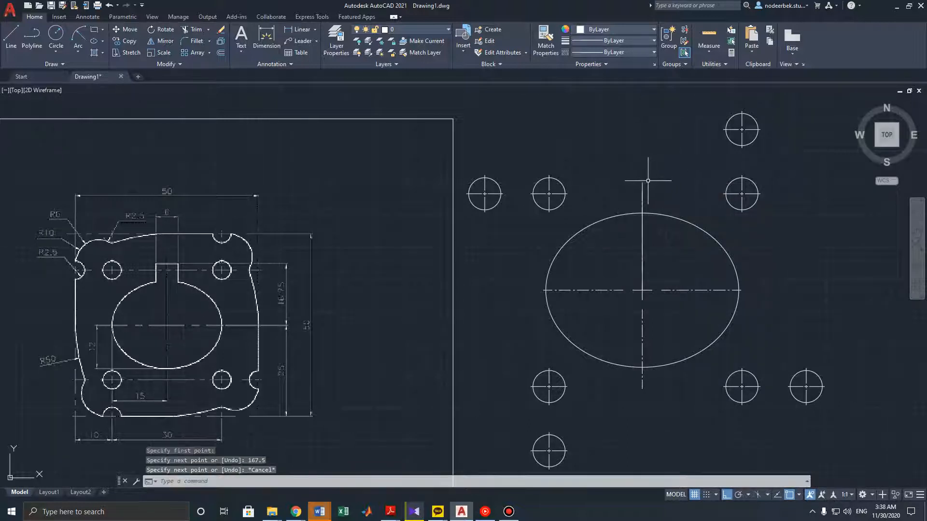
Move the vertical line 30 units to the right of the ellipse's center, and end the command
left_click(642, 188)
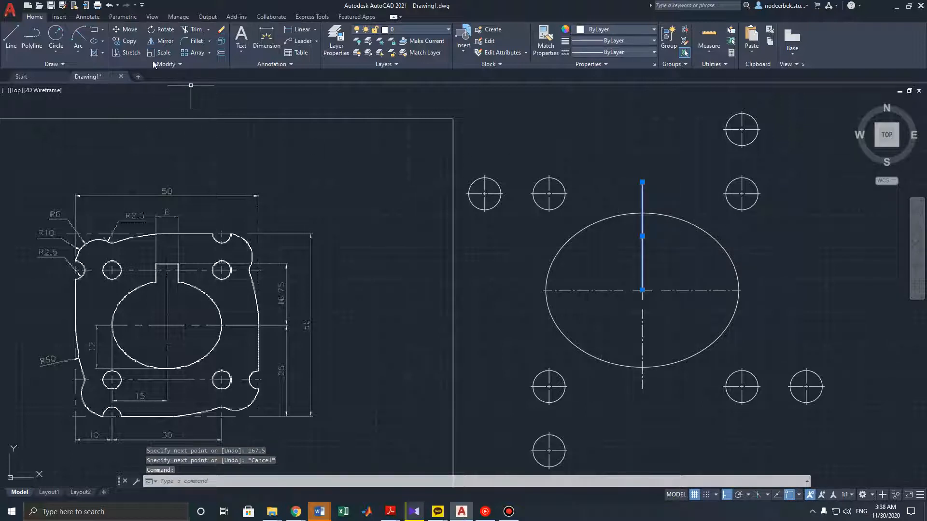
left_click(129, 29)
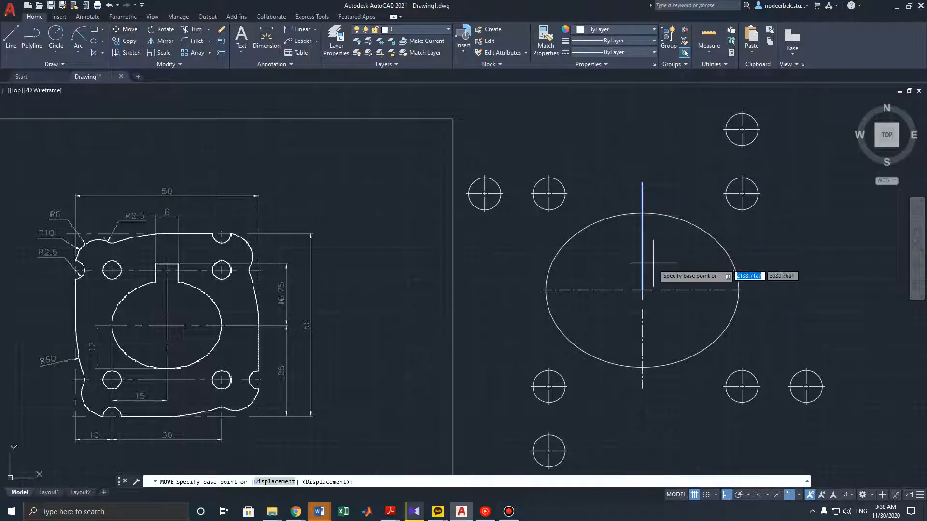
left_click(641, 290)
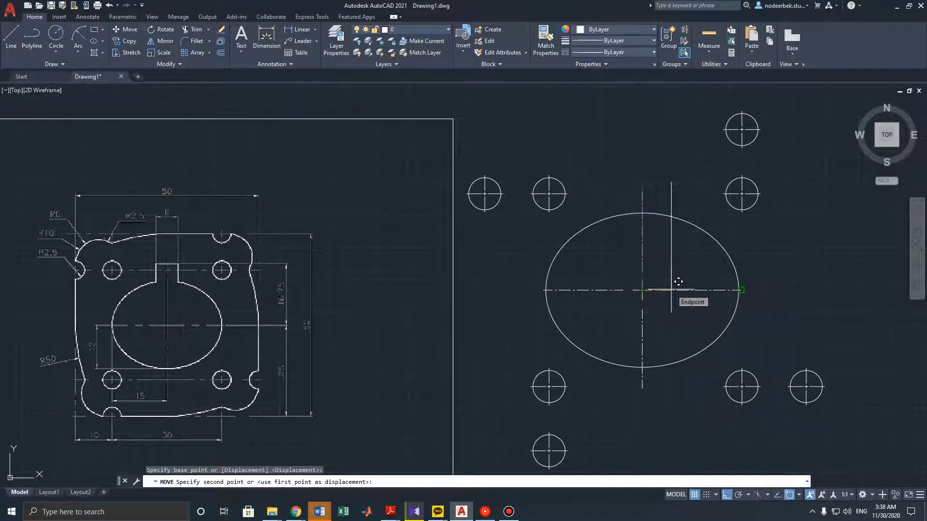
type("30")
key("Return")
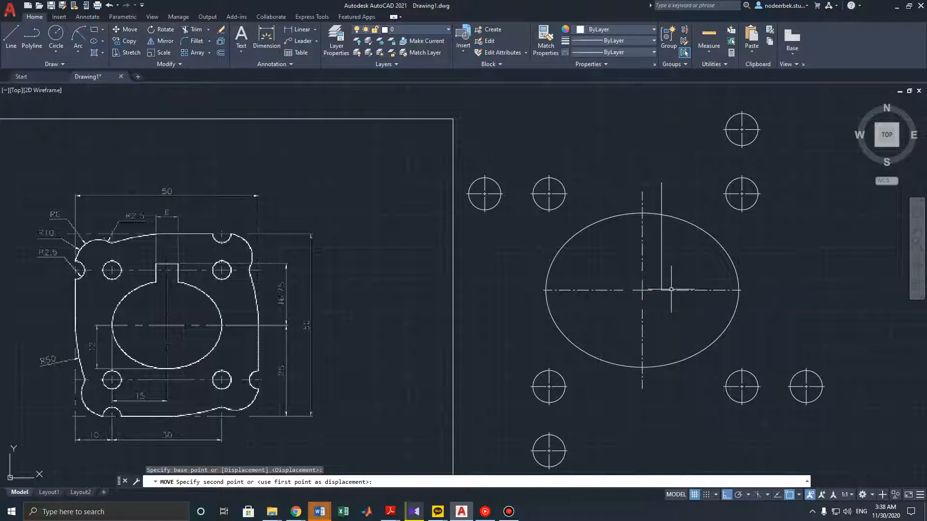
key("Escape")
key("Escape")
Mirror the offset vertical line across the ellipse's vertical axis, keeping the source line
middle_click_drag(659, 246, 661, 276)
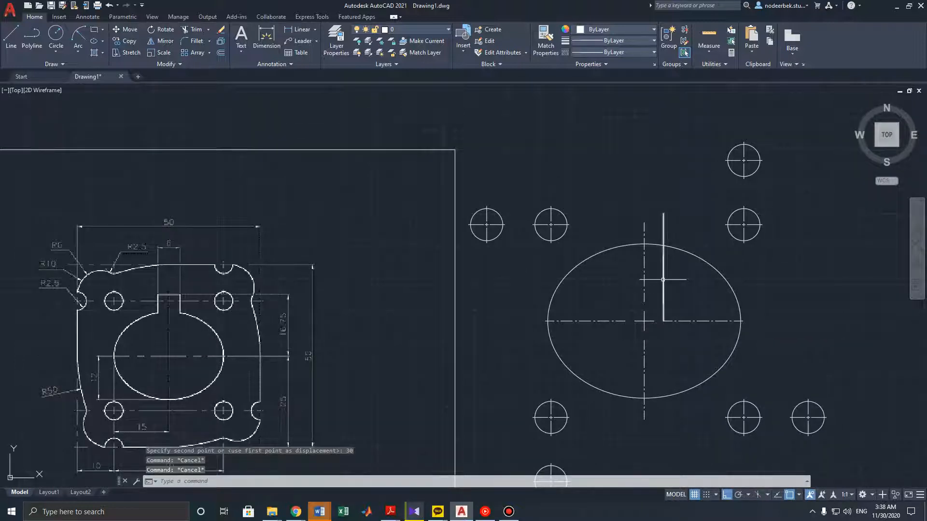
left_click(663, 278)
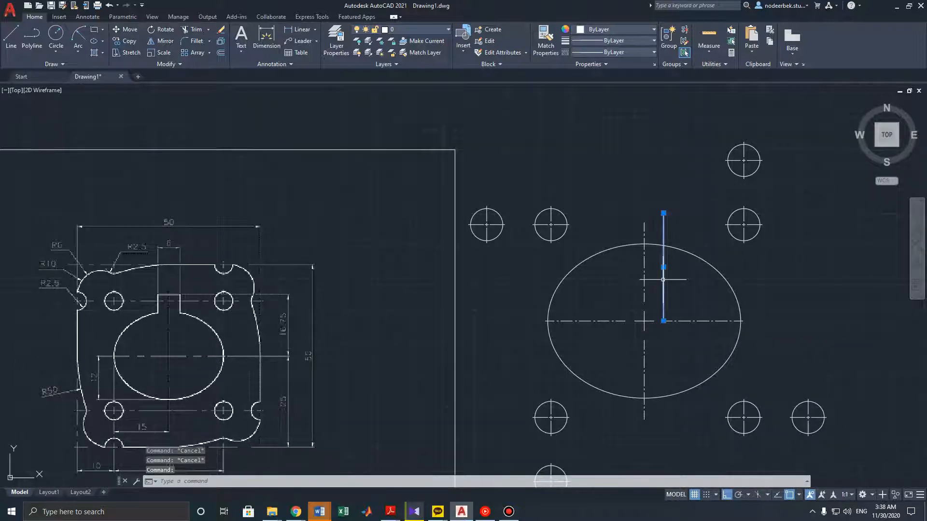
left_click(159, 42)
left_click(644, 320)
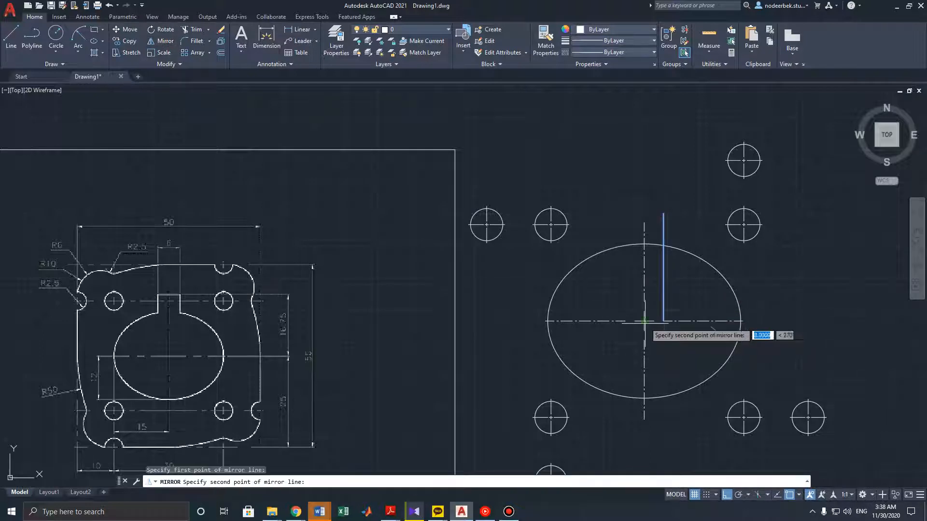
left_click(644, 245)
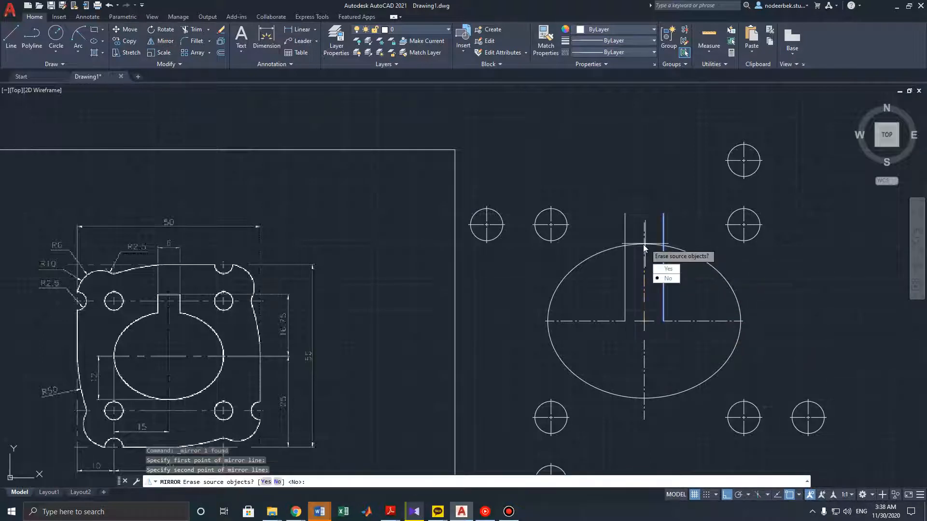
key("Return")
key("Escape")
key("Escape")
Draw a horizontal line joining the upper ends of the two vertical keyway lines, and end the command
left_click(11, 37)
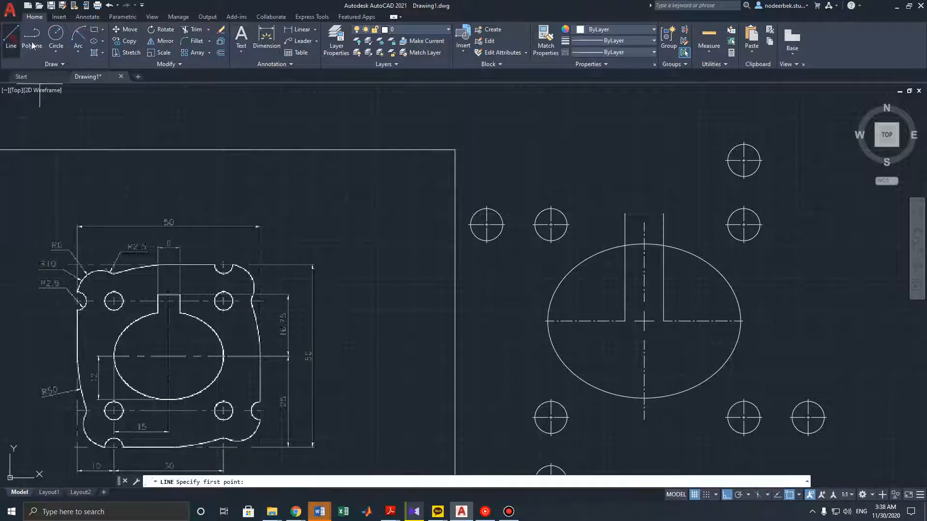
left_click(624, 213)
left_click(663, 213)
key("Escape")
key("Escape")
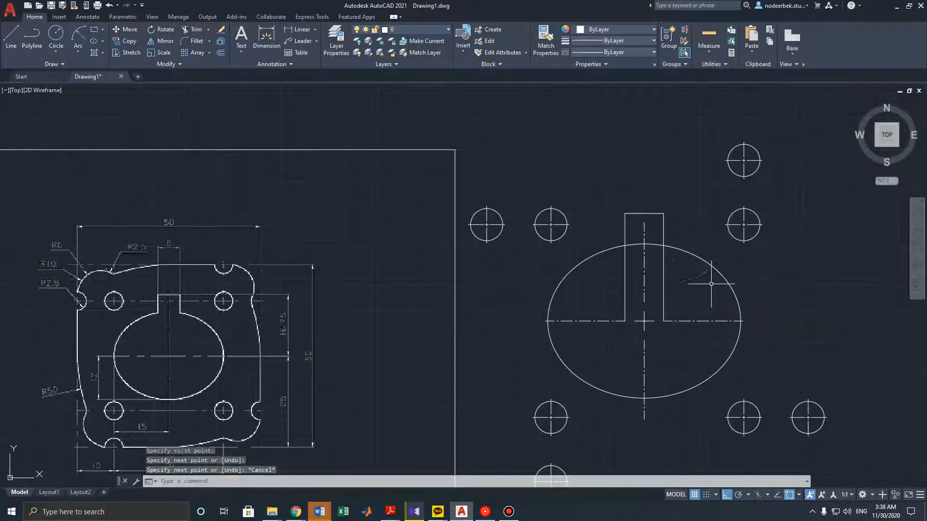
Trim the keyway lines inside the ellipse and the ellipse arc between them to open the keyway into the ellipse
scroll(673, 253, "up", 2)
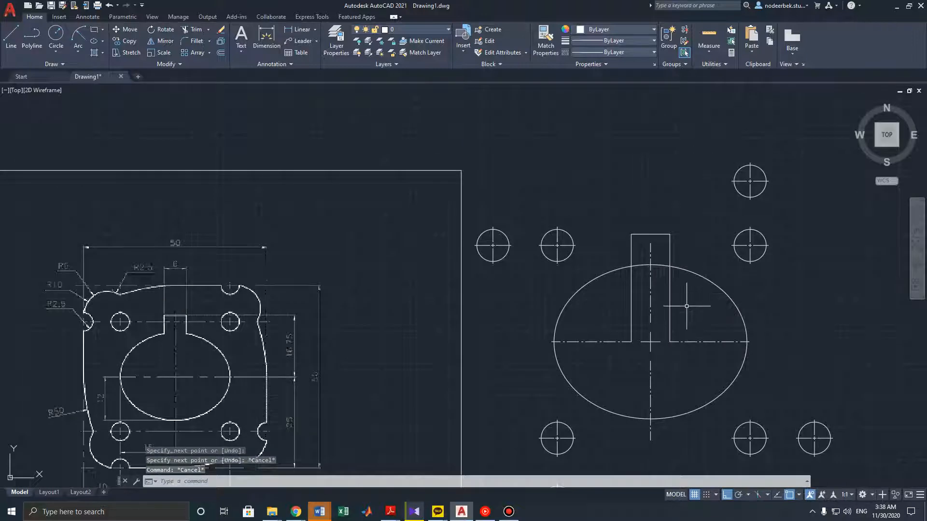
left_click(187, 30)
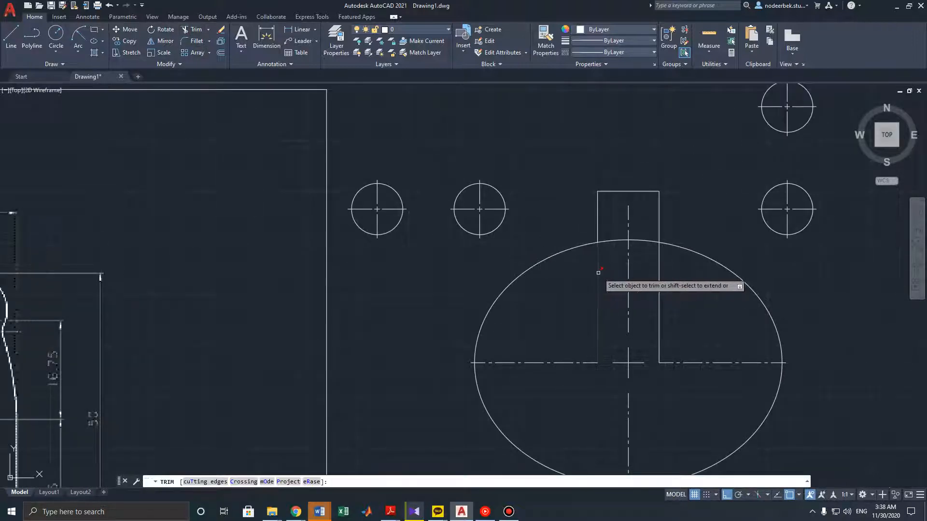
left_click(658, 271)
middle_click_drag(645, 262, 646, 283)
scroll(643, 264, "down", 2)
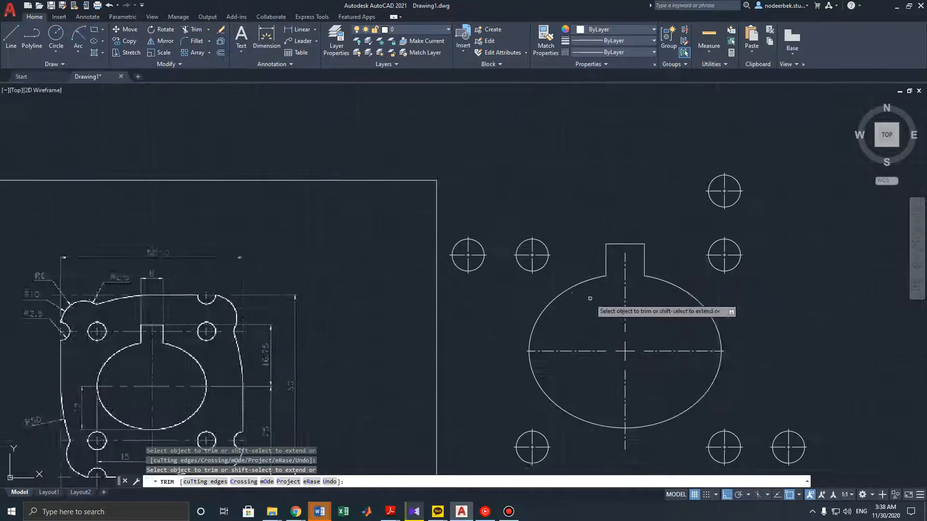
middle_click_drag(591, 293, 608, 255)
key("Escape")
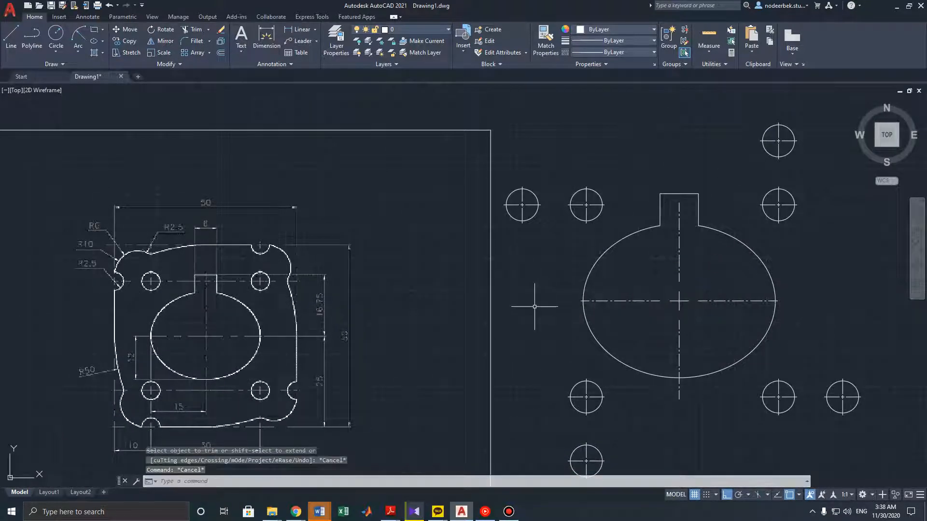
Examine the underlay plate's outer contour, corner arcs, edge notches and dimensions against the holes already drawn
middle_click_drag(486, 308, 498, 314)
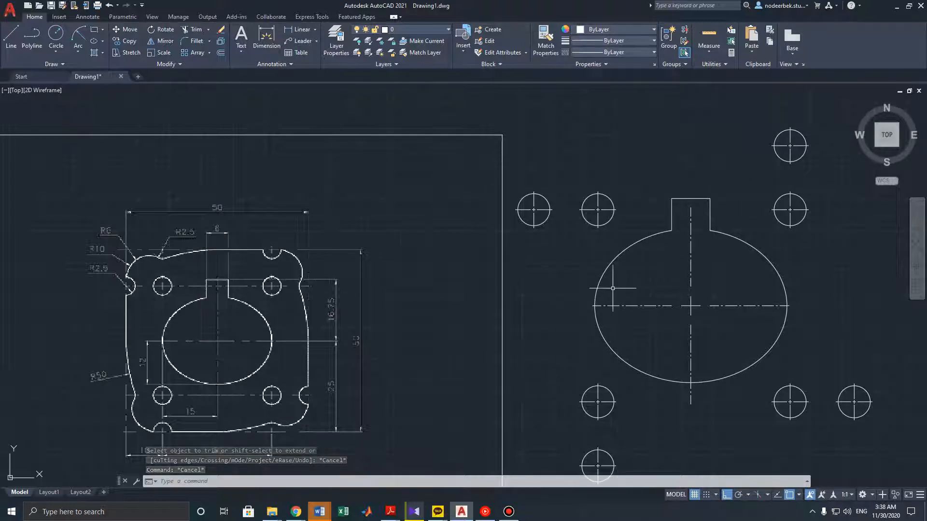
middle_click_drag(671, 332, 666, 272)
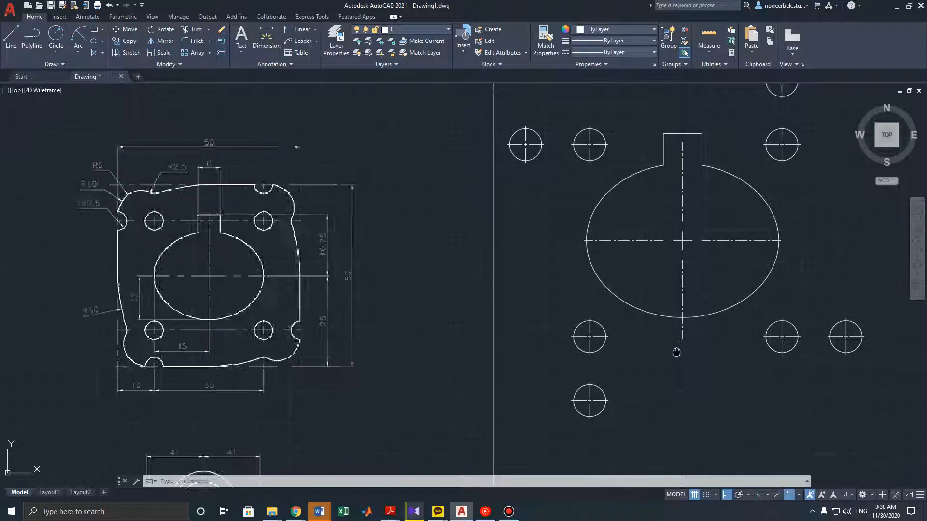
middle_click_drag(674, 352, 655, 329)
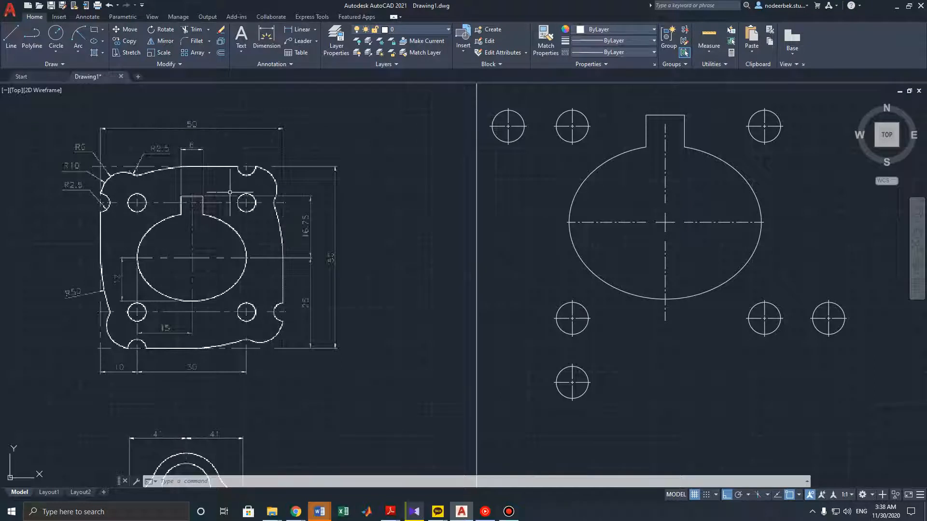
middle_click_drag(458, 322, 403, 315)
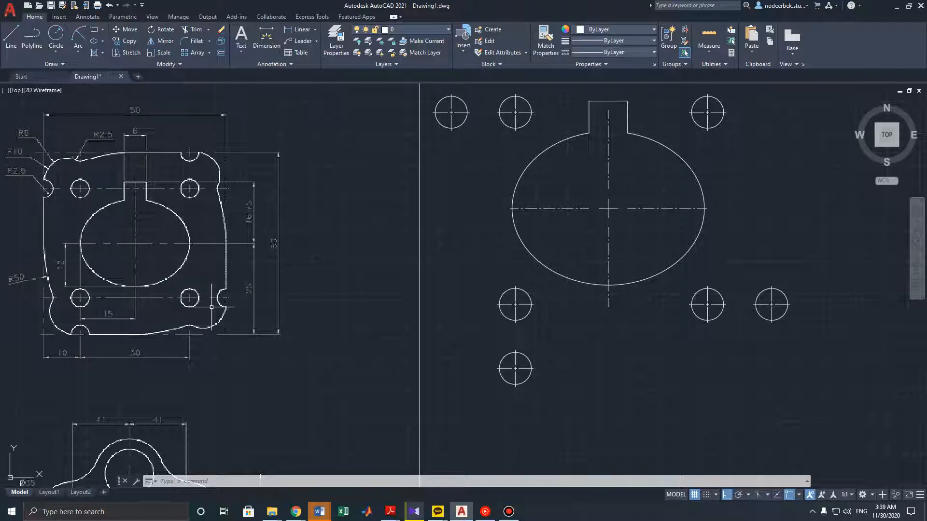
middle_click_drag(226, 290, 284, 307)
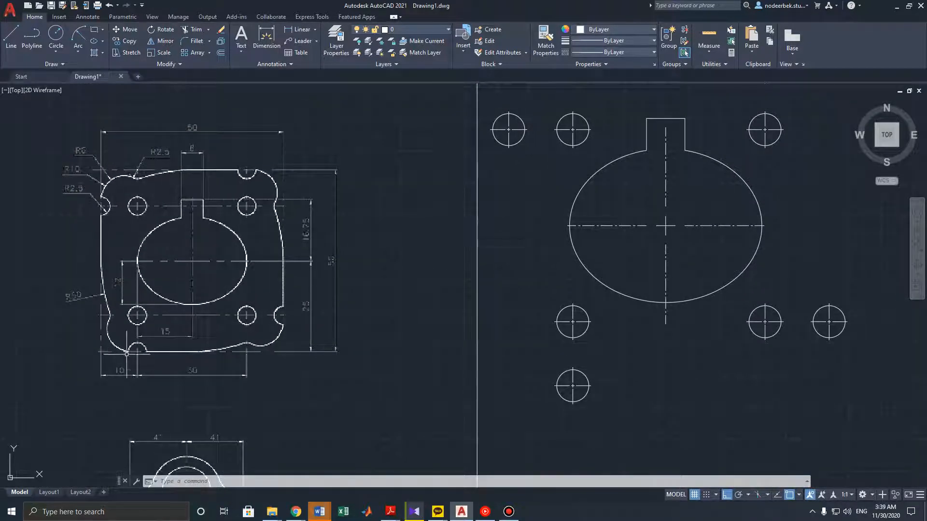
middle_click_drag(381, 330, 319, 333)
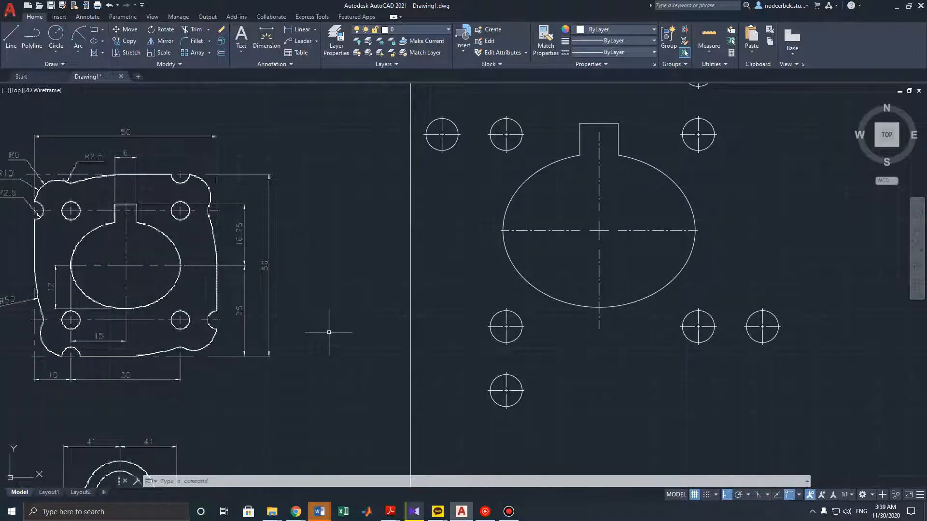
middle_click_drag(717, 393, 714, 372)
middle_click_drag(219, 364, 271, 361)
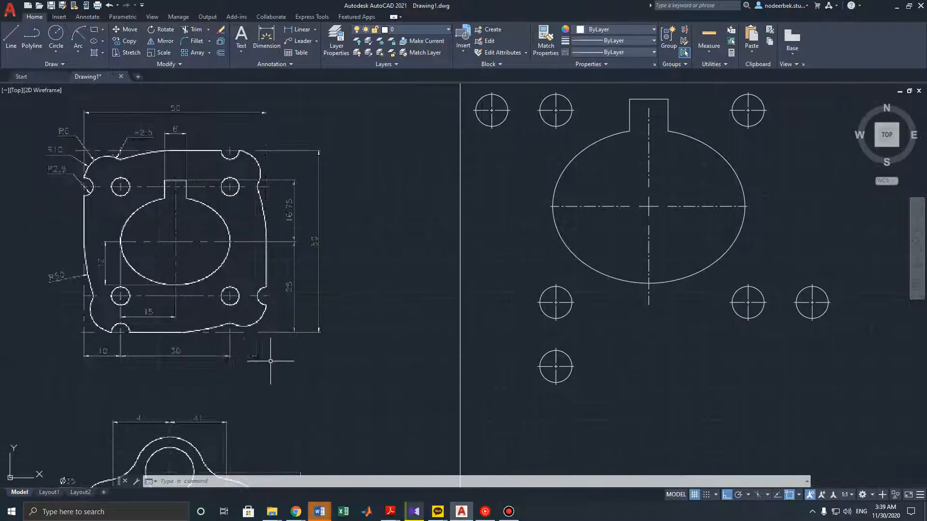
middle_click_drag(197, 339, 217, 348)
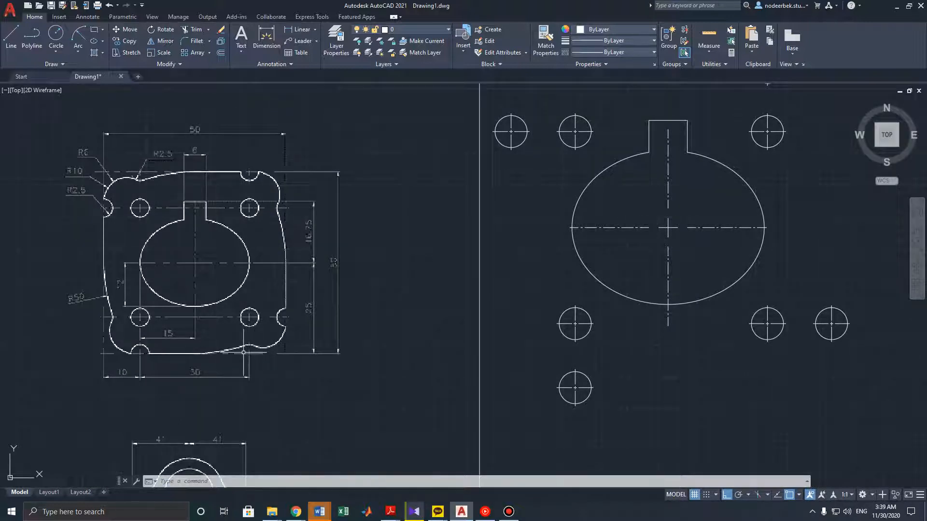
Copy the hole at the ellipse's lower right, with its center mark, 100 units straight down
middle_click_drag(816, 371, 756, 364)
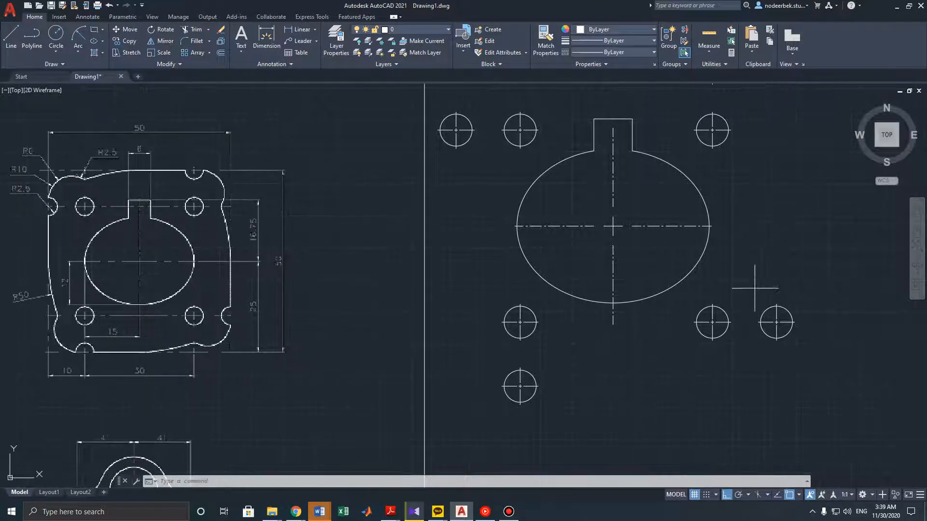
left_click_drag(754, 289, 685, 360)
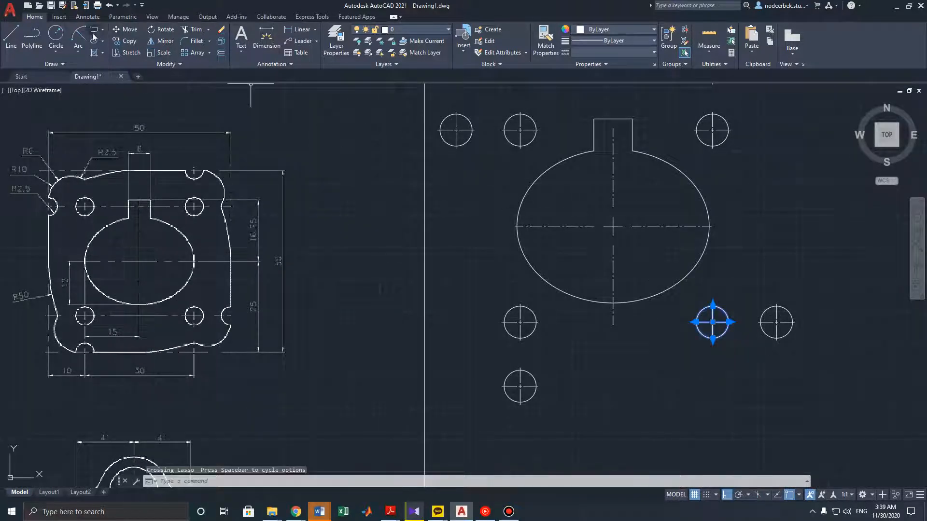
left_click(125, 40)
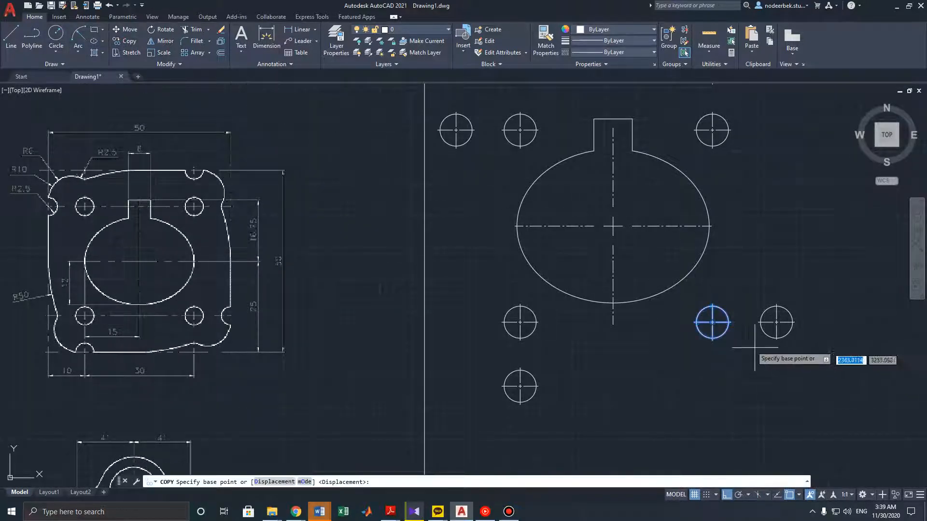
left_click(712, 321)
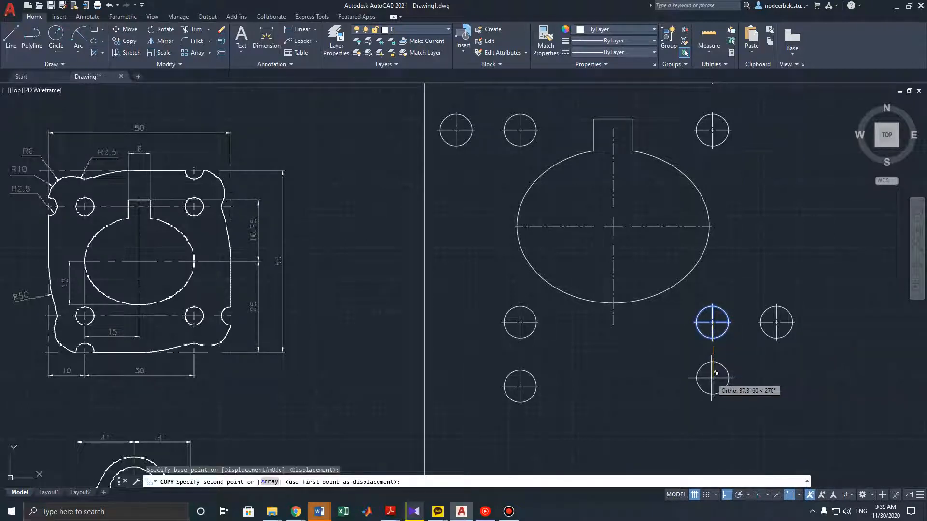
type("100")
key("Return")
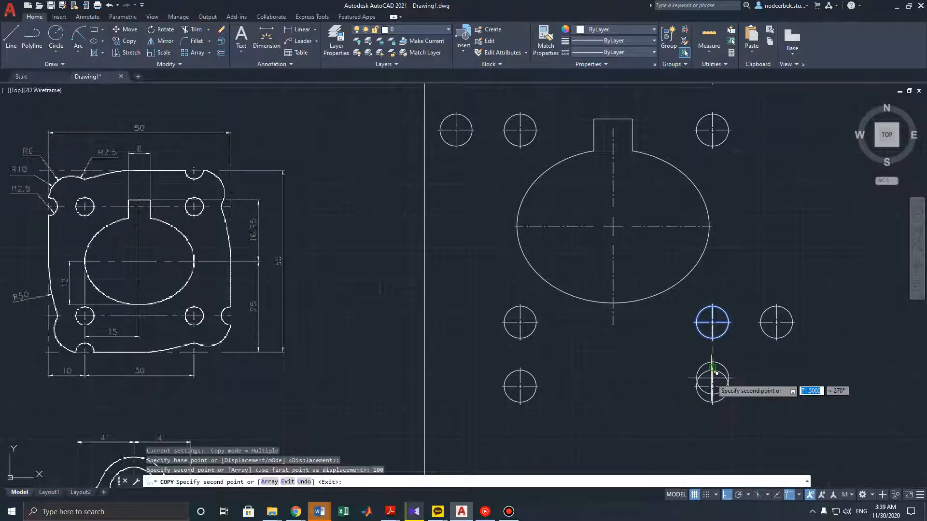
key("Escape")
key("Escape")
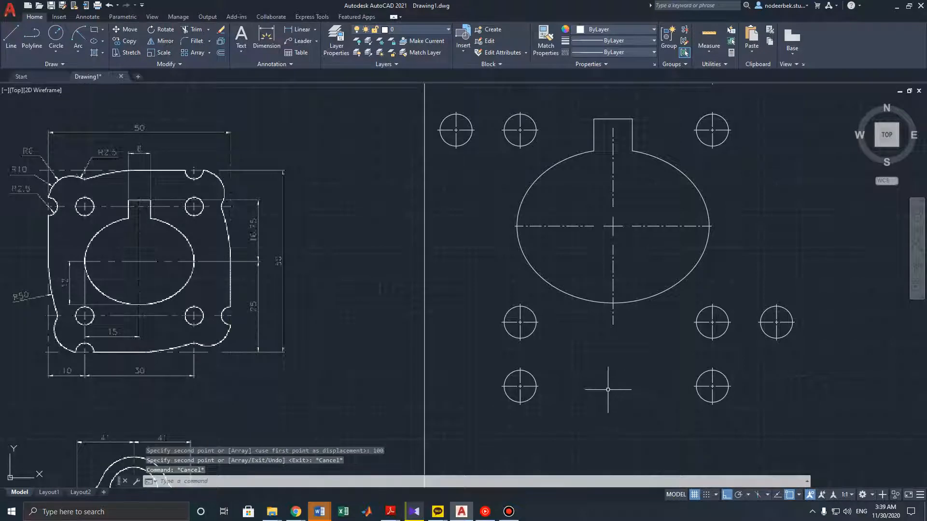
Draw a circle of radius 100 centered on the hole at the ellipse's lower right, and end the command
middle_click_drag(293, 319, 437, 347)
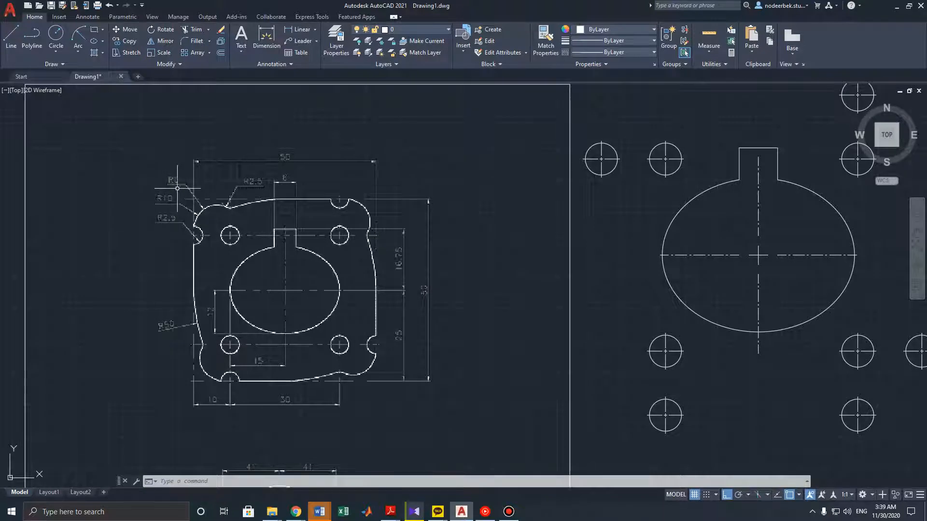
middle_click_drag(661, 357, 539, 309)
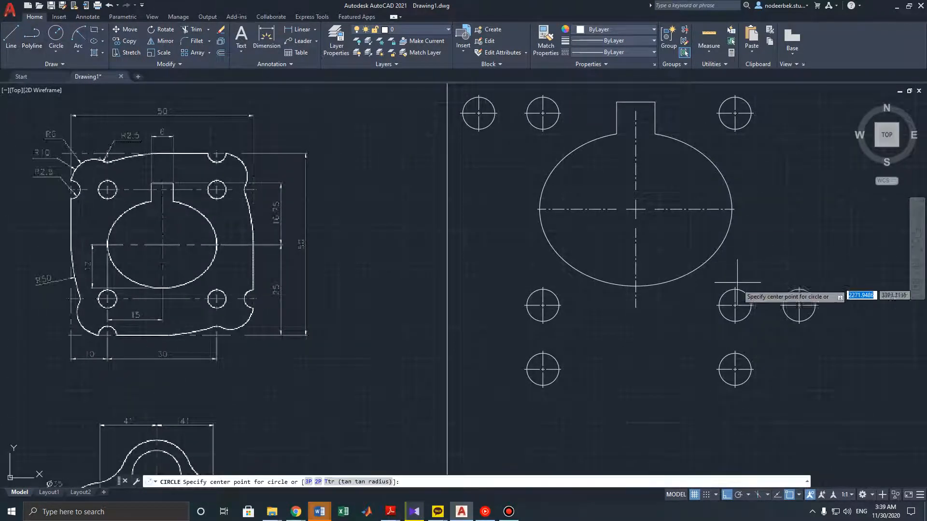
left_click(735, 305)
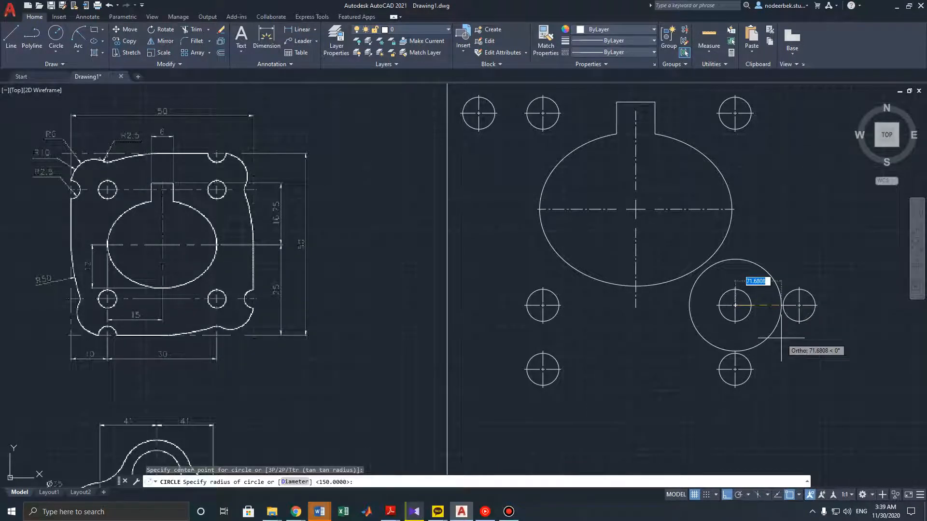
key("BackSpace")
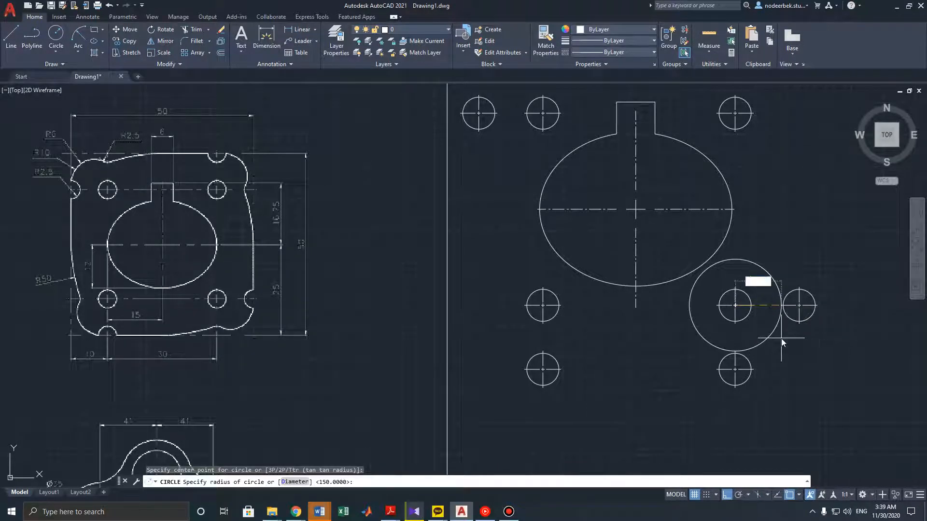
key("Return")
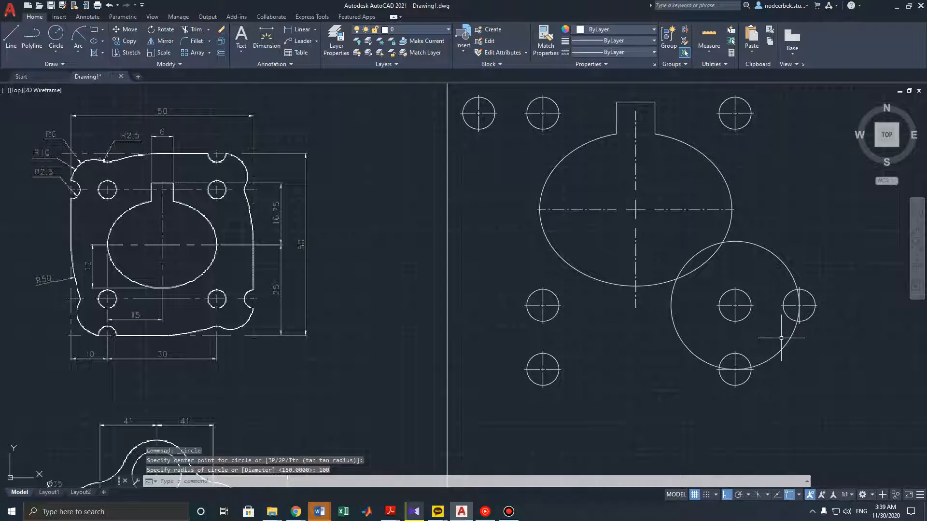
key("Escape")
key("Escape")
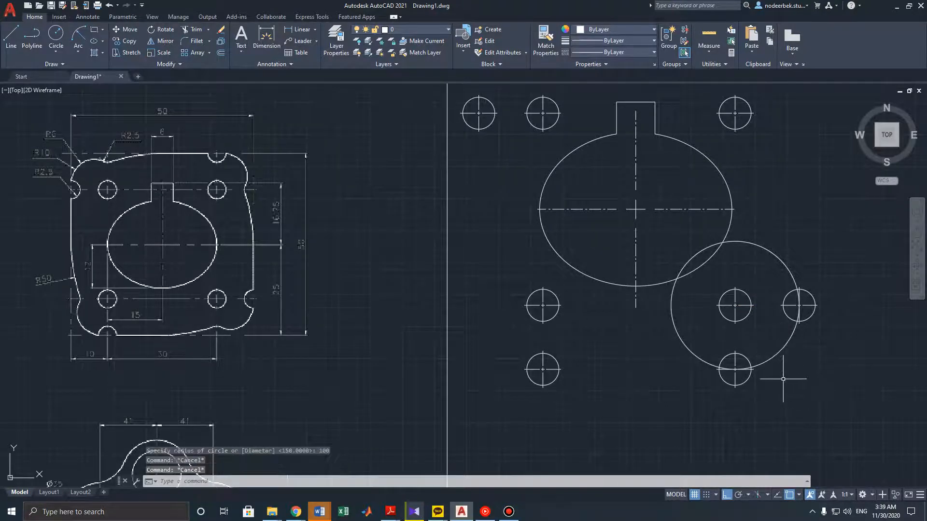
Fillet the radius 100 circle to the hole directly below its center with a fillet radius of 60
left_click(196, 40)
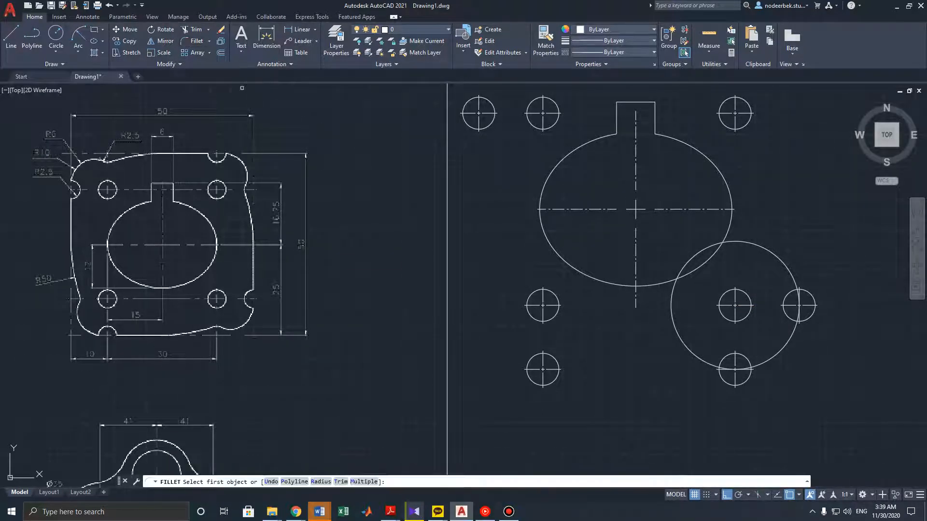
left_click(326, 482)
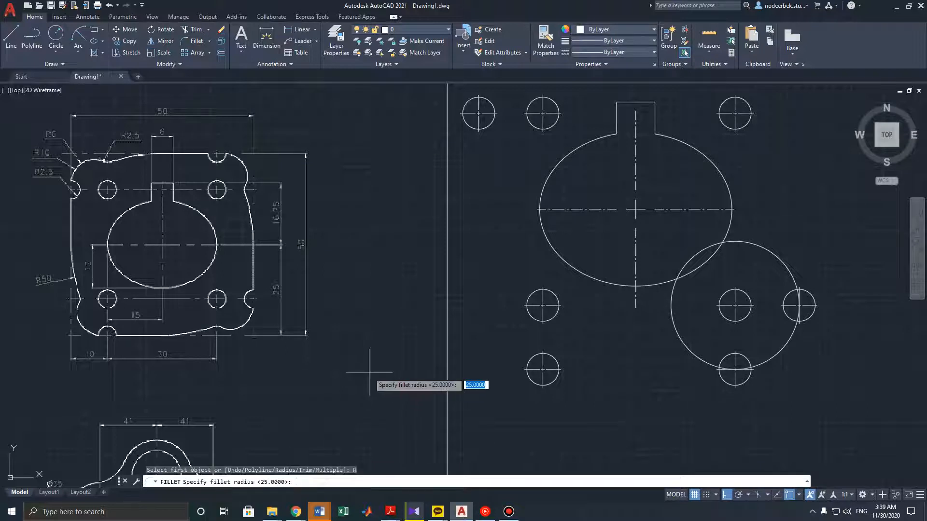
type("60")
key("Return")
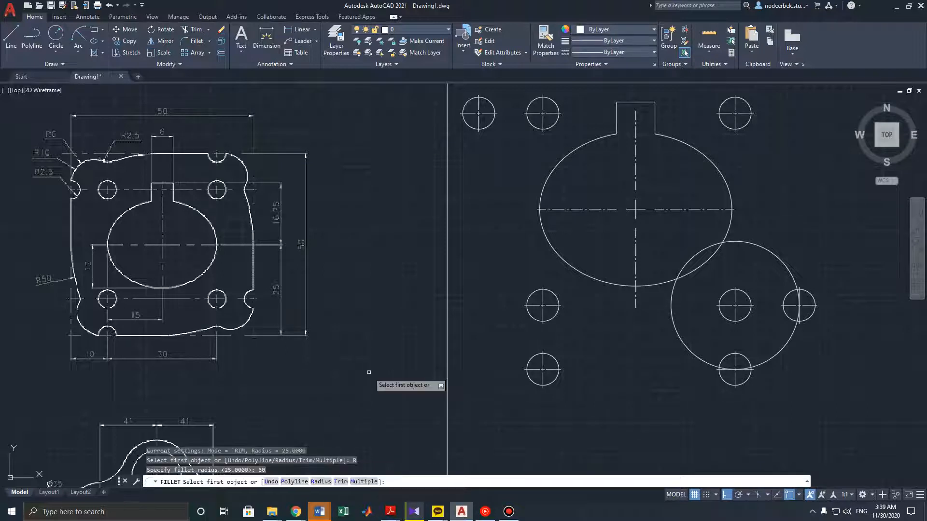
middle_click_drag(581, 370, 525, 398)
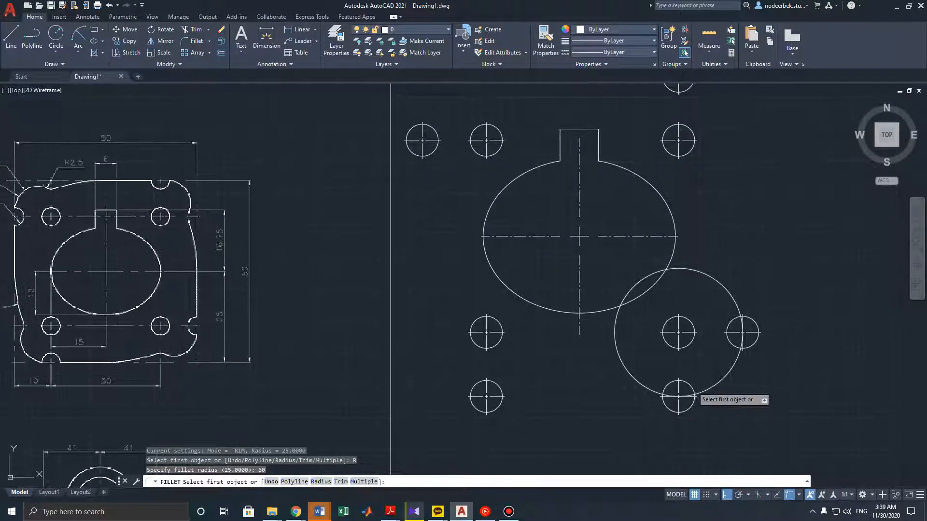
left_click(712, 386)
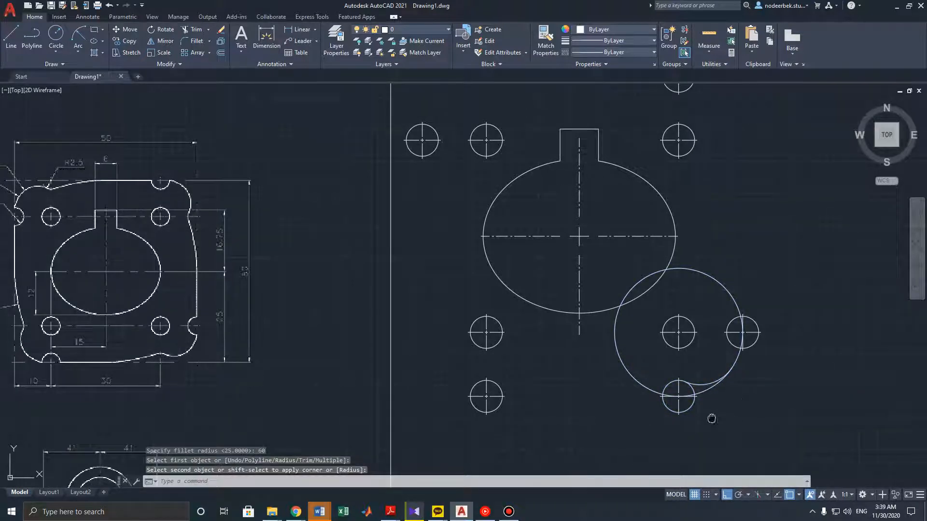
middle_click_drag(712, 418, 729, 418)
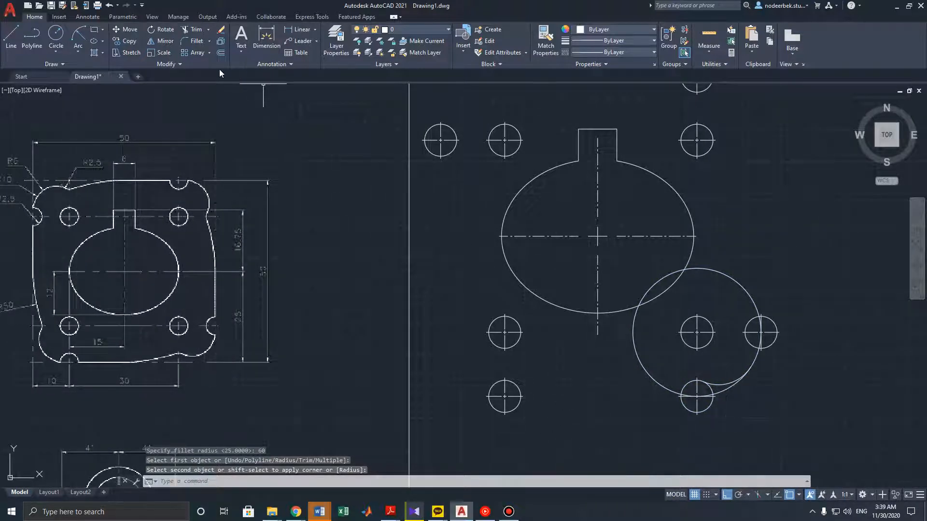
Trim the radius 100 circle's upper and left portions and the stretch below the fillet, keeping only the lower-right corner arc
left_click(192, 29)
scroll(724, 270, "up", 3)
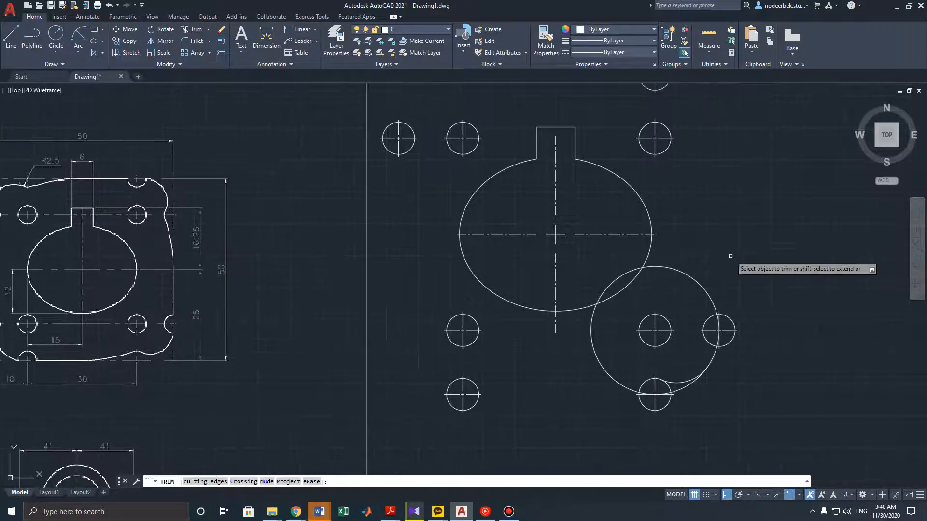
left_click(563, 267)
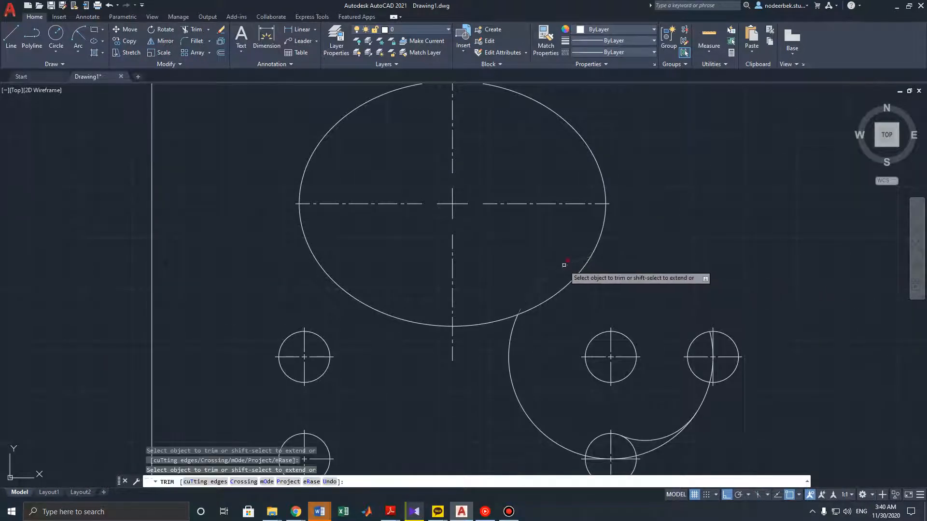
left_click(509, 347)
scroll(600, 420, "up", 3)
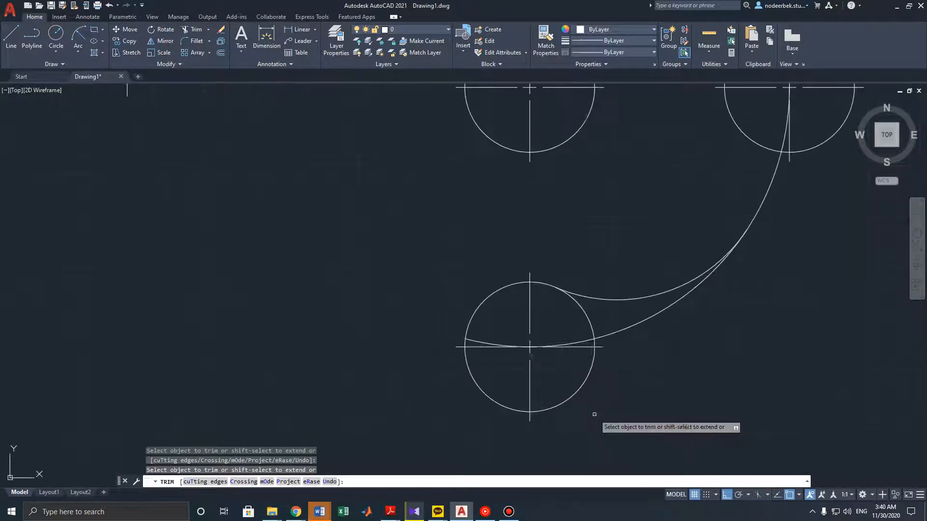
left_click(565, 343)
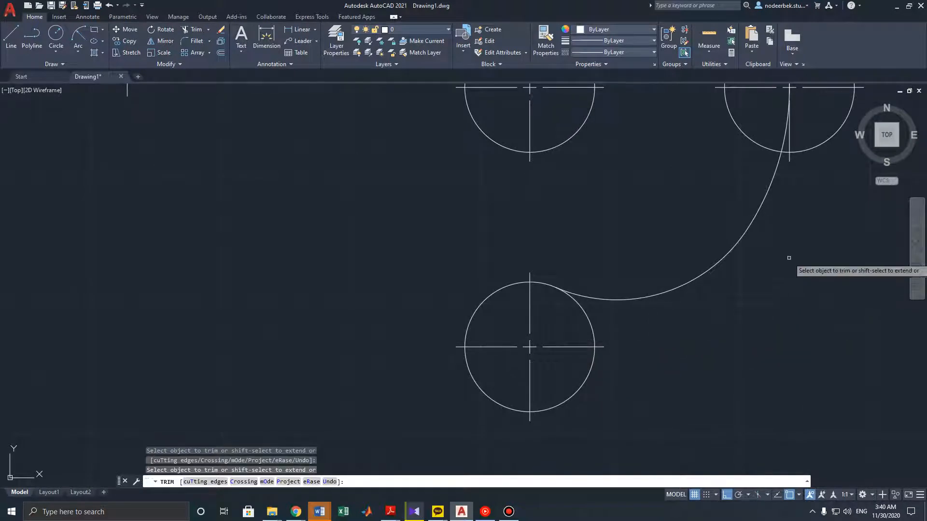
Trim the leftover circle piece and the outer half of the right edge hole, cutting the notch back to the corner arc
middle_click_drag(788, 264, 679, 348)
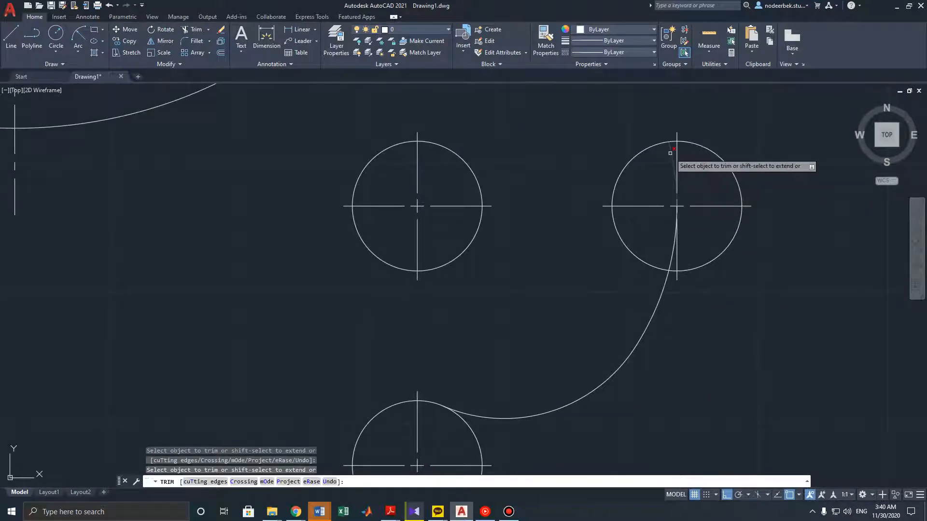
left_click(720, 250)
scroll(720, 250, "up", 2)
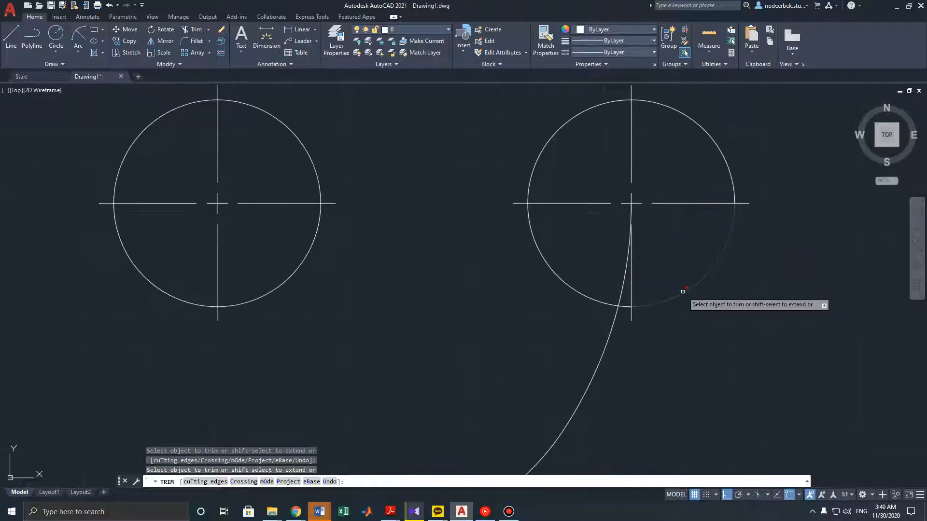
left_click(701, 128)
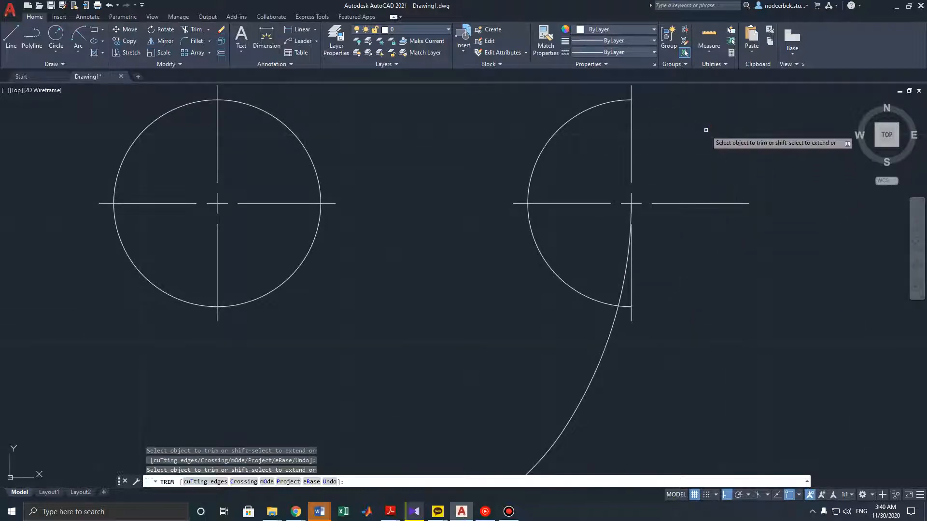
left_click(622, 307)
scroll(646, 237, "up", 4)
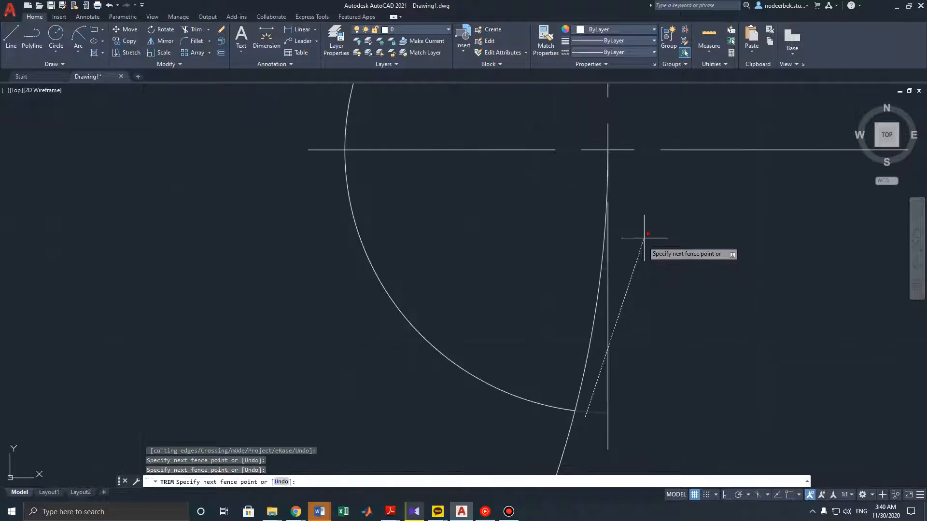
key("Return")
scroll(592, 391, "down", 2)
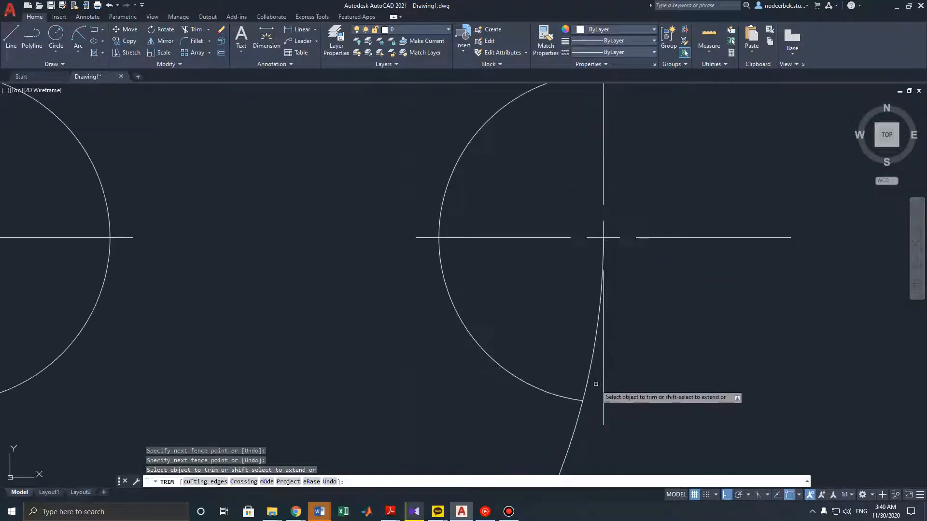
Examine the underlay plate's bottom edge and lower corners against the drawn holes and corner arc, and end the trimming
middle_click_drag(594, 382, 623, 225)
scroll(557, 381, "down", 2)
middle_click_drag(544, 370, 606, 251)
scroll(503, 371, "down", 2)
middle_click_drag(467, 354, 603, 346)
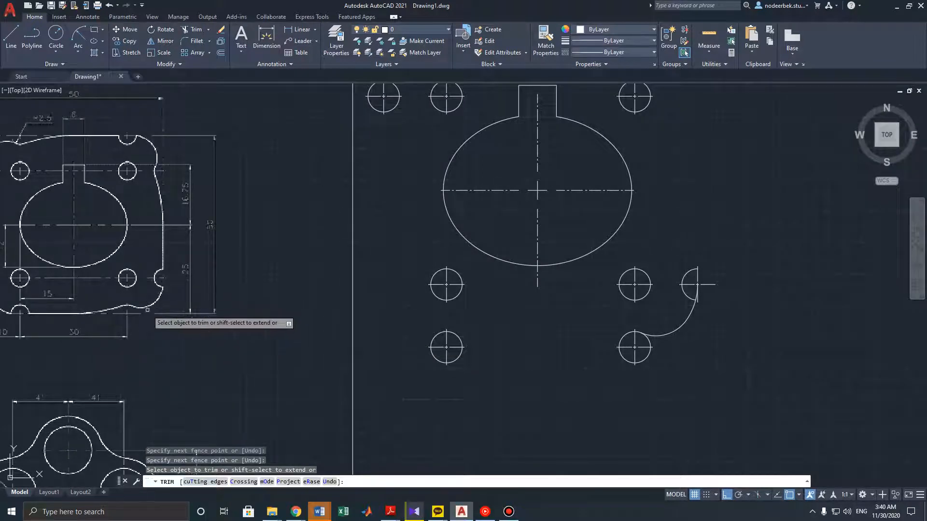
scroll(433, 370, "up", 2)
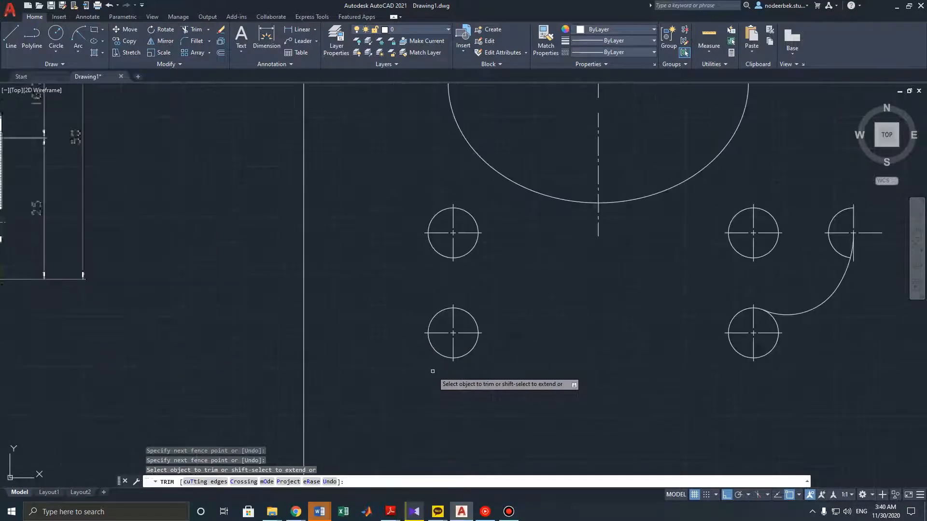
scroll(432, 371, "down", 2)
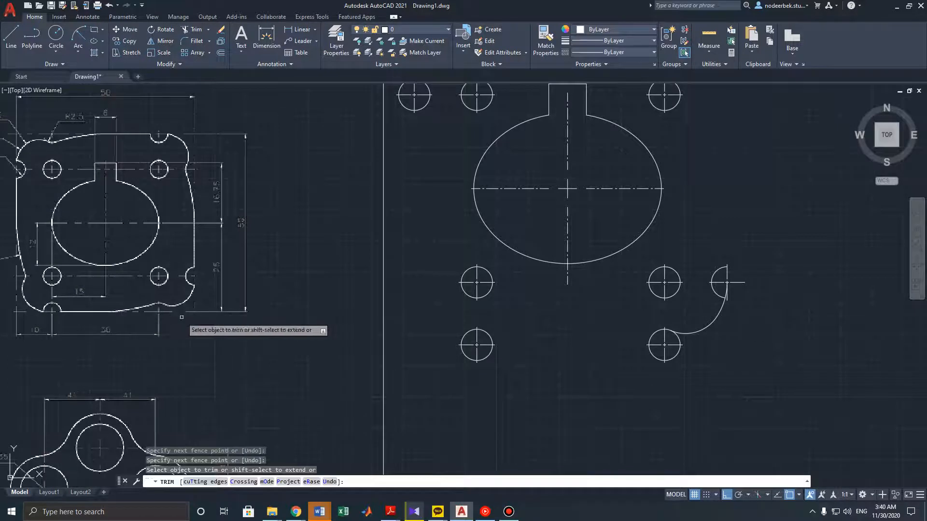
key("Escape")
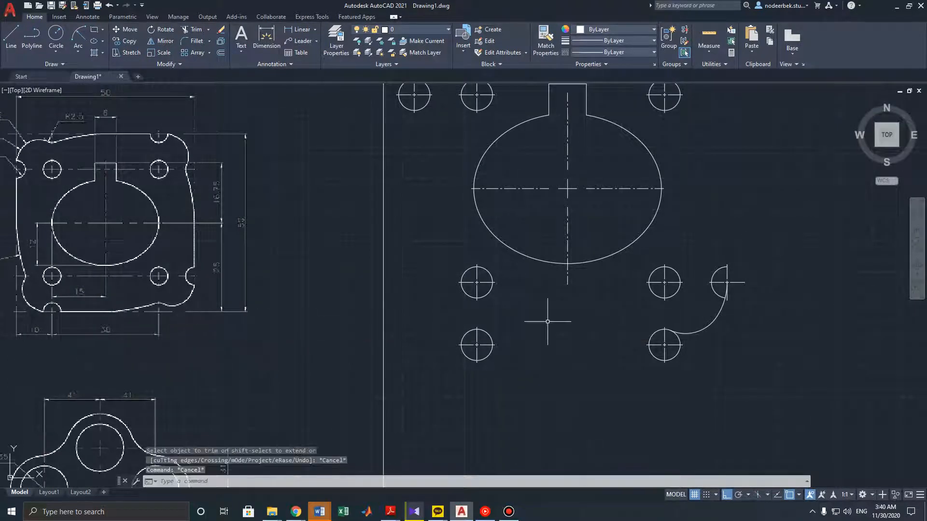
key("Escape")
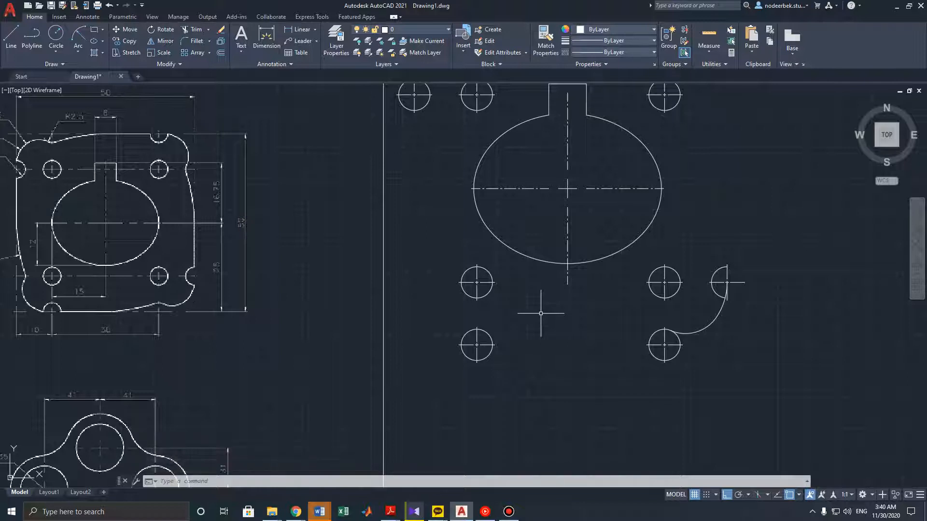
left_click(77, 51)
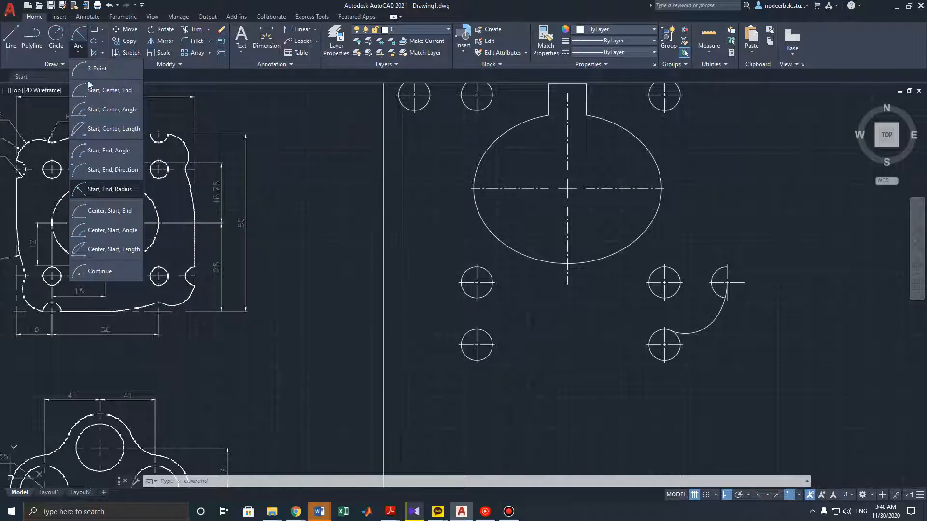
left_click(102, 189)
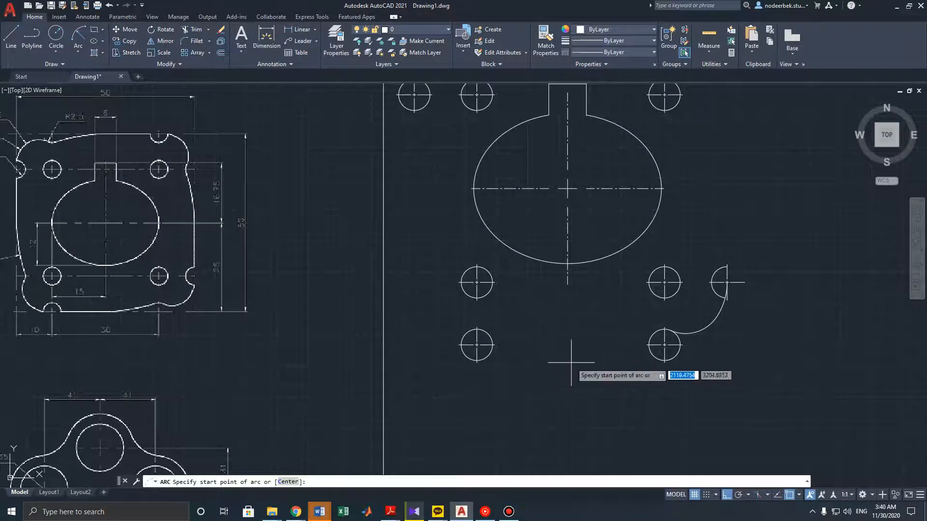
key("Escape")
key("Escape")
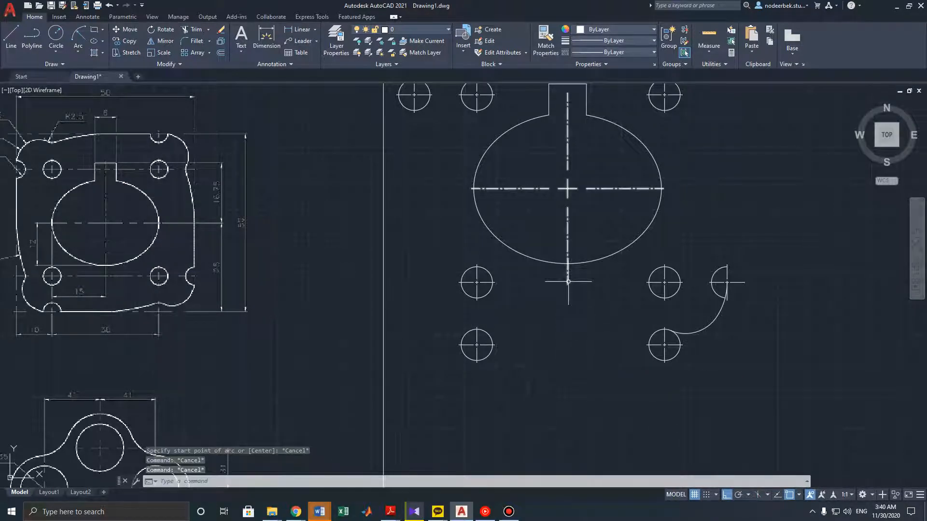
Extend the ellipse's vertical centerline downward past the bottom row of holes
middle_click_drag(100, 326, 121, 324)
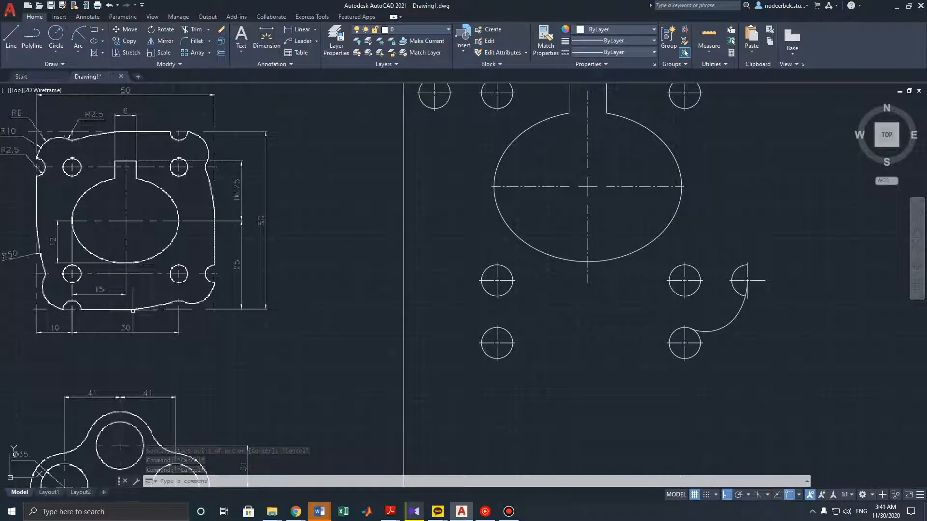
left_click(588, 275)
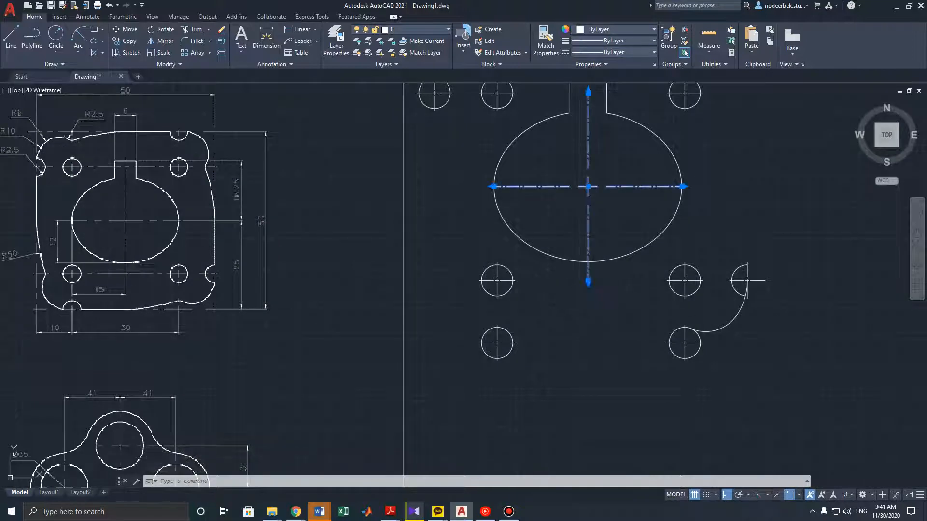
left_click(587, 281)
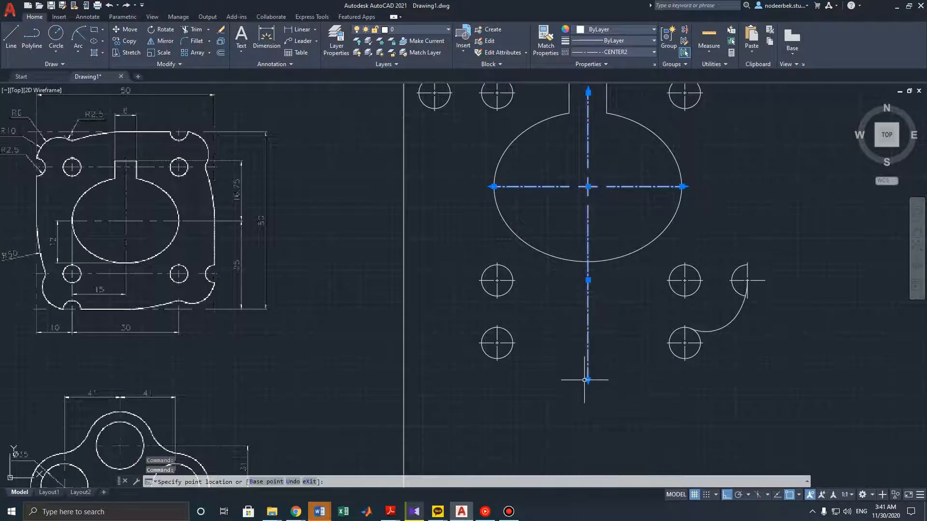
key("Escape")
key("Escape")
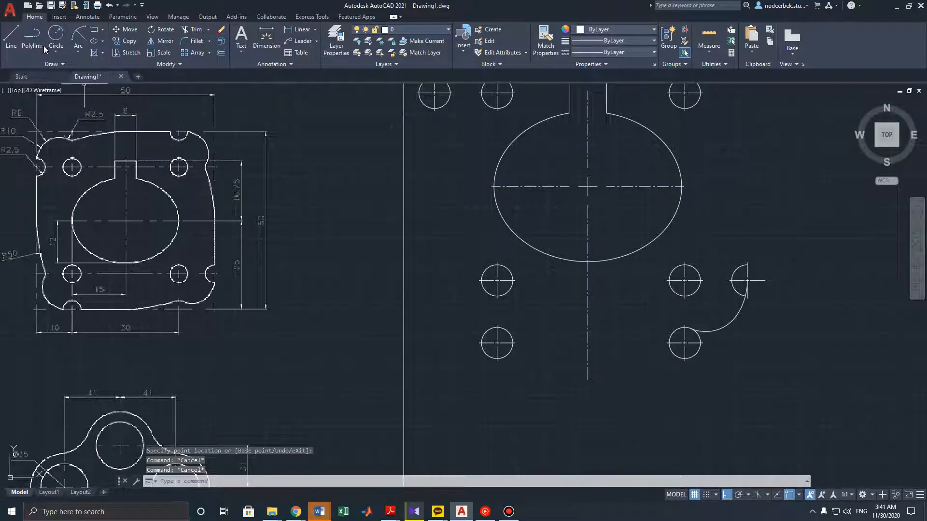
Draw a horizontal line from the right quadrant of the bottom-left hole to just past the ellipse's vertical centerline
left_click(12, 38)
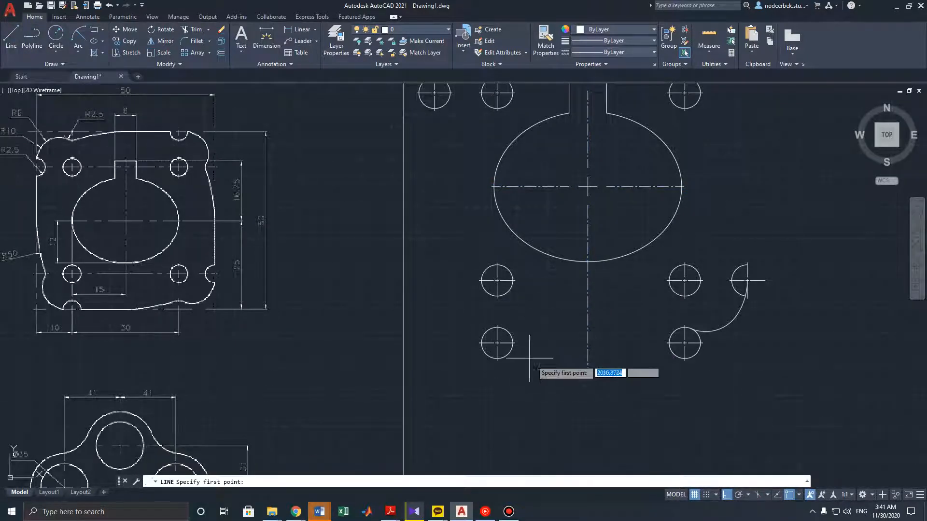
scroll(532, 361, "up", 2)
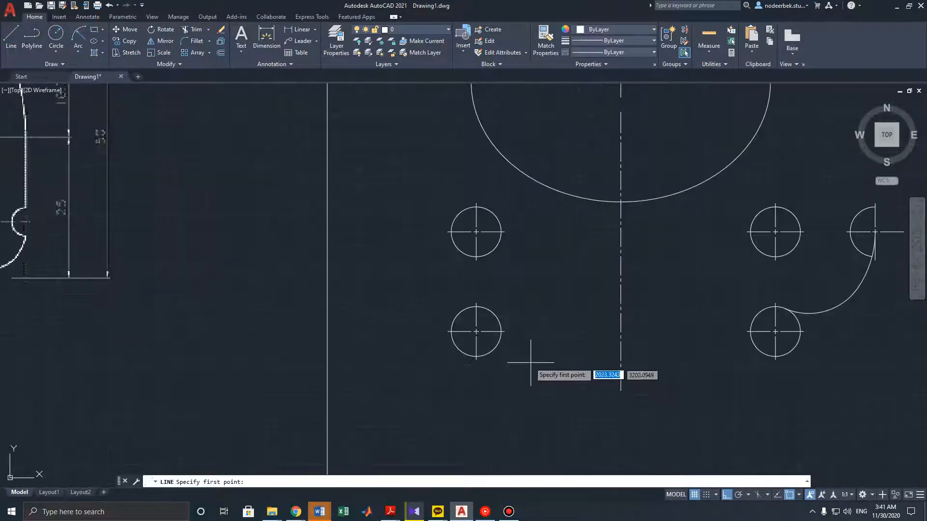
left_click(501, 332)
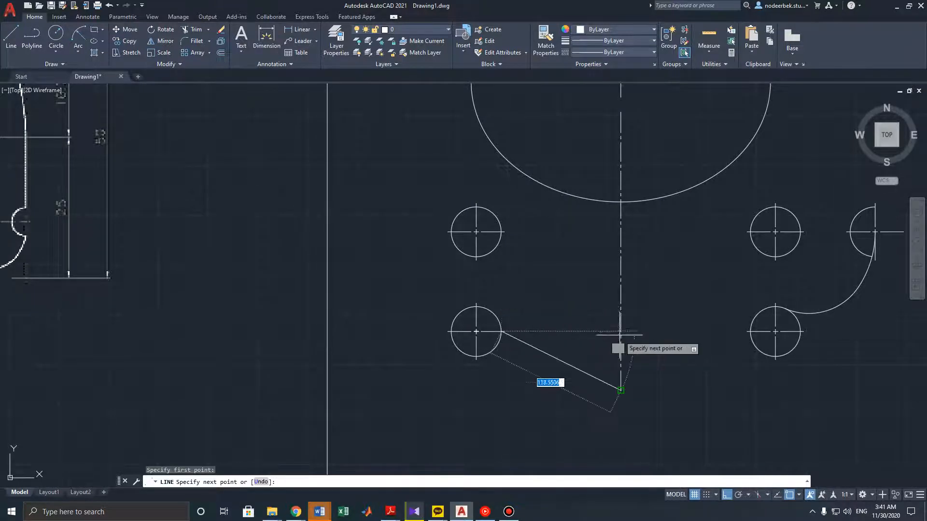
scroll(620, 331, "up", 3)
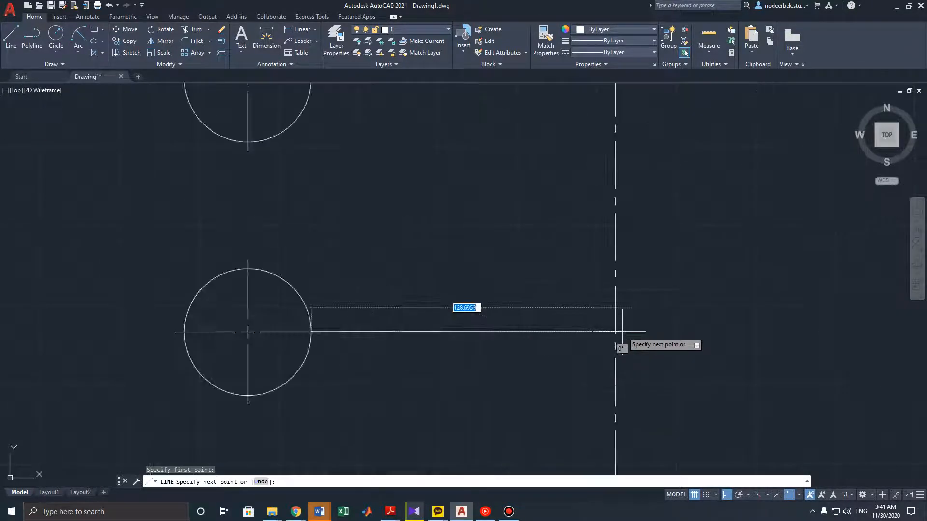
left_click(648, 331)
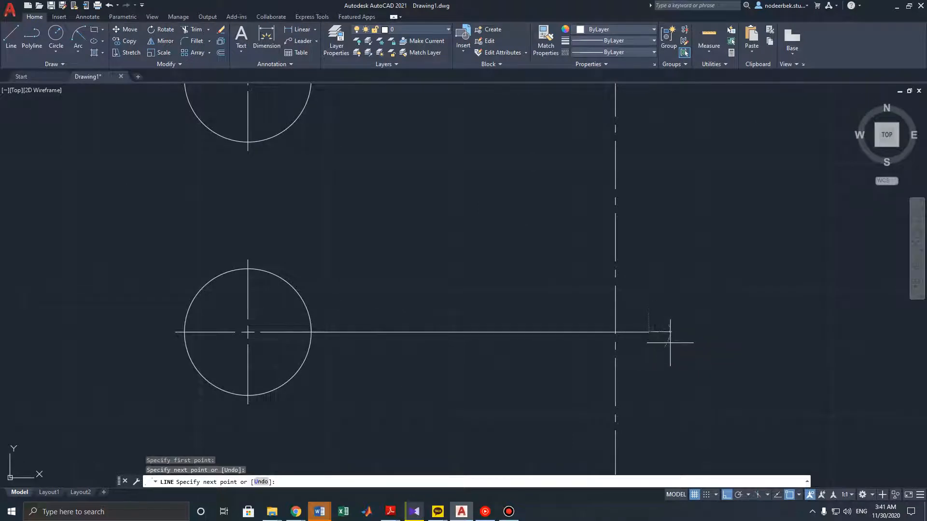
key("Escape")
key("Escape")
Shorten the bottom line so its right end meets the ellipse's vertical centerline, at a length of 120 units
left_click(646, 333)
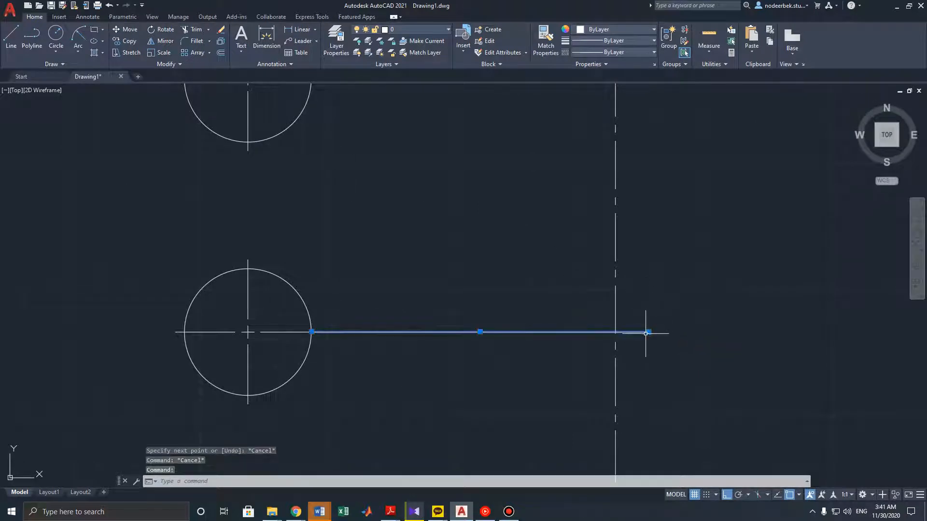
left_click(648, 332)
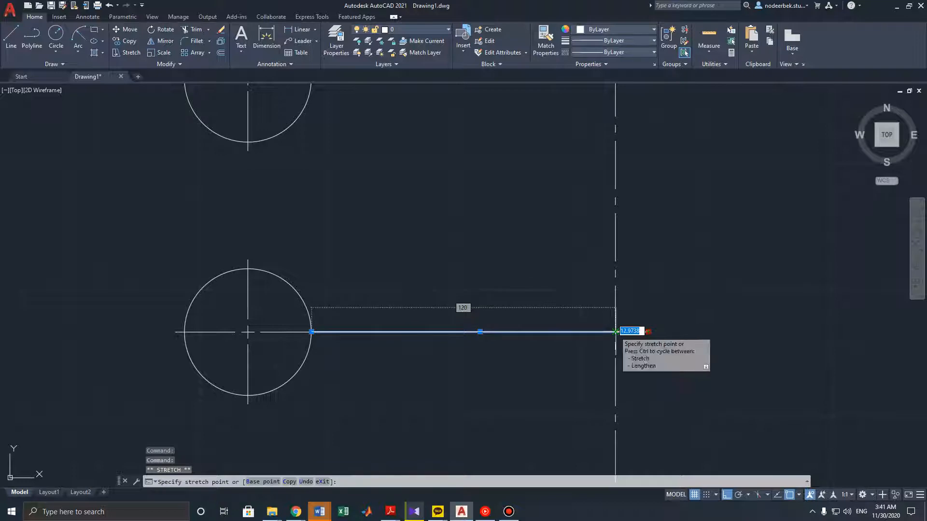
left_click(615, 331)
key("Escape")
key("Escape")
scroll(590, 371, "down", 2)
middle_click_drag(542, 321, 548, 271)
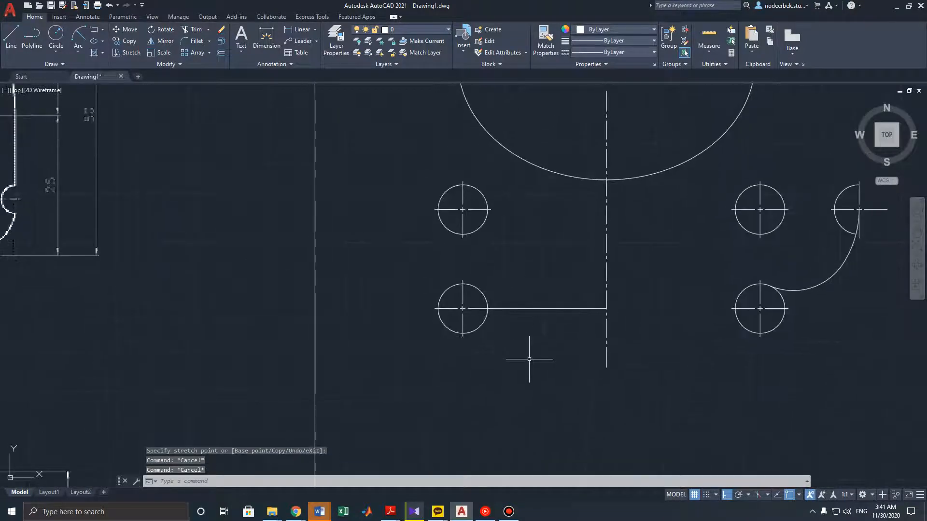
Draw a start-end-radius arc from the bottom line's end on the ellipse's vertical centerline, tangent to the bottom-right hole's upper side, with radius 500
scroll(530, 360, "down", 1)
middle_click_drag(527, 340, 520, 347)
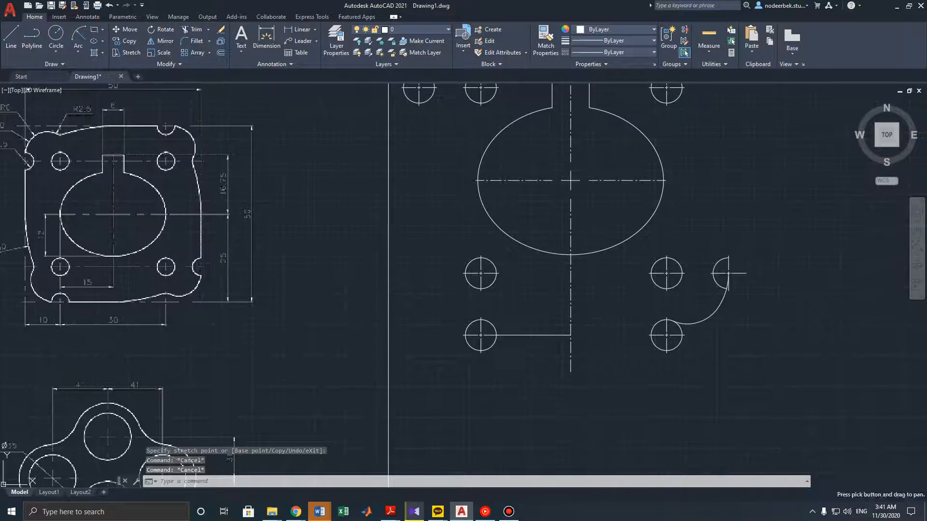
left_click(76, 39)
middle_click_drag(500, 273, 440, 223)
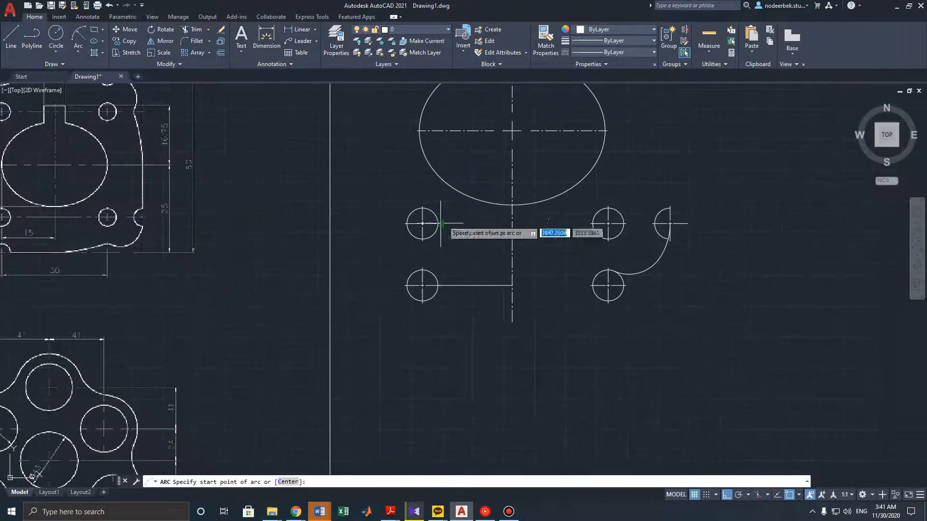
scroll(487, 286, "up", 4)
left_click(551, 284)
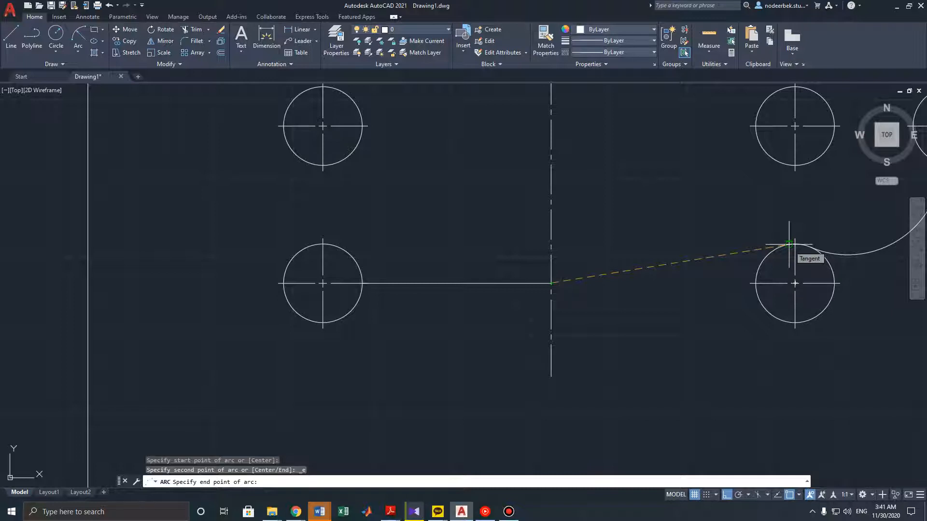
left_click(799, 496)
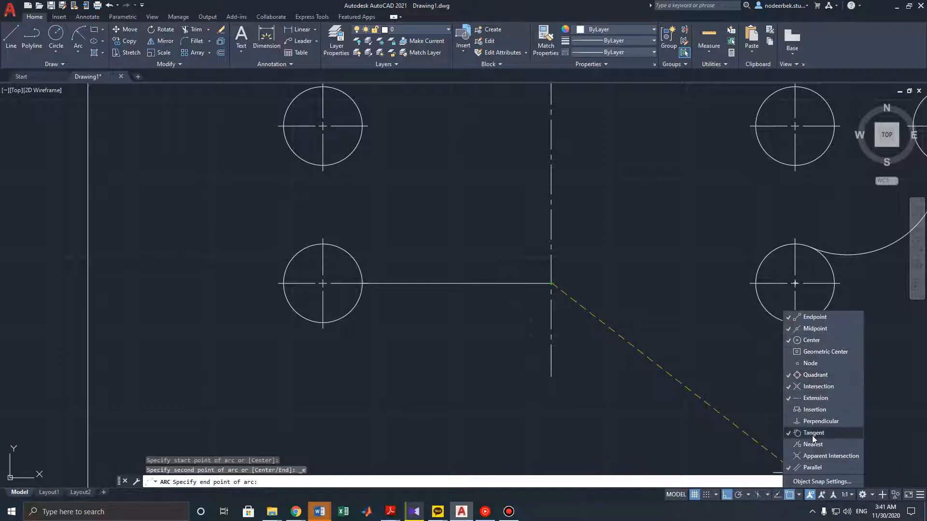
left_click(609, 4)
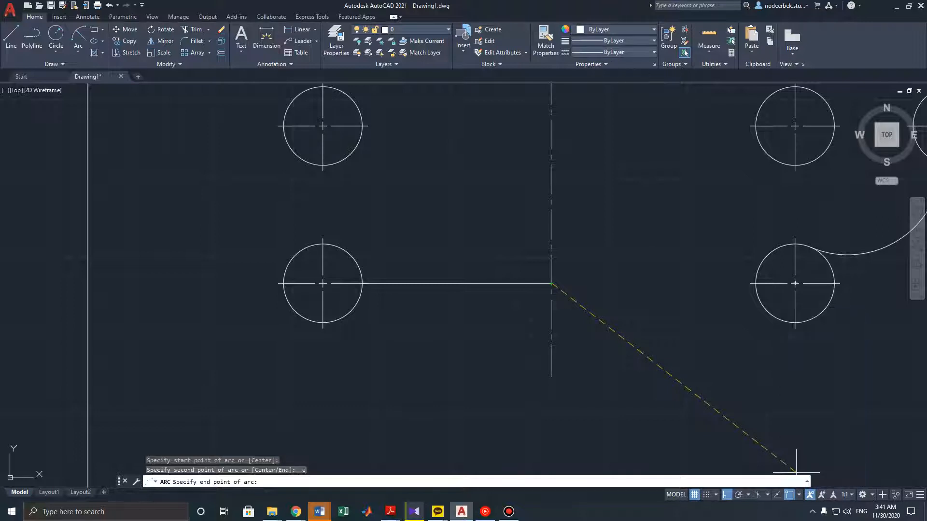
left_click(789, 243)
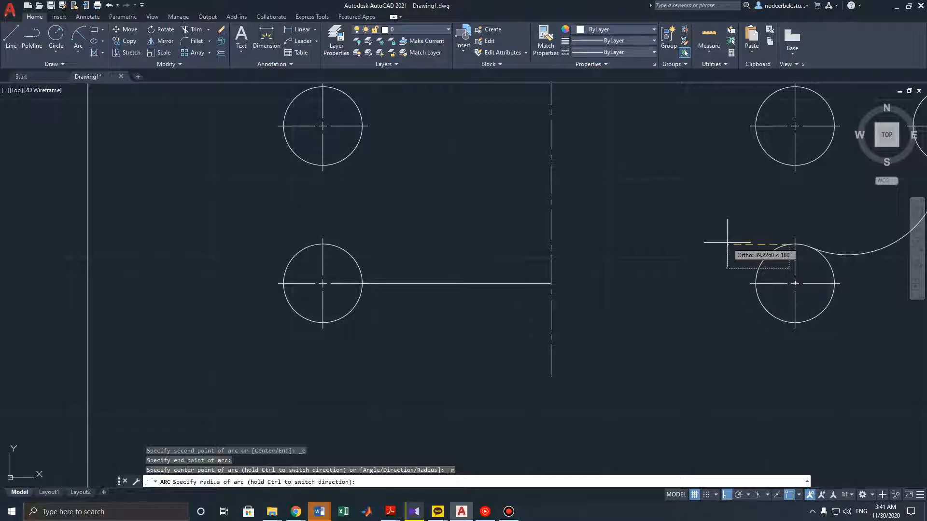
type("500")
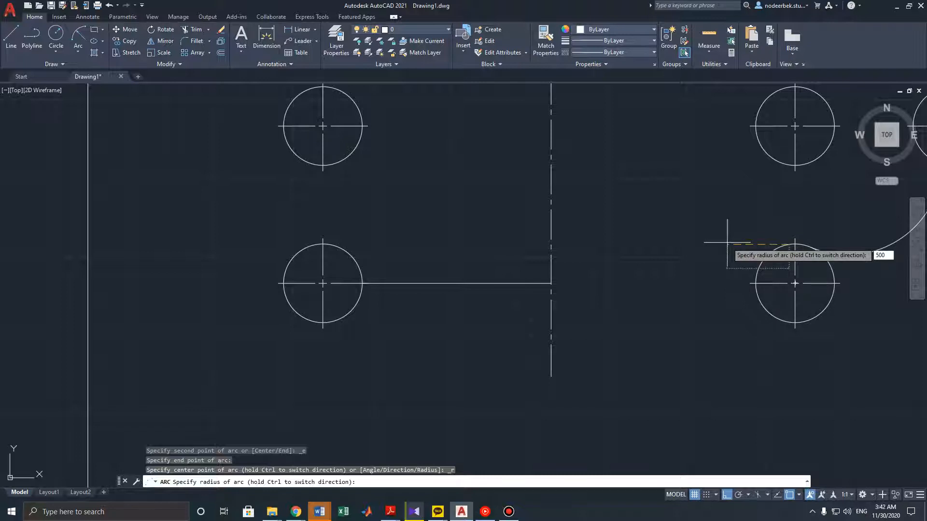
key("Return")
scroll(727, 242, "down", 4)
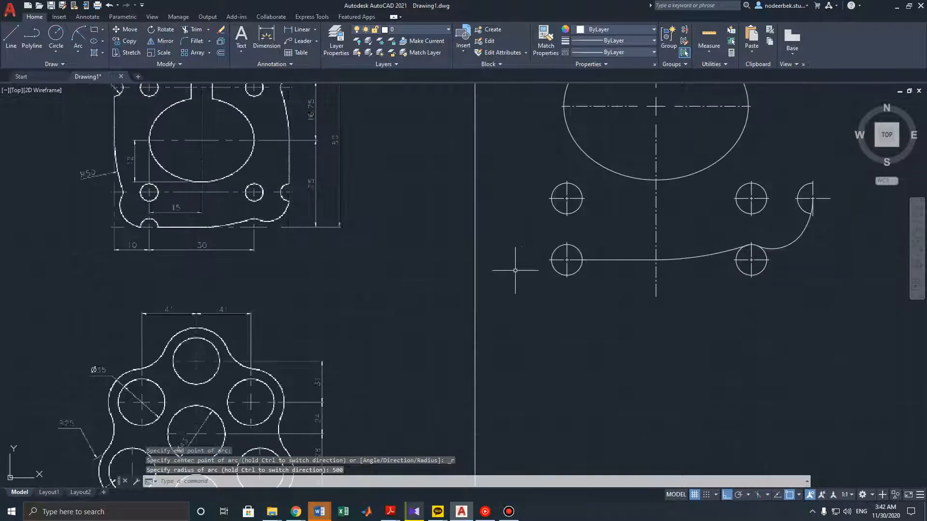
Turn Ortho off and stretch the 500-radius arc's upper end back to its crossing with the lower-right circle
key("Escape")
key("Escape")
scroll(673, 282, "up", 6)
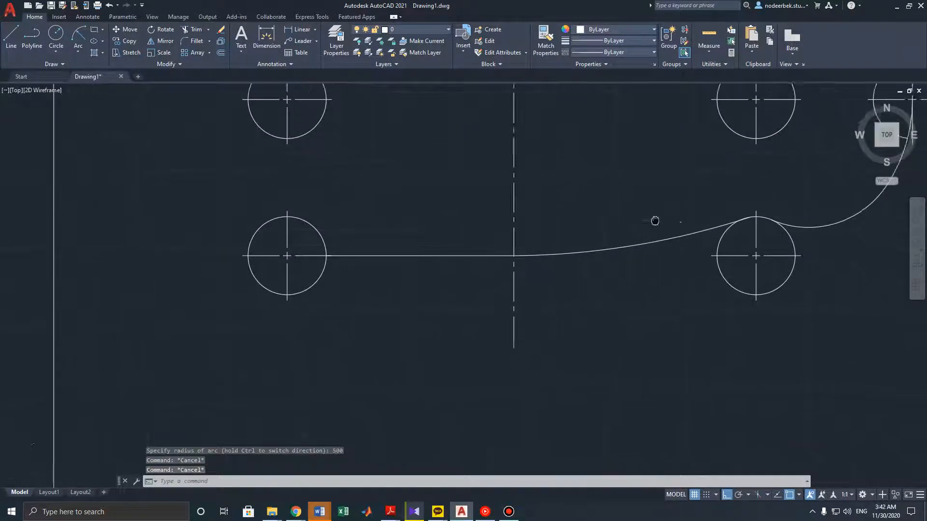
middle_click_drag(586, 234, 444, 236)
middle_click_drag(648, 172, 612, 199)
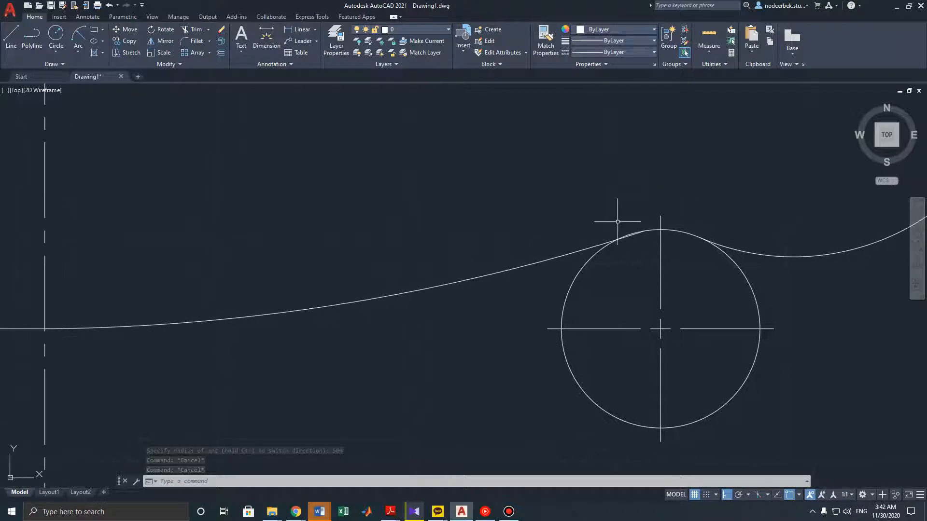
scroll(668, 252, "up", 7)
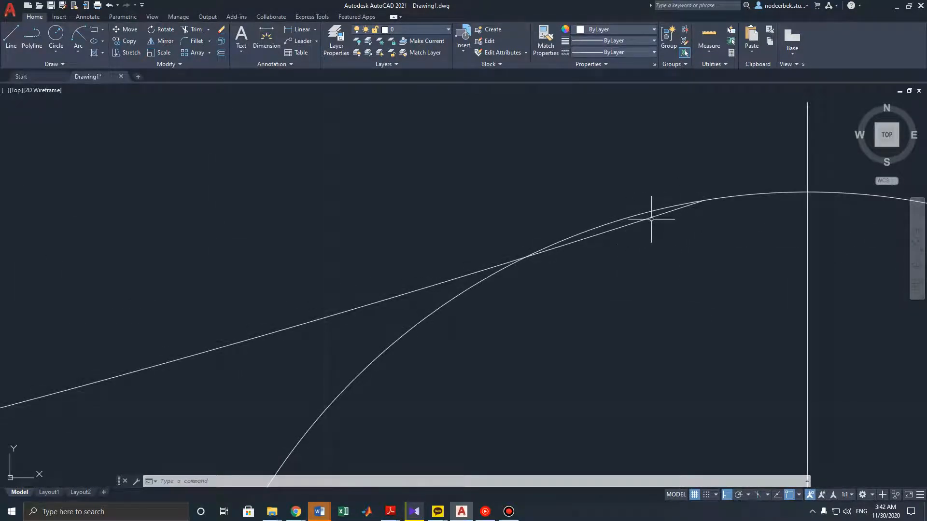
scroll(637, 244, "down", 4)
middle_click_drag(640, 252, 637, 263)
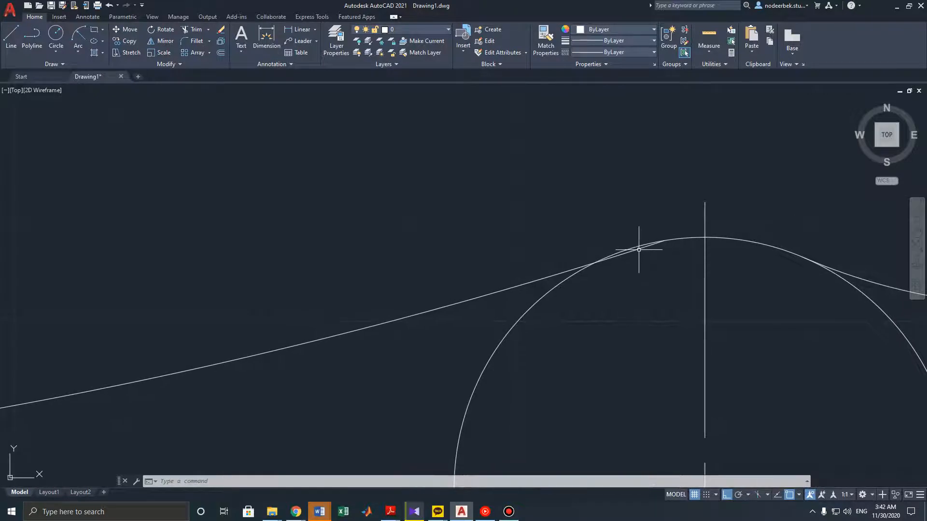
left_click(639, 250)
scroll(636, 228, "up", 4)
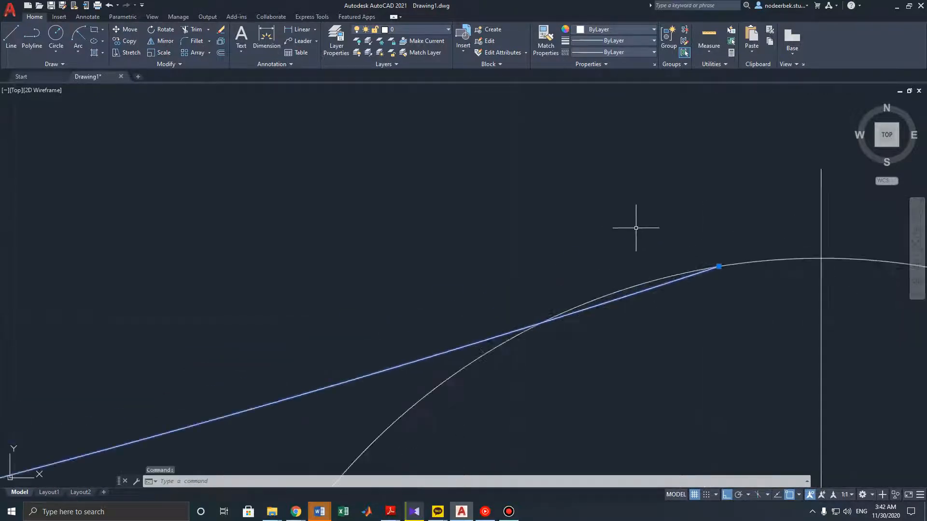
left_click(718, 266)
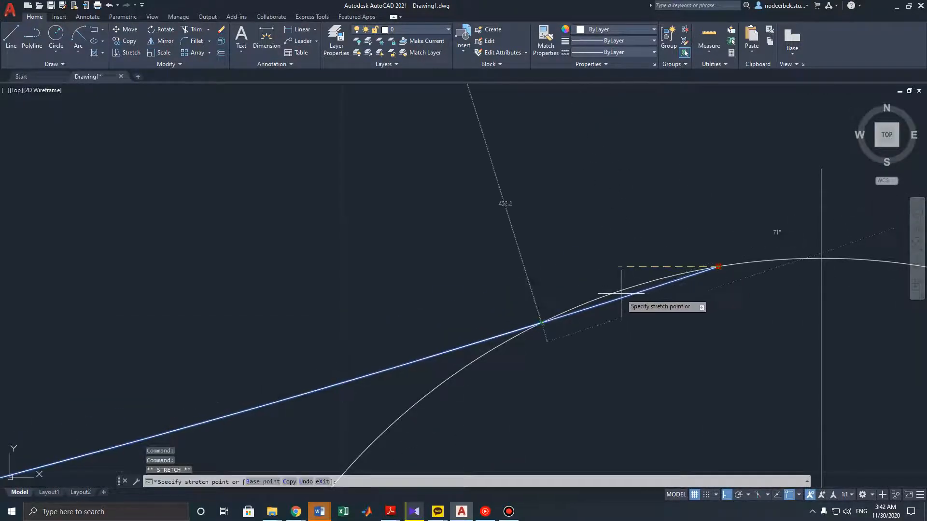
key("F8")
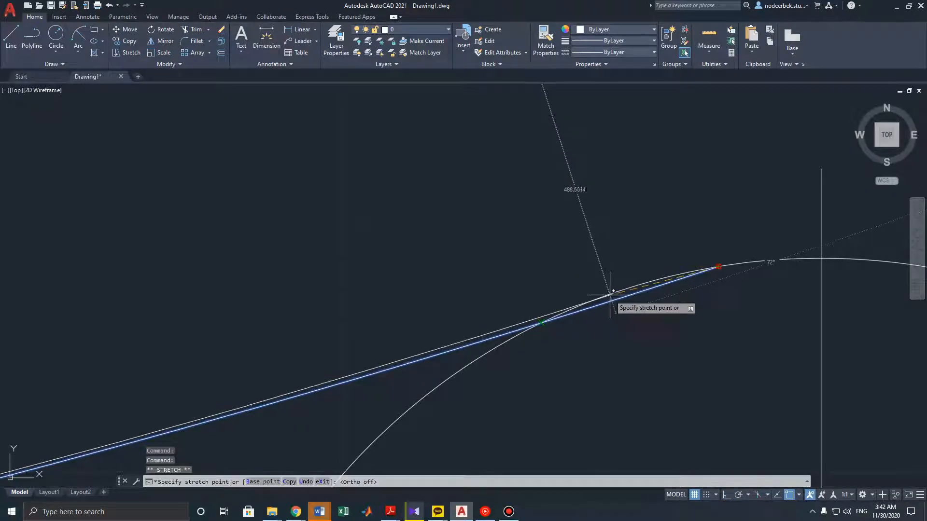
left_click(541, 322)
scroll(570, 301, "down", 4)
key("Escape")
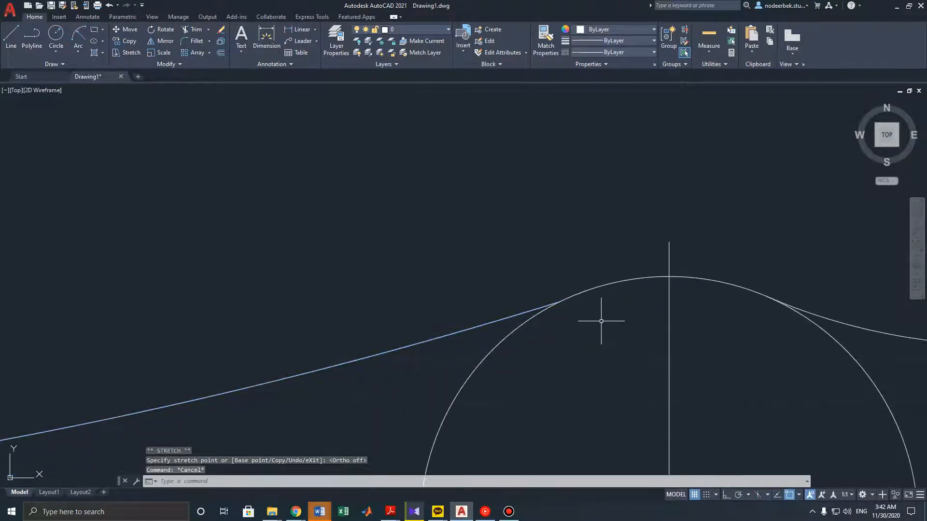
Examine the reshaped arc and its junction with the lower-right circle
scroll(600, 319, "down", 4)
middle_click_drag(604, 316, 635, 203)
scroll(355, 296, "down", 2)
mouse_move(356, 295)
middle_mouse_down()
mouse_move(399, 315)
mouse_move(483, 307)
middle_mouse_up()
left_click(517, 273)
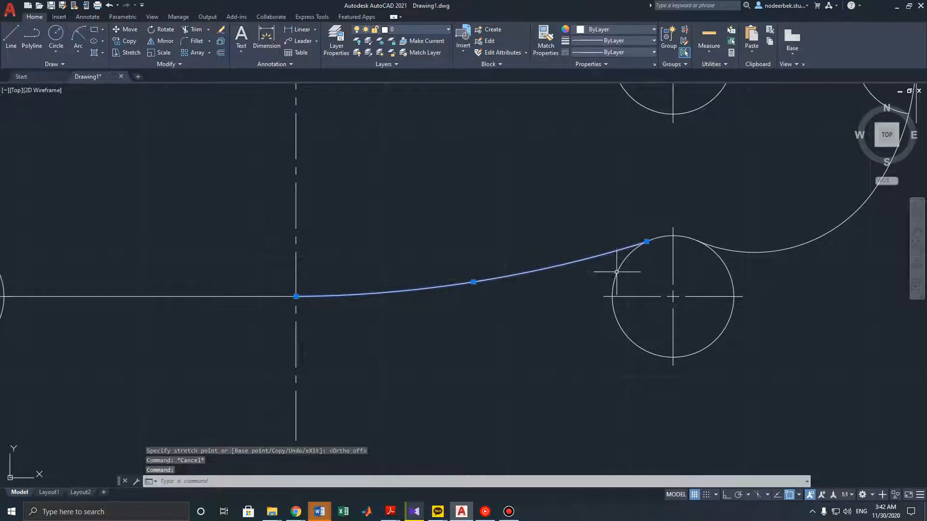
scroll(617, 272, "up", 5)
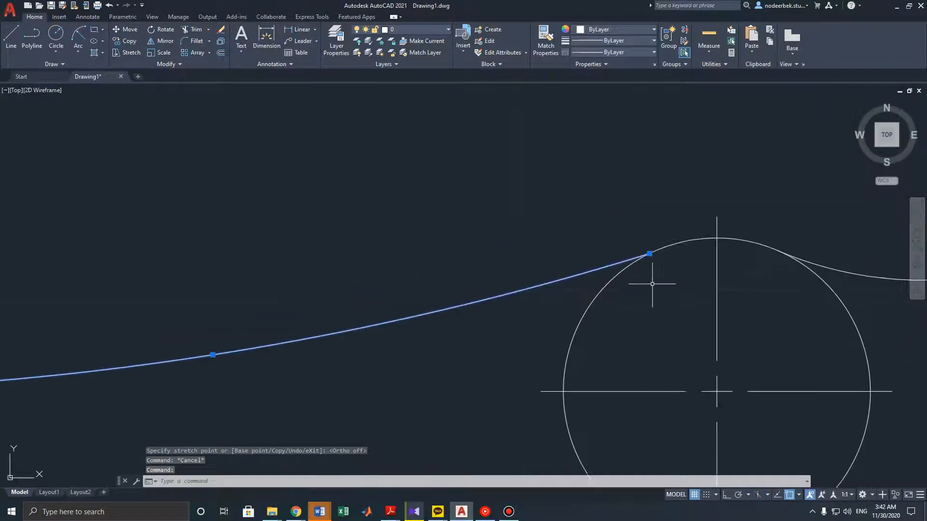
middle_click_drag(652, 283, 642, 187)
key("Escape")
key("Escape")
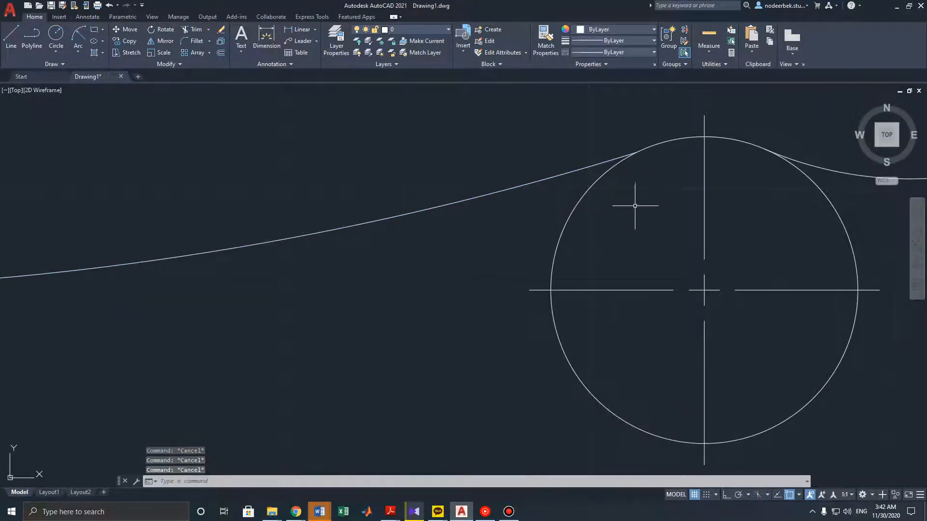
Trim both sides of the lower-right circle between its horizontal centre mark and the adjoining arcs
left_click(196, 29)
middle_click_drag(487, 231, 412, 179)
middle_click_drag(528, 174, 513, 195)
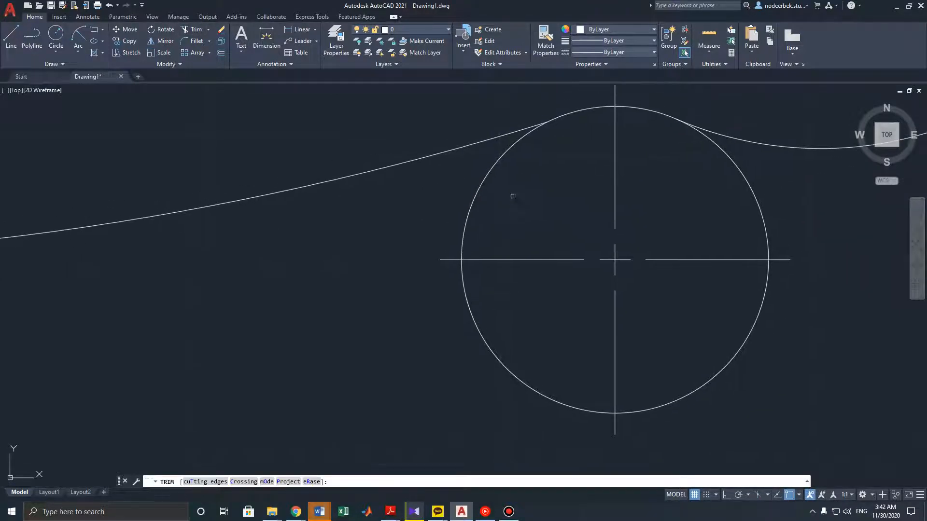
left_click(481, 186)
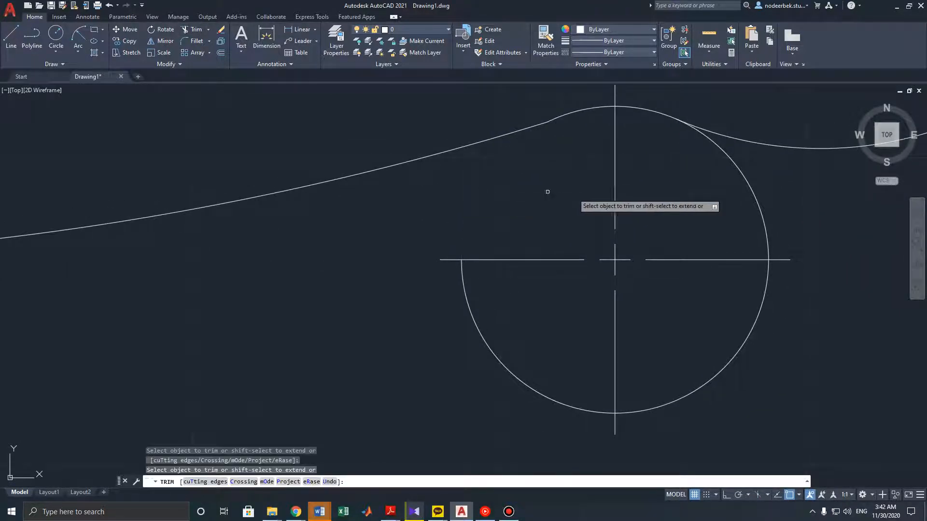
left_click(737, 169)
key("Escape")
scroll(560, 141, "up", 4)
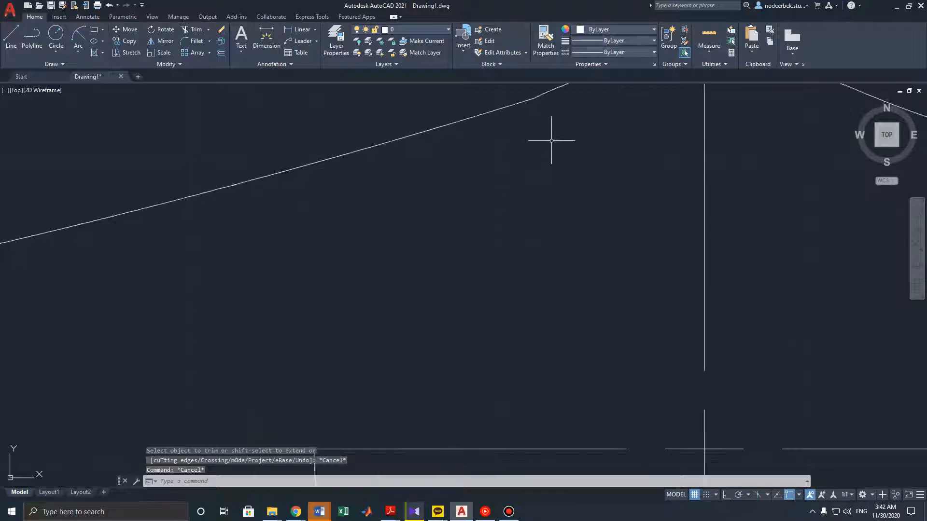
middle_click_drag(552, 138, 564, 220)
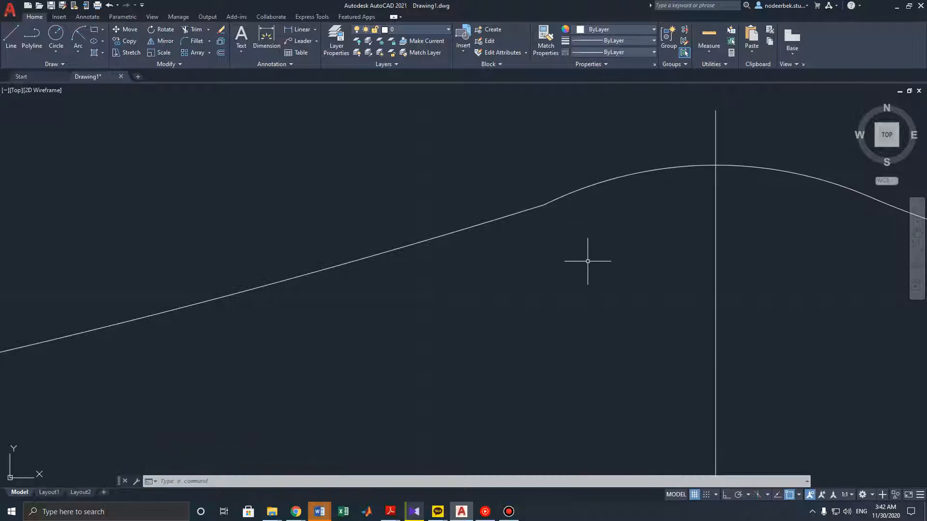
Undo the trims on the lower-right circle
key("ctrl+z")
key("ctrl+z")
key("ctrl+z")
key("ctrl+z")
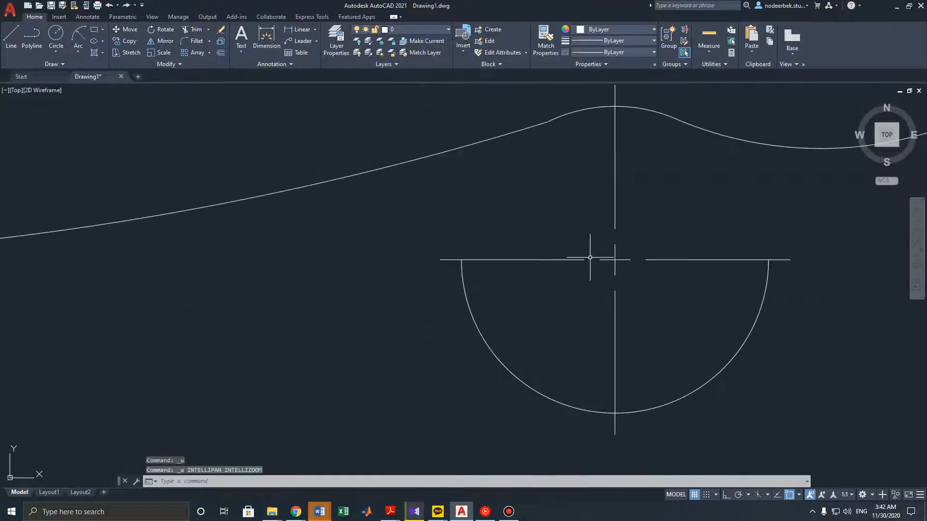
key("ctrl+z")
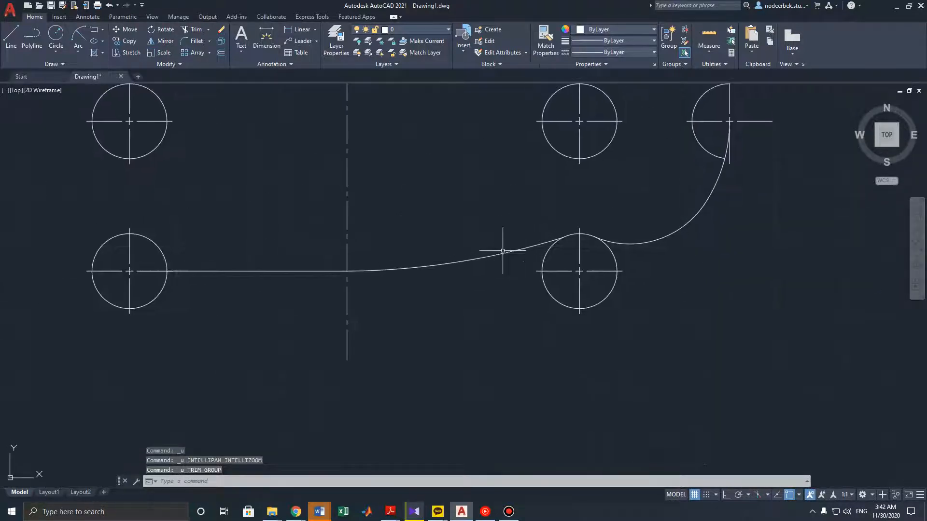
Erase the shallow arc between the vertical centreline and the lower-right circle
scroll(468, 250, "down", 10)
middle_click_drag(416, 241, 492, 240)
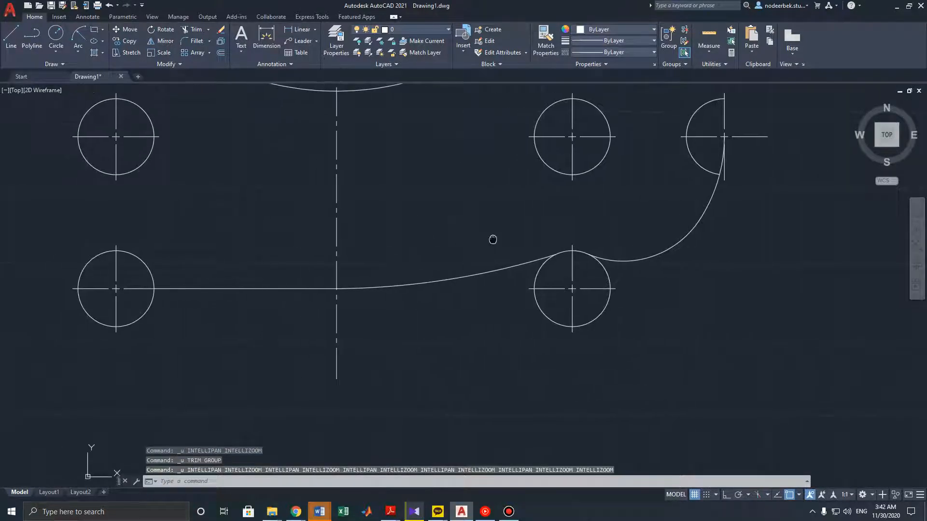
left_click(479, 274)
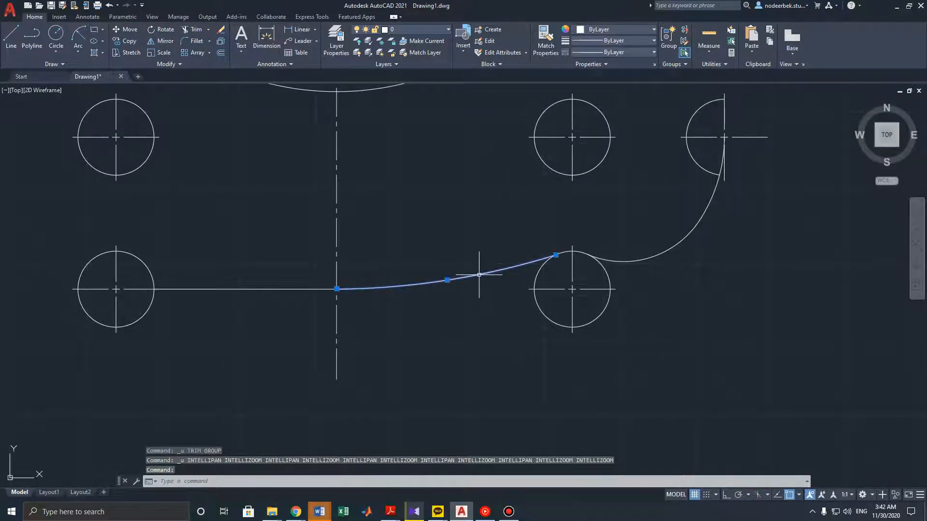
key("Delete")
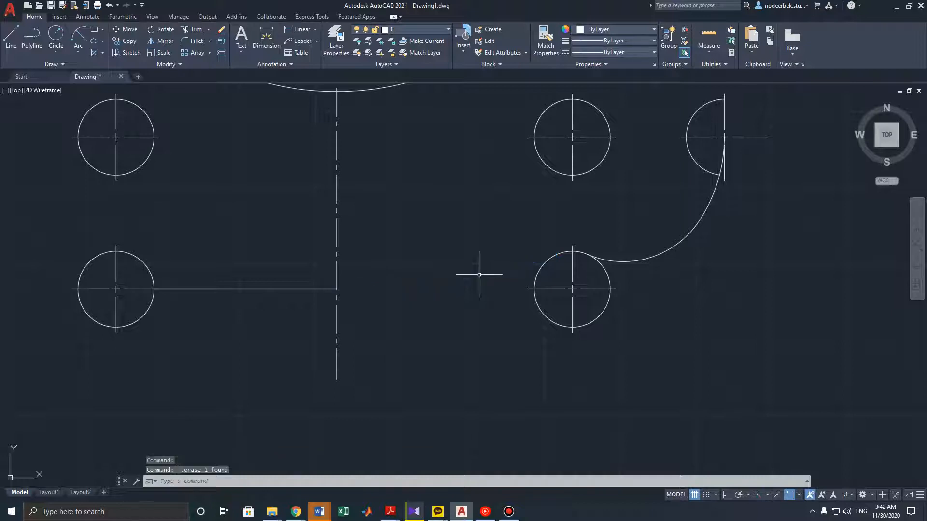
Draw a Tan, Tan, Radius circle of radius 500 tangent to the bottom horizontal line's end at the centreline and the lower-right circle's upper side
scroll(430, 240, "down", 2)
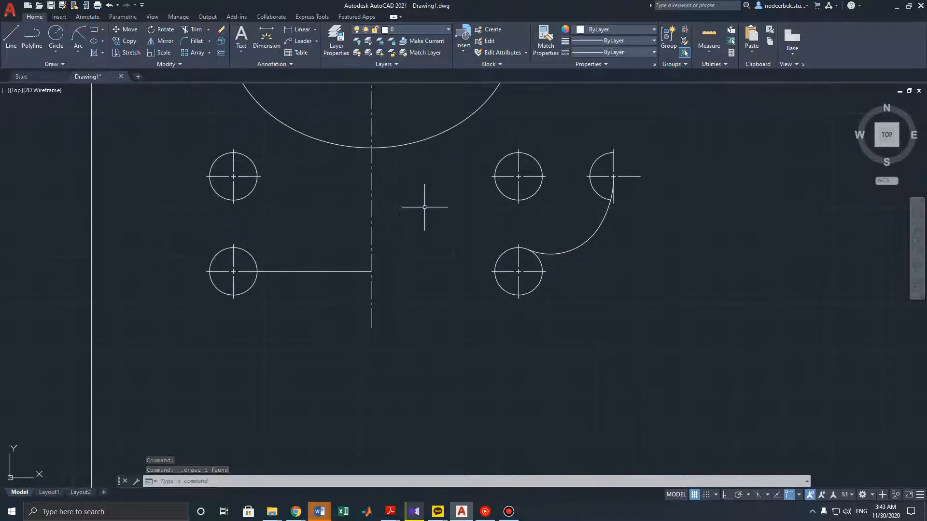
middle_click_drag(424, 206, 480, 275)
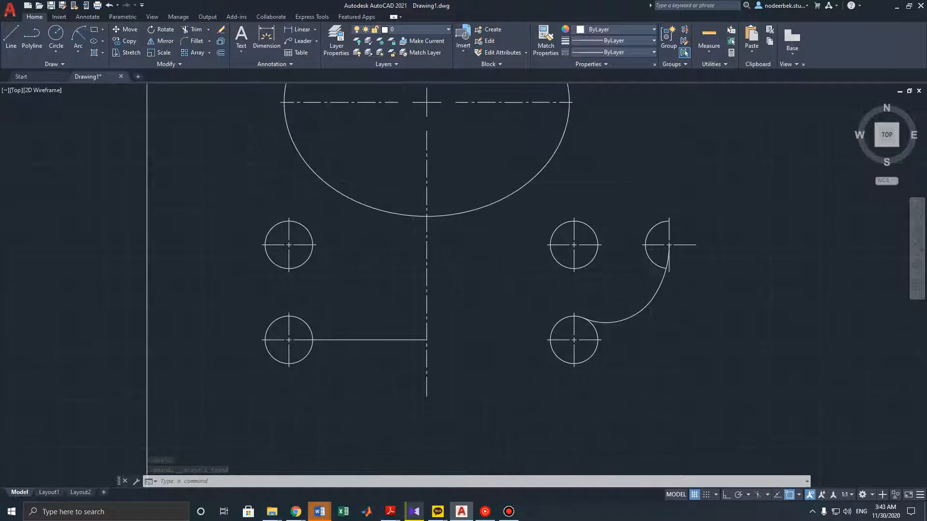
left_click(59, 50)
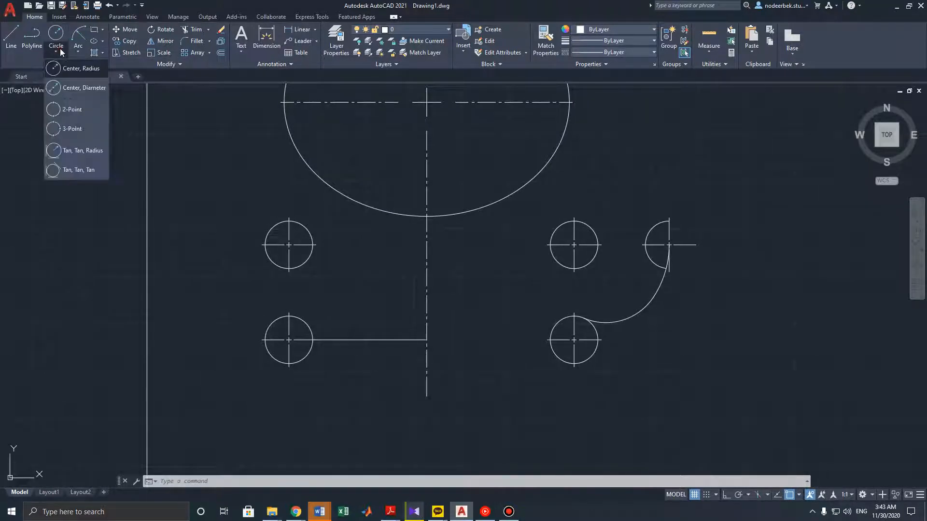
left_click(92, 151)
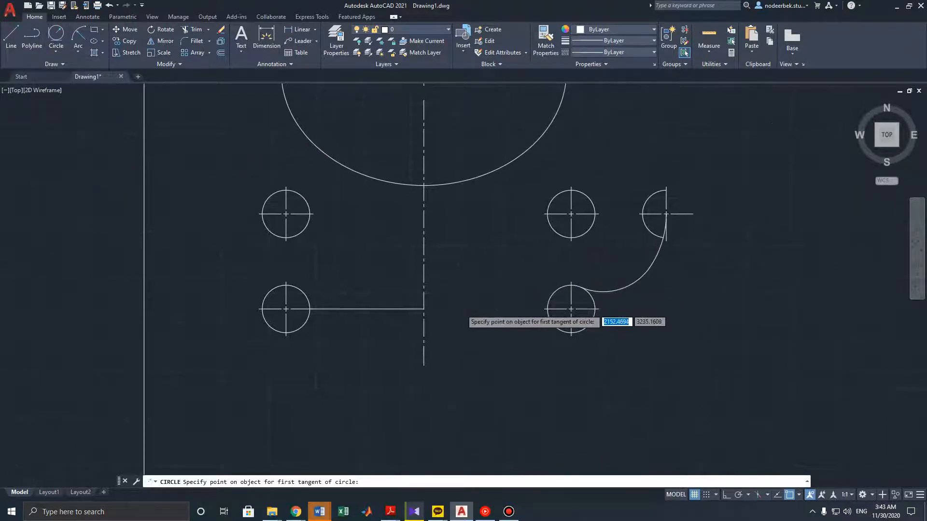
scroll(466, 309, "up", 2)
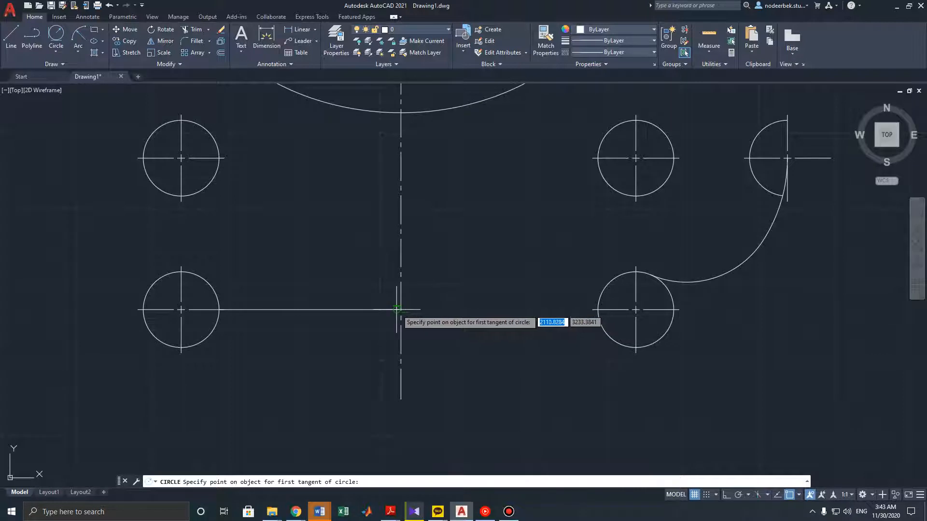
scroll(397, 309, "up", 2)
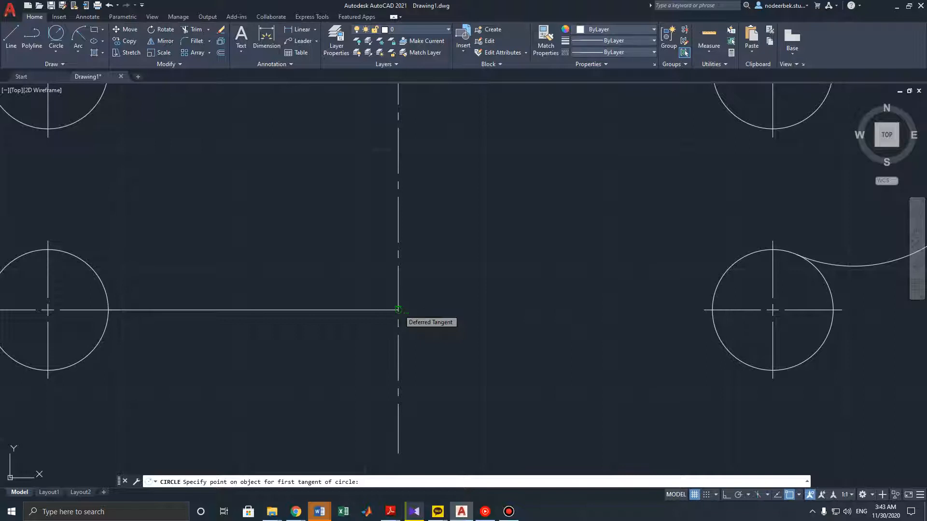
left_click(398, 310)
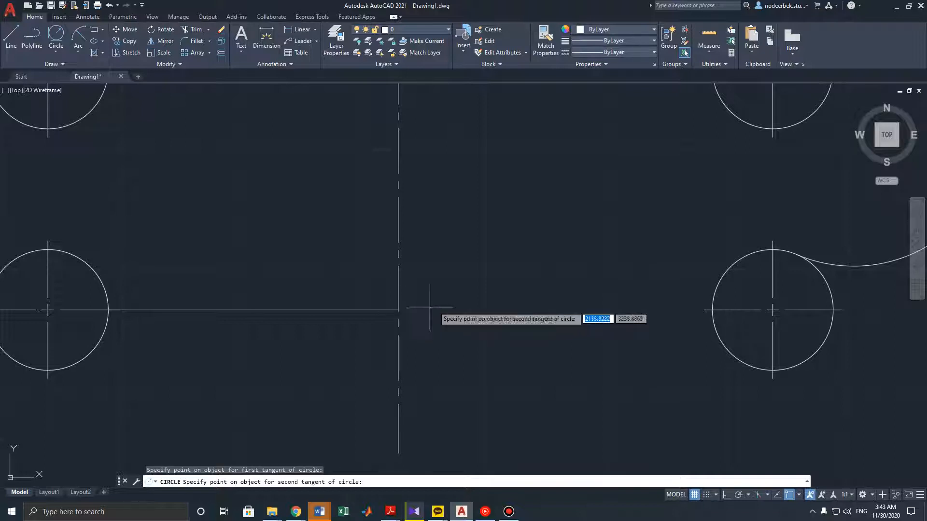
left_click(757, 252)
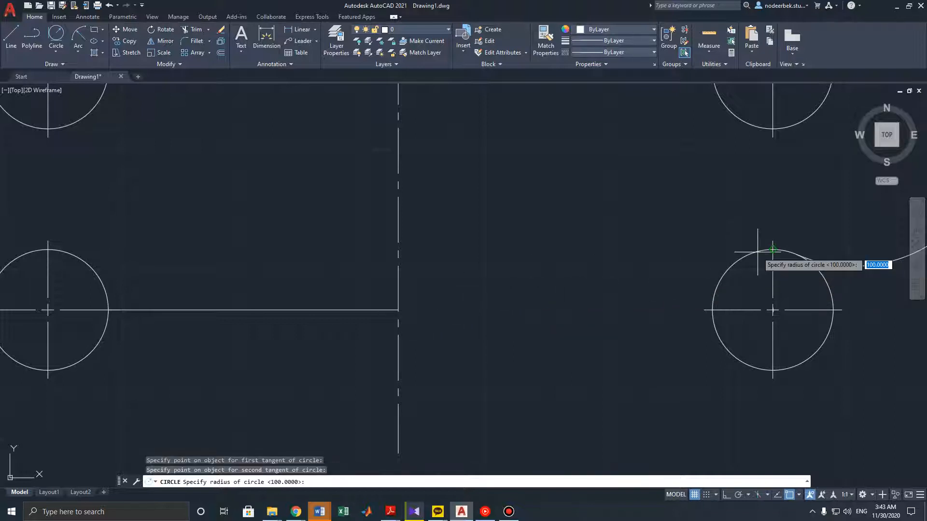
type("5")
key("Return")
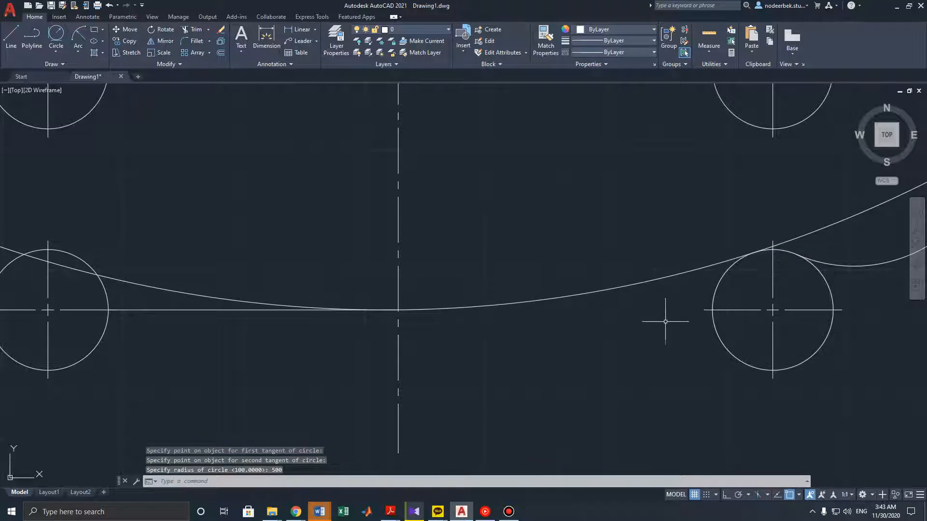
key("Escape")
key("Escape")
Trim away the upper and left portions of the 500-radius circle outside the plate and within the reference frame
scroll(660, 335, "down", 4)
scroll(660, 335, "down", 5)
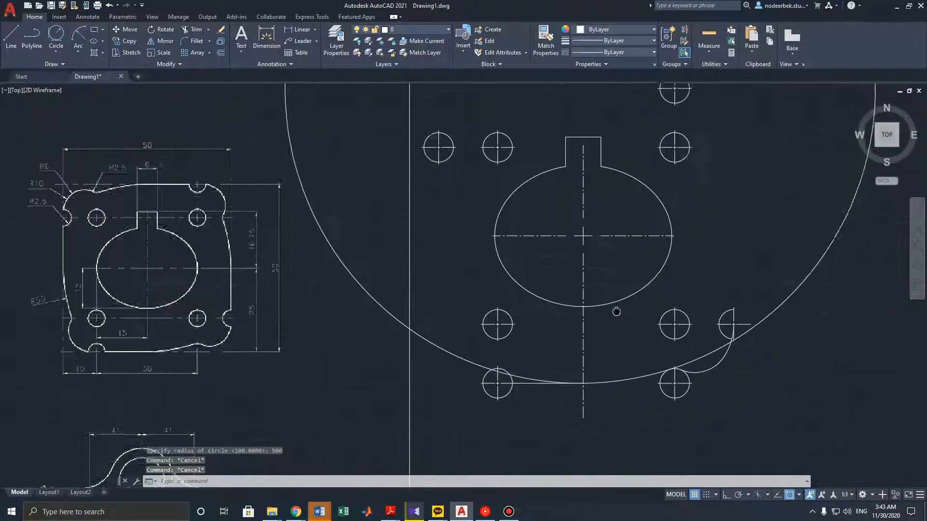
middle_click_drag(669, 295, 620, 265)
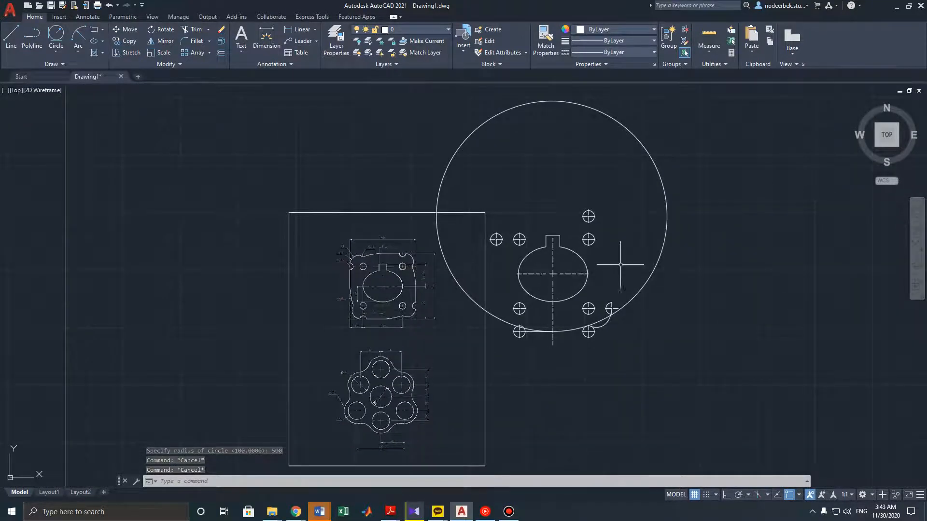
scroll(584, 296, "up", 5)
scroll(570, 310, "down", 3)
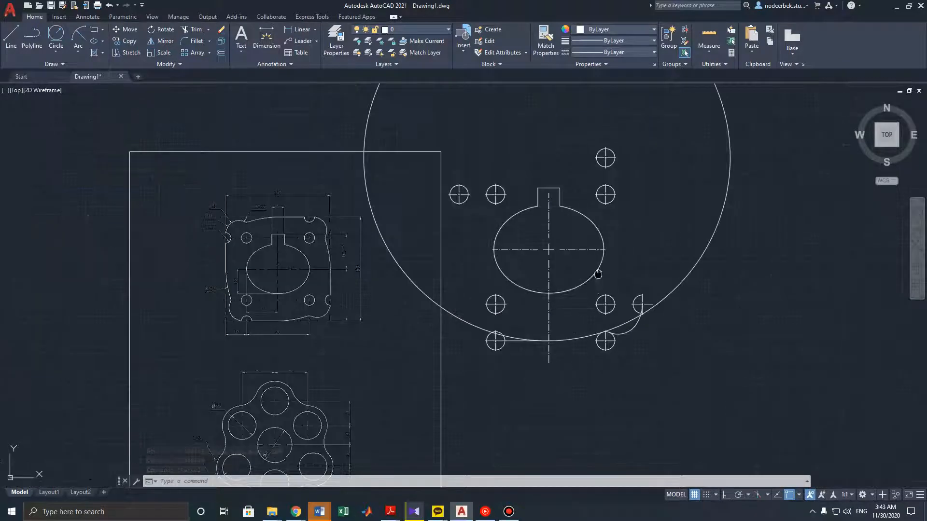
middle_click_drag(598, 274, 589, 317)
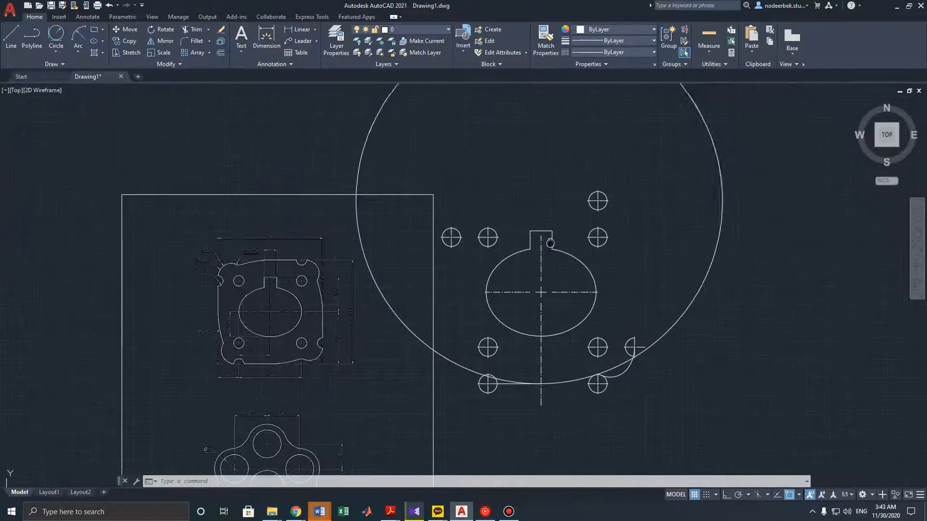
left_click(198, 35)
left_click(373, 118)
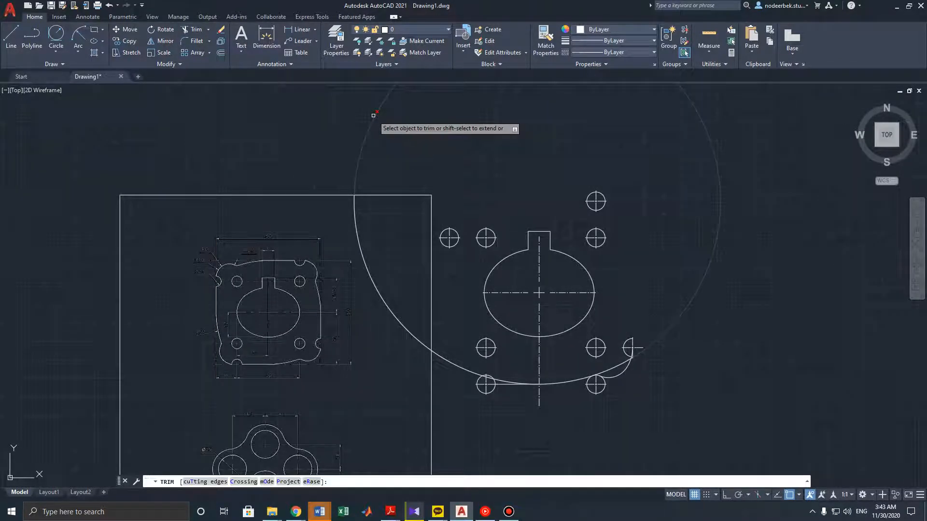
left_click(371, 287)
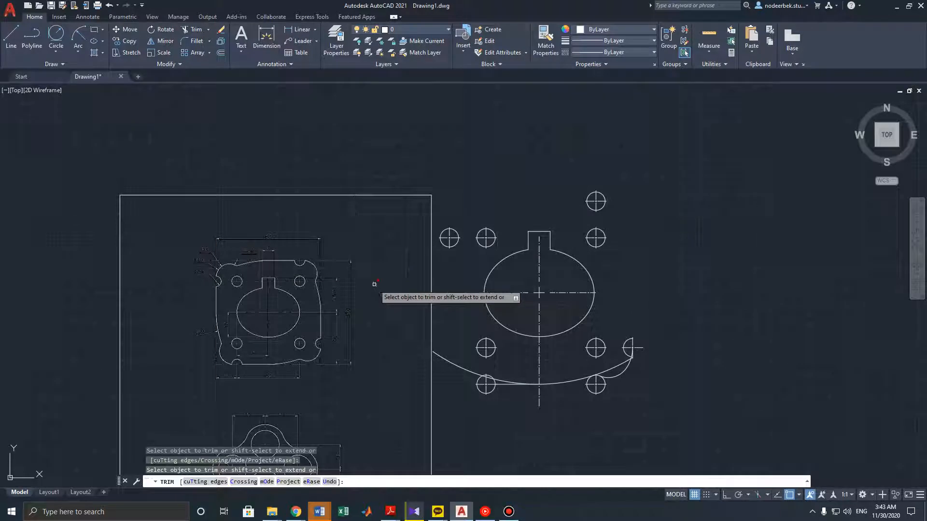
Trim the rest of the 500-radius arc left of the vertical centreline, including the piece inside the lower-left circle
left_click(453, 364)
scroll(536, 401, "up", 8)
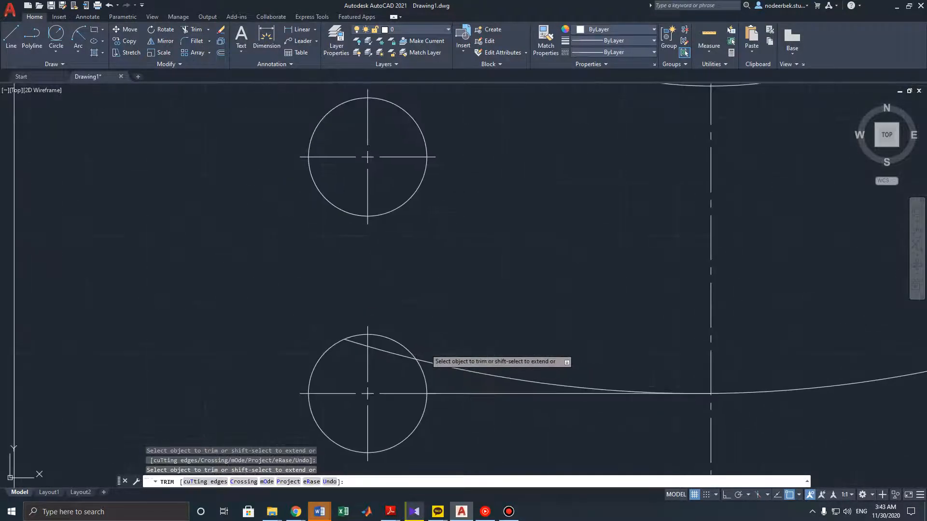
left_click(378, 348)
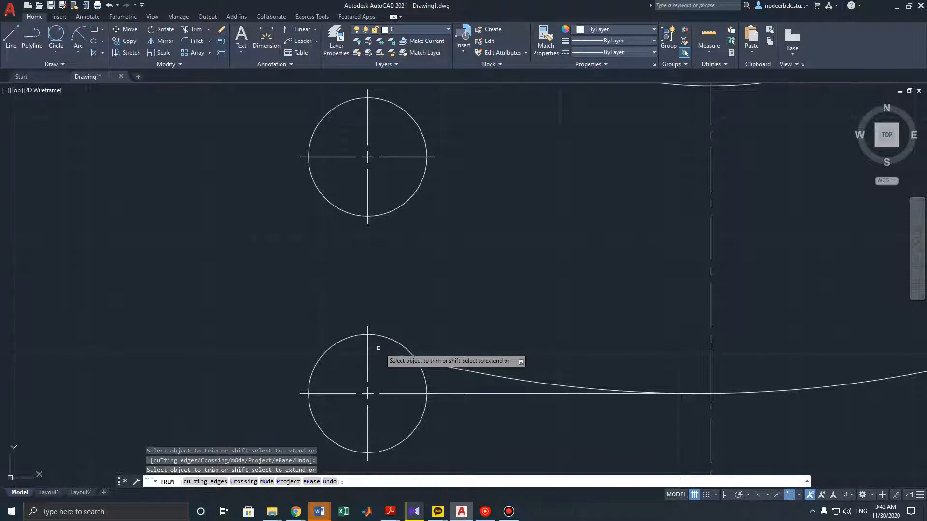
scroll(586, 328, "up", 2)
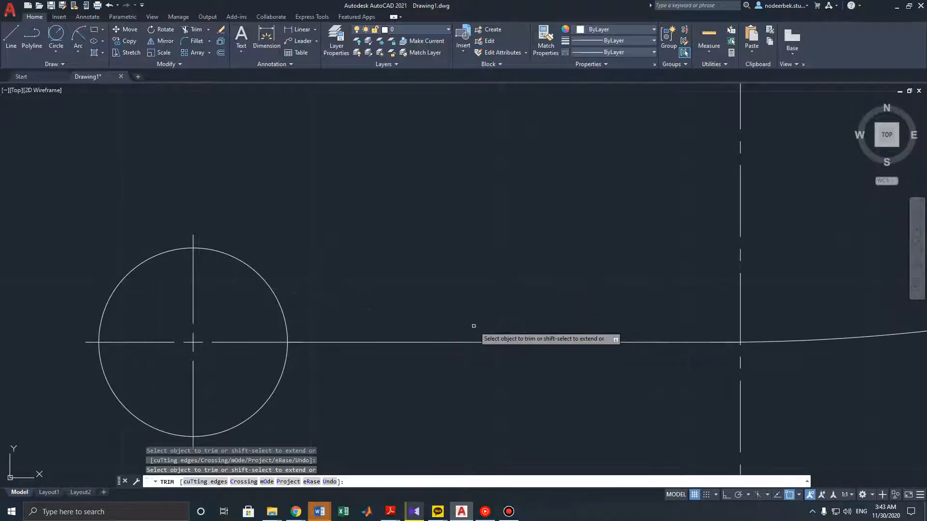
Trim the 500-radius arc beyond the lower-right circle's vertical centre mark, including the stub outside the corner arc
middle_click_drag(655, 384, 440, 331)
mouse_move(692, 320)
middle_mouse_down()
mouse_move(558, 353)
mouse_move(517, 331)
middle_mouse_up()
scroll(585, 354, "down", 2)
scroll(714, 275, "up", 2)
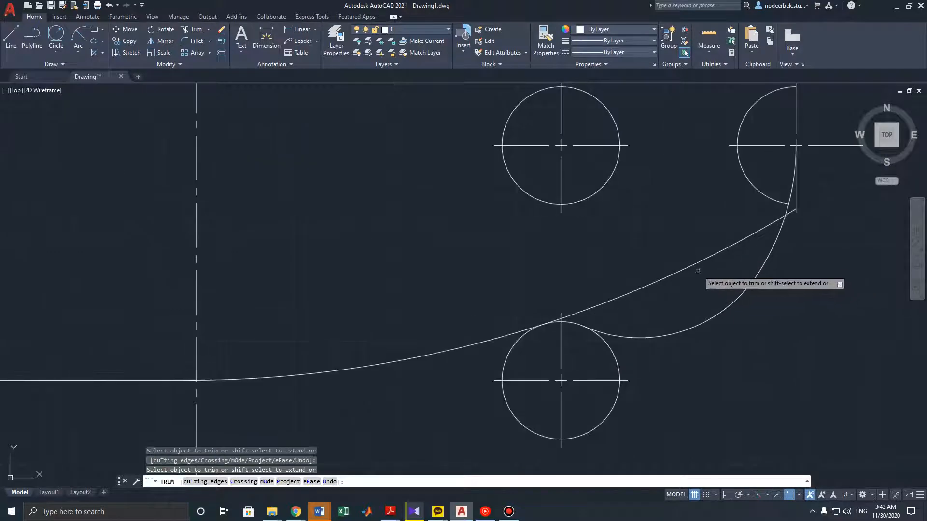
left_click(704, 253)
scroll(689, 264, "up", 4)
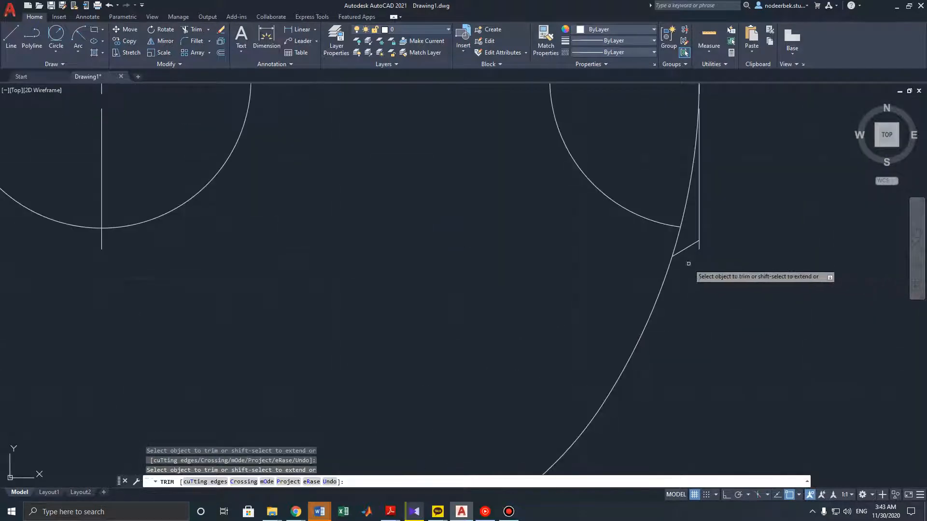
left_click(684, 250)
Trim the 500-radius arc's short overhang between its tangent point on the lower-right circle and the vertical centre mark
scroll(680, 304, "down", 4)
middle_click_drag(562, 307, 640, 231)
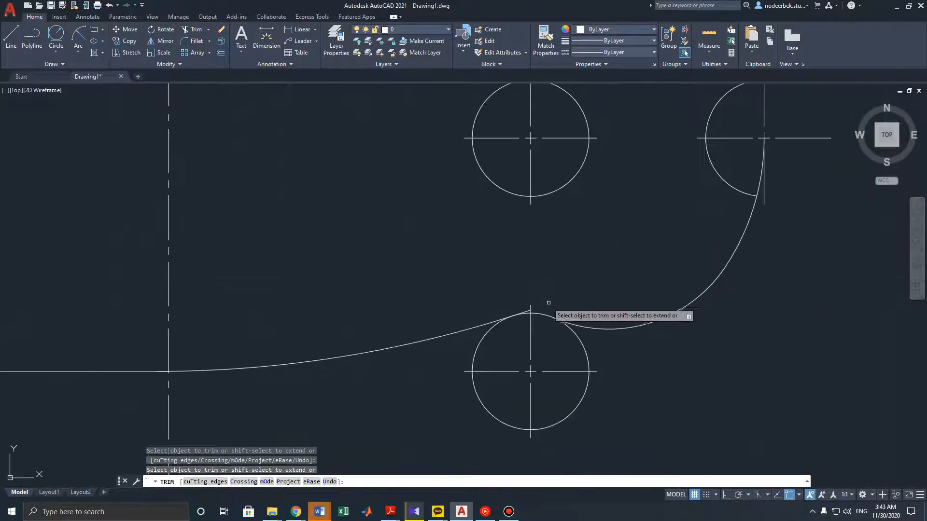
scroll(542, 304, "up", 6)
middle_click_drag(476, 291, 545, 164)
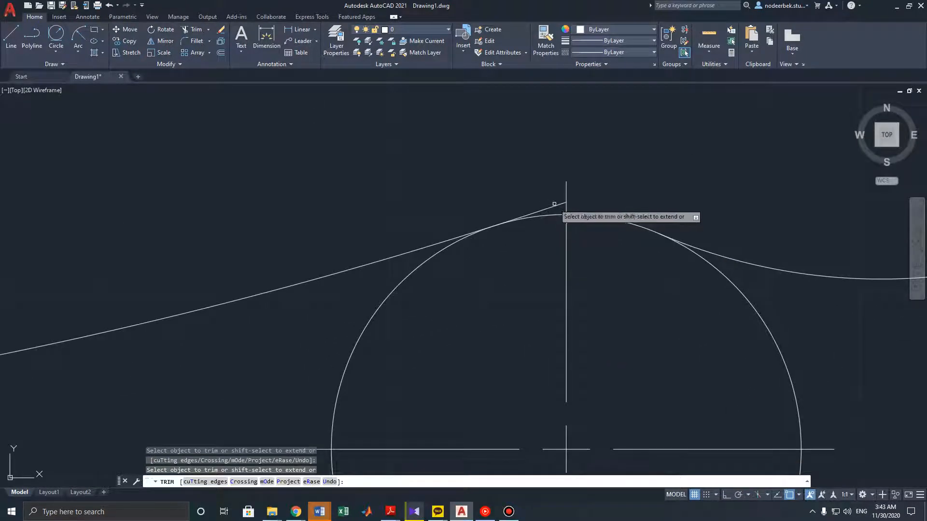
scroll(499, 241, "up", 5)
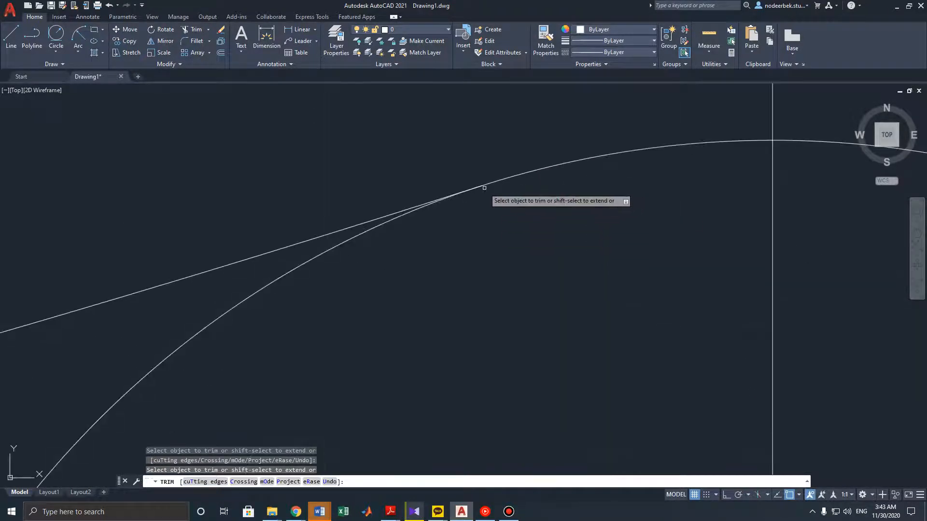
scroll(482, 202, "down", 6)
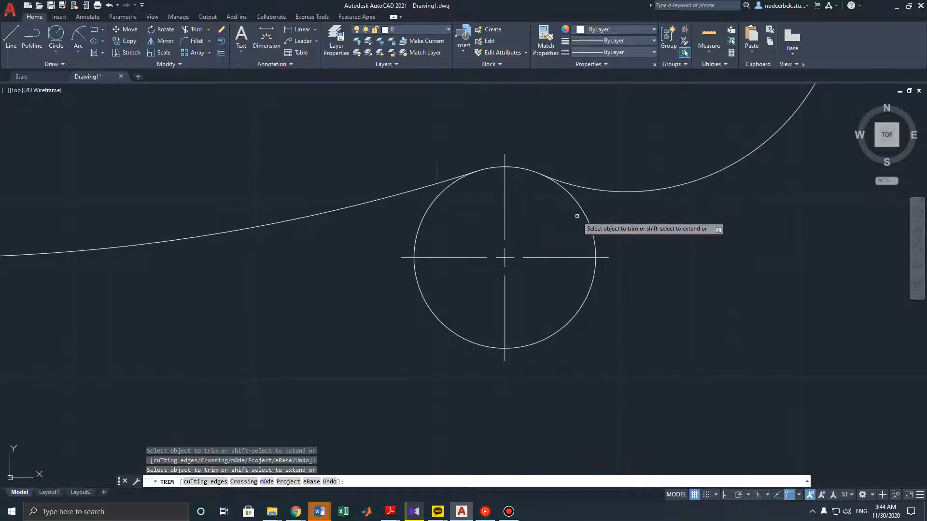
Trim the sides and bottom of the lower-right circle, keeping only its upper arc between the two tangent curves
mouse_move(585, 208)
left_mouse_down()
mouse_move(592, 293)
mouse_move(459, 337)
mouse_move(433, 206)
left_mouse_up()
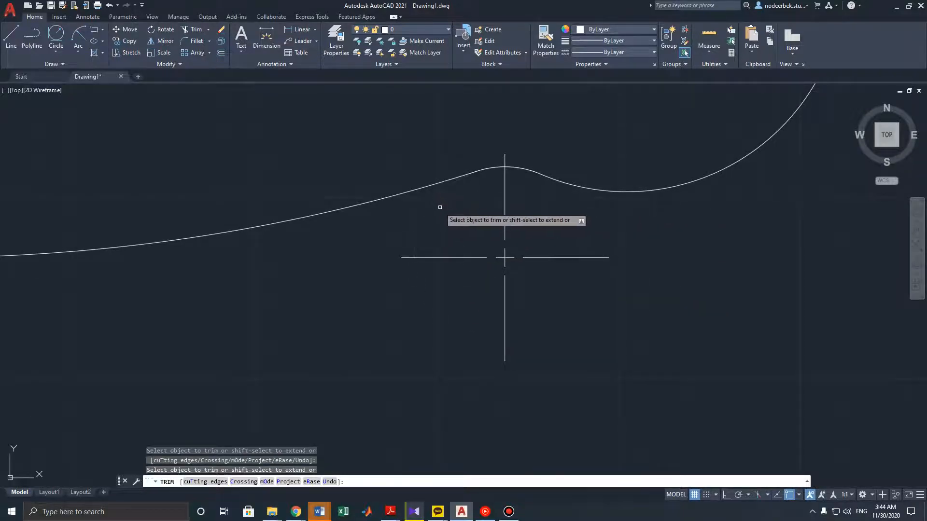
middle_click_drag(449, 210, 525, 274)
scroll(542, 235, "up", 2)
scroll(521, 265, "down", 2)
scroll(426, 287, "down", 2)
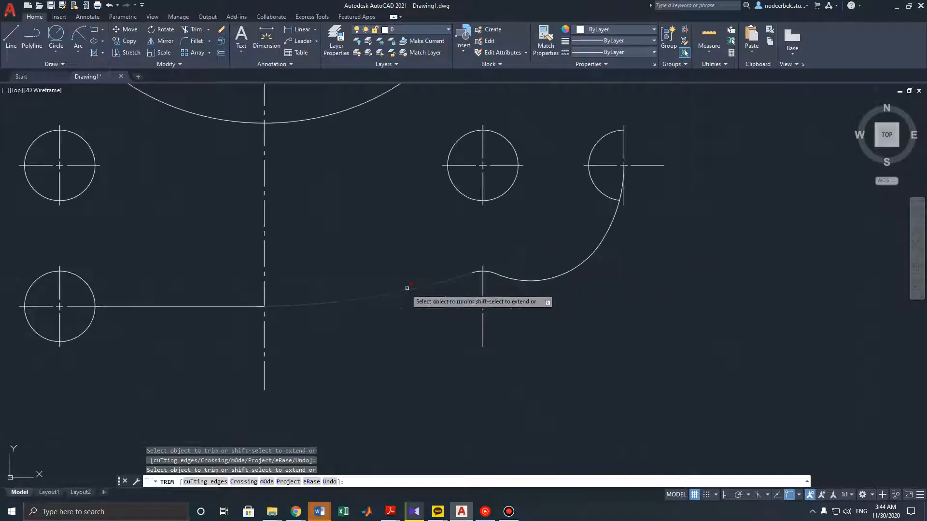
Examine the junction of the bottom horizontal line and the 500-radius arc at the vertical centreline, and end the trimming
scroll(275, 321, "up", 2)
middle_click_drag(279, 321, 385, 308)
scroll(407, 289, "up", 14)
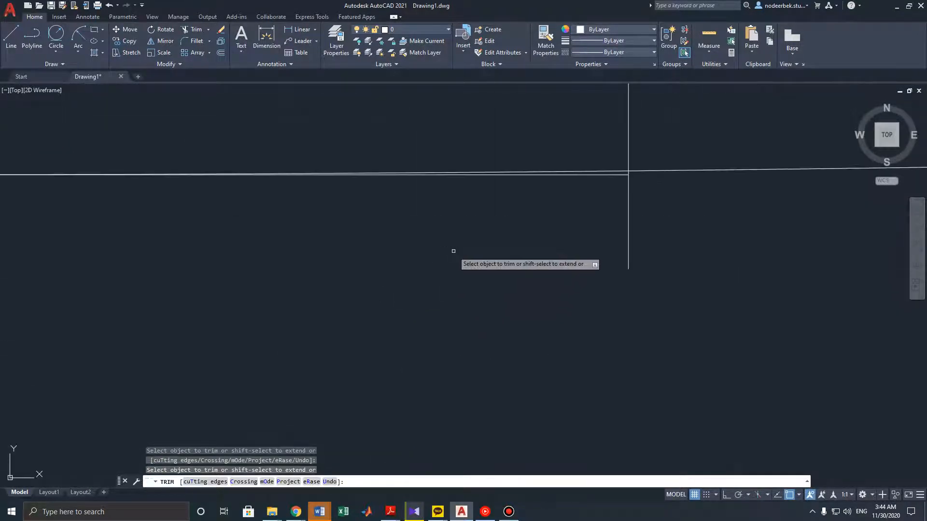
scroll(513, 237, "down", 5)
scroll(515, 243, "up", 4)
scroll(526, 248, "down", 4)
scroll(521, 236, "up", 7)
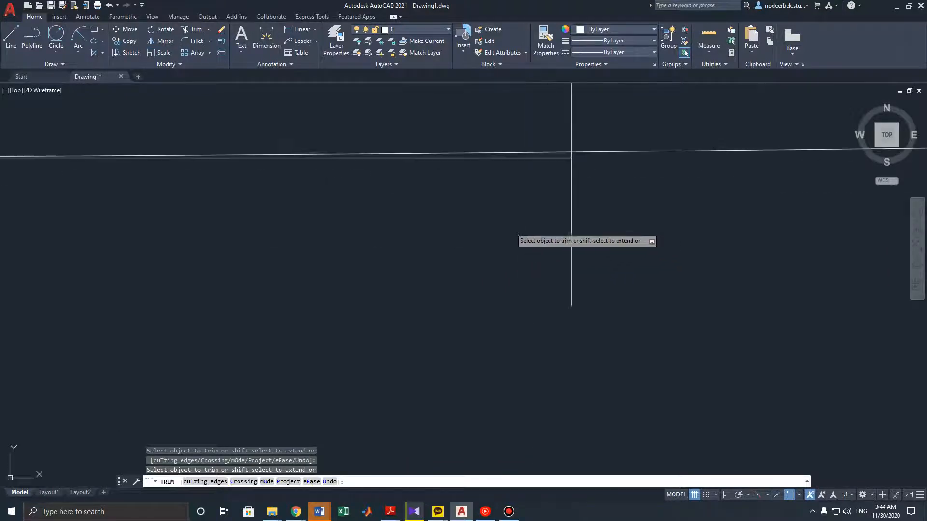
middle_click_drag(475, 230, 536, 327)
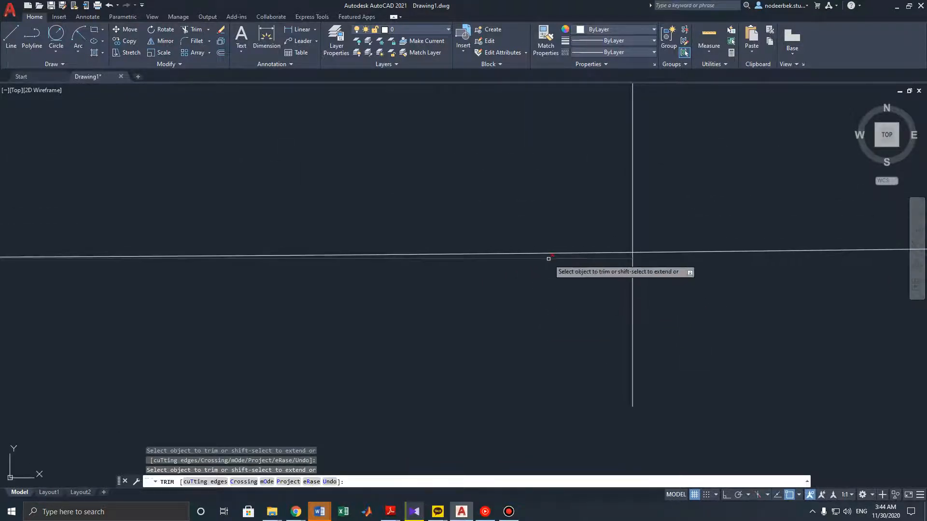
scroll(544, 322, "down", 4)
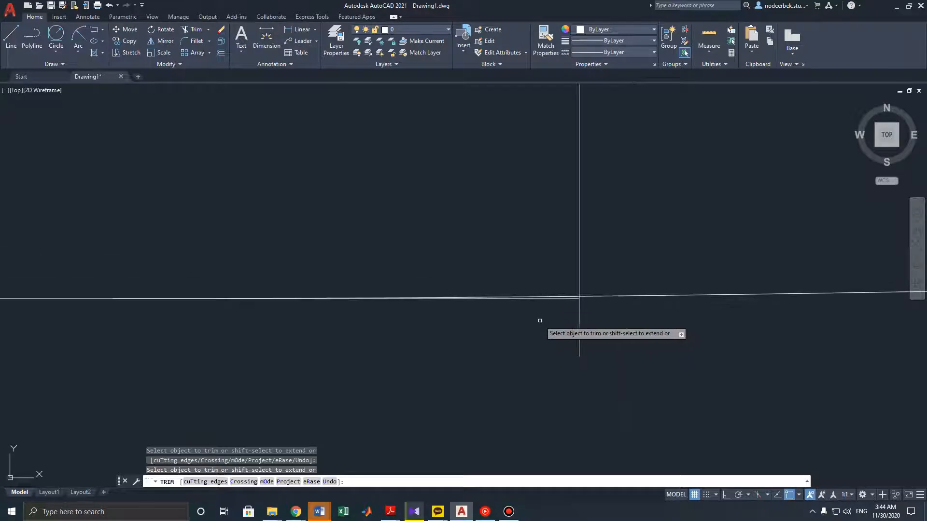
scroll(542, 321, "up", 4)
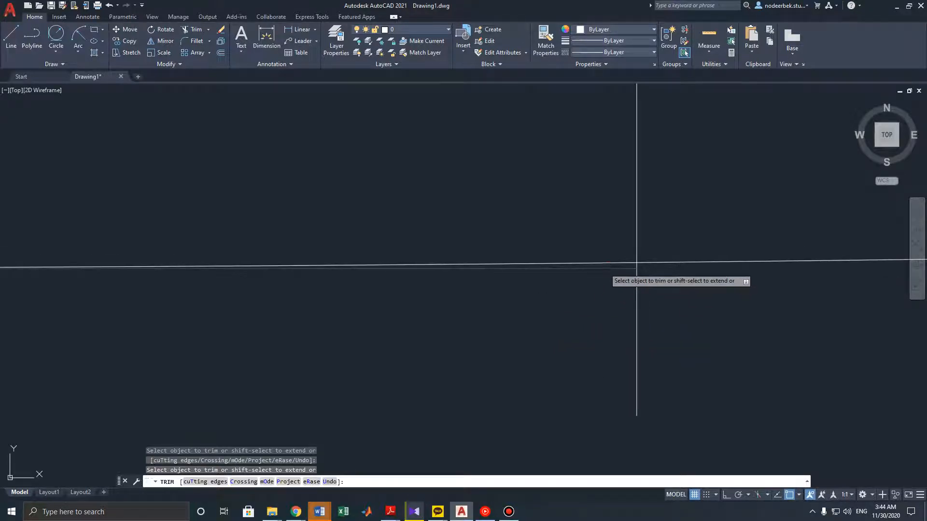
scroll(463, 362, "down", 5)
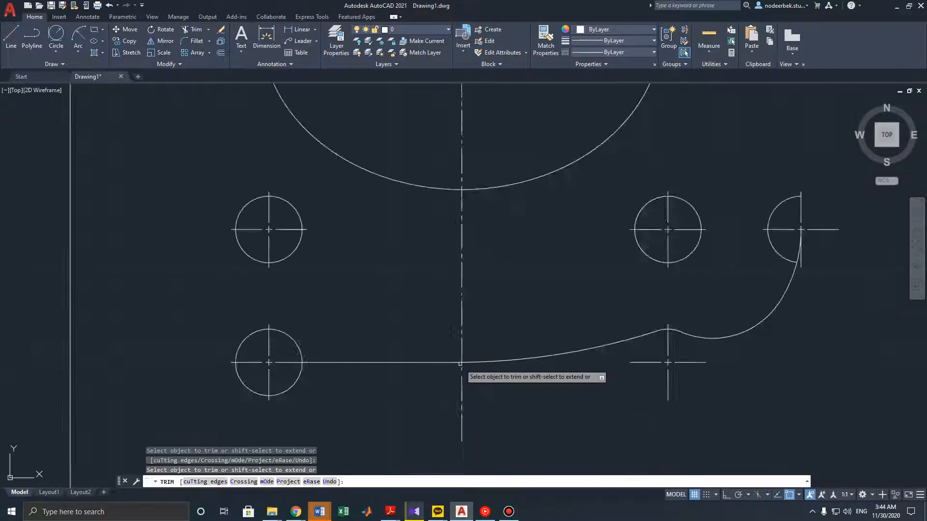
scroll(460, 363, "down", 5)
key("Escape")
key("Escape")
key("Escape")
Trim the end of the corner arc that runs inside the right-hand half circle up to its centre
scroll(583, 343, "up", 5)
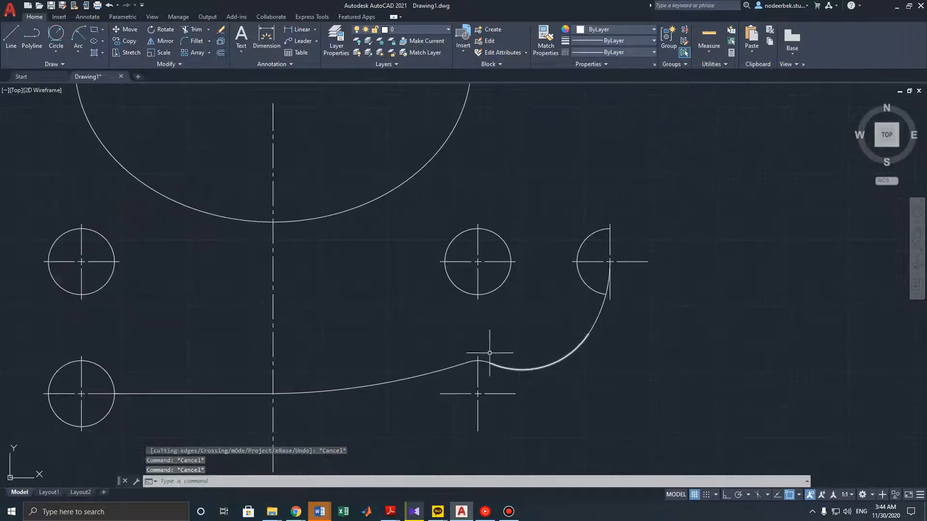
scroll(414, 381, "down", 6)
scroll(300, 309, "up", 3)
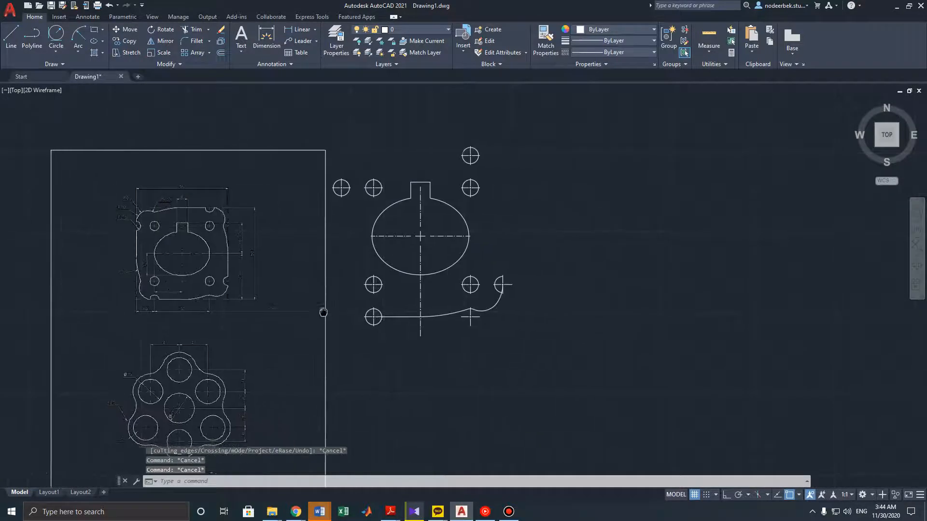
middle_click_drag(288, 308, 308, 322)
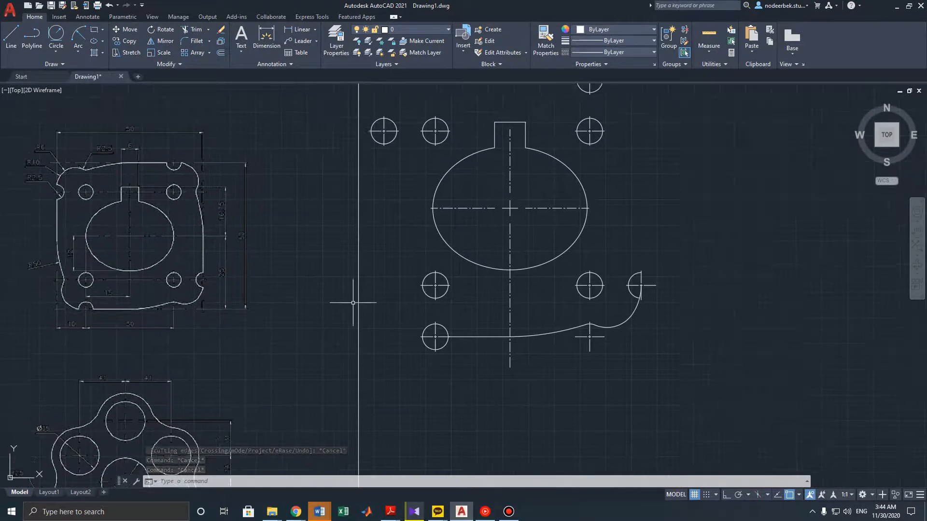
scroll(631, 316, "up", 8)
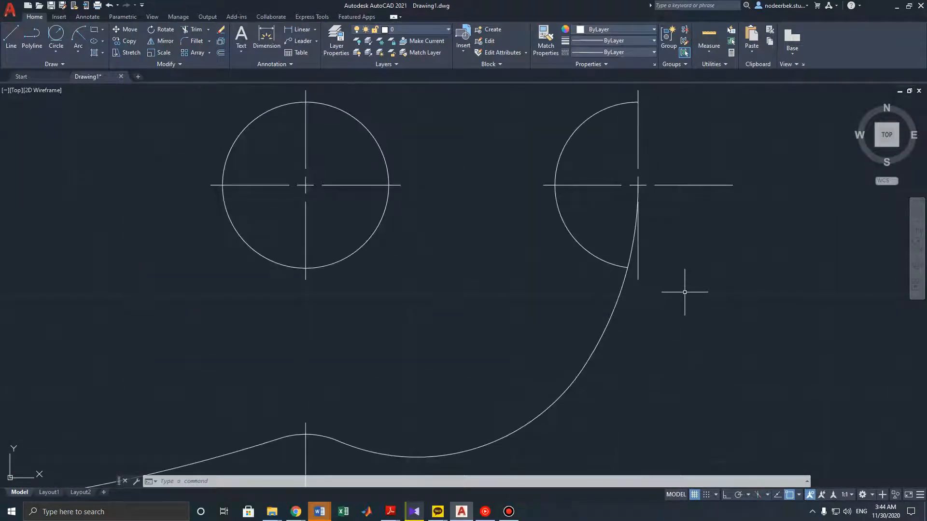
left_click(197, 31)
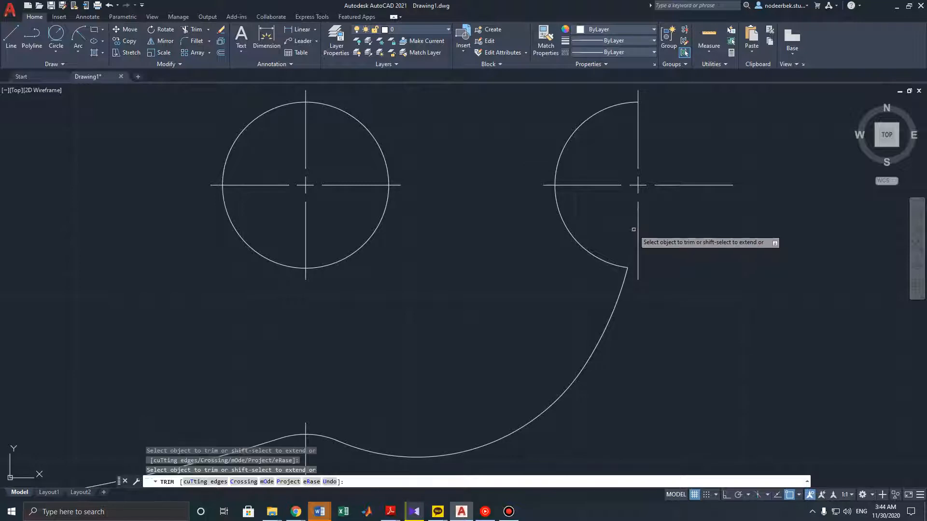
Compare the trimmed lower-right corner and bottom outline with the dimensioned reference plate
scroll(633, 229, "down", 6)
middle_click_drag(521, 264, 685, 255)
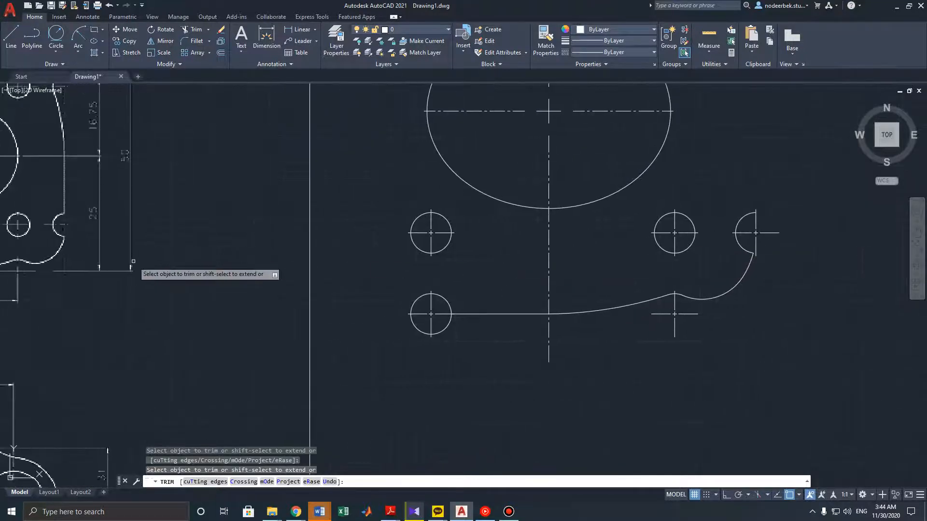
scroll(256, 256, "up", 5)
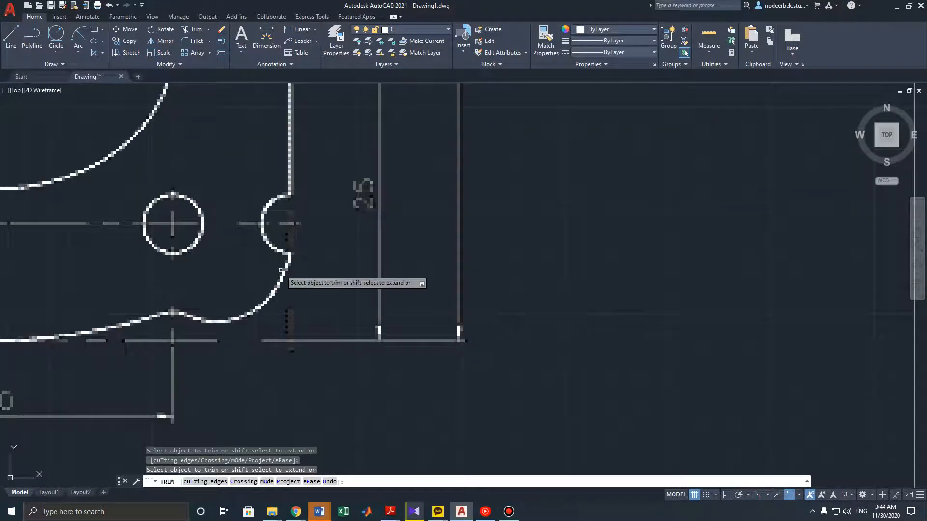
scroll(280, 270, "down", 5)
scroll(450, 311, "up", 6)
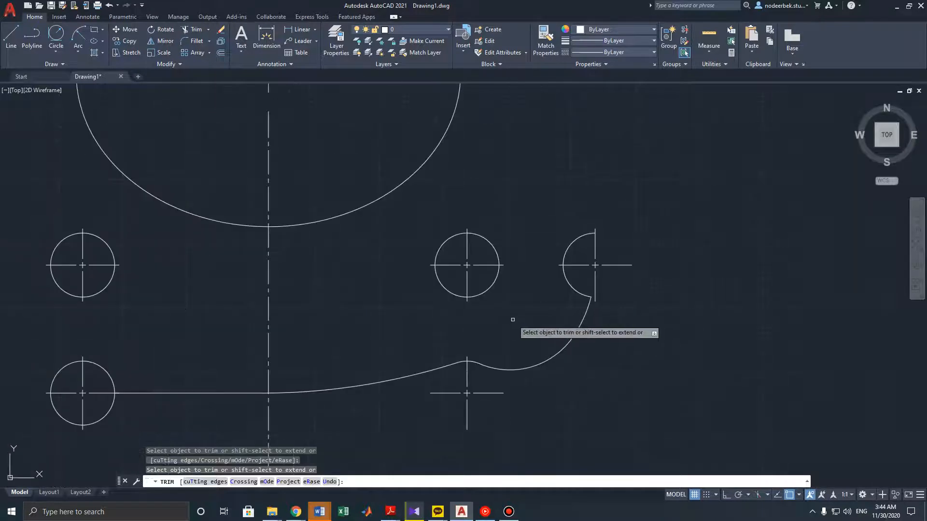
key("Escape")
scroll(502, 316, "down", 3)
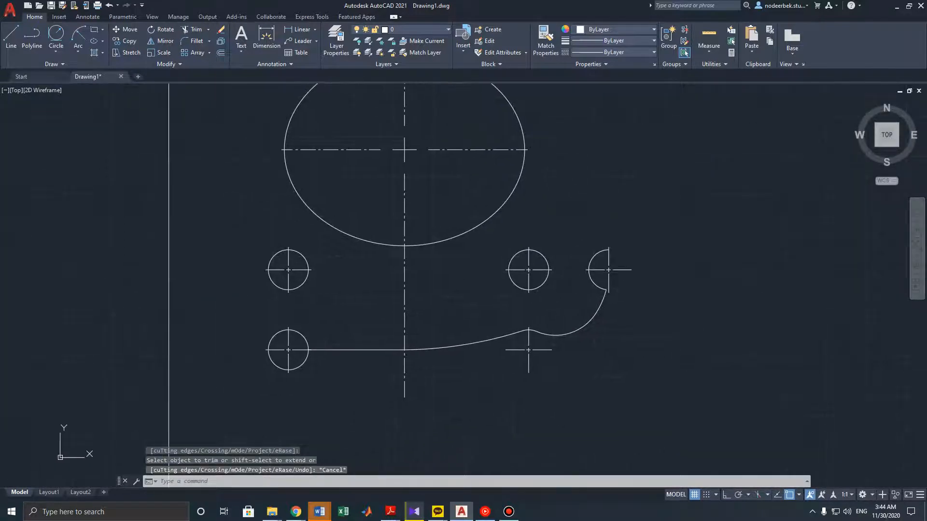
scroll(524, 302, "down", 3)
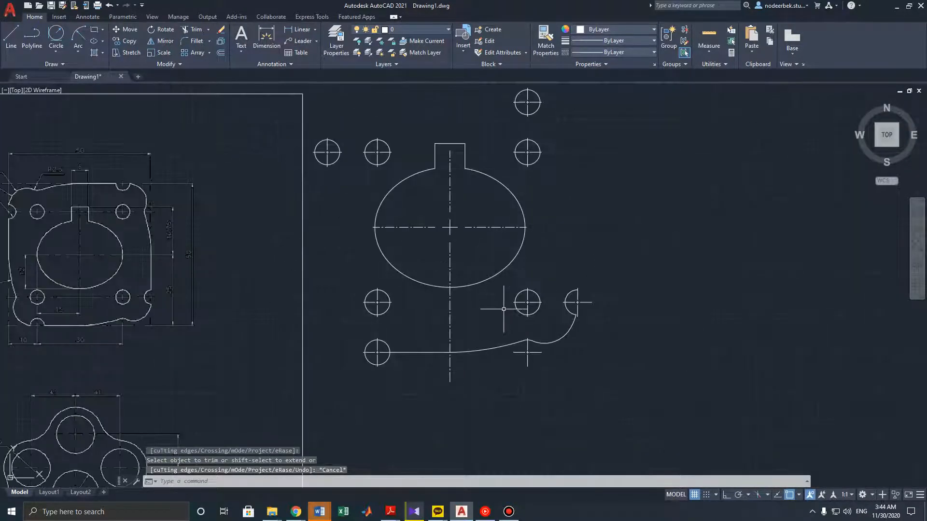
middle_click_drag(496, 297, 495, 317)
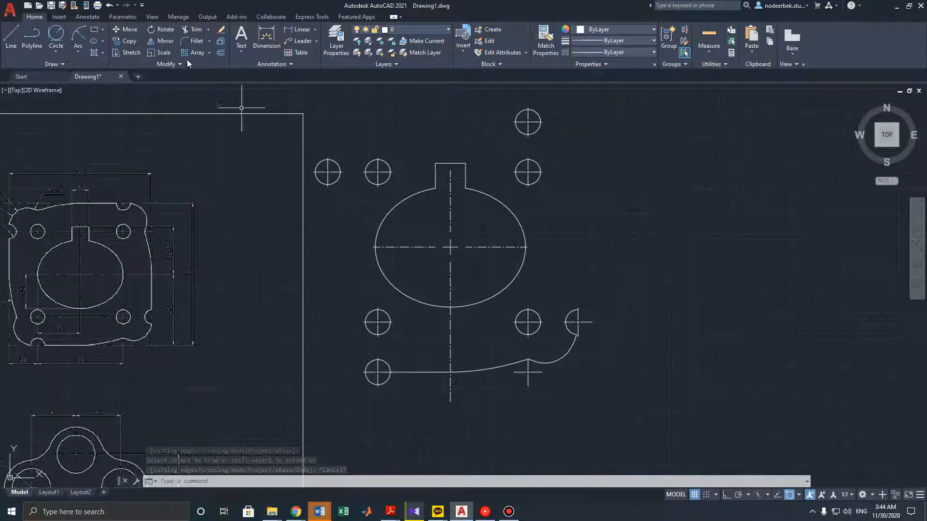
middle_click_drag(255, 207, 286, 207)
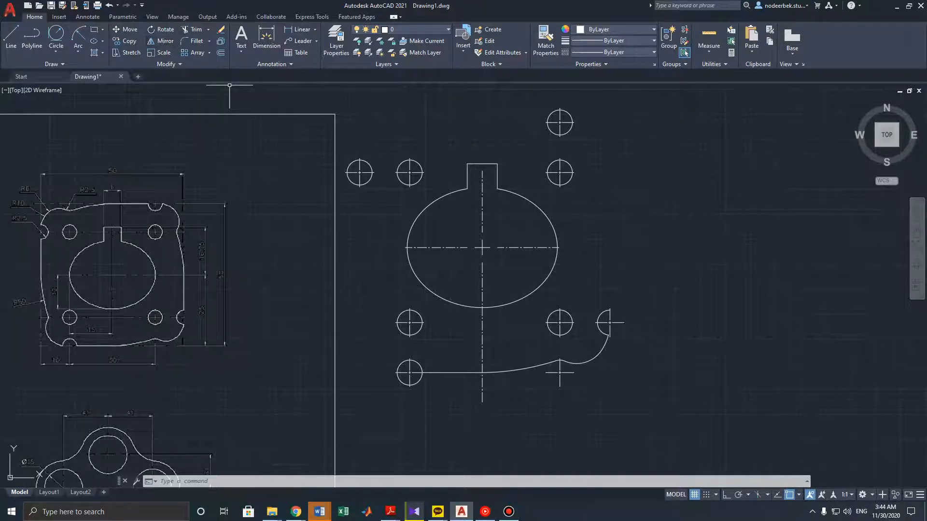
Try to rotate a copy of the bottom line, lower-right outline arcs, circle and half circle 90 degrees about the ellipse's centre
left_click(724, 259)
left_click(642, 355)
mouse_move(671, 331)
left_mouse_down()
mouse_move(652, 406)
mouse_move(535, 415)
mouse_move(541, 313)
left_mouse_up()
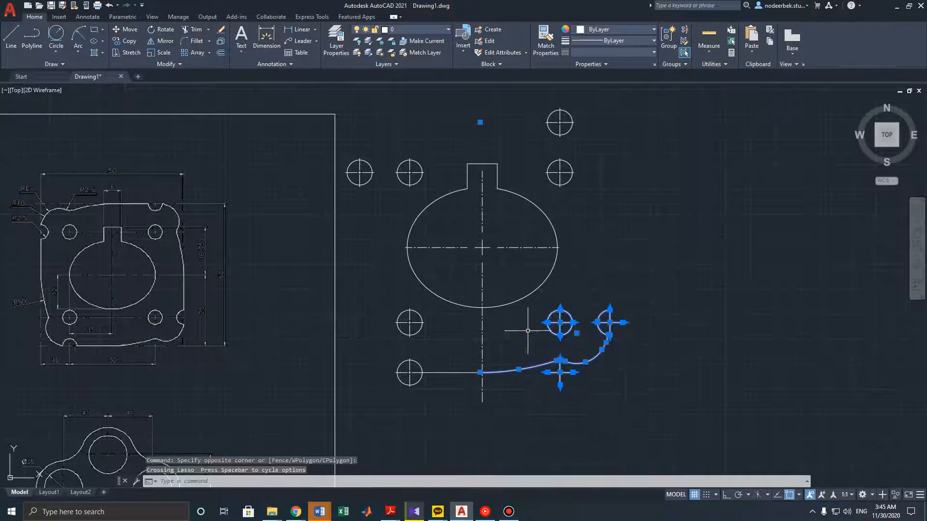
left_click(459, 372)
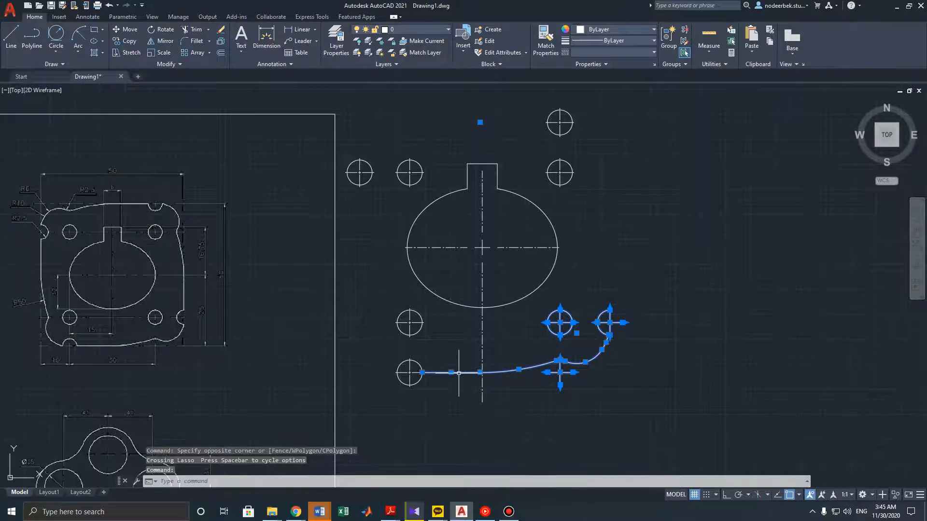
scroll(451, 362, "up", 6)
scroll(451, 362, "down", 2)
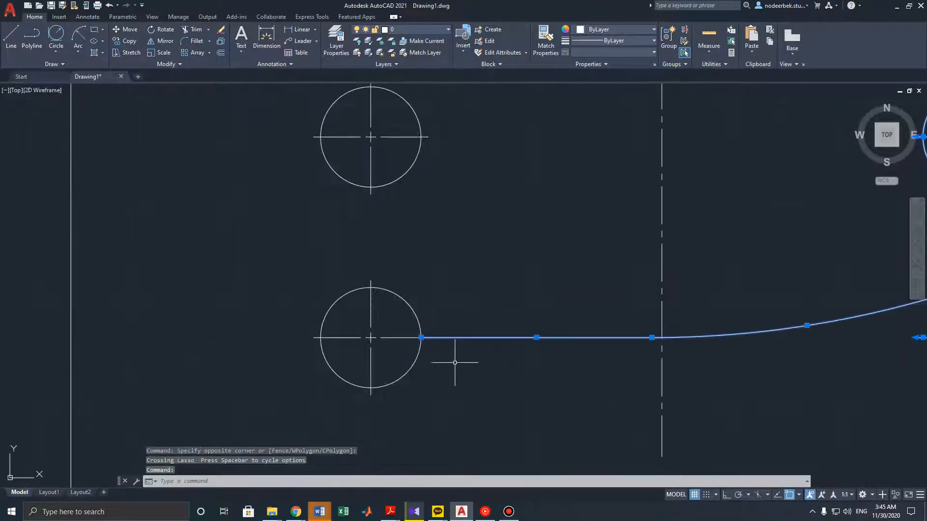
mouse_move(451, 362)
middle_mouse_down()
mouse_move(515, 349)
mouse_move(465, 337)
middle_mouse_up()
scroll(582, 336, "down", 4)
middle_click_drag(587, 335, 515, 325)
scroll(677, 309, "up", 4)
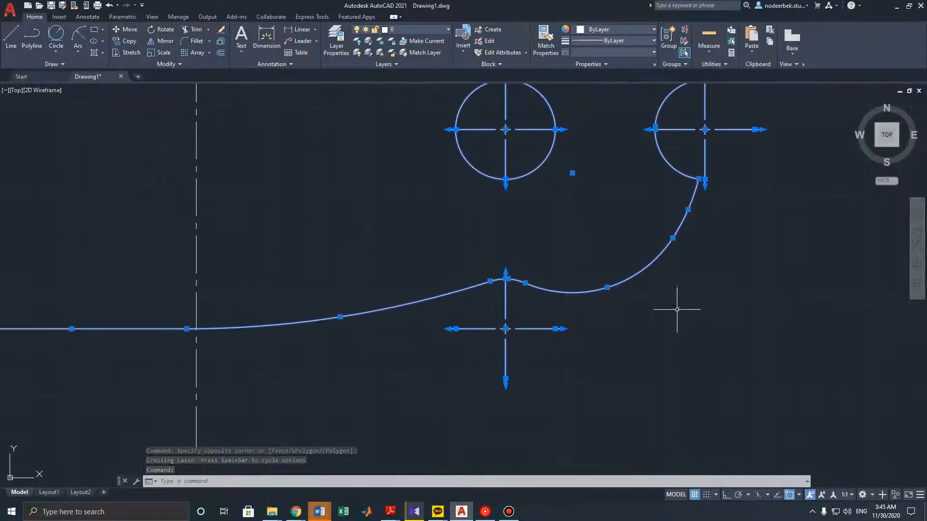
scroll(502, 325, "up", 3)
scroll(554, 317, "down", 7)
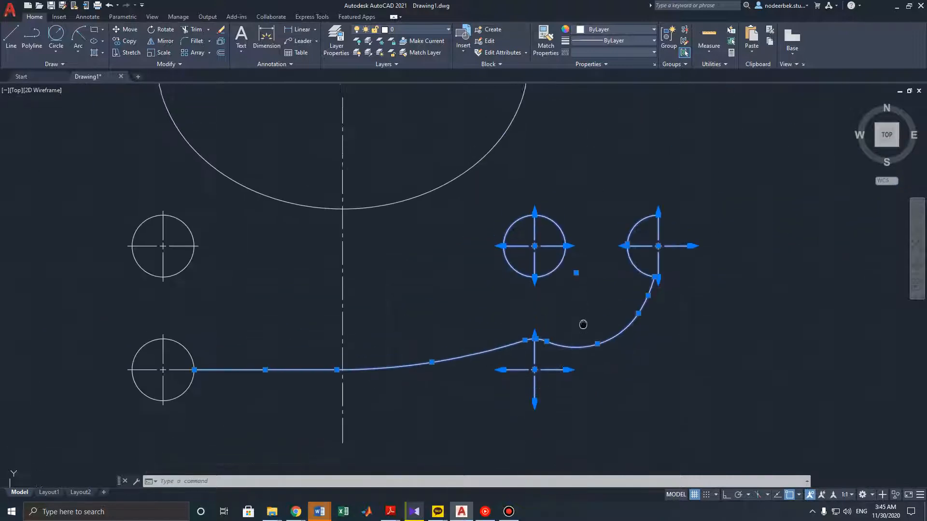
scroll(630, 296, "down", 3)
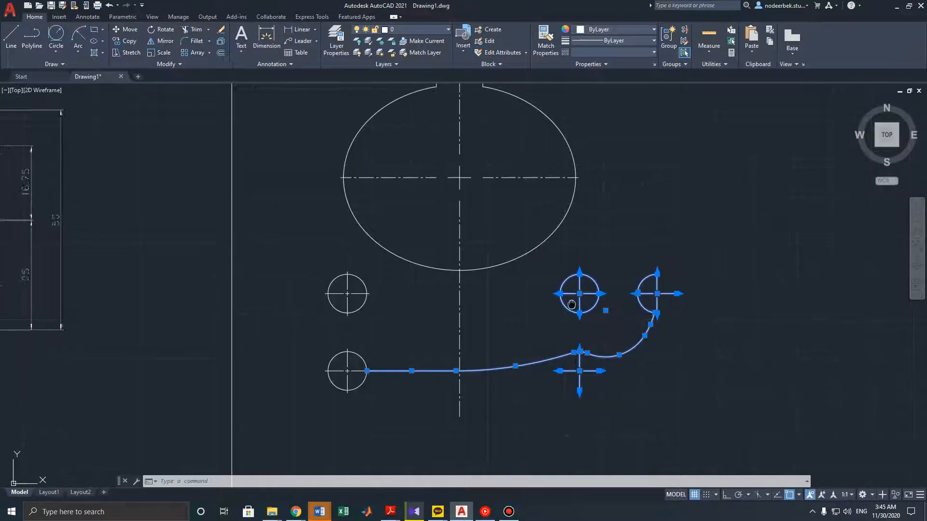
left_click(164, 29)
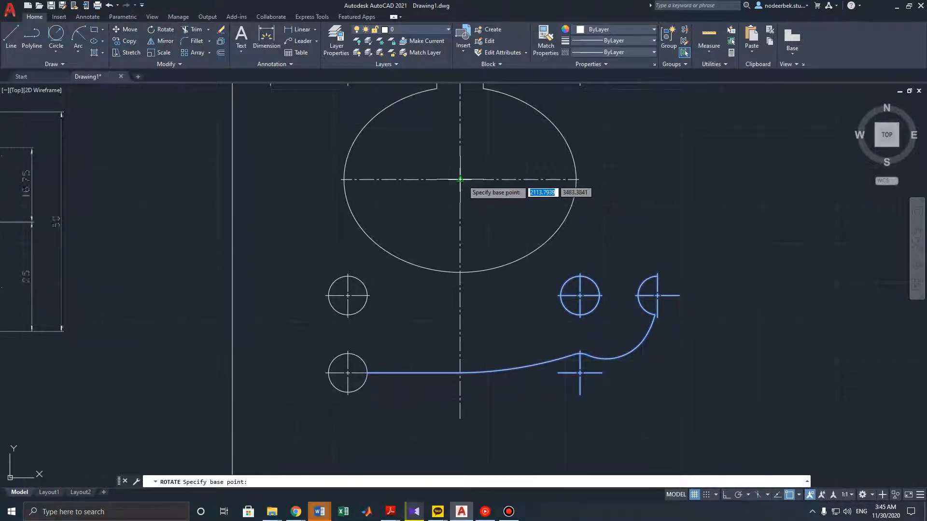
left_click(460, 179)
scroll(468, 263, "down", 2)
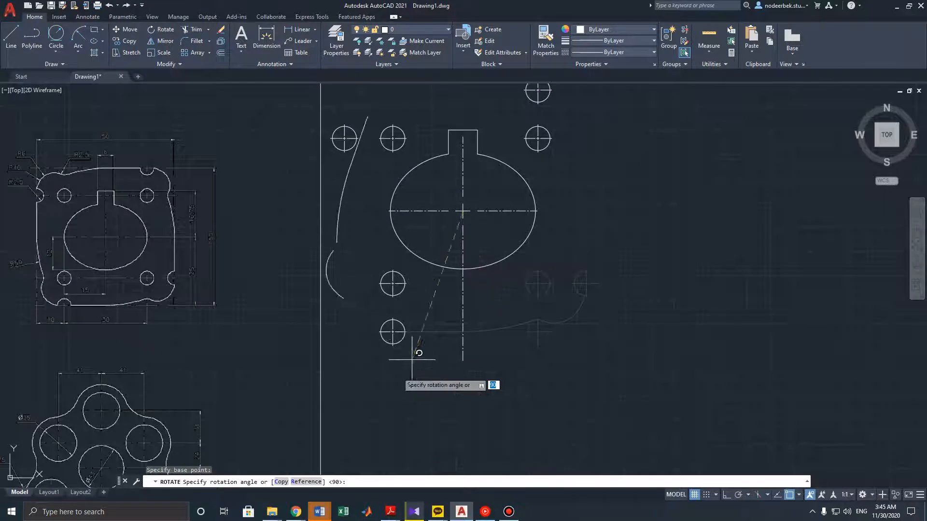
left_click(282, 482)
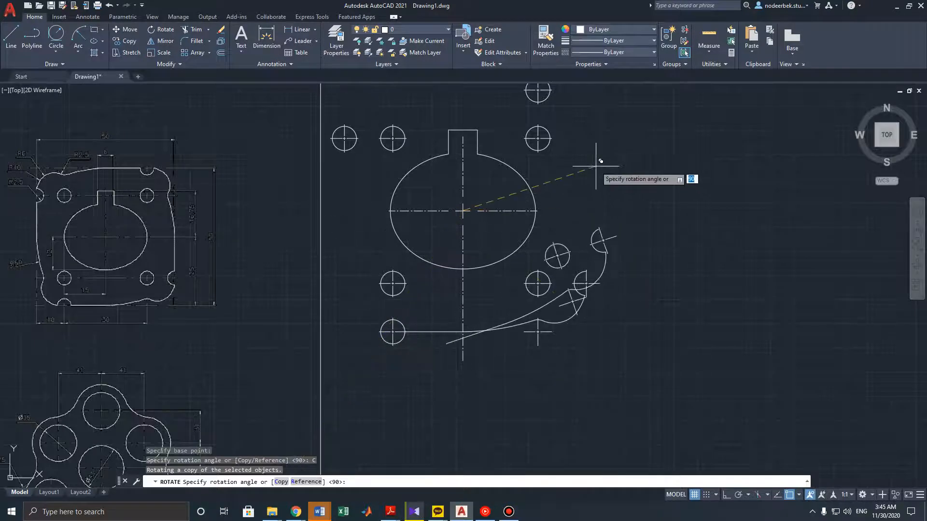
middle_click_drag(600, 161, 593, 249)
scroll(594, 258, "down", 2)
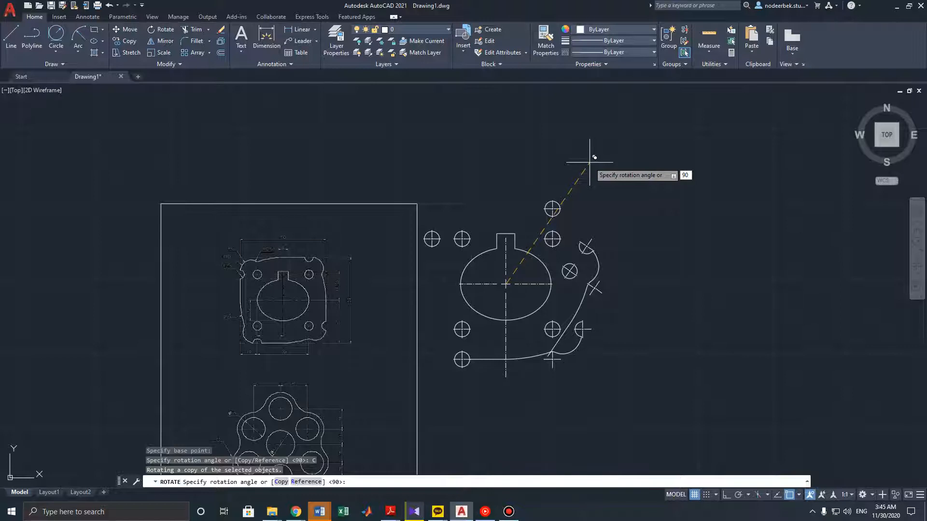
key("Return")
Compare the rotated copy with the existing upper-right circles and undo the rotated copy
scroll(573, 258, "up", 4)
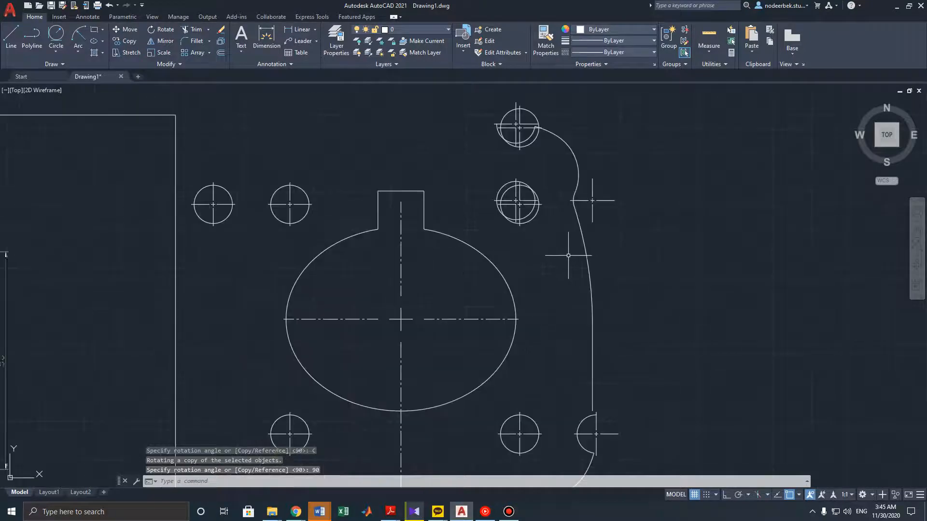
scroll(536, 203, "up", 3)
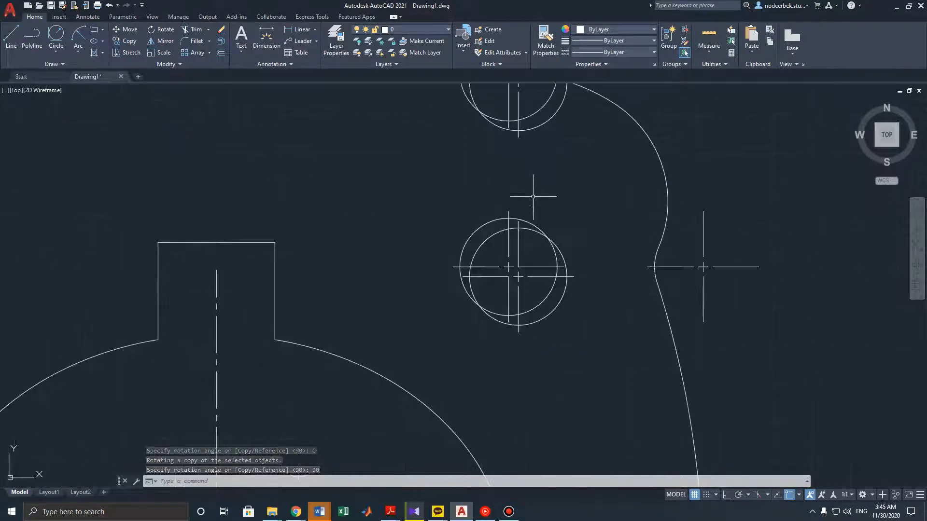
scroll(544, 217, "down", 5)
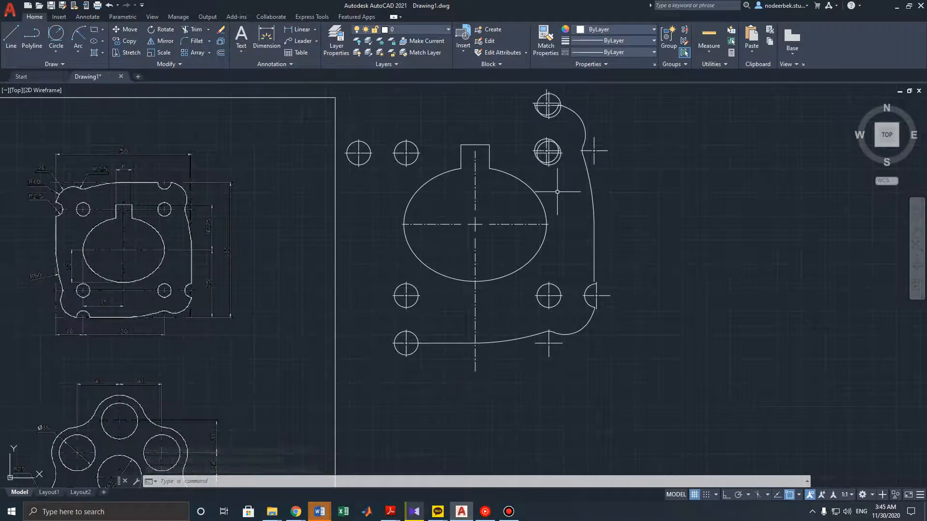
scroll(555, 198, "down", 2)
scroll(557, 194, "up", 4)
scroll(563, 209, "down", 4)
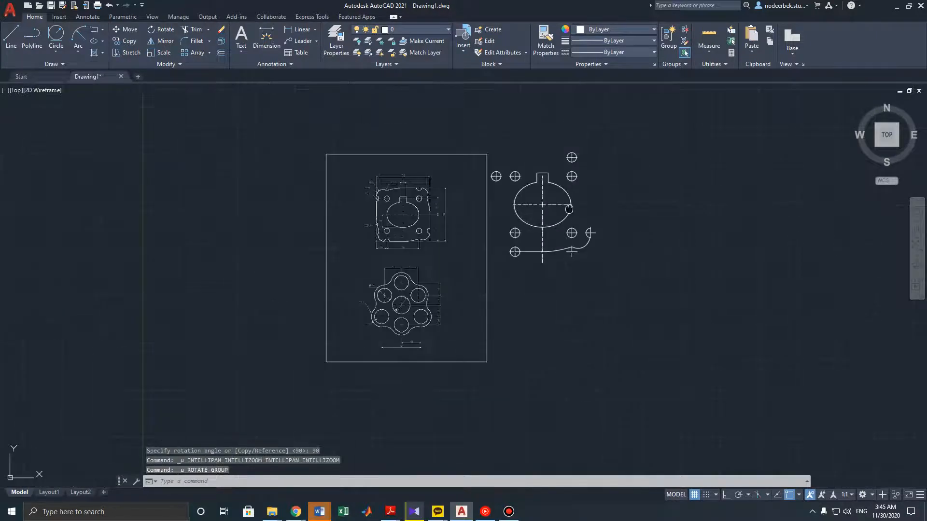
Try again to rotate a copy of the bottom outline and lower-right corner objects 90 degrees, using the centreline intersection as base point
scroll(531, 220, "up", 6)
middle_click_drag(527, 217, 530, 176)
mouse_move(770, 166)
left_mouse_down()
mouse_move(772, 207)
mouse_move(506, 438)
mouse_move(530, 186)
left_mouse_up()
left_click(332, 346)
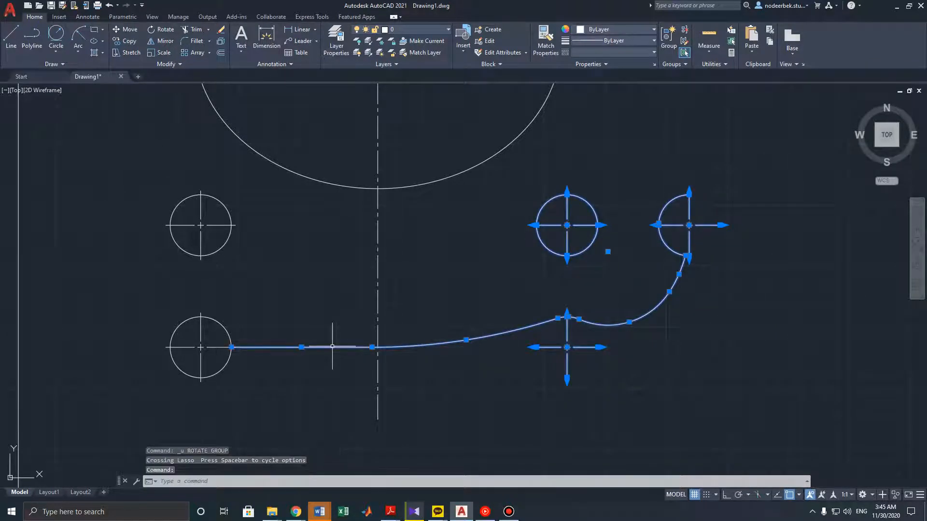
scroll(606, 286, "down", 2)
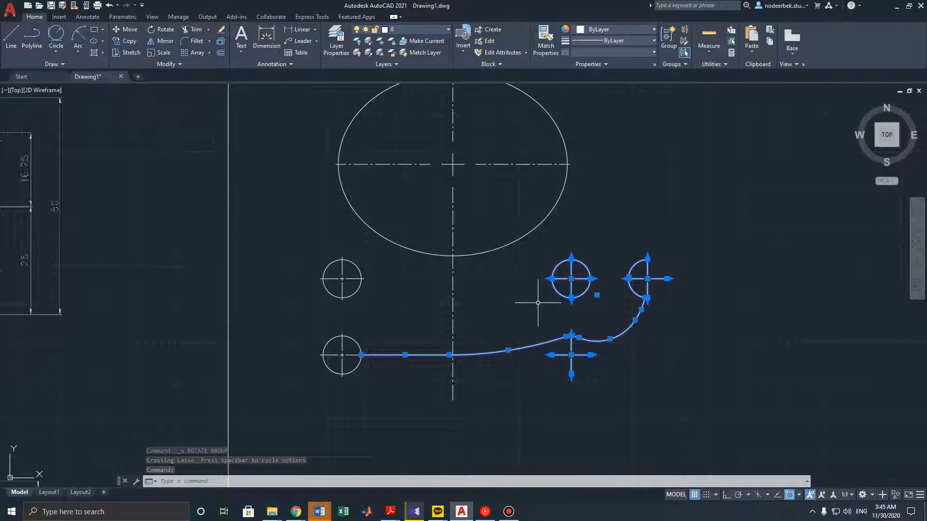
left_click(161, 30)
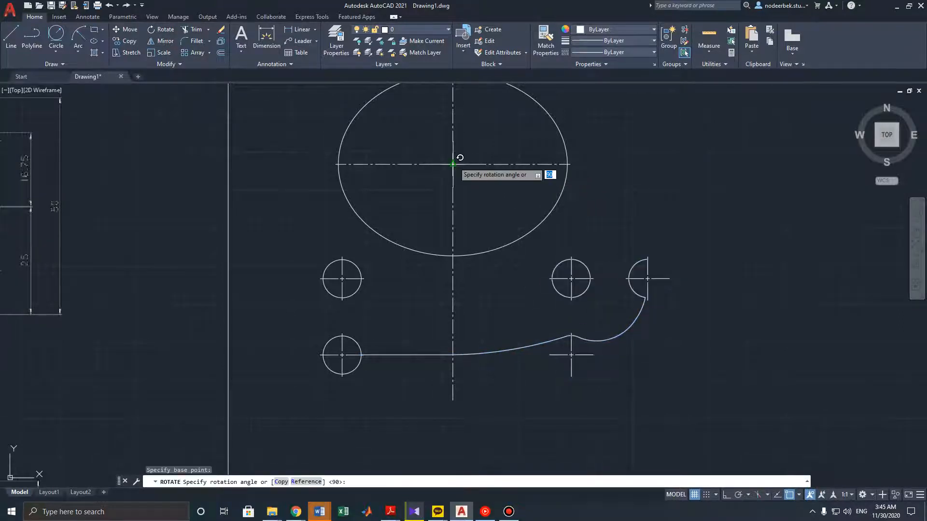
left_click(453, 164)
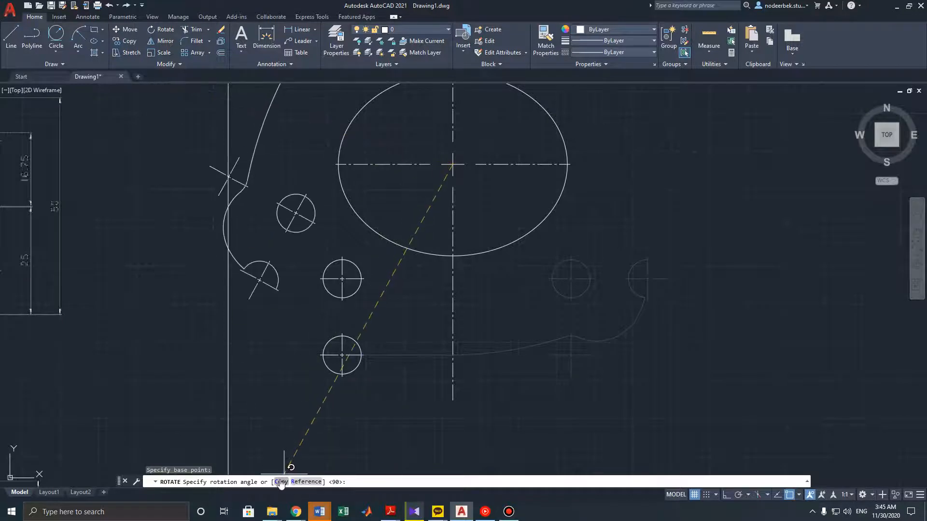
type("c")
key("Return")
middle_click_drag(646, 182, 606, 332)
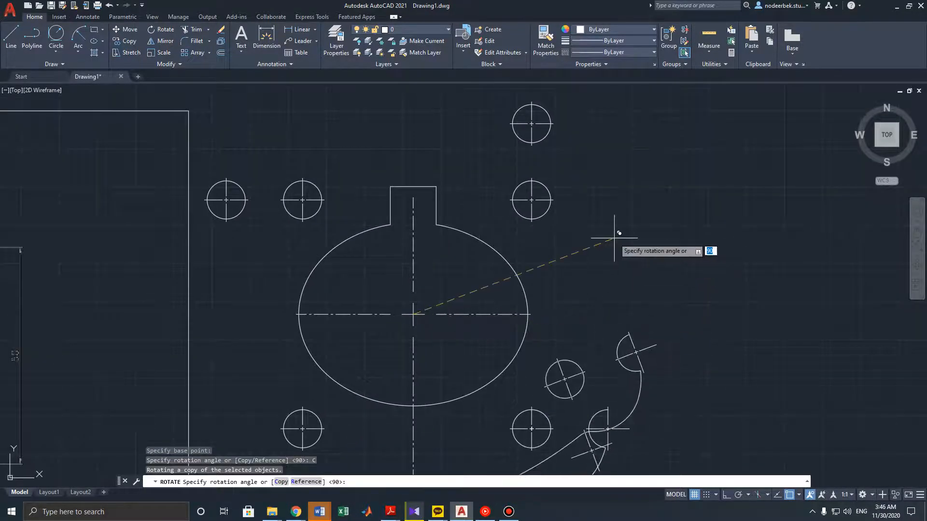
key("Return")
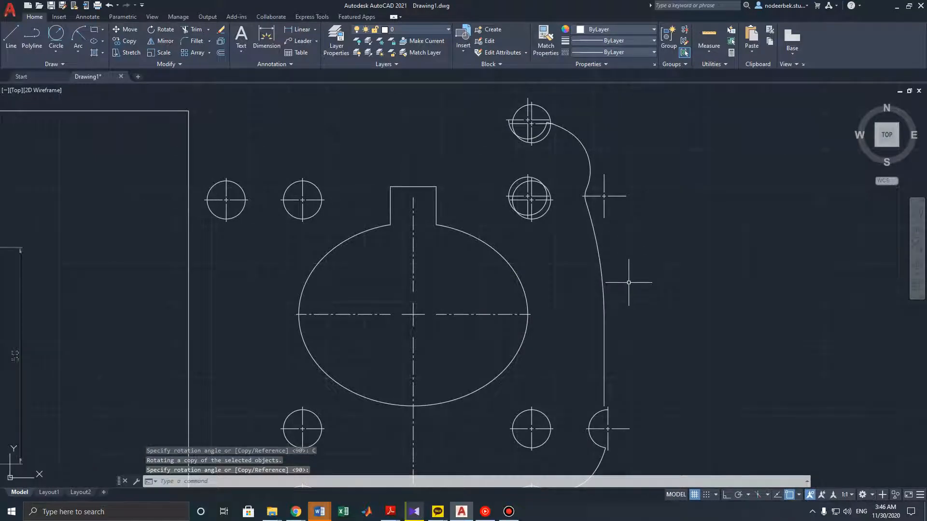
Undo the second rotated copy and examine the ellipse's centrelines against the surrounding circles
key("ctrl+z")
scroll(629, 252, "down", 3)
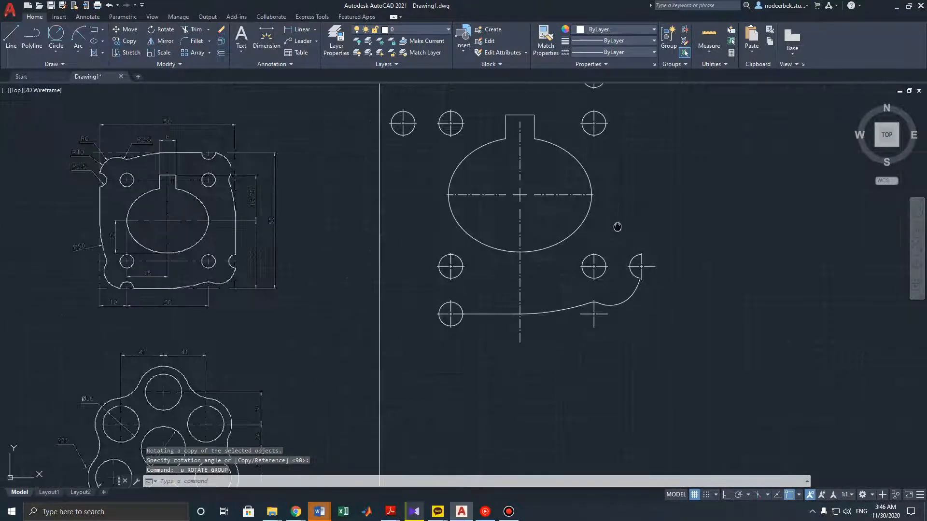
scroll(612, 253, "up", 1)
scroll(539, 247, "up", 4)
scroll(534, 245, "down", 4)
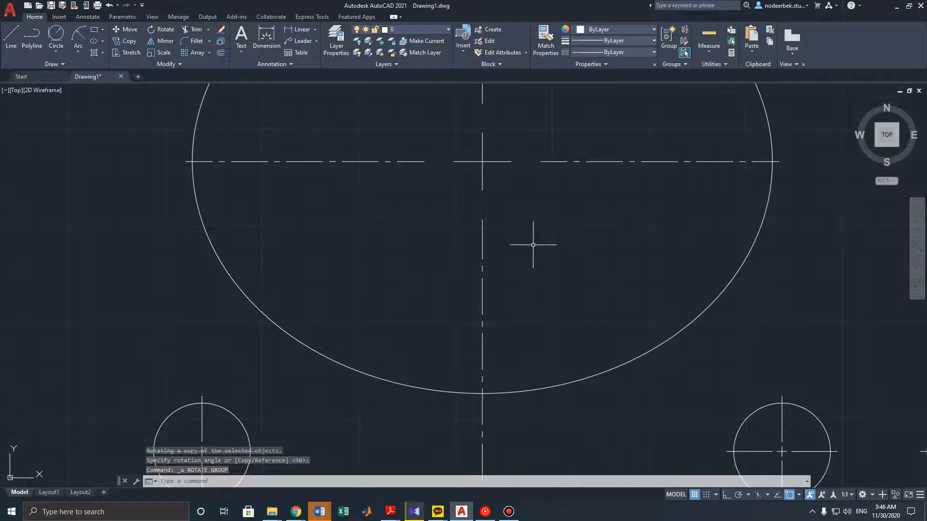
mouse_move(542, 269)
middle_mouse_down()
mouse_move(545, 244)
mouse_move(537, 271)
mouse_move(516, 278)
middle_mouse_up()
scroll(544, 321, "up", 4)
scroll(544, 323, "down", 4)
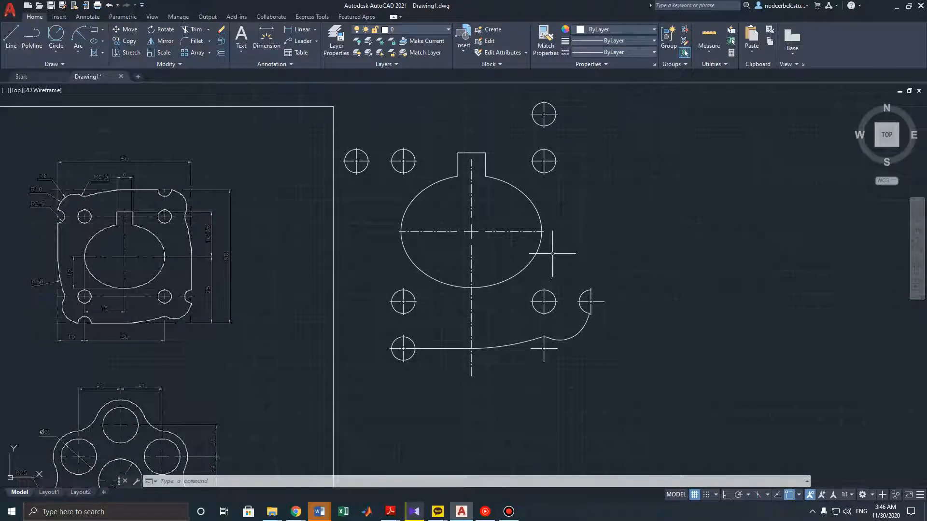
key("Escape")
key("Escape")
key("Escape")
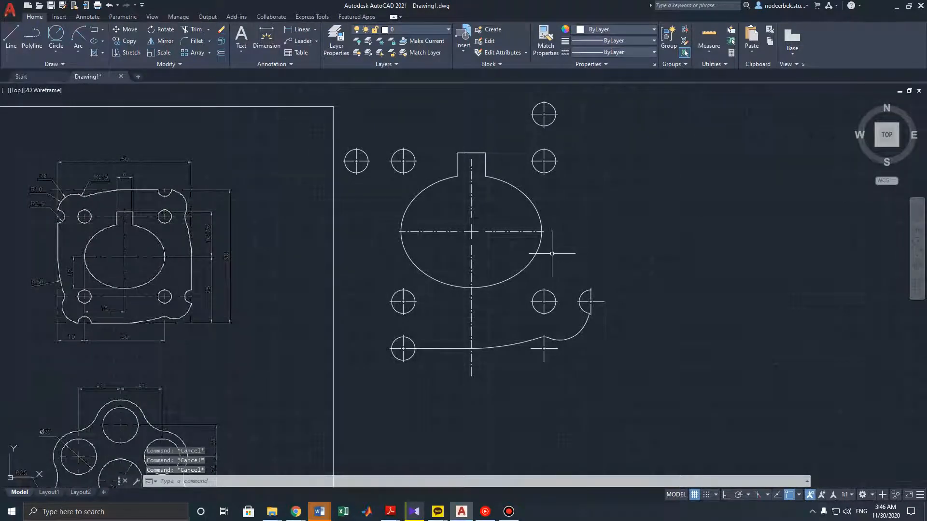
Check the centre spacing from the lower-right circle to the topmost circle, and from the upper-right circle to the leftmost circle, using temporary lines
left_click(16, 43)
left_click(544, 302)
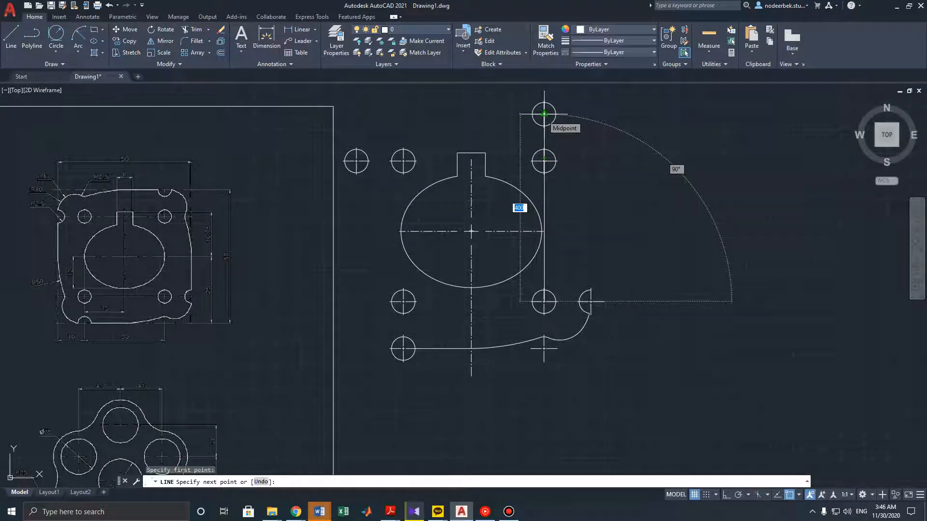
key("Escape")
key("Return")
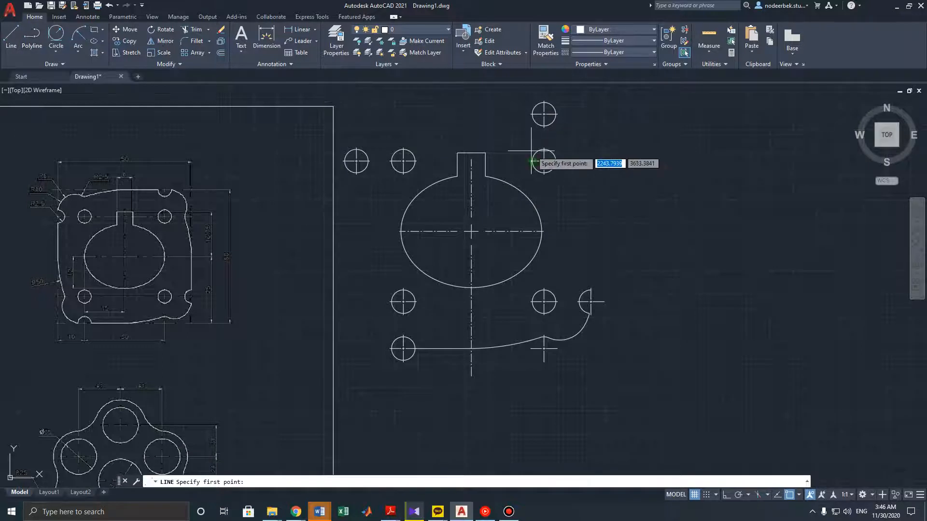
left_click(544, 161)
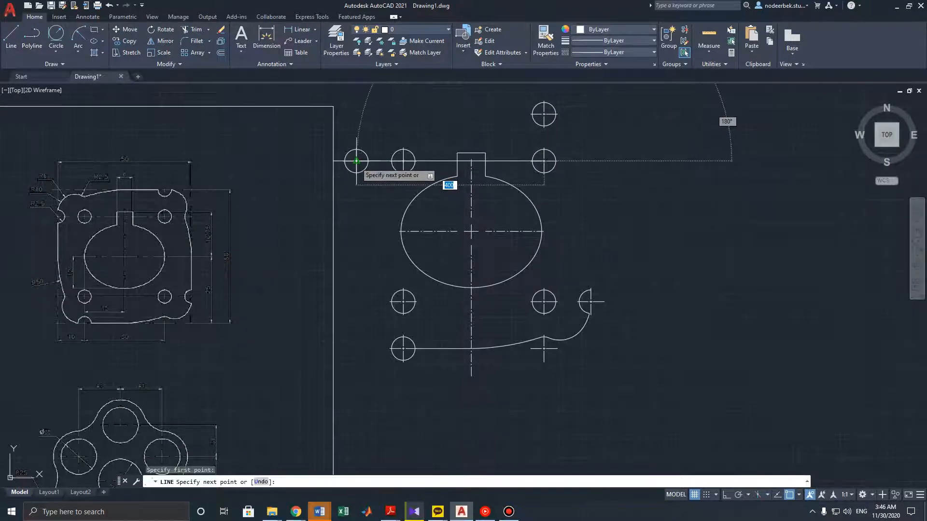
key("Escape")
key("Escape")
key("Escape")
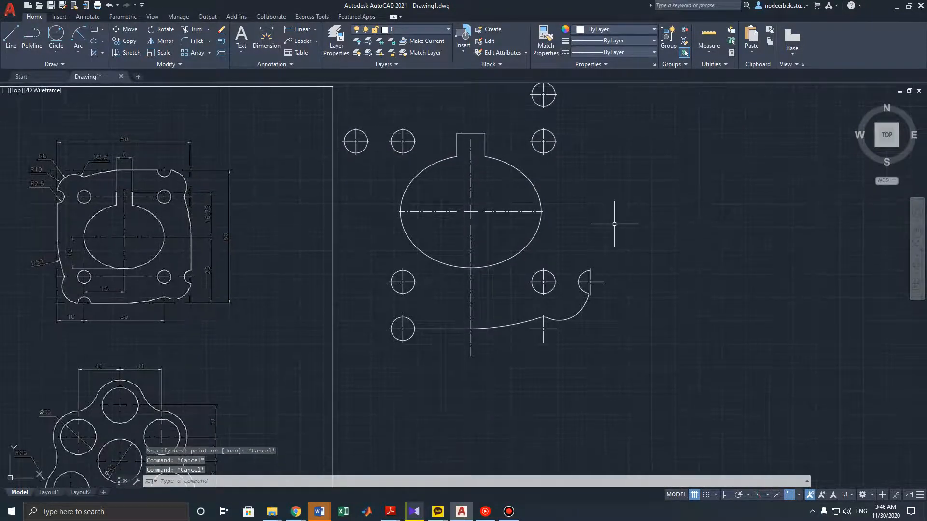
Check the distance between the centres of the lower-right circle and the adjacent half circle with a temporary line
scroll(582, 285, "up", 4)
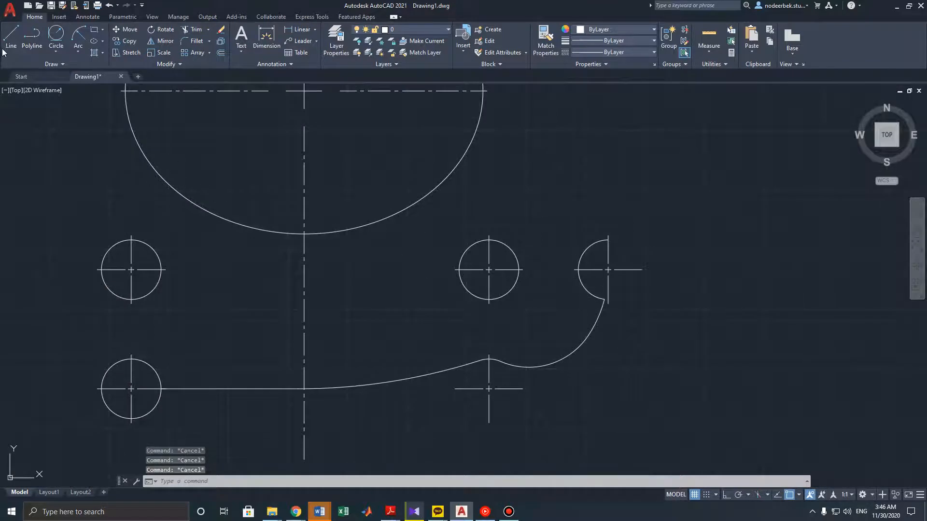
left_click(11, 36)
left_click(488, 269)
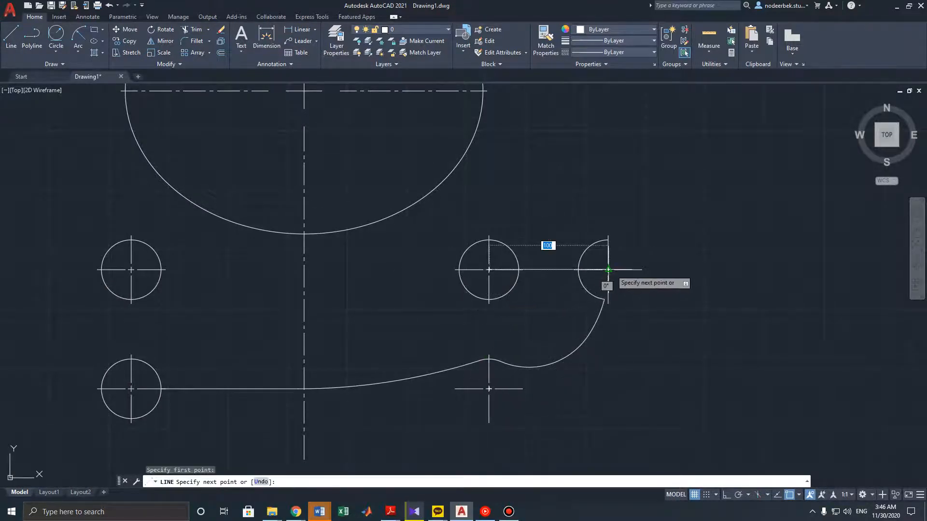
key("Escape")
key("Escape")
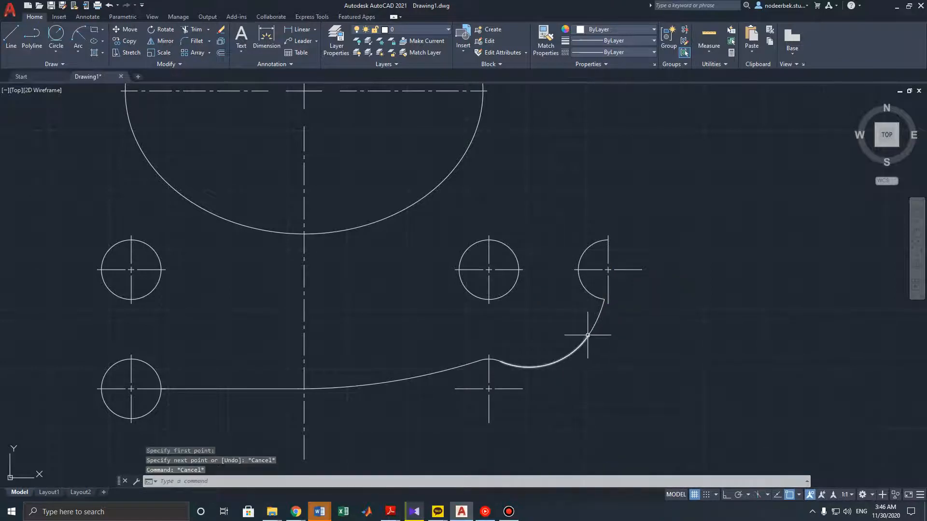
scroll(587, 333, "down", 2)
scroll(545, 329, "down", 2)
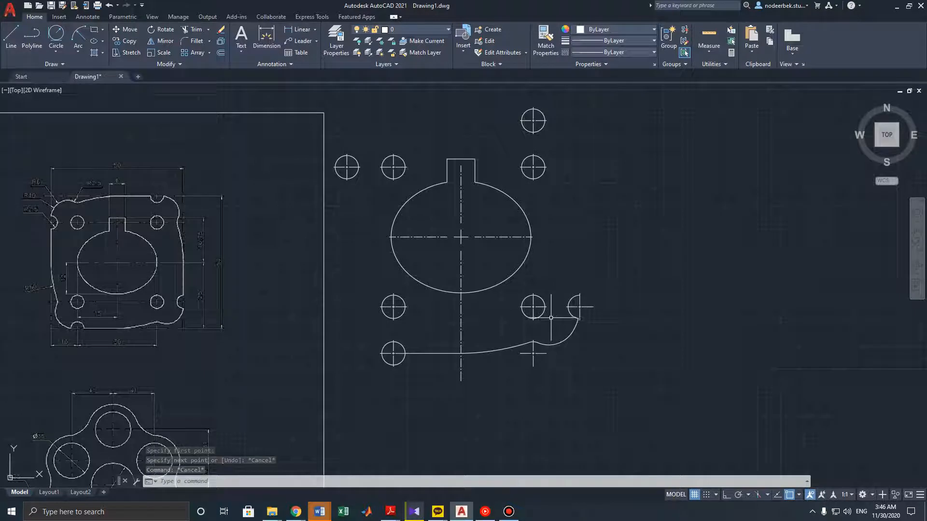
Check the extents of the bottom horizontal line and the adjoining 500-radius arc, and clear the selection
left_click(421, 352)
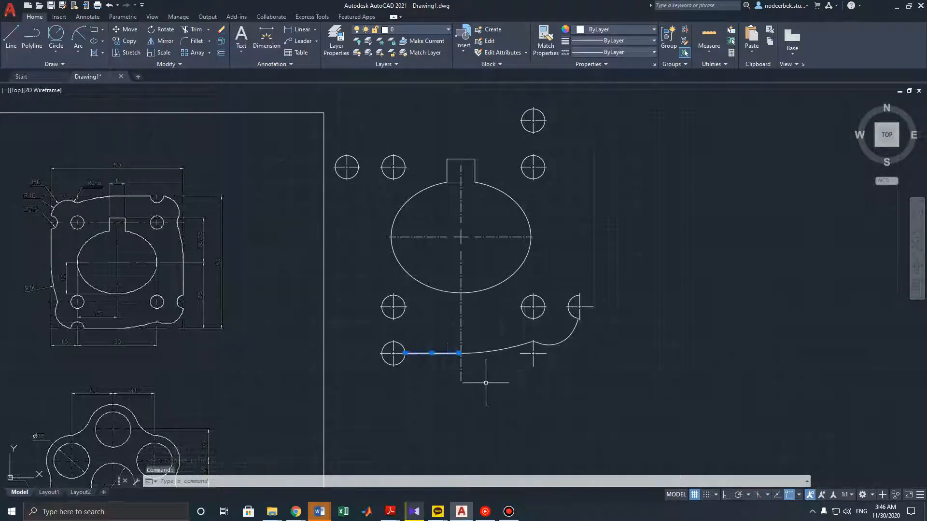
scroll(489, 348, "up", 2)
left_click(491, 353)
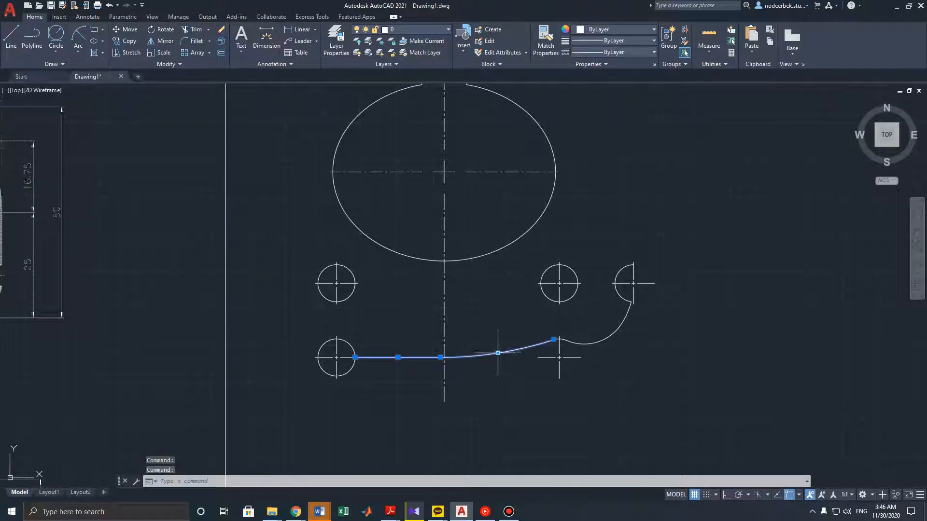
key("Escape")
key("Escape")
key("Escape")
Turn on Ortho and draw a horizontal line from the centre of the left circle just below the ellipse, ending beyond the vertical centreline
middle_click_drag(489, 273, 496, 328)
left_click(11, 37)
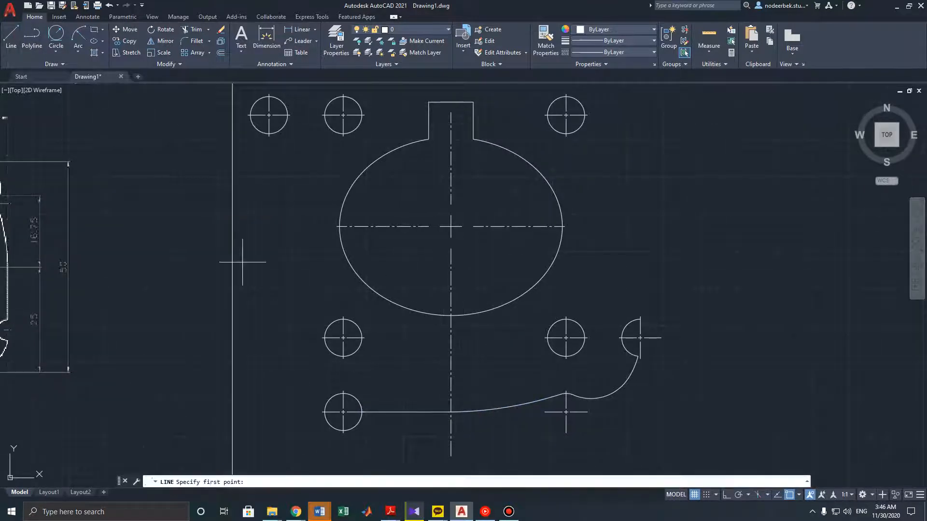
left_click(340, 336)
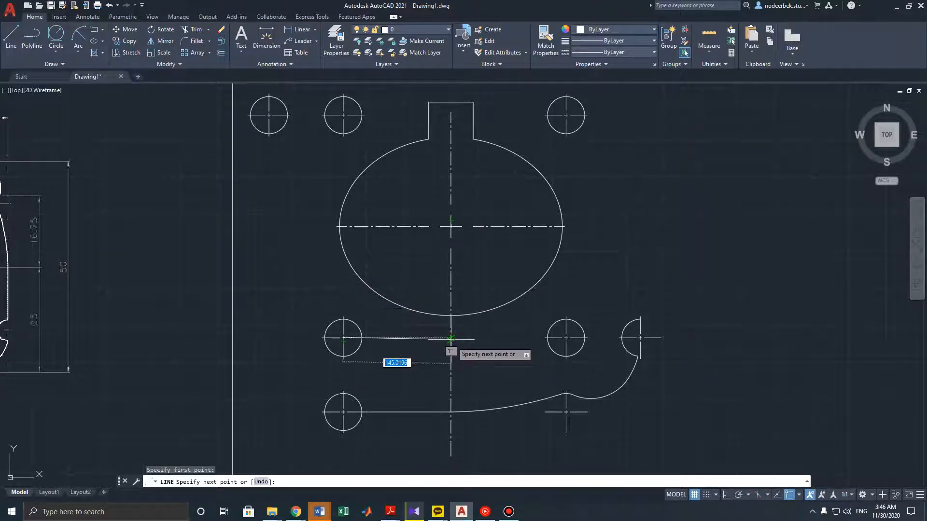
key("F8")
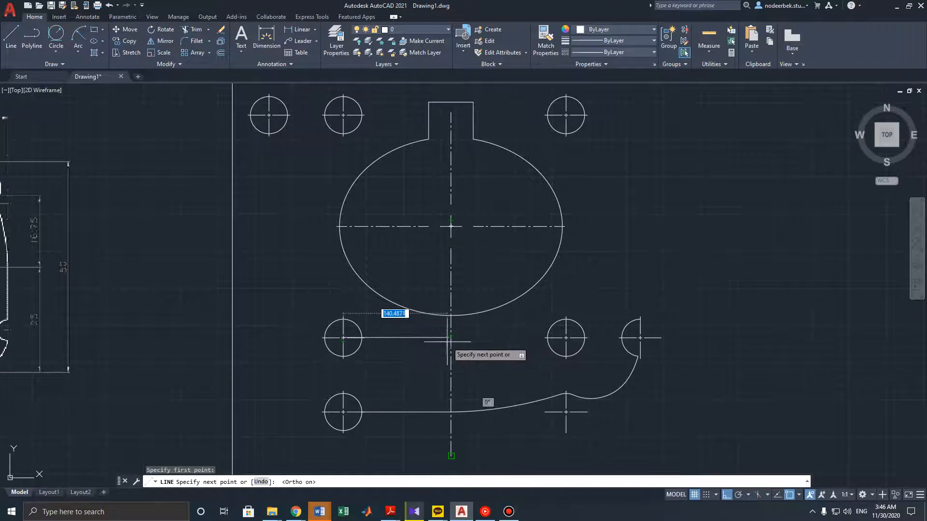
key("Escape")
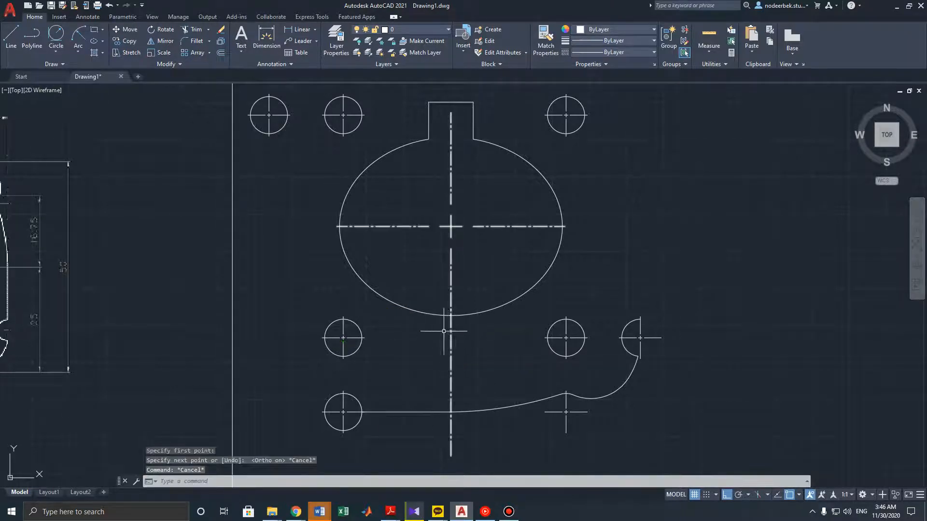
left_click(11, 36)
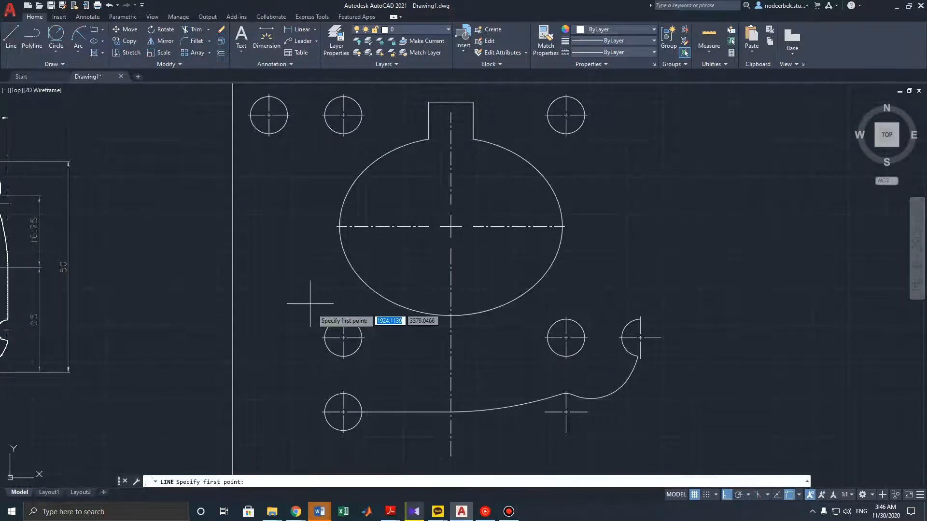
left_click(343, 337)
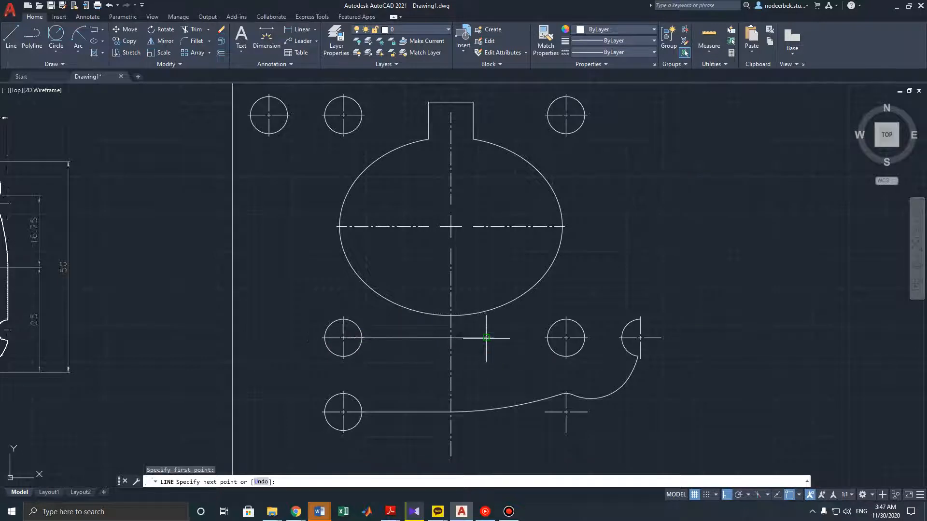
left_click(486, 338)
key("Escape")
Stretch the free end of the horizontal line back to the ellipse's vertical centreline
left_click(484, 337)
left_click(485, 338)
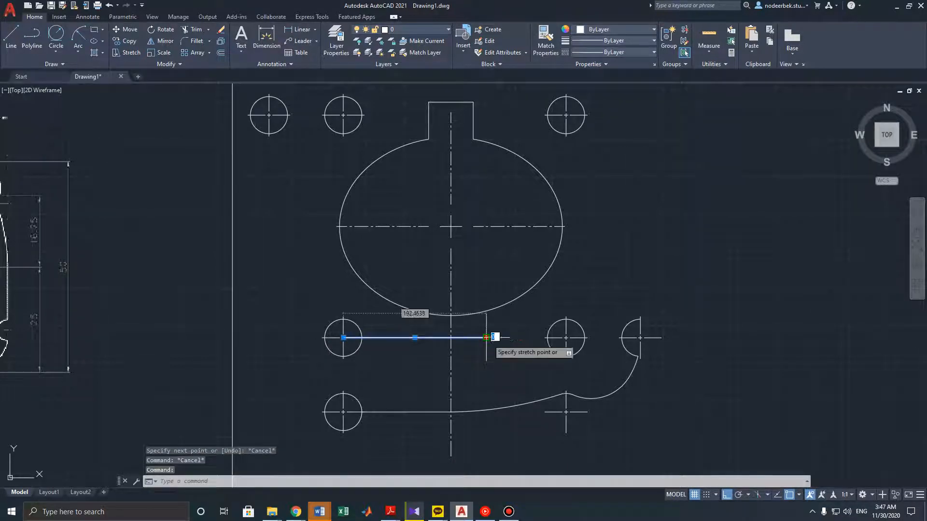
left_click(453, 337)
key("Escape")
scroll(421, 333, "up", 4)
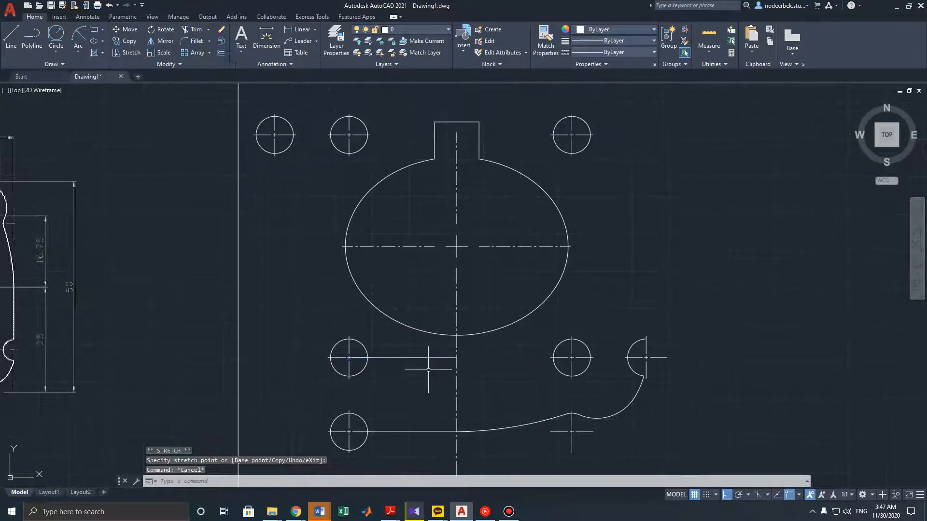
Check the extents of the line between the circle's centre and the vertical centreline, and clear the selection
left_click(398, 345)
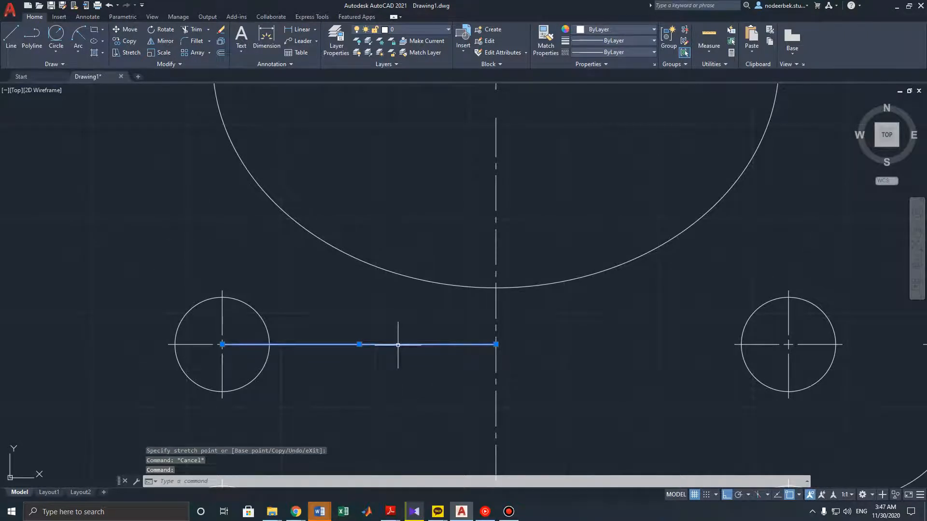
scroll(398, 345, "down", 4)
scroll(396, 367, "up", 4)
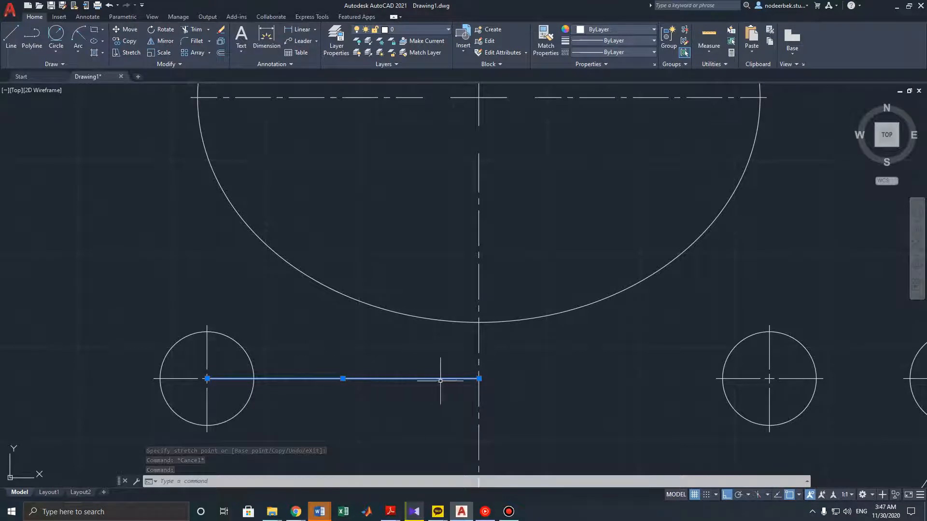
scroll(440, 380, "down", 4)
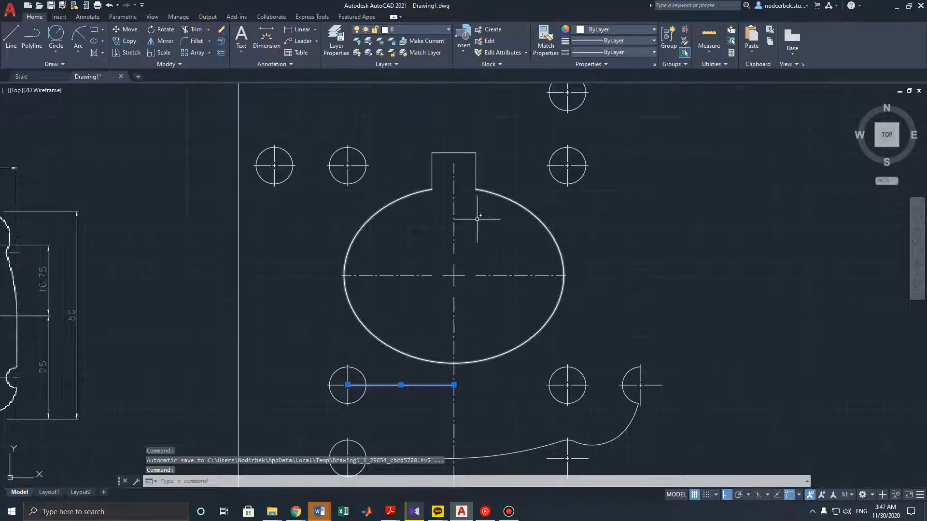
key("Escape")
key("Escape")
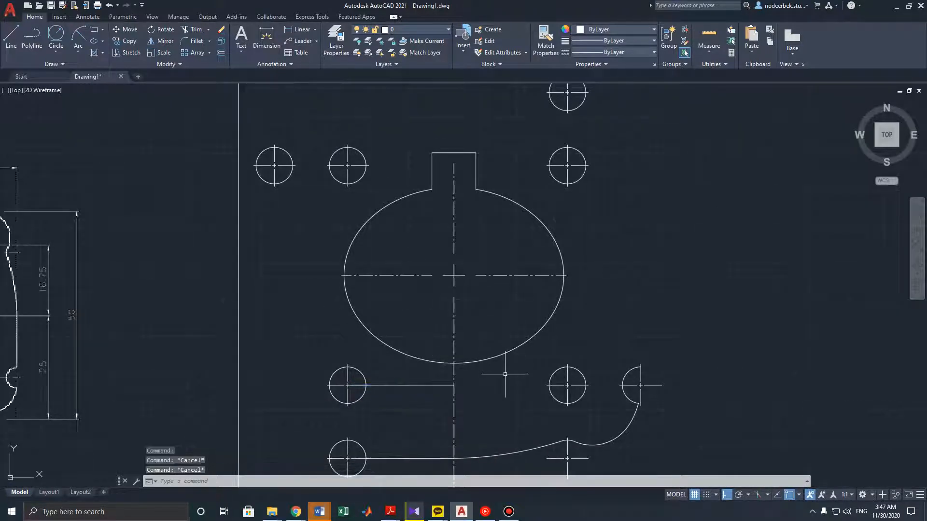
Lengthen the horizontal line by 5 units at its centreline end
left_click(408, 385)
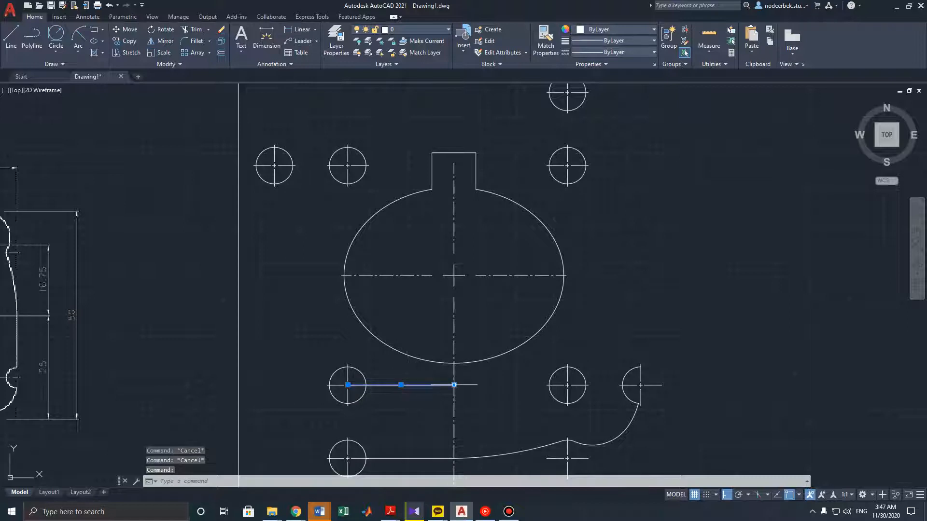
left_click(454, 385)
type("5")
key("Return")
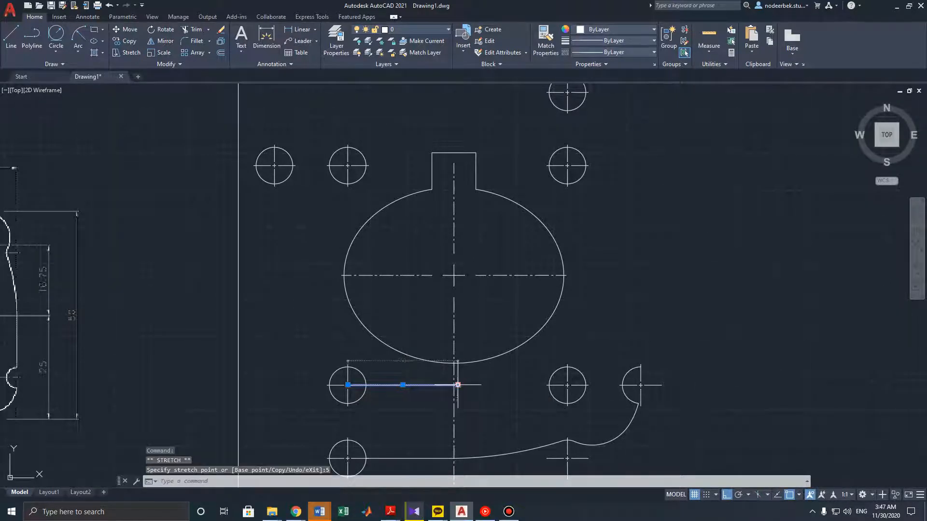
Compare the lengthened line with the circle-to-centreline distance dimensioned in the reference drawing, and clear the selection
middle_click_drag(386, 409, 489, 366)
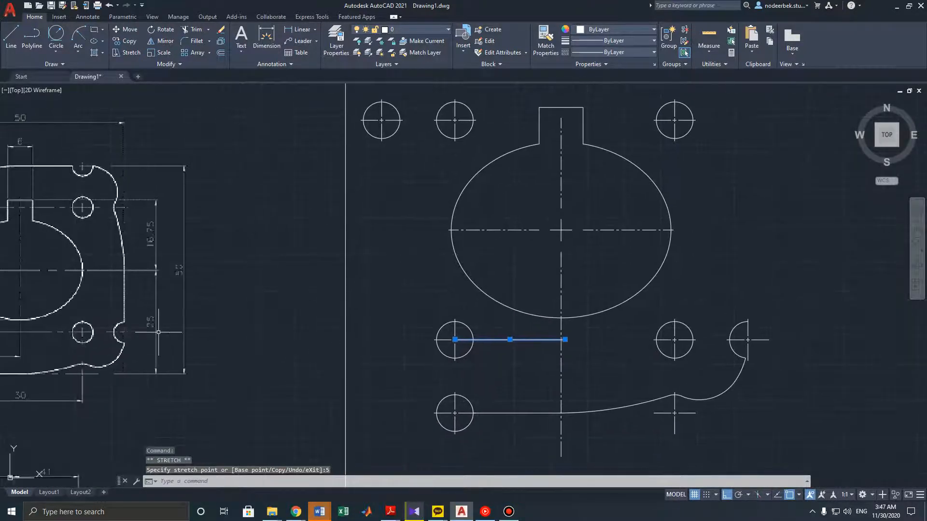
middle_click_drag(21, 332, 111, 322)
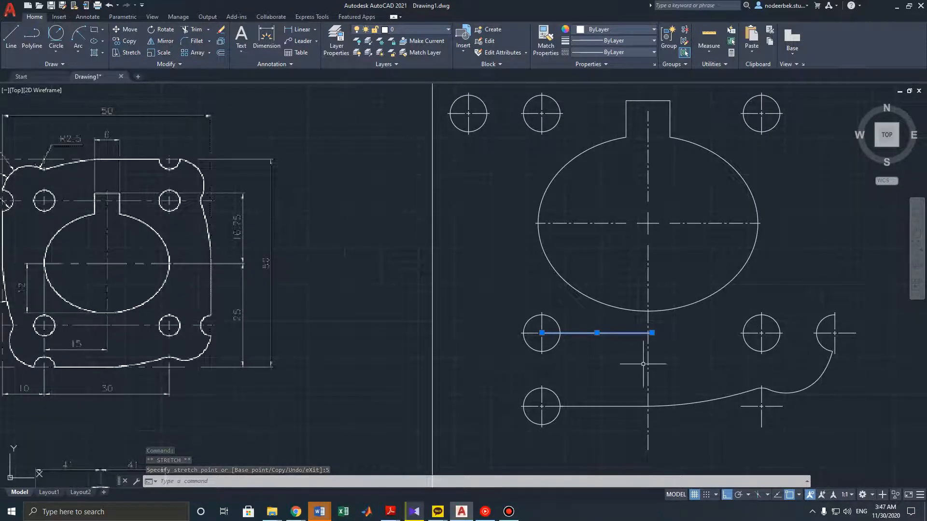
middle_click_drag(623, 356, 569, 348)
scroll(613, 325, "up", 4)
scroll(578, 347, "down", 2)
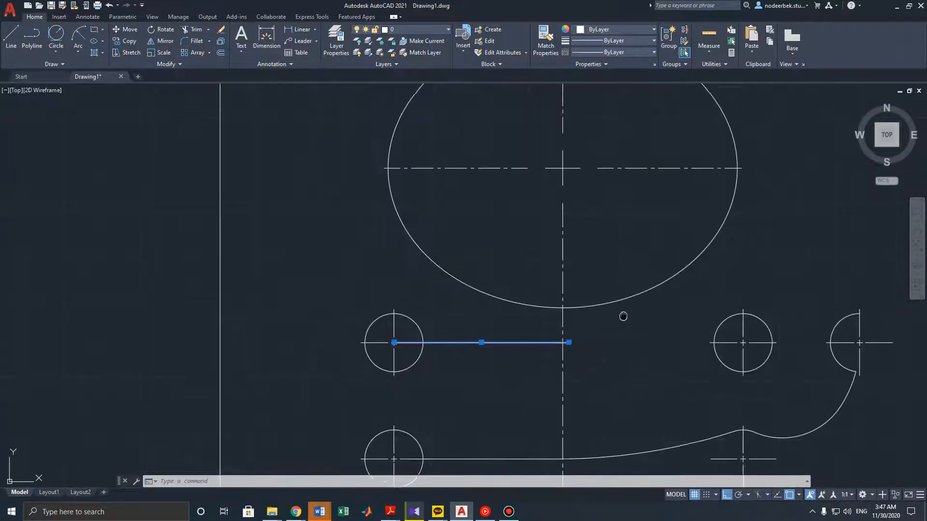
middle_click_drag(622, 317, 610, 378)
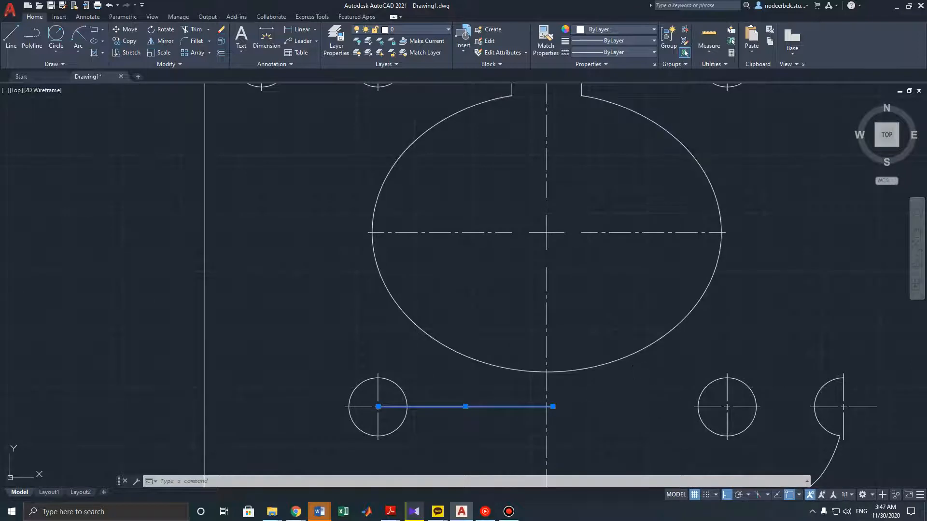
key("Escape")
key("Escape")
left_click(11, 37)
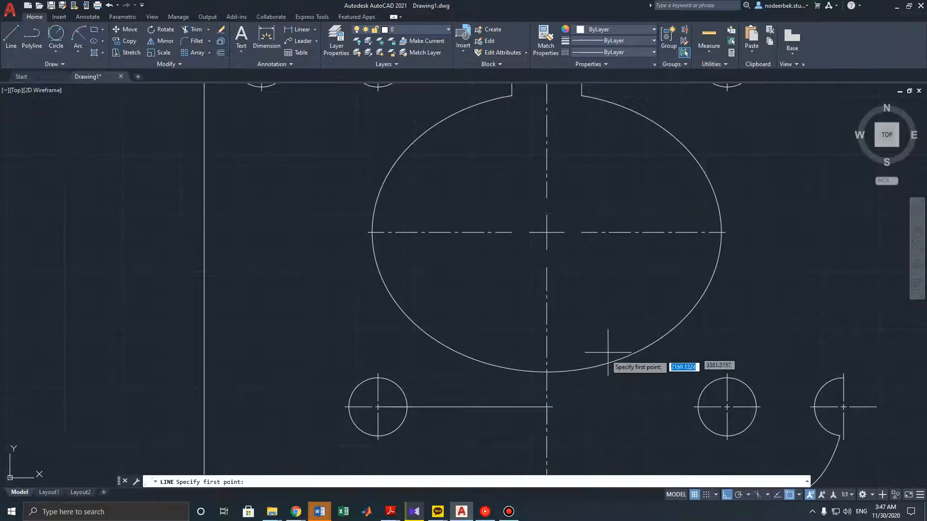
left_click(552, 407)
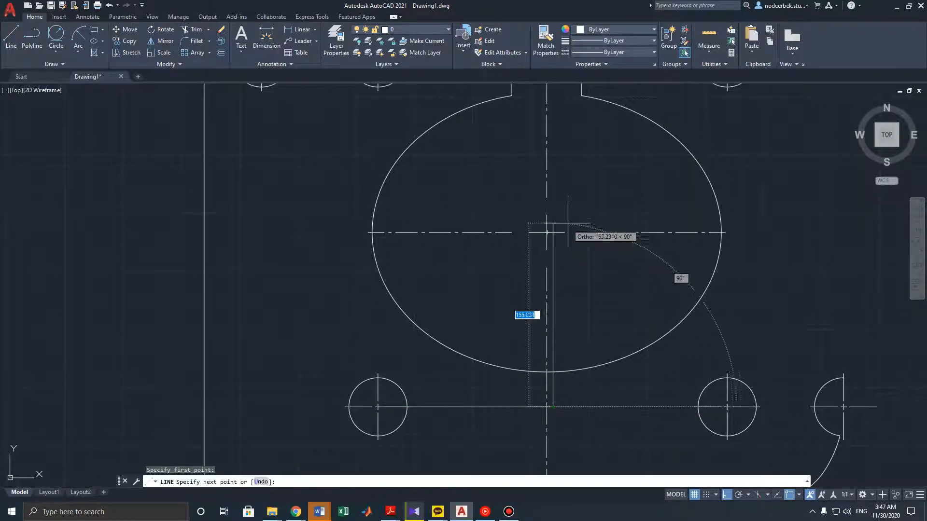
key("Escape")
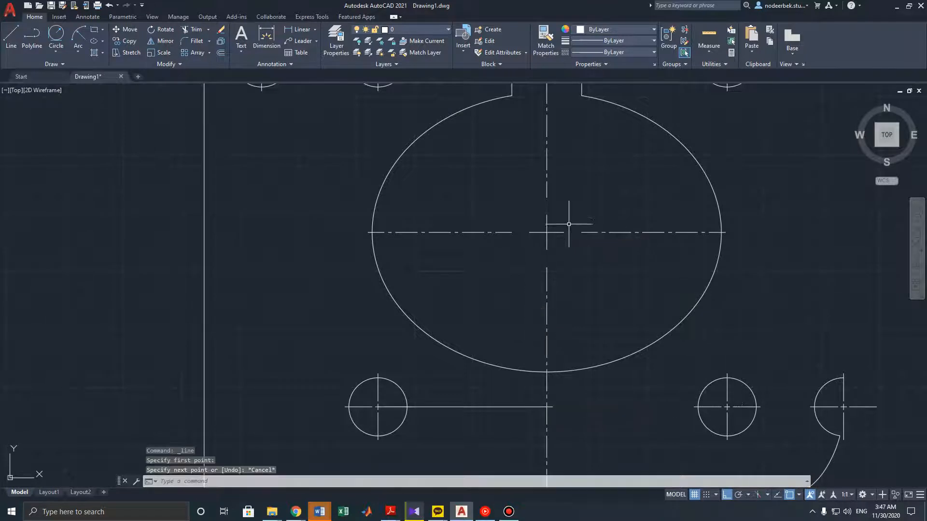
key("Escape")
Try moving the ellipse, its rectangular notch and both centrelines 50 units to the right, and undo the move
scroll(627, 319, "down", 2)
left_click(652, 340)
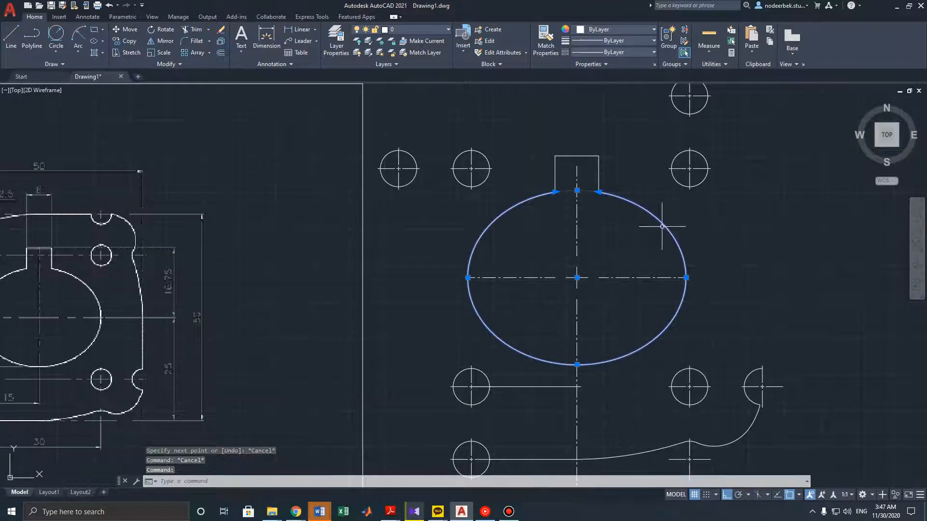
left_click(611, 278)
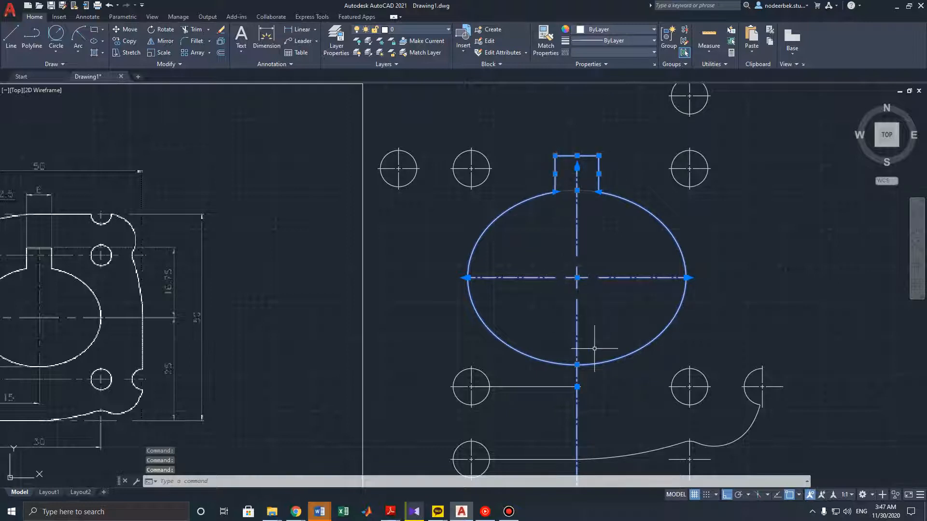
middle_click_drag(577, 338, 576, 255)
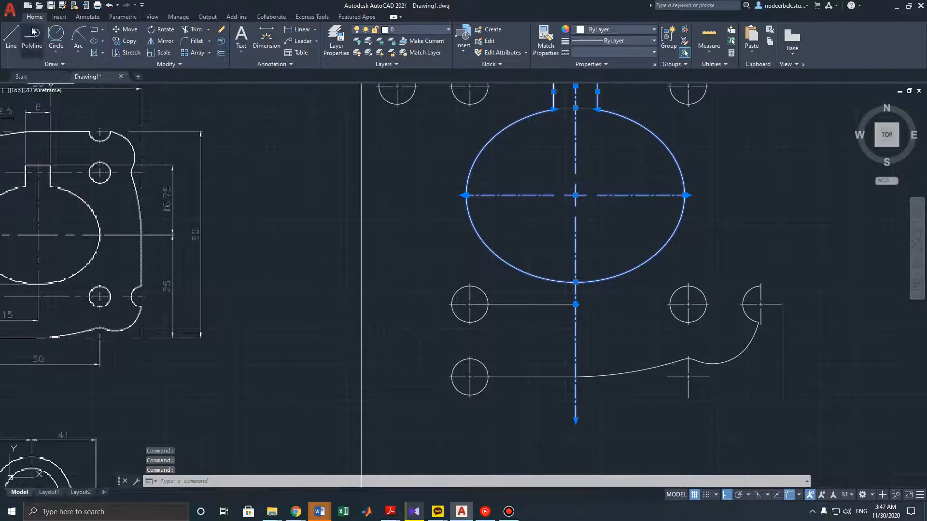
left_click(125, 29)
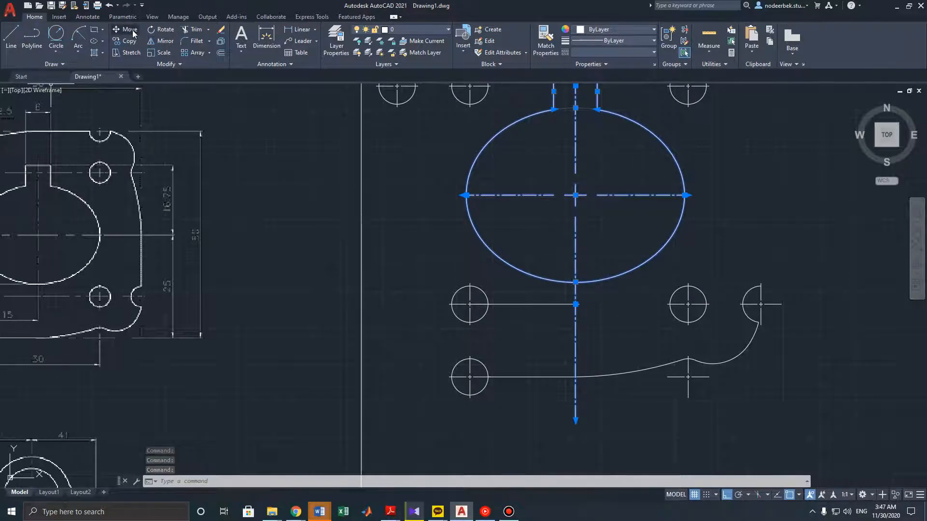
left_click(575, 195)
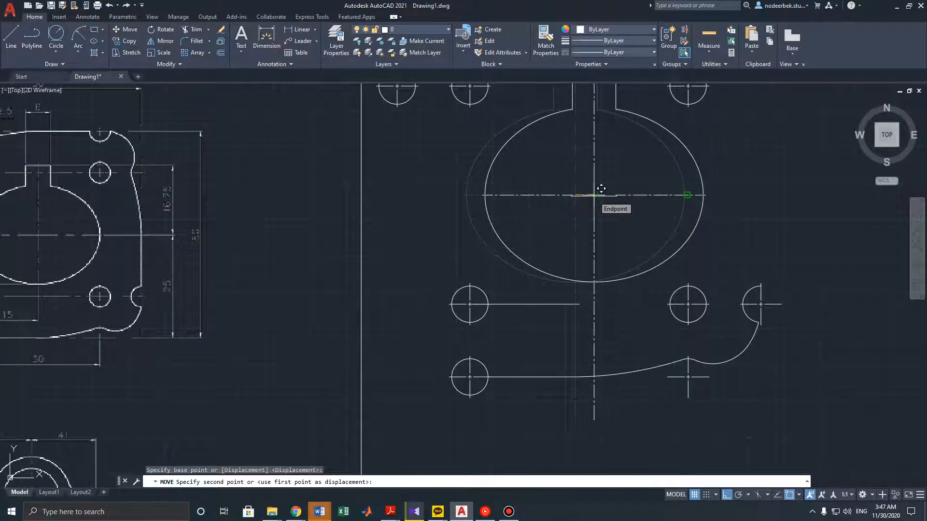
type("50")
key("Return")
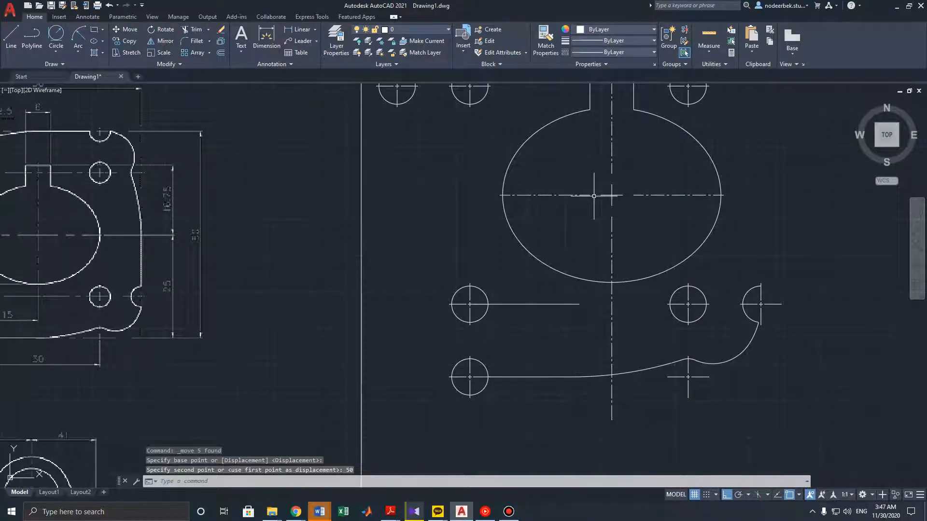
key("ctrl+z")
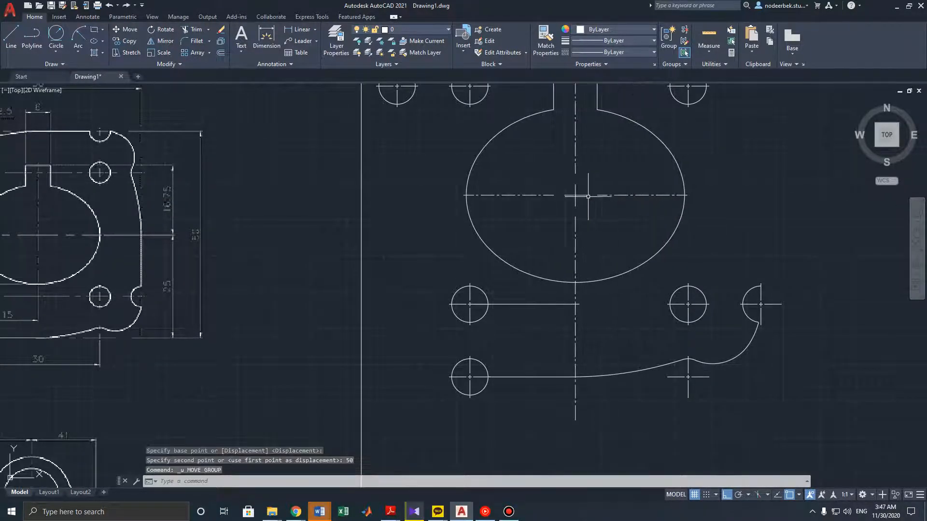
Move the ellipse, its rectangular notch and both centrelines 5 units to the right
mouse_move(588, 196)
middle_mouse_down()
mouse_move(593, 227)
mouse_move(615, 254)
middle_mouse_up()
left_click(615, 248)
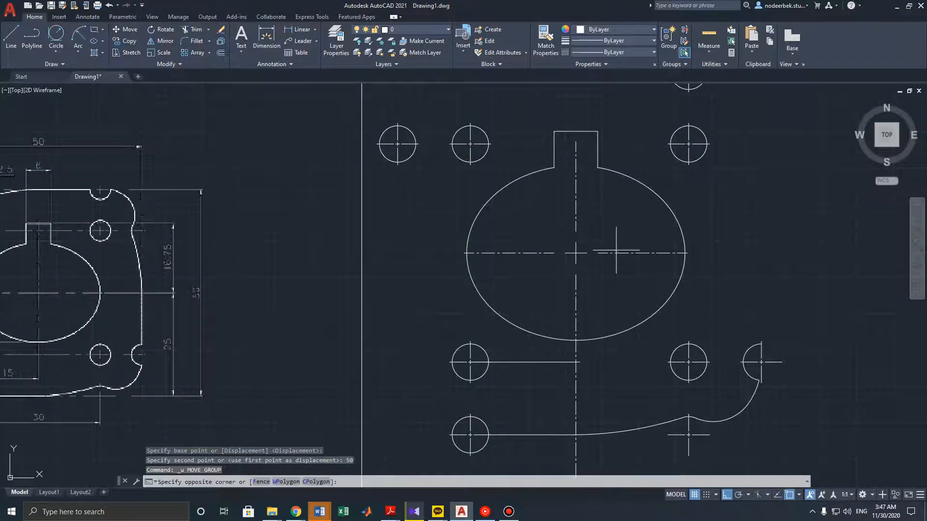
left_click(615, 252)
left_click(604, 169)
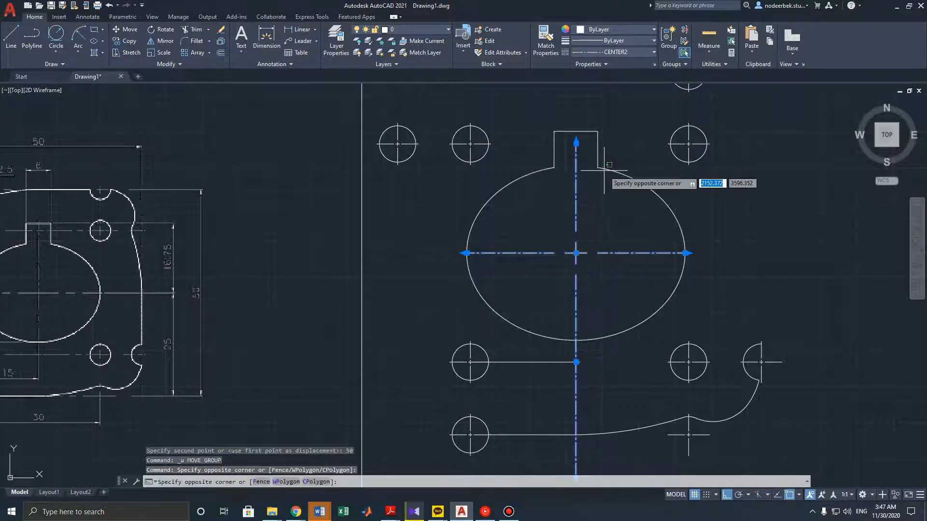
left_click(605, 169)
left_click(604, 166)
left_click(605, 168)
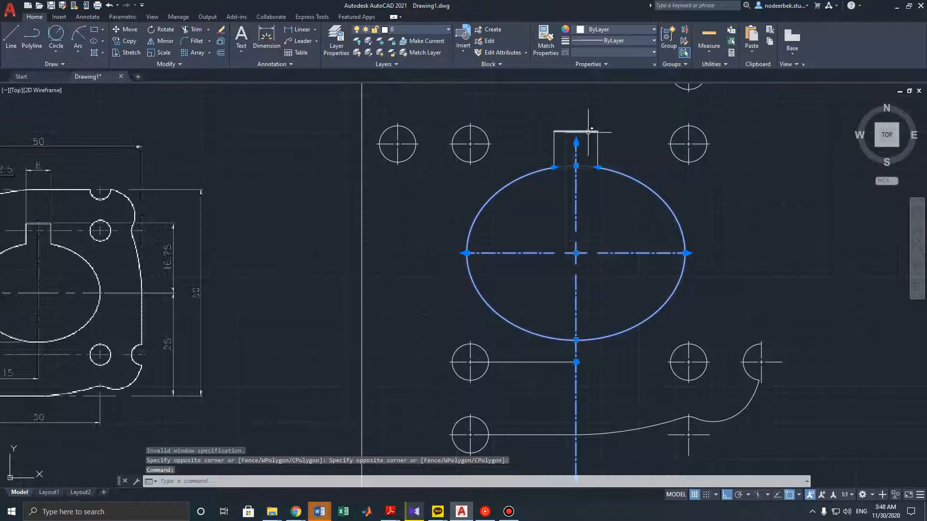
left_click(602, 144)
mouse_move(545, 120)
left_mouse_down()
mouse_move(627, 130)
mouse_move(530, 140)
mouse_move(531, 124)
left_mouse_up()
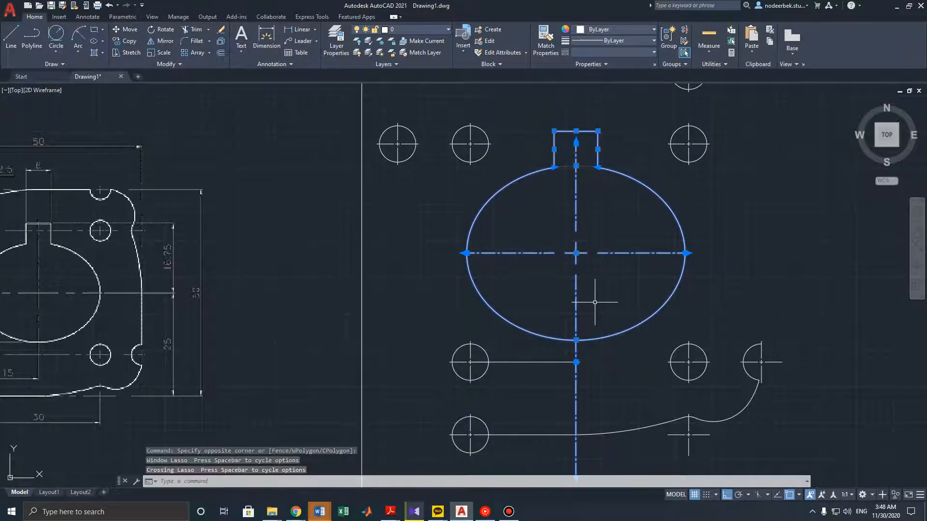
middle_click_drag(603, 284, 602, 259)
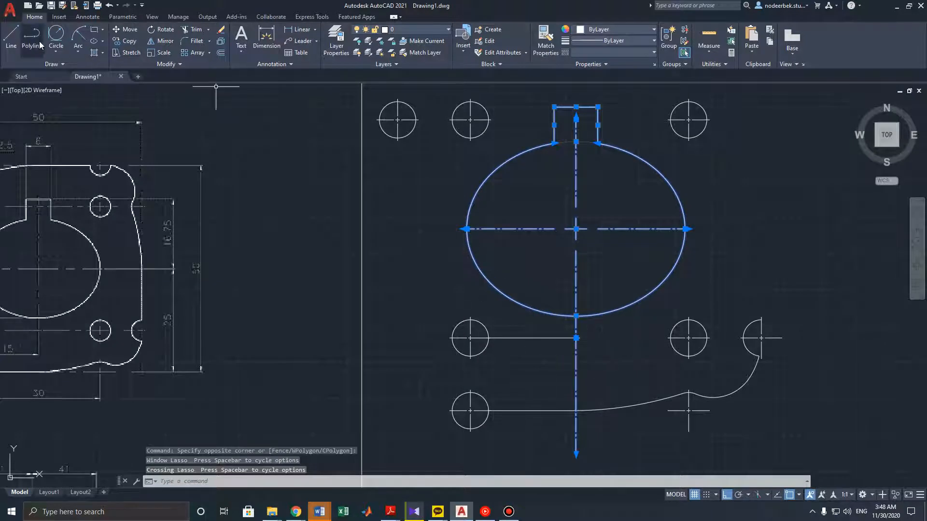
left_click(127, 29)
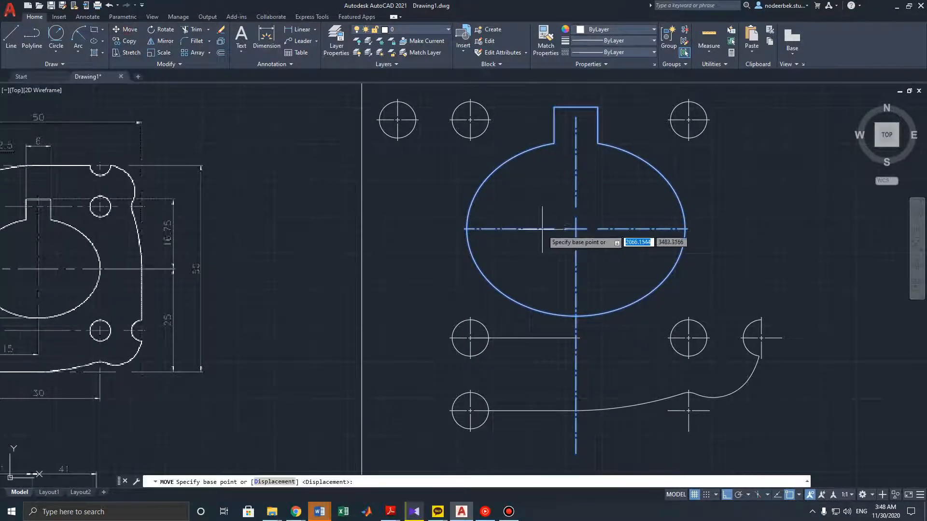
left_click(575, 229)
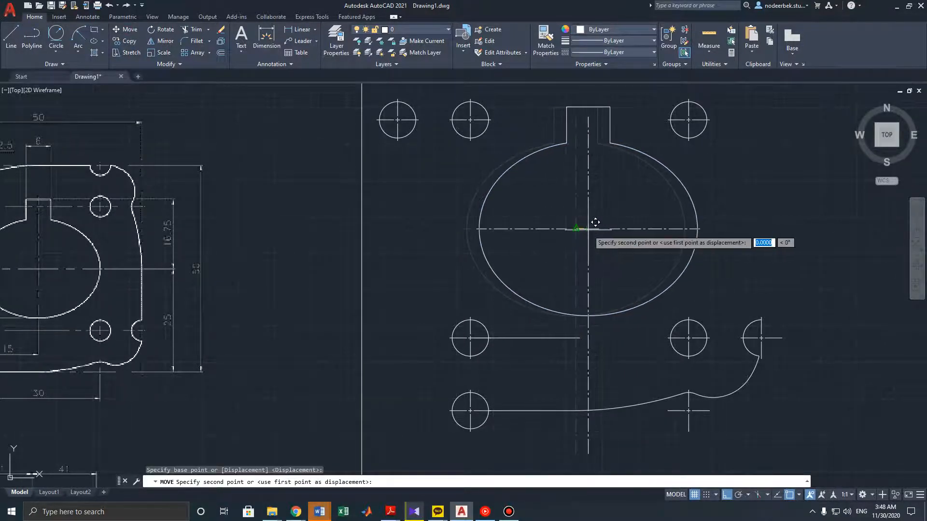
type("5")
key("Return")
Erase the horizontal helper line between the lower-left hole's centre and the vertical centreline
scroll(571, 362, "up", 6)
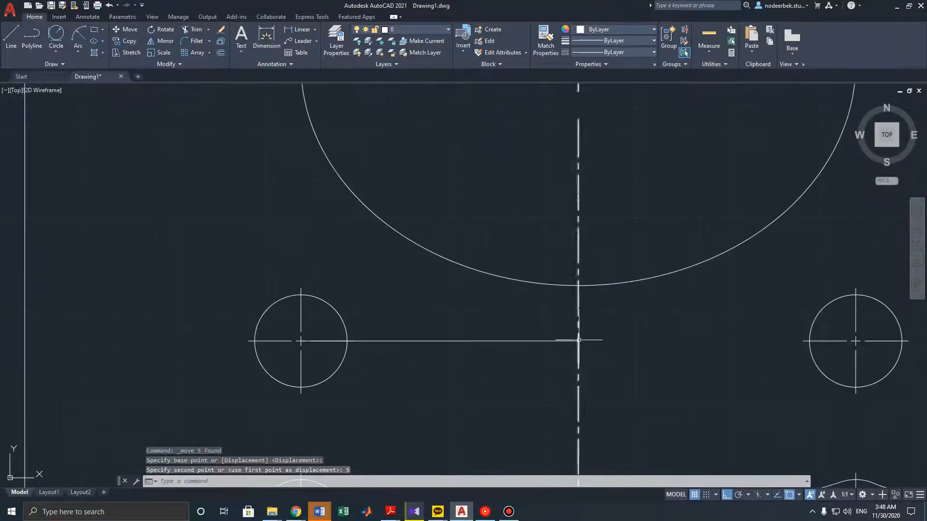
scroll(571, 362, "down", 8)
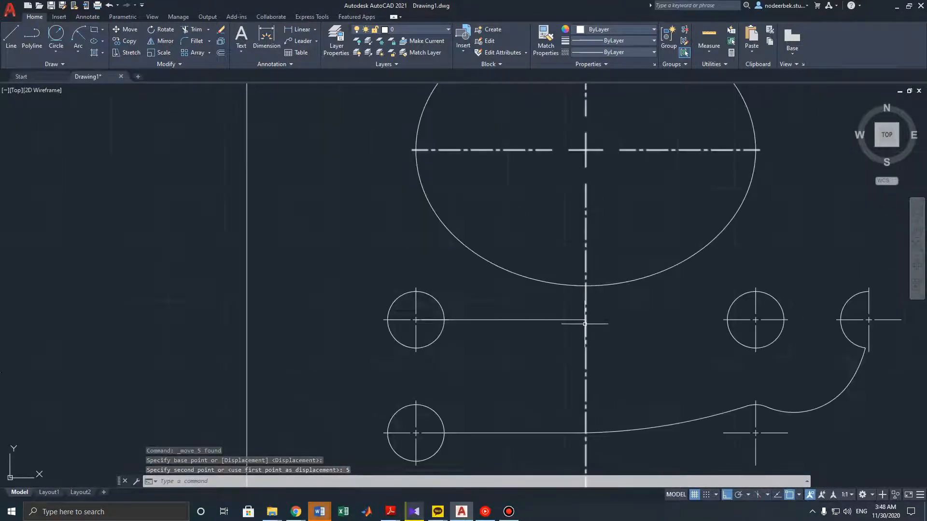
key("Escape")
left_click(547, 319)
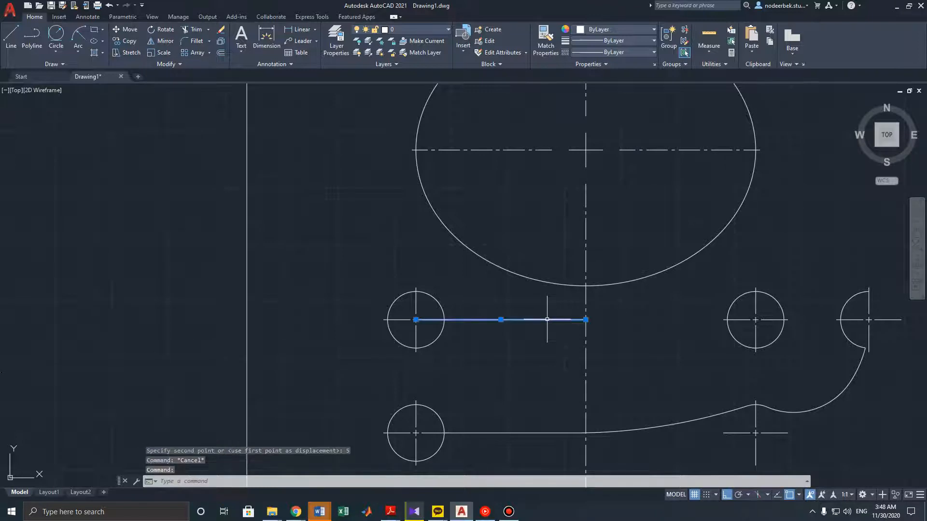
key("Delete")
Rotate a copy of the bottom edge line, lower-right curves, hole and half-circle notch by 90° about the ellipse's centre
scroll(547, 319, "down", 5)
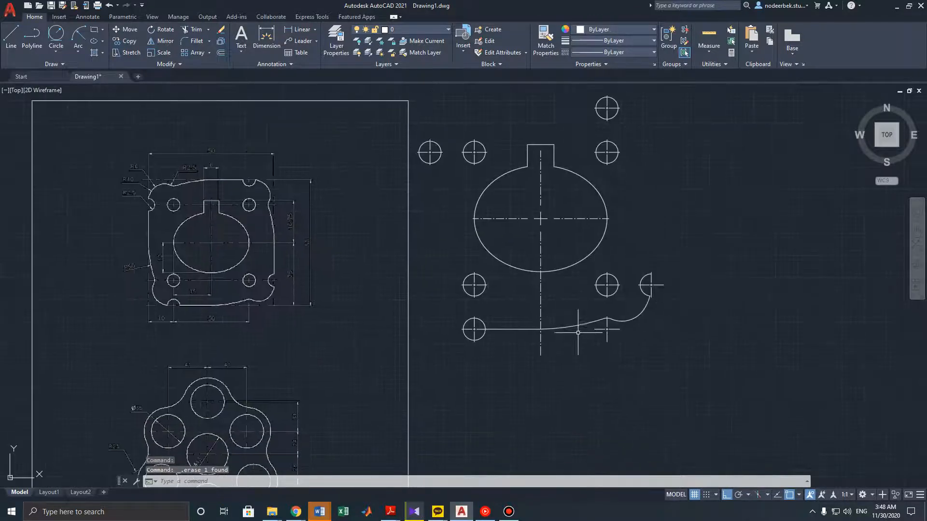
mouse_move(716, 252)
left_mouse_down()
mouse_move(590, 332)
mouse_move(593, 275)
mouse_move(579, 289)
left_mouse_up()
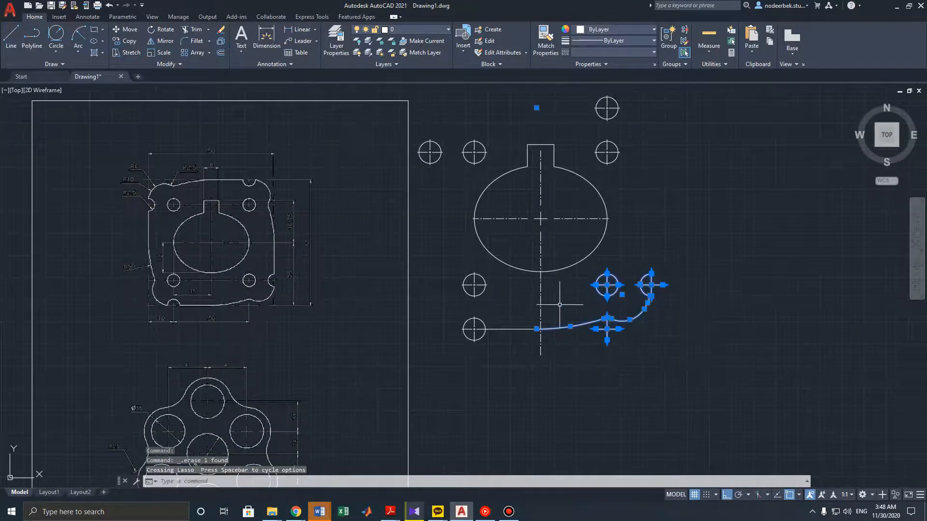
middle_click_drag(560, 305, 575, 322)
scroll(575, 322, "up", 2)
left_click(525, 347)
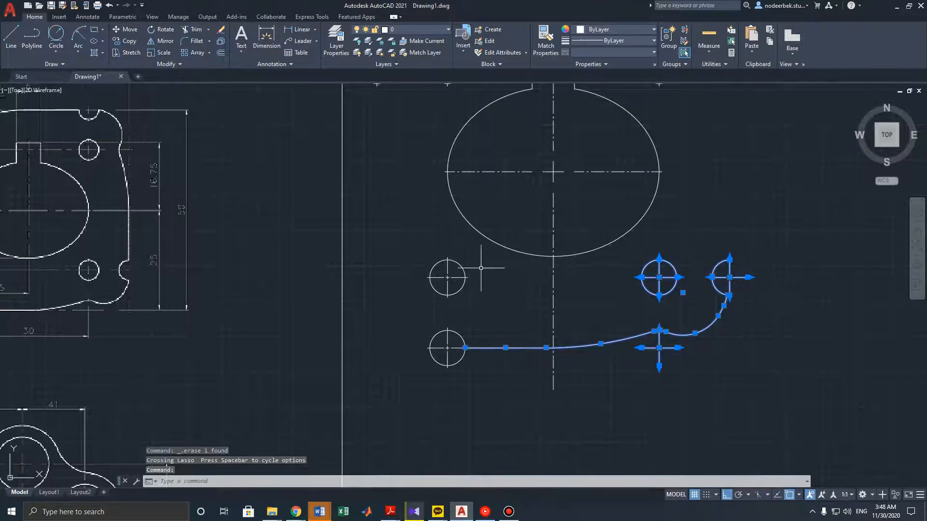
left_click(161, 31)
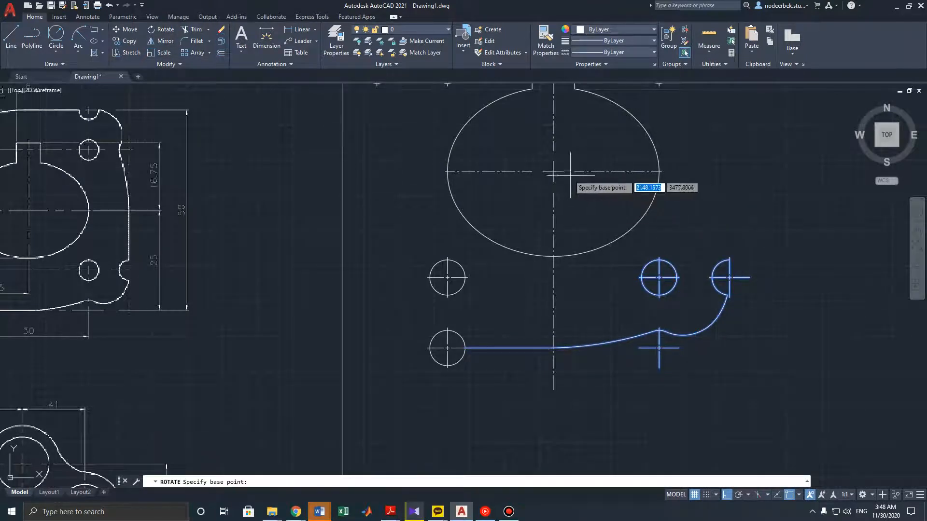
left_click(553, 171)
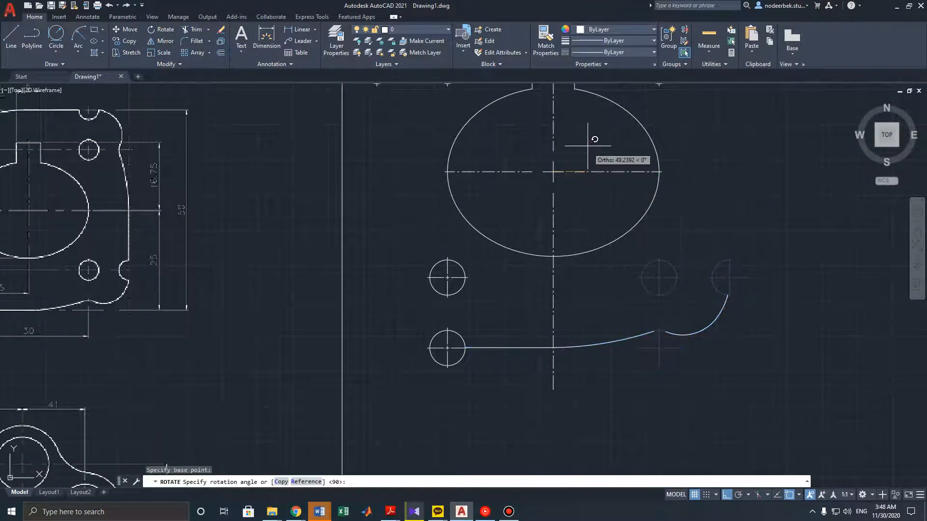
middle_click_drag(587, 139, 571, 224)
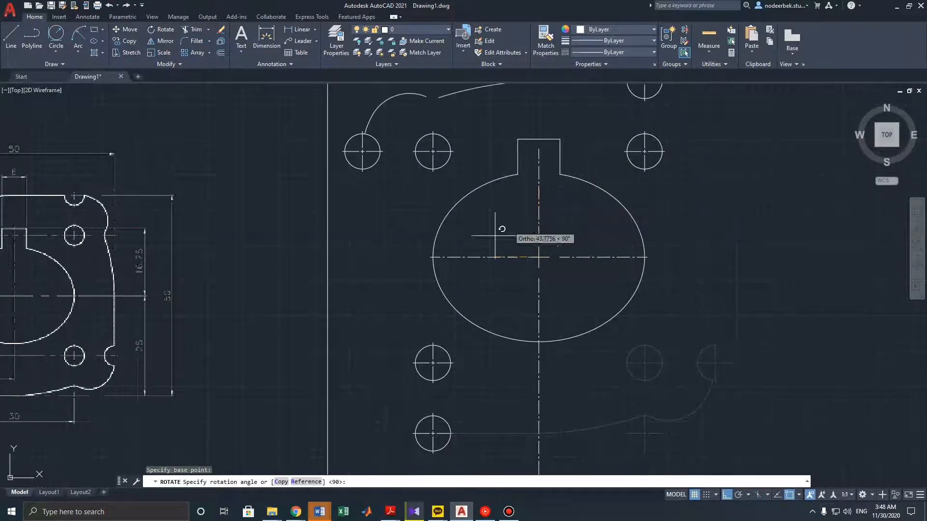
left_click(284, 482)
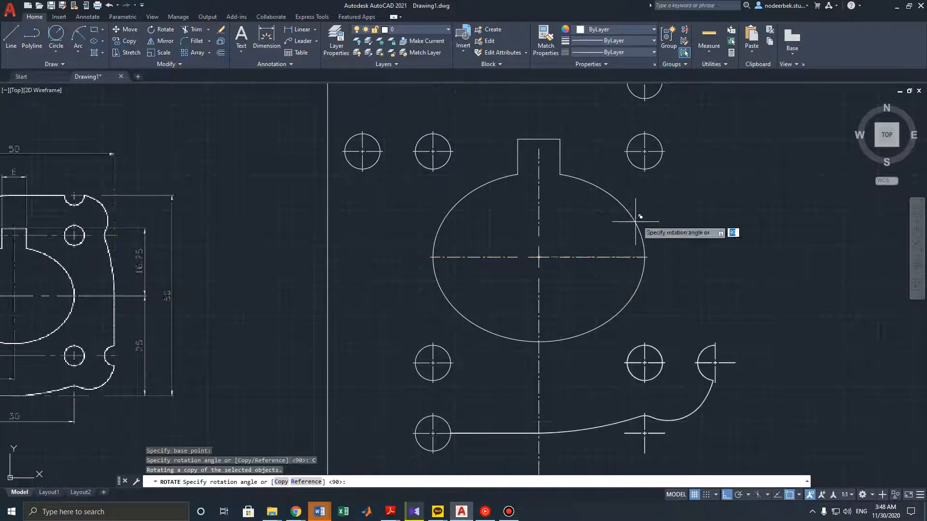
middle_click_drag(699, 237, 675, 339)
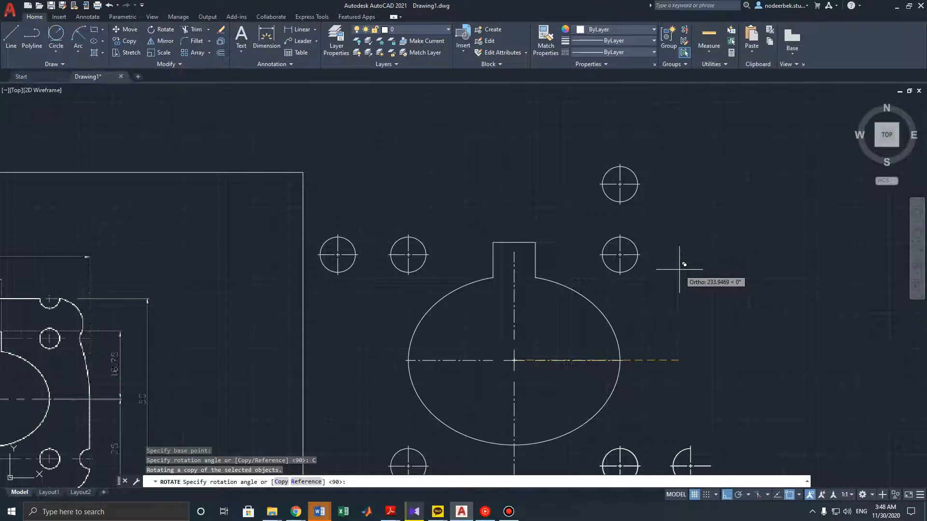
type("90")
key("Return")
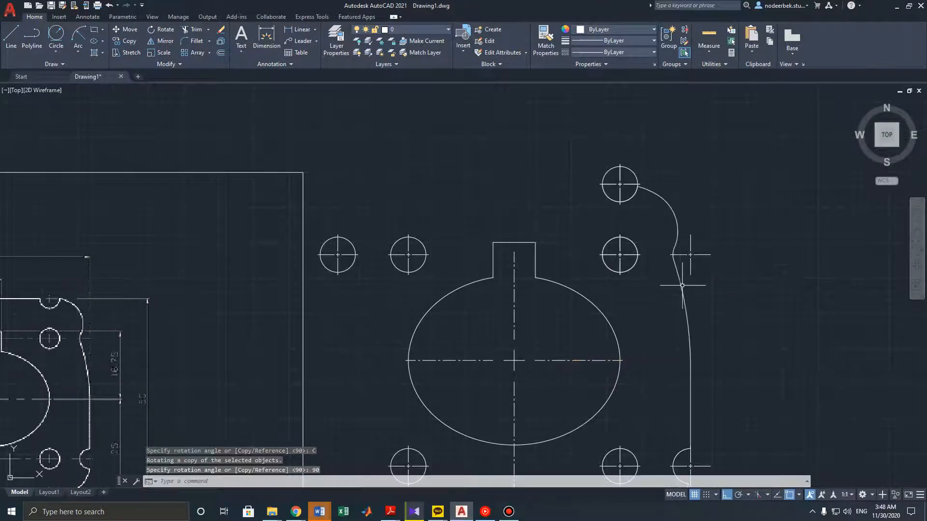
Inspect the lower-right corner curves and the right edge at the half-circle notch, and compare the outline with the reference drawing
scroll(681, 285, "down", 2)
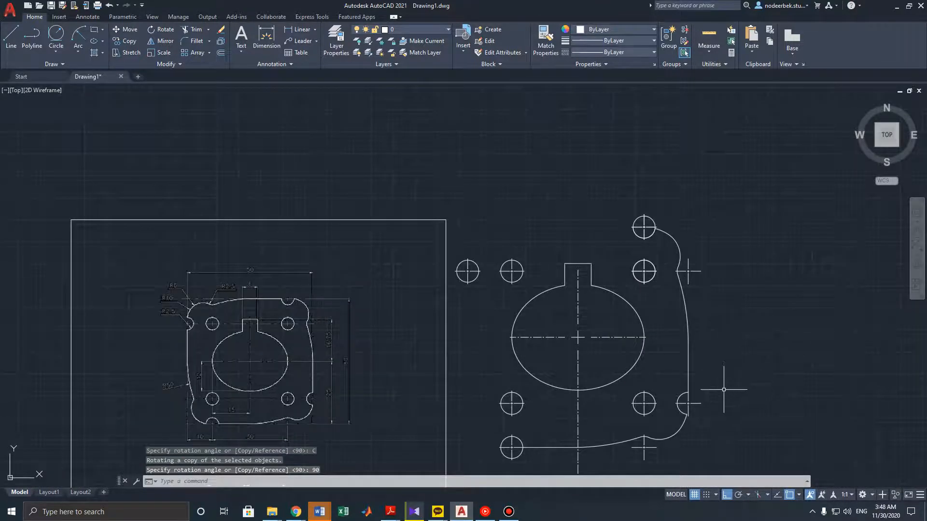
scroll(719, 381, "up", 4)
scroll(683, 269, "up", 4)
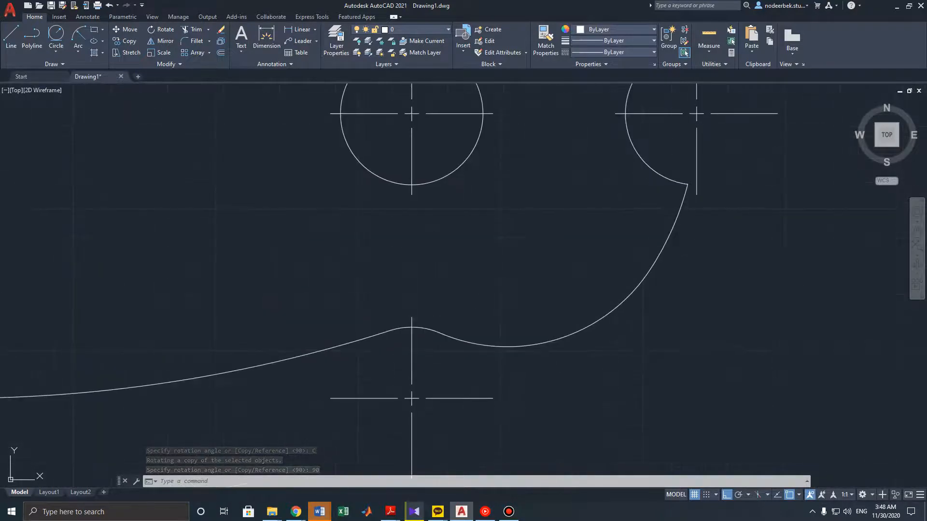
scroll(705, 343, "down", 7)
scroll(722, 373, "up", 5)
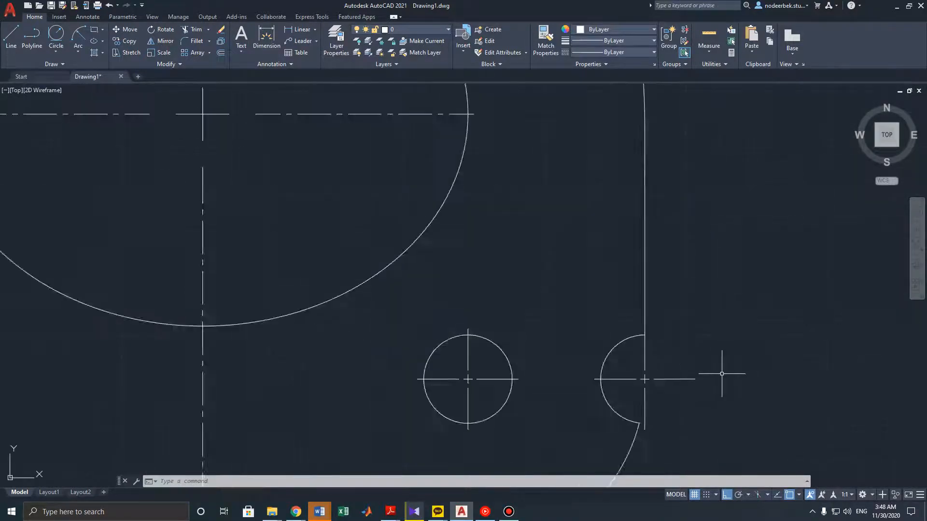
scroll(685, 360, "up", 3)
scroll(627, 314, "down", 7)
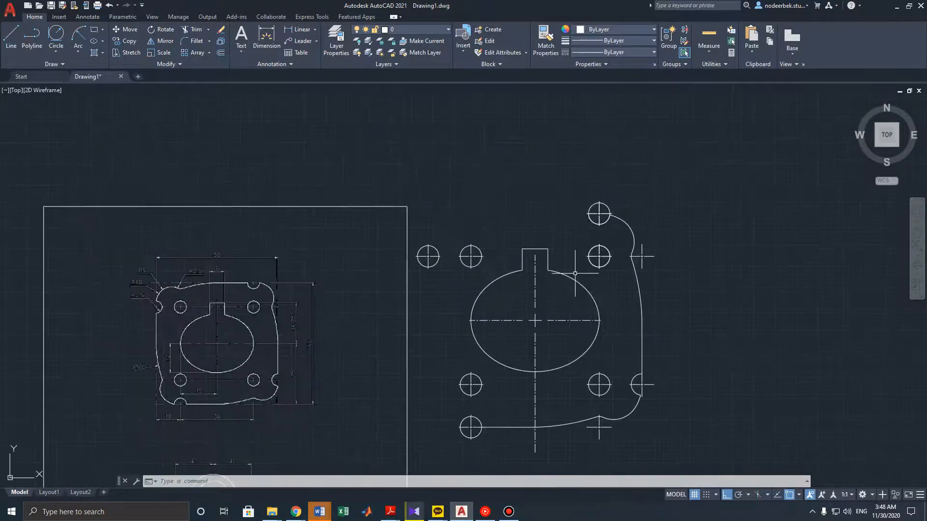
mouse_move(575, 273)
middle_mouse_down()
mouse_move(588, 295)
mouse_move(601, 234)
middle_mouse_up()
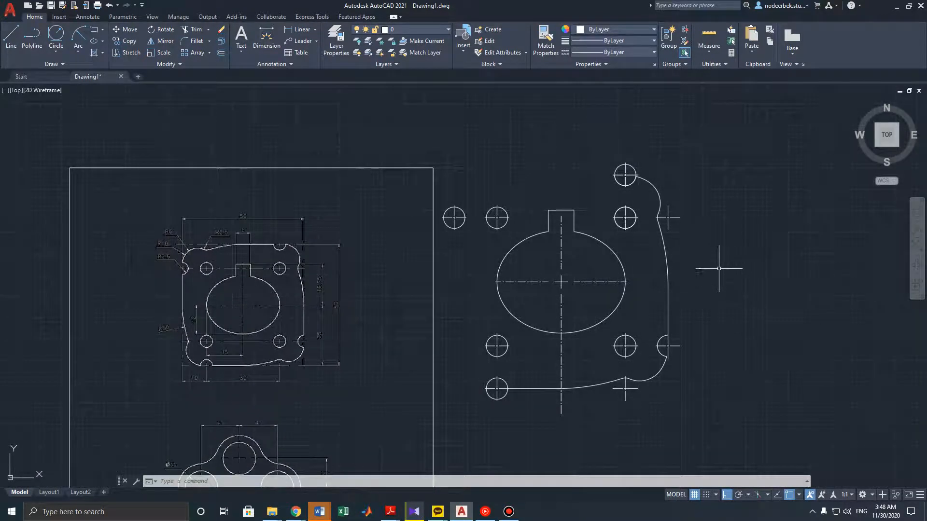
middle_click_drag(712, 266, 706, 278)
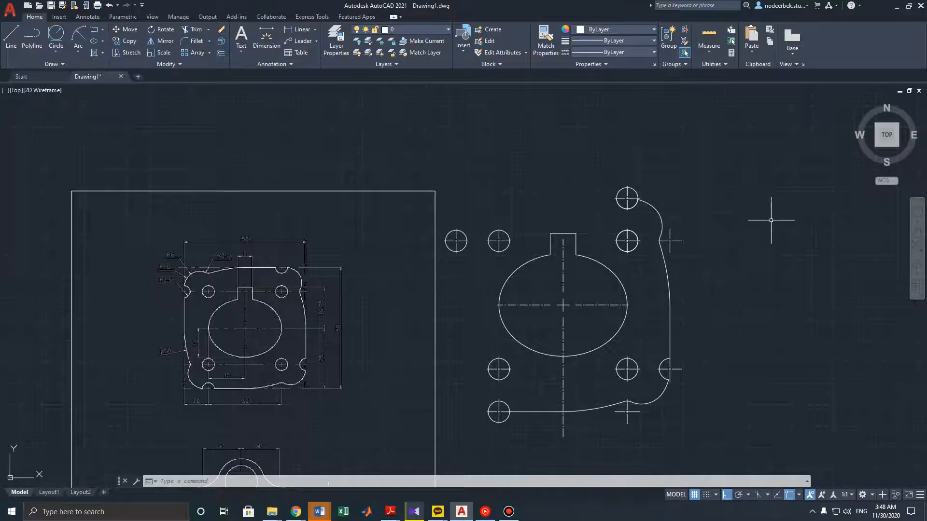
Rotate a copy of the right side's upper curves and their centre mark by 90° about the ellipse's centre onto the upper-left corner
mouse_move(748, 183)
left_mouse_down()
mouse_move(724, 301)
mouse_move(678, 314)
mouse_move(646, 285)
left_mouse_up()
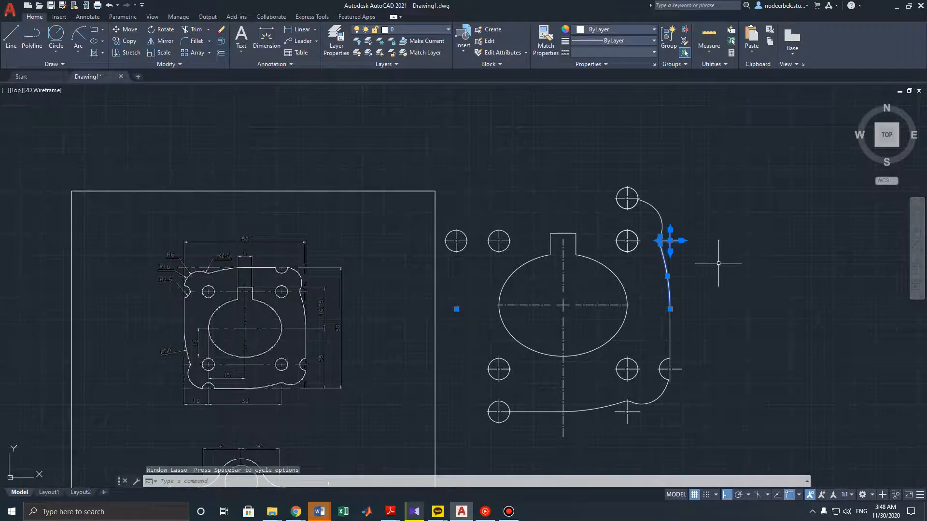
scroll(673, 251, "up", 4)
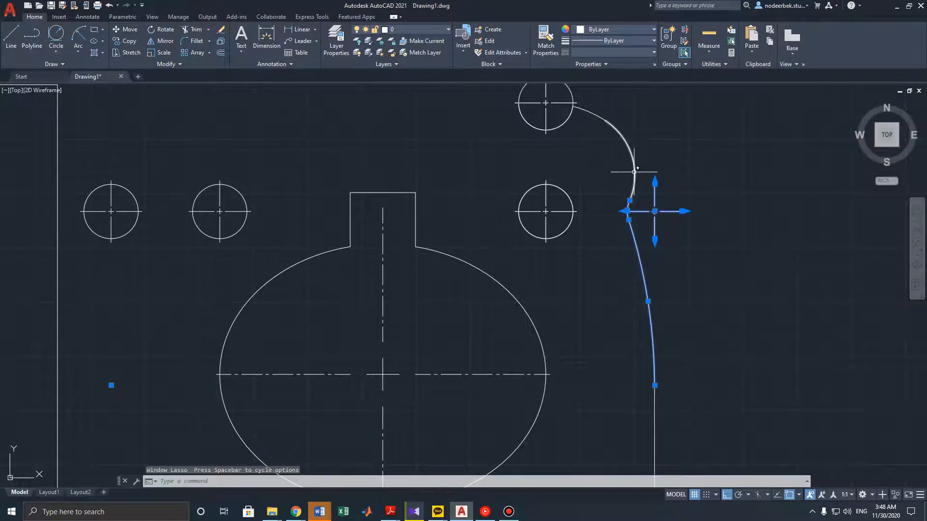
left_click(634, 170)
left_click(600, 118)
middle_click_drag(591, 149, 606, 228)
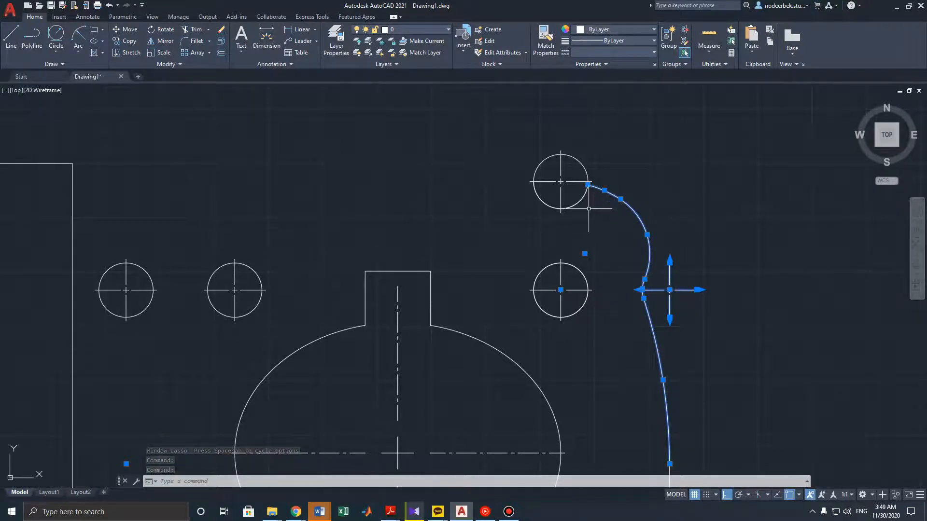
mouse_move(621, 371)
middle_mouse_down()
mouse_move(625, 265)
mouse_move(616, 267)
mouse_move(618, 300)
middle_mouse_up()
scroll(625, 264, "down", 3)
scroll(624, 268, "up", 2)
scroll(644, 223, "up", 3)
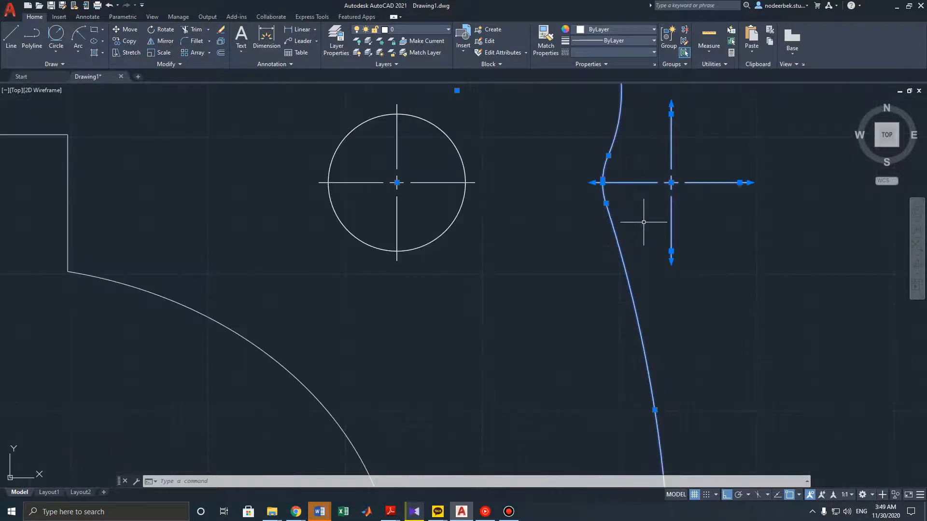
scroll(602, 275, "down", 1)
scroll(598, 272, "down", 2)
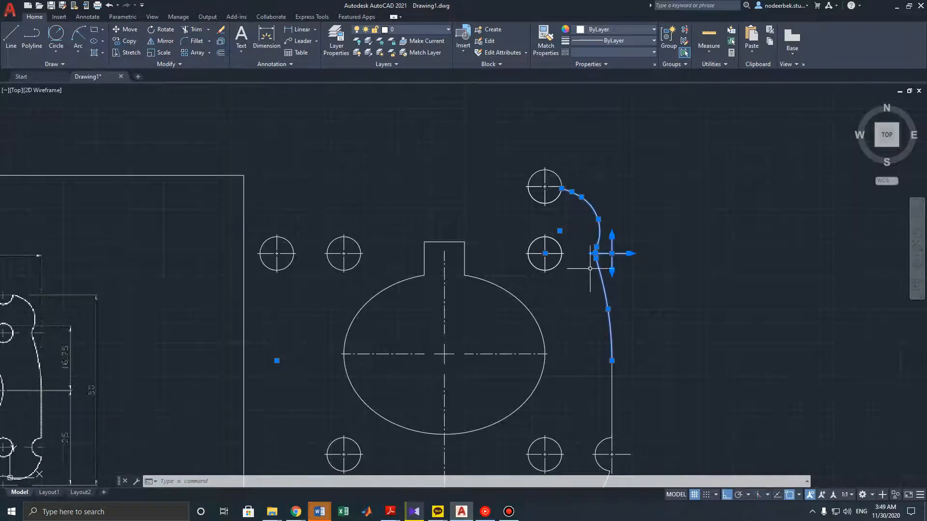
left_click(162, 30)
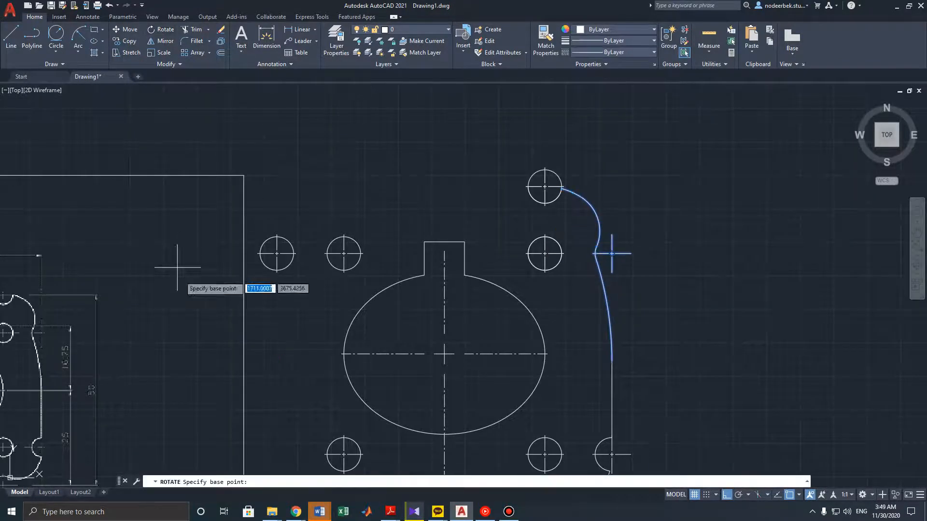
left_click(444, 354)
type("c")
key("Return")
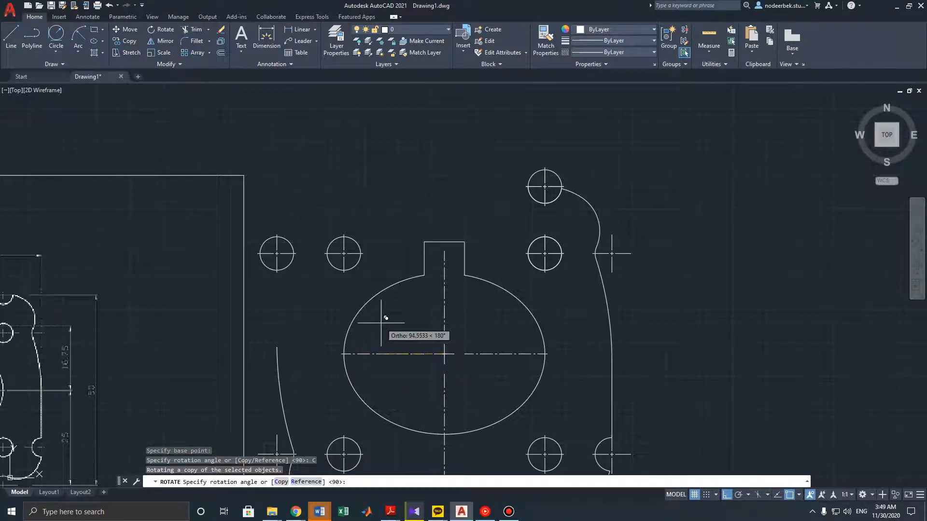
left_click(508, 231)
key("Escape")
key("Escape")
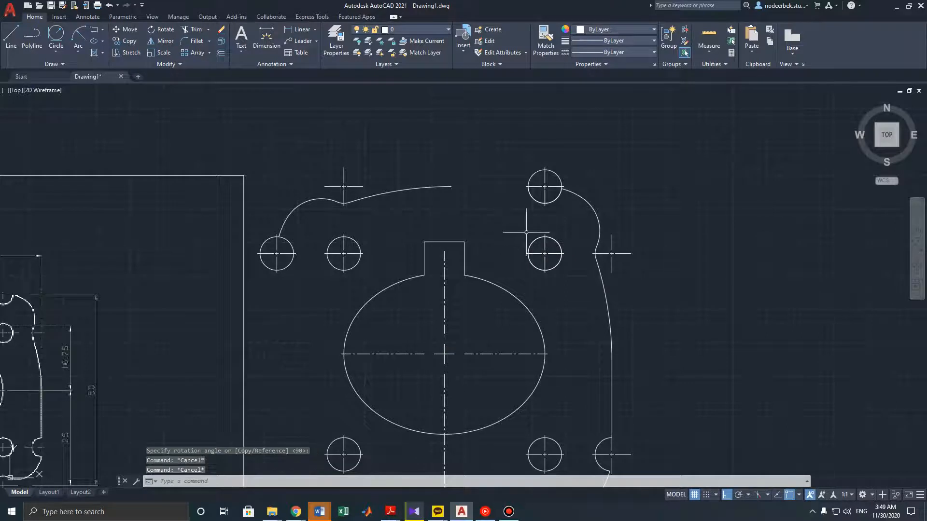
left_click(612, 392)
key("Escape")
key("Escape")
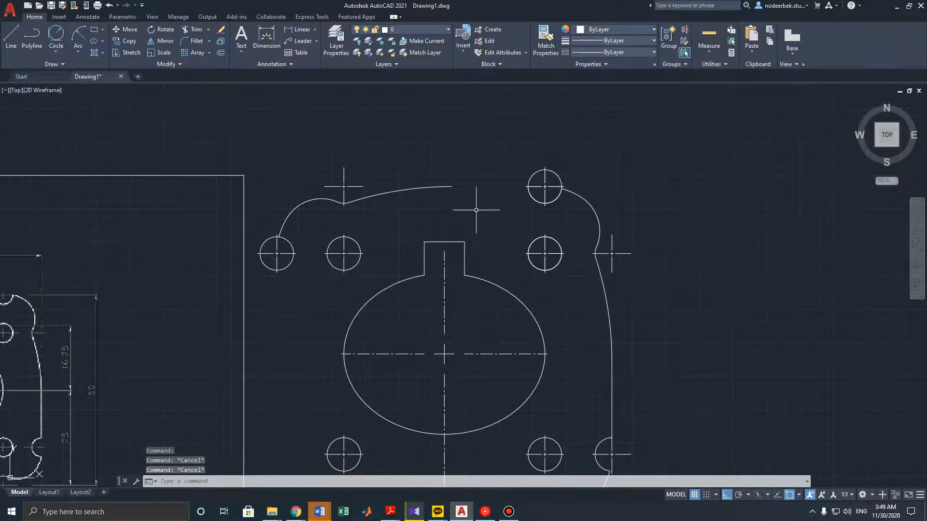
Draw a straight top edge line from the upper-right hole's left quadrant to the right end of the long upper curve
middle_click_drag(476, 209, 481, 241)
left_click(16, 35)
scroll(511, 210, "up", 4)
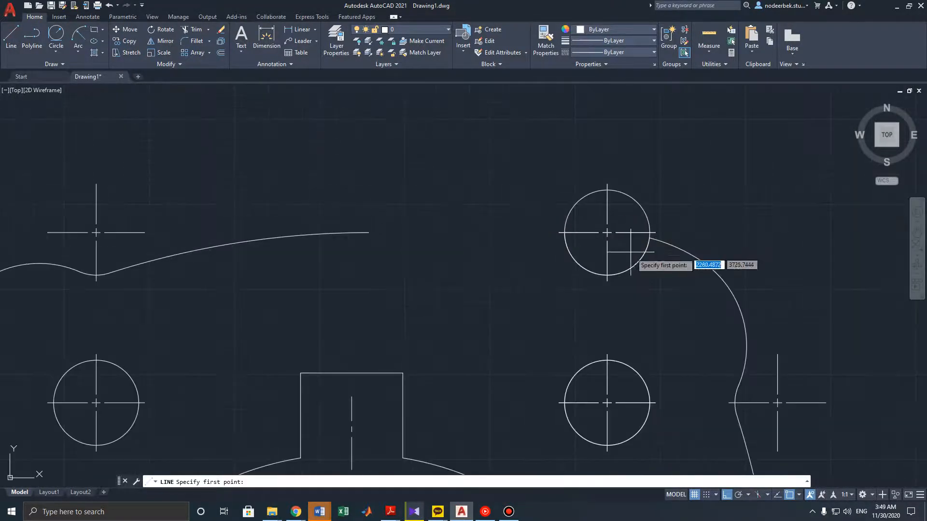
left_click(563, 232)
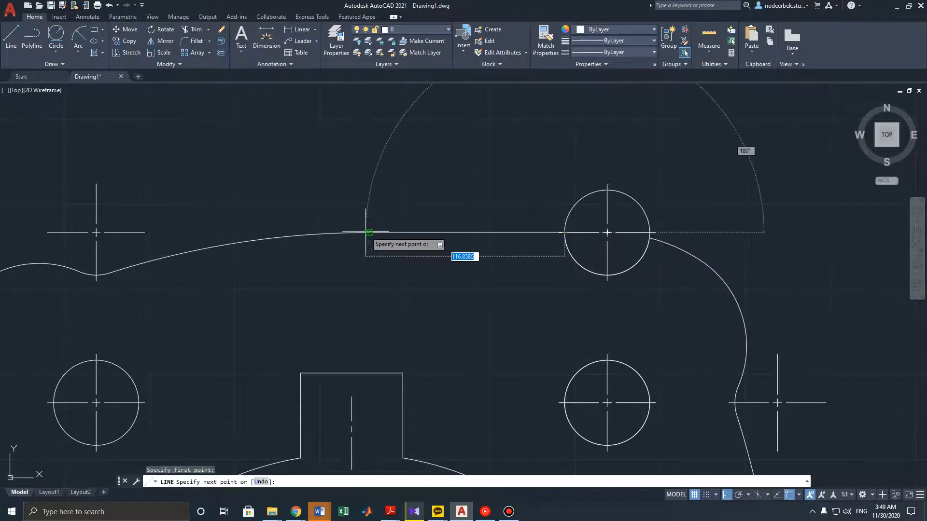
left_click(369, 233)
key("Escape")
key("Escape")
Rotate a copy of the top edge line, upper-left curves and their centre mark by 90° about the ellipse's centre
scroll(501, 321, "down", 4)
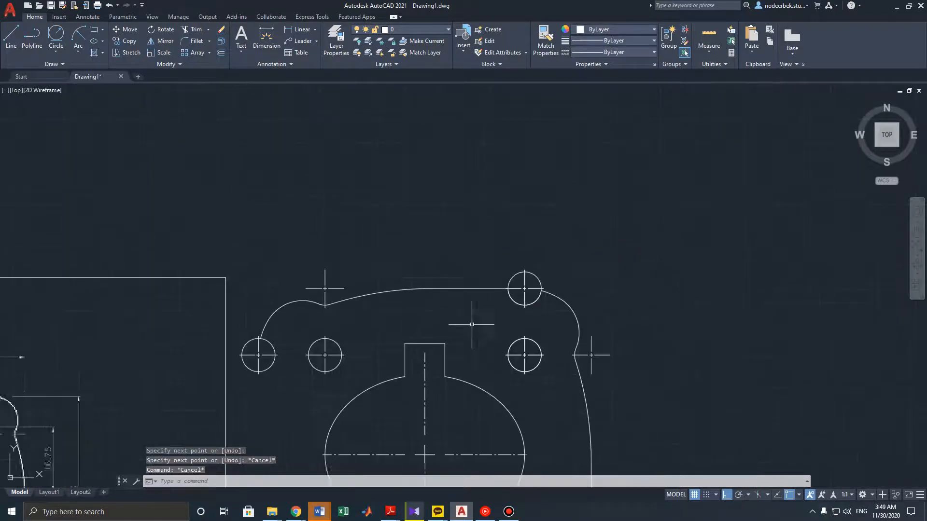
mouse_move(477, 319)
middle_mouse_down()
mouse_move(457, 300)
mouse_move(503, 204)
middle_mouse_up()
middle_click_drag(461, 163, 475, 220)
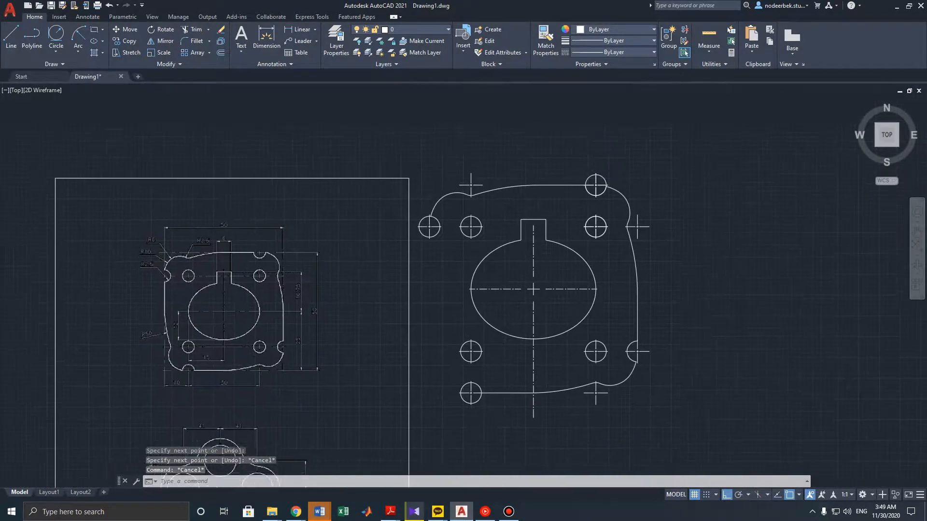
scroll(516, 179, "up", 4)
left_click(609, 196)
left_click(531, 197)
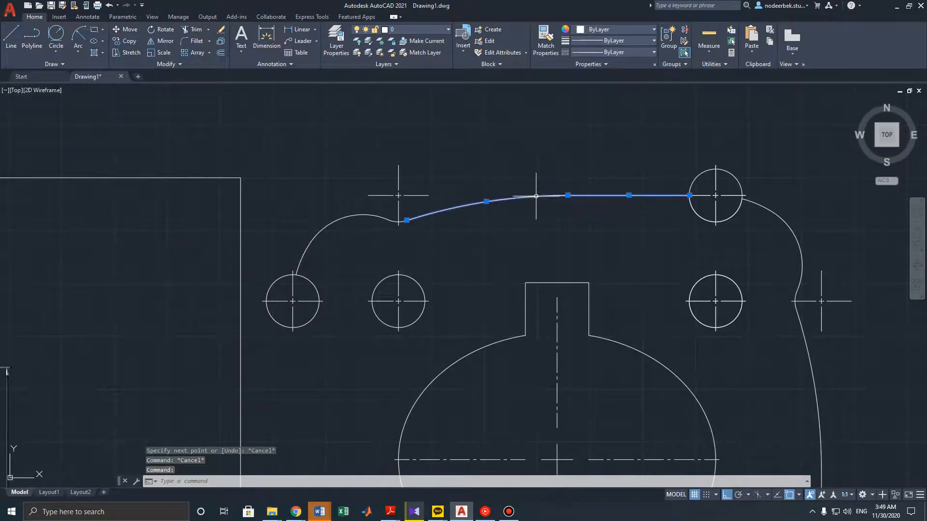
left_click(361, 213)
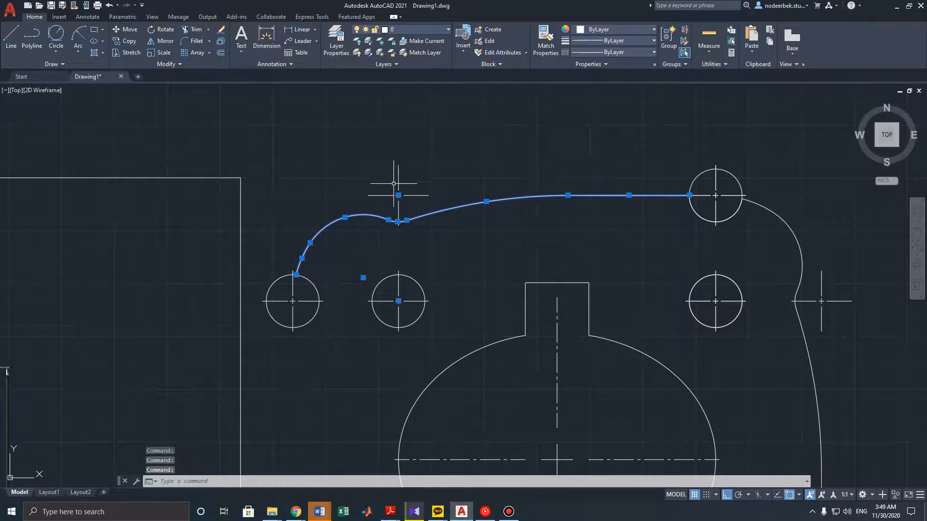
scroll(435, 203, "down", 3)
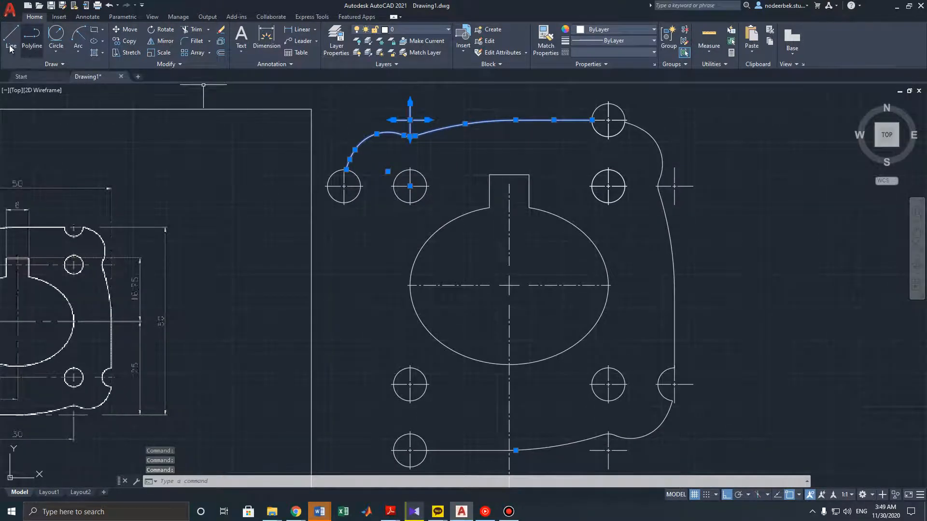
left_click(159, 29)
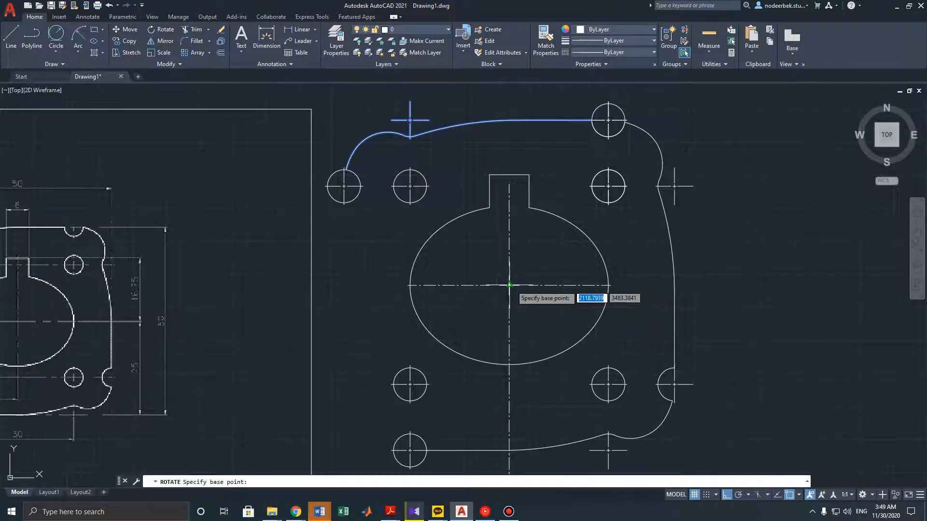
left_click(509, 284)
left_click(281, 481)
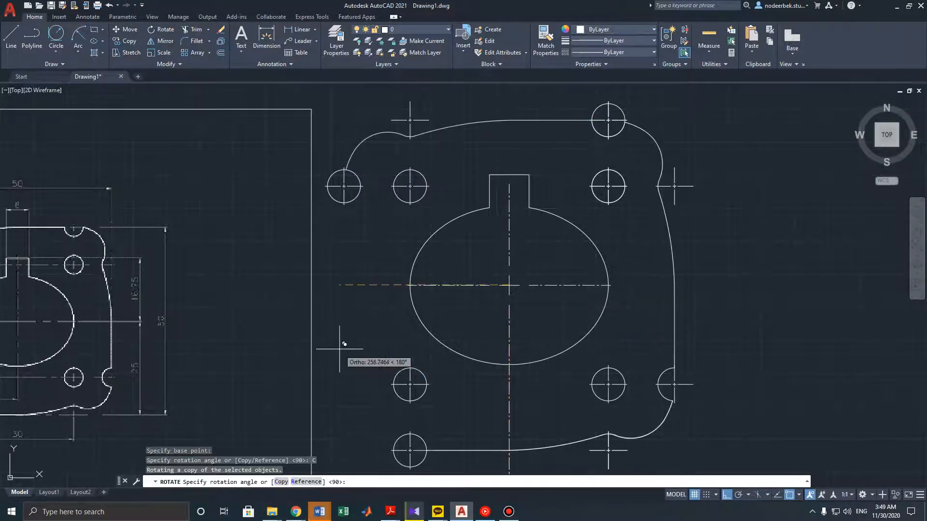
type("90")
key("Return")
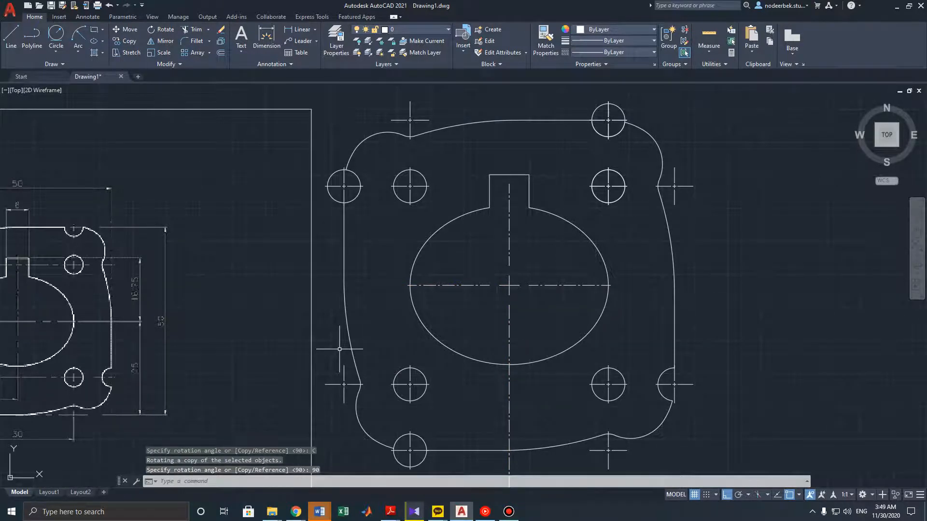
key("Escape")
key("Escape")
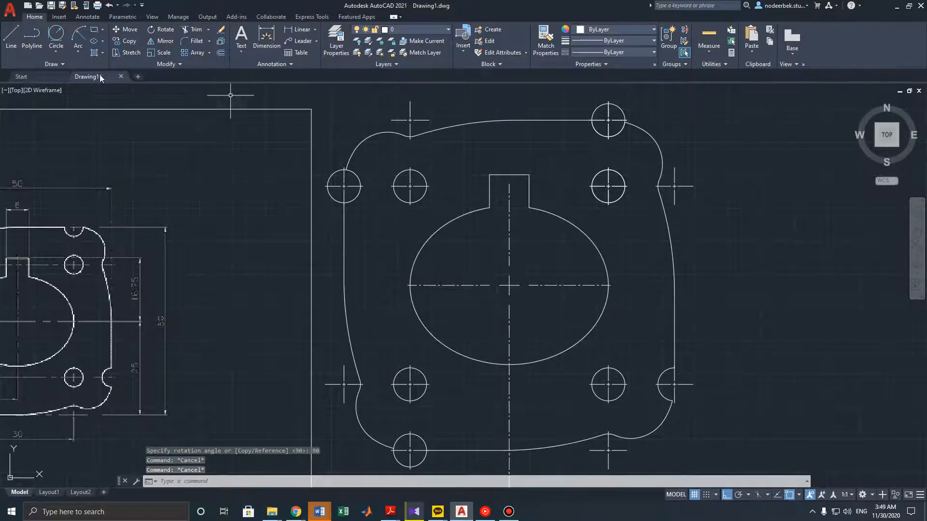
Trim the circle on the top edge at the upper-right corner so only its inner half-circle notch is left
left_click(201, 30)
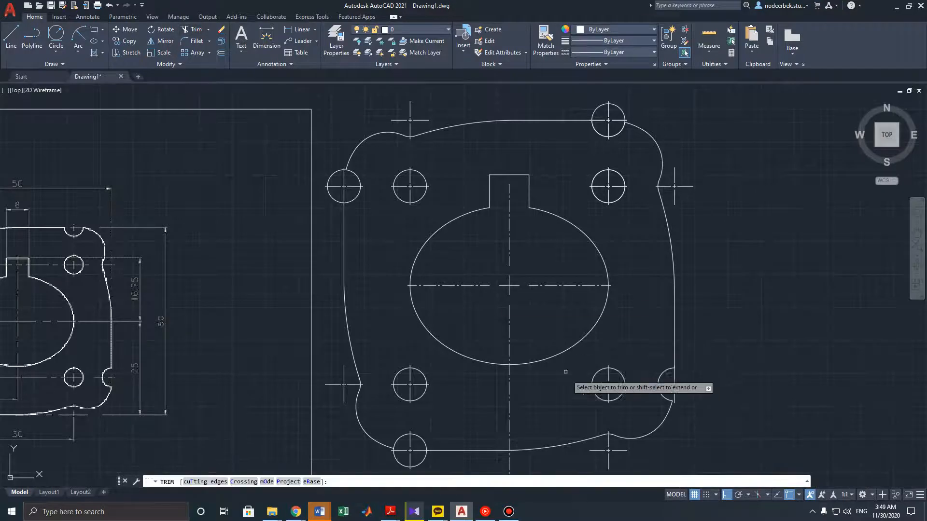
scroll(677, 391, "up", 8)
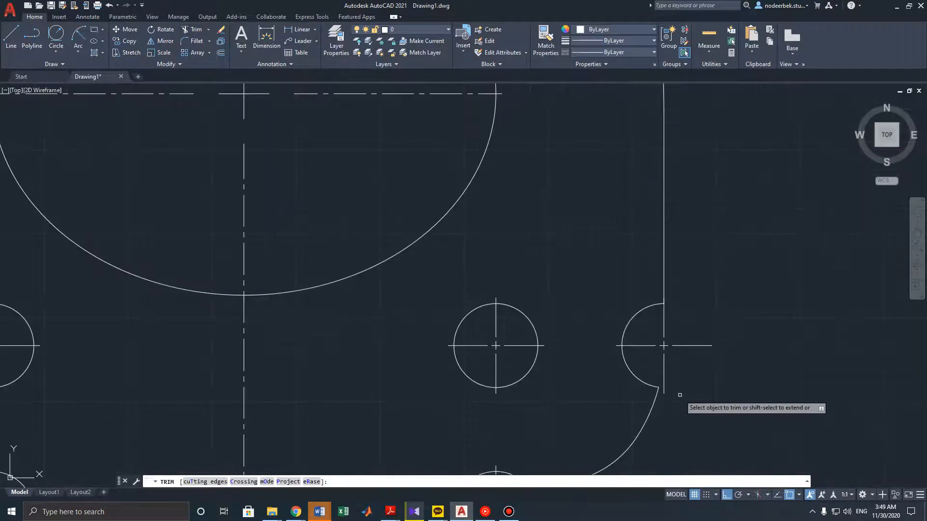
scroll(680, 382, "down", 6)
scroll(681, 307, "down", 3)
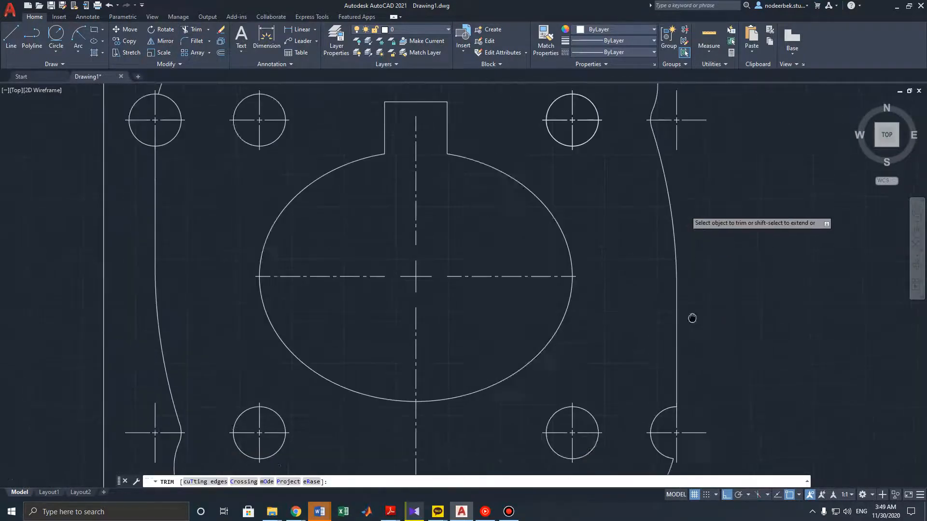
scroll(693, 317, "up", 8)
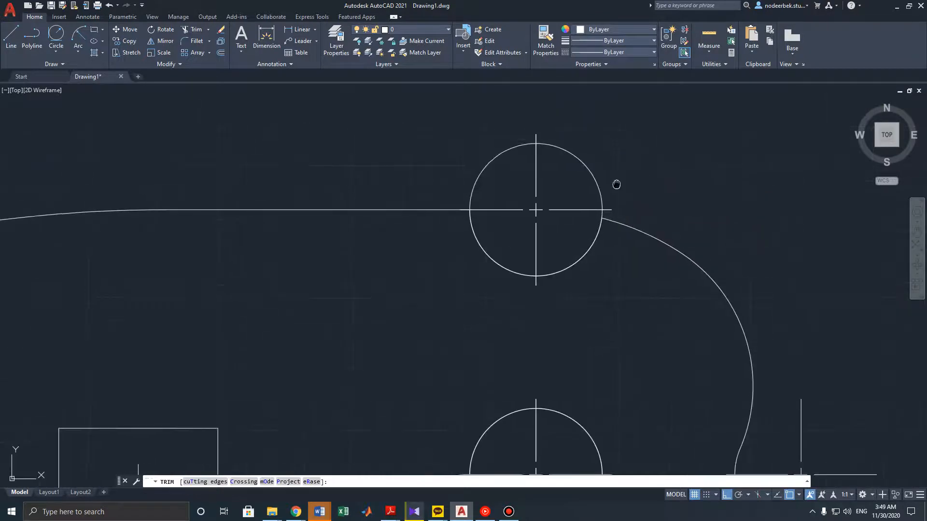
middle_click_drag(614, 182, 617, 205)
left_click(598, 196)
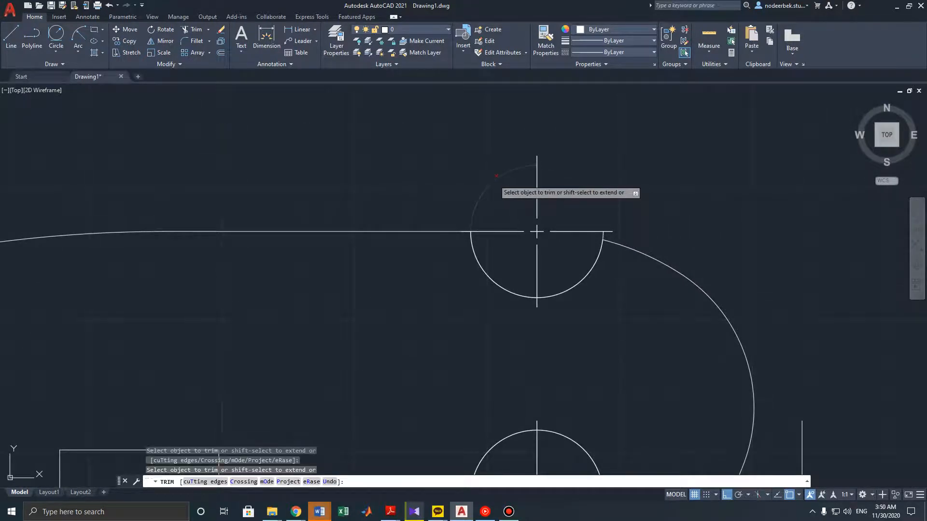
left_click(494, 187)
scroll(591, 236, "up", 2)
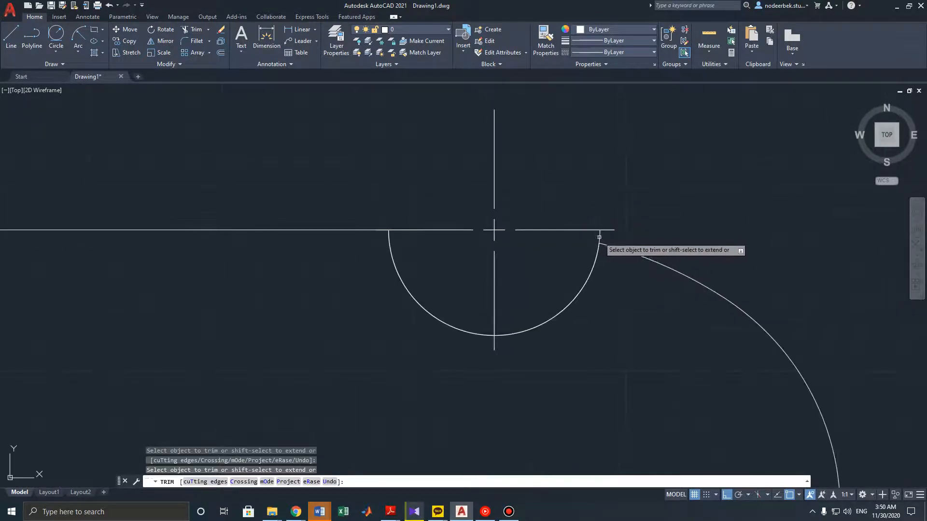
scroll(374, 235, "up", 4)
scroll(374, 233, "down", 5)
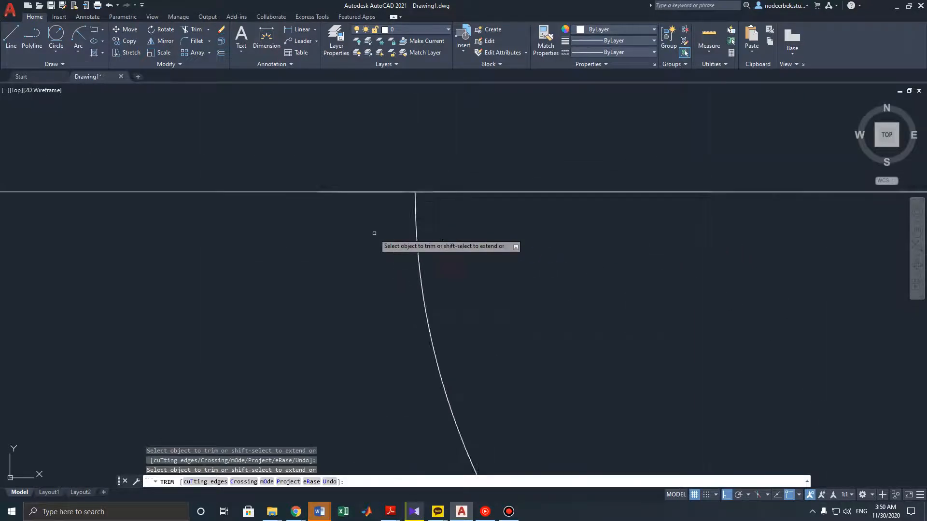
Trim the circle on the left edge at the upper-left corner so only its inner half-circle notch is left
scroll(410, 250, "down", 2)
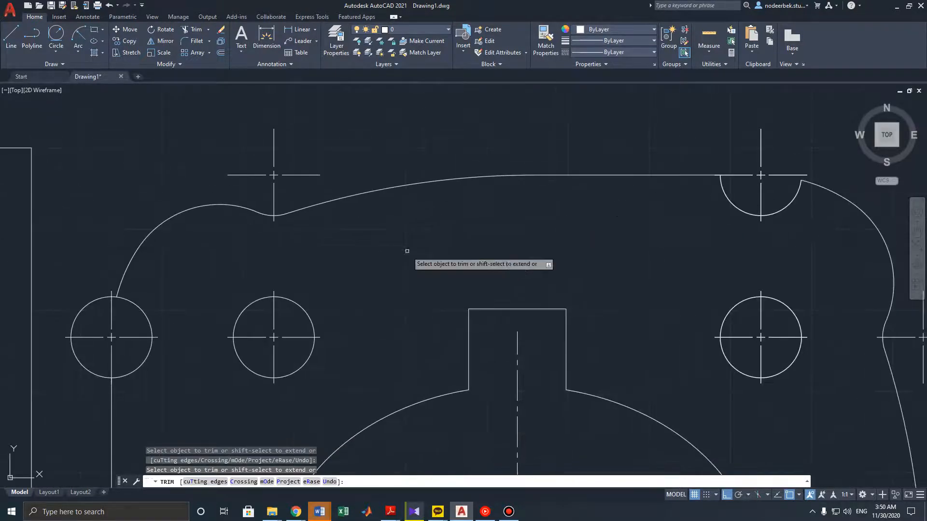
scroll(374, 234, "up", 4)
scroll(322, 284, "up", 4)
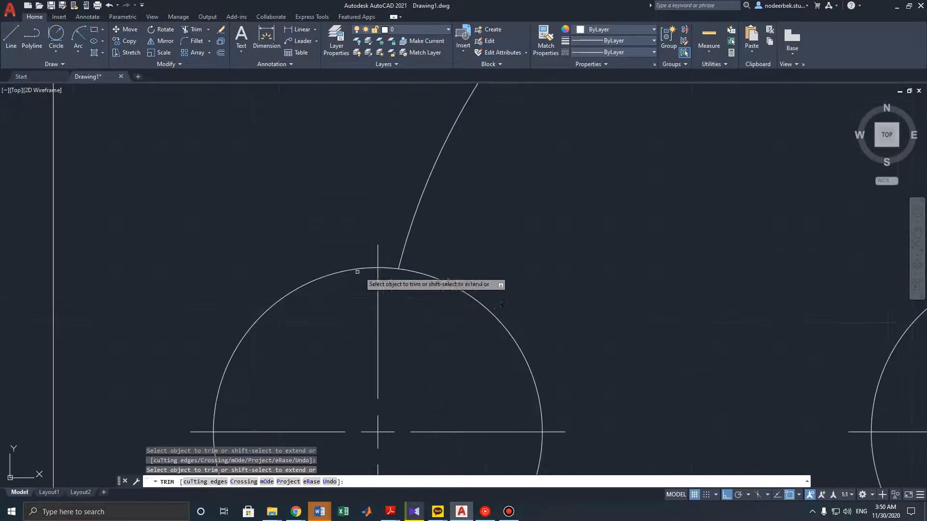
scroll(357, 269, "down", 4)
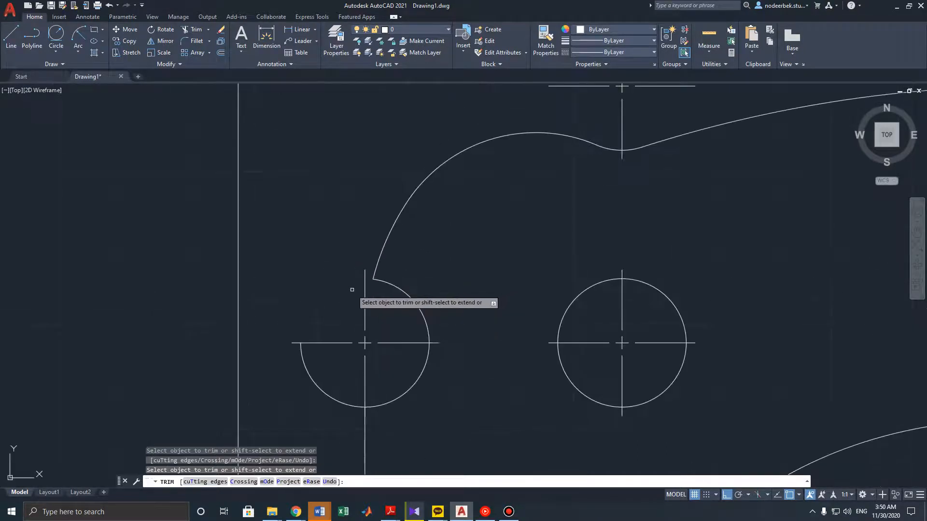
scroll(337, 267, "up", 2)
scroll(304, 328, "down", 8)
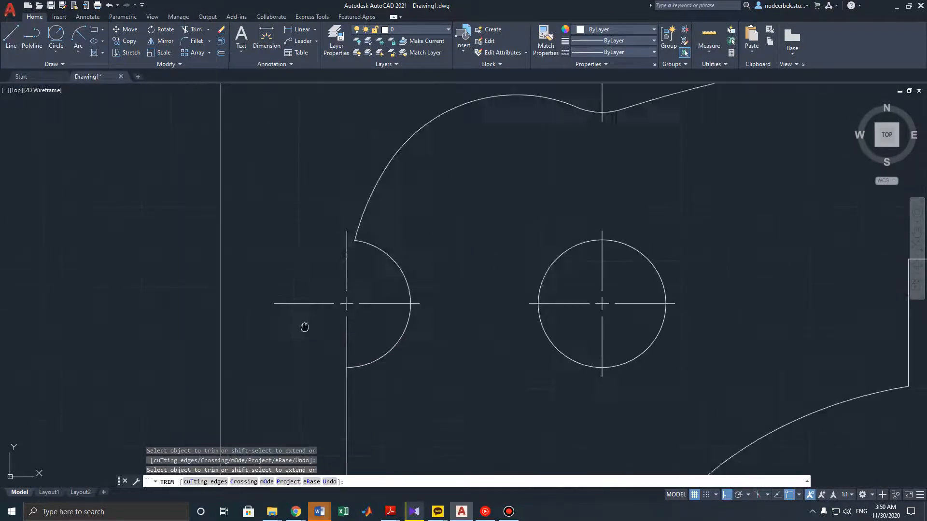
Trim the circle on the bottom edge at the lower-left corner down to its inner half-circle notch
middle_click_drag(312, 348, 320, 233)
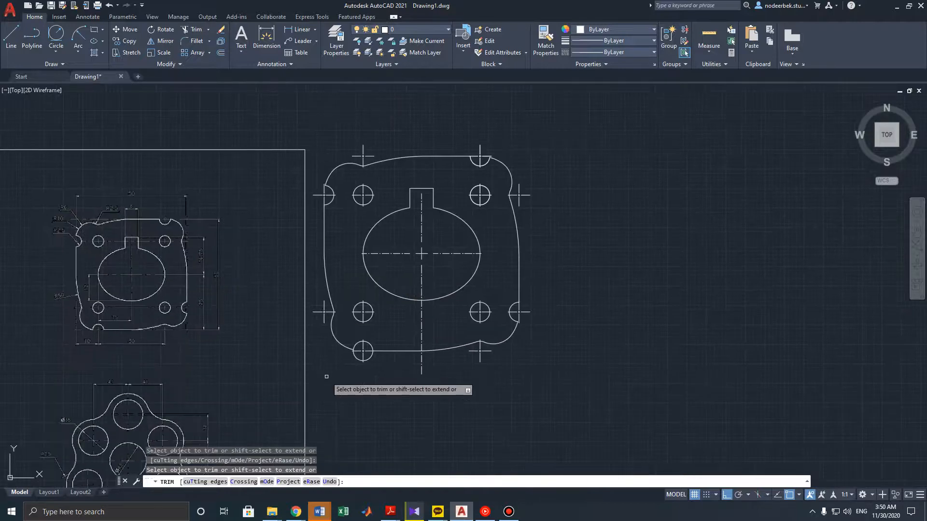
scroll(325, 372, "up", 4)
scroll(374, 353, "up", 4)
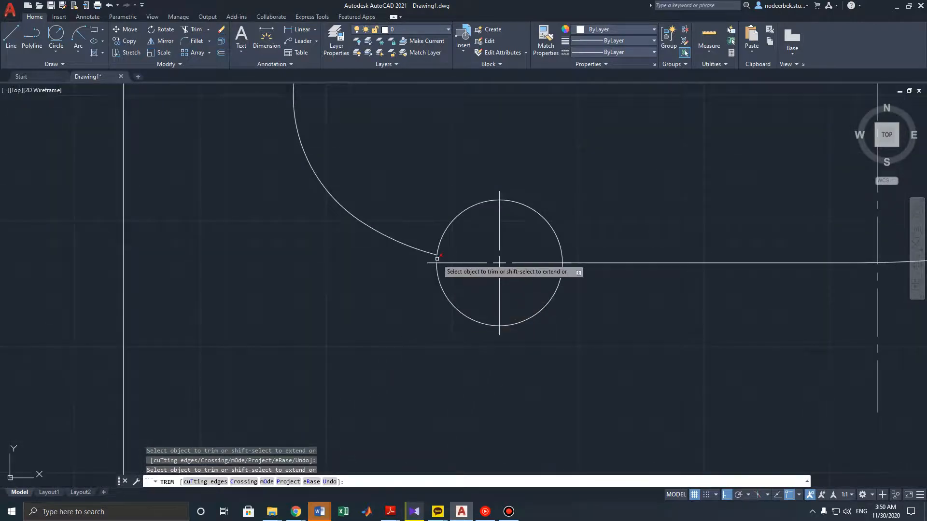
left_click(439, 281)
left_click(513, 322)
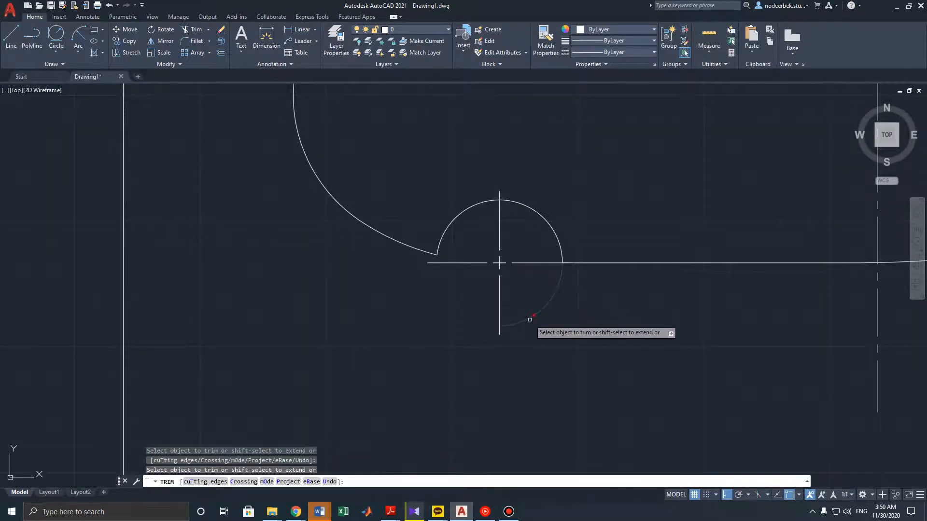
scroll(542, 325, "down", 2)
middle_click_drag(568, 335, 459, 321)
scroll(468, 328, "down", 4)
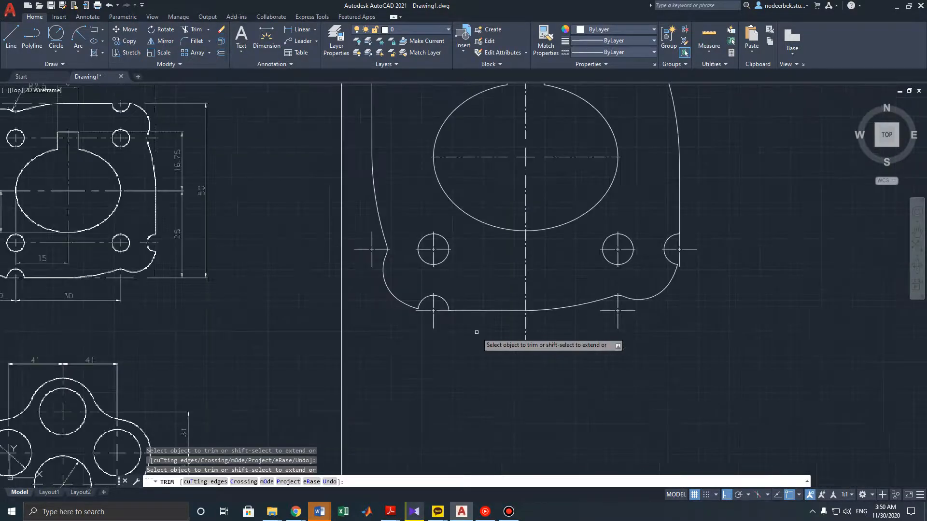
key("Escape")
key("Escape")
Set the lower extension of the ellipse's vertical centreline to 125
middle_click_drag(508, 225, 514, 340)
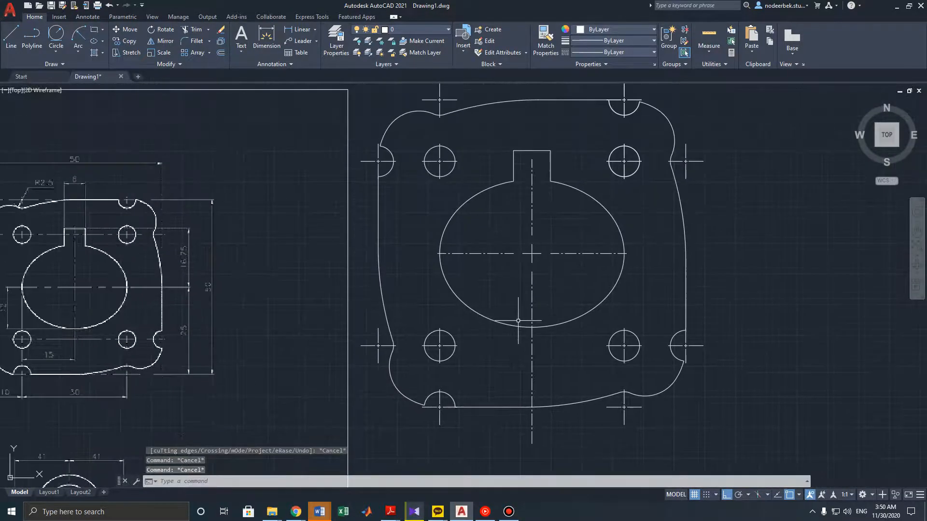
scroll(518, 281, "down", 2)
left_click(526, 364)
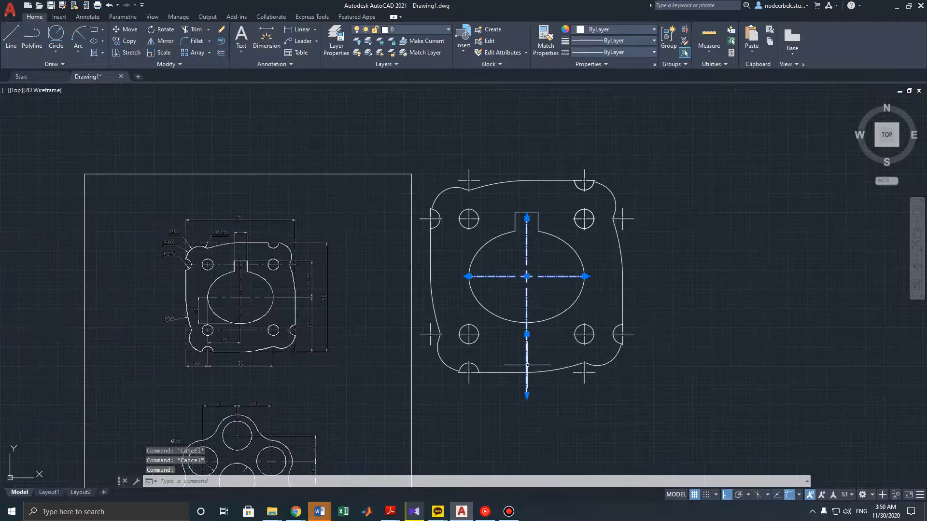
left_click(527, 394)
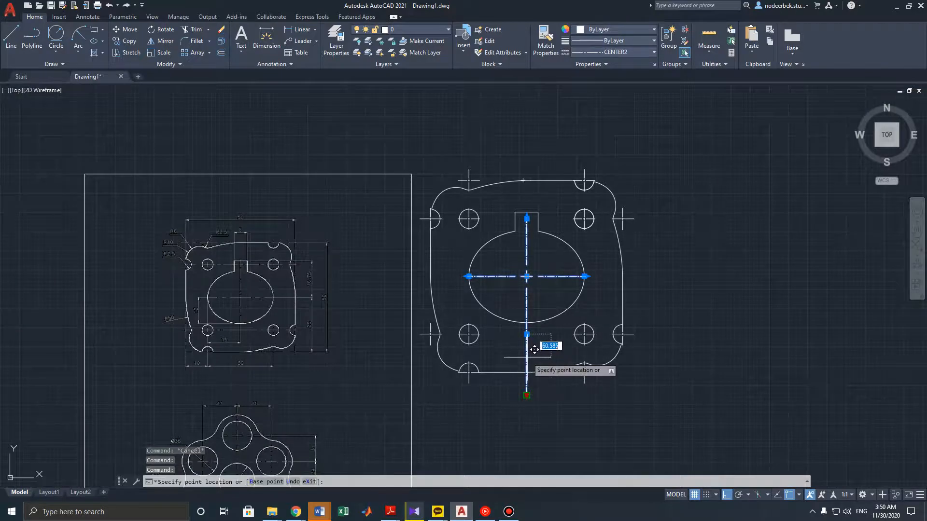
key("Escape")
left_click(527, 394)
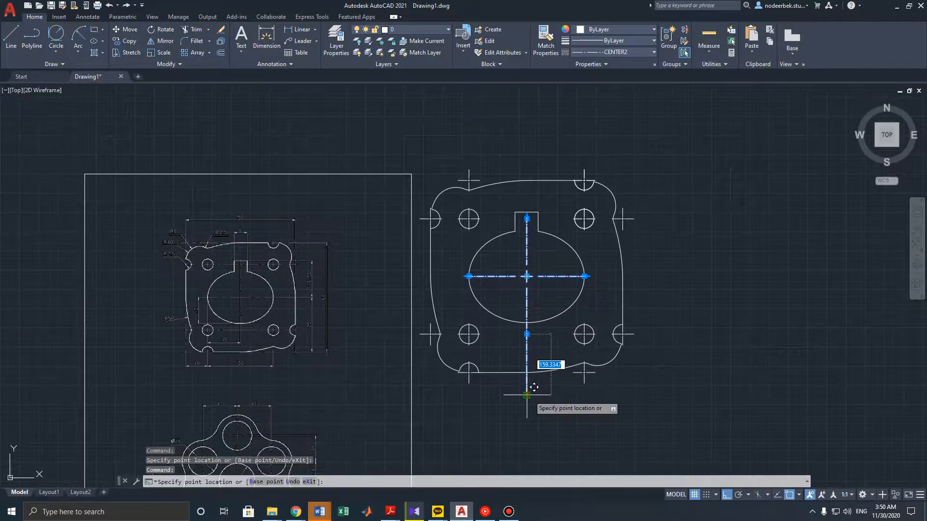
type("16")
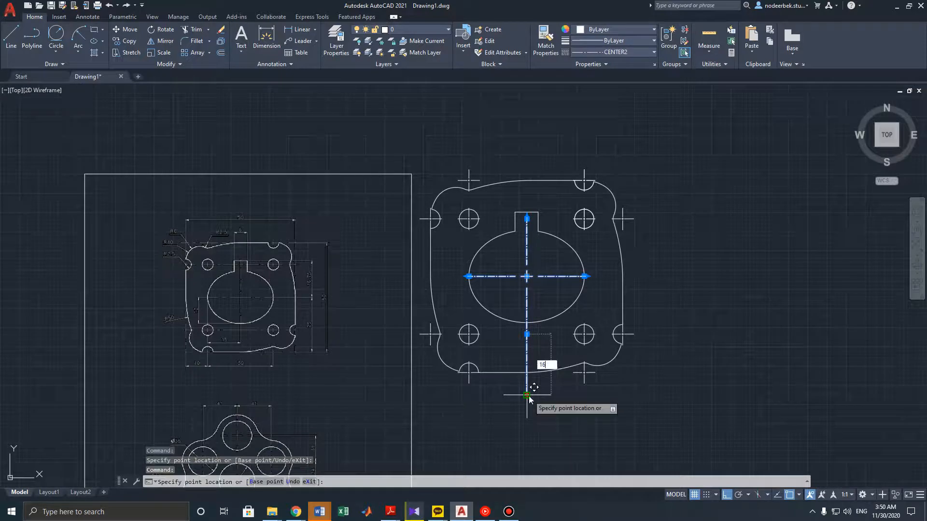
type("5")
key("Return")
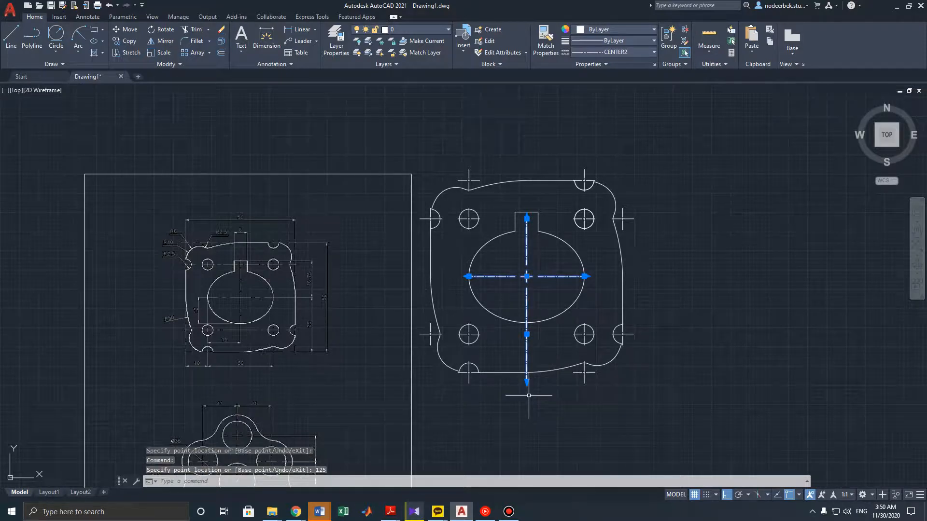
Shorten the lower extension of the ellipse's vertical centreline to 75
left_click(526, 381)
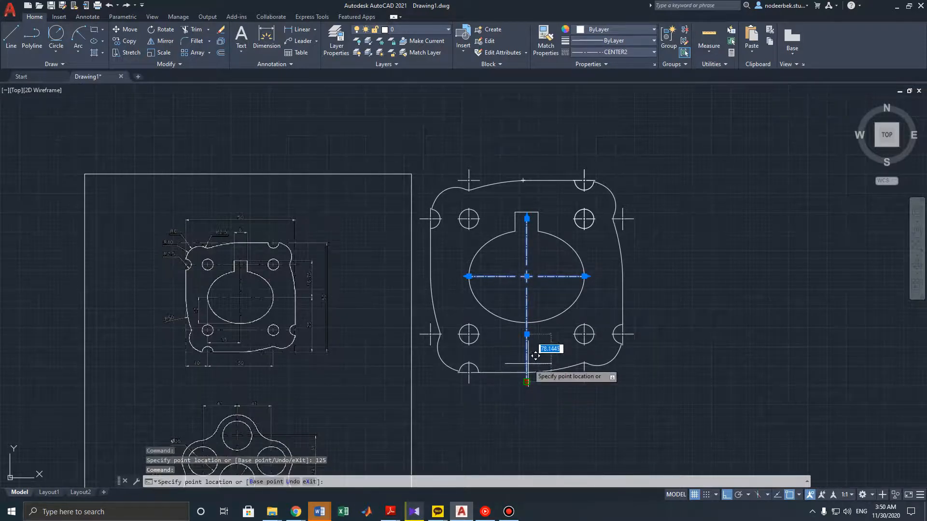
type("75")
key("Return")
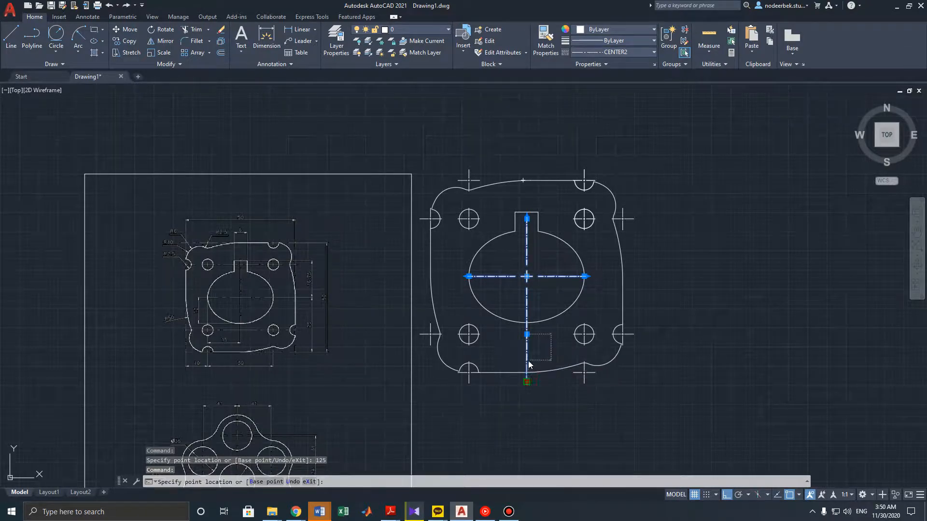
key("Escape")
key("Escape")
middle_click_drag(548, 290, 551, 320)
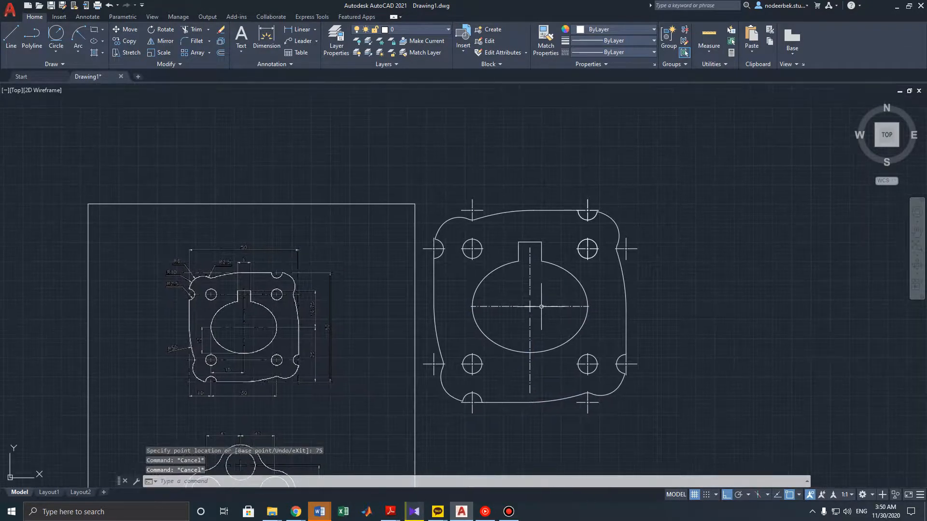
Set the colour of the ellipse's centrelines and all centre marks on the plate's holes and edges to golden yellow
left_click(540, 306)
left_click(473, 248)
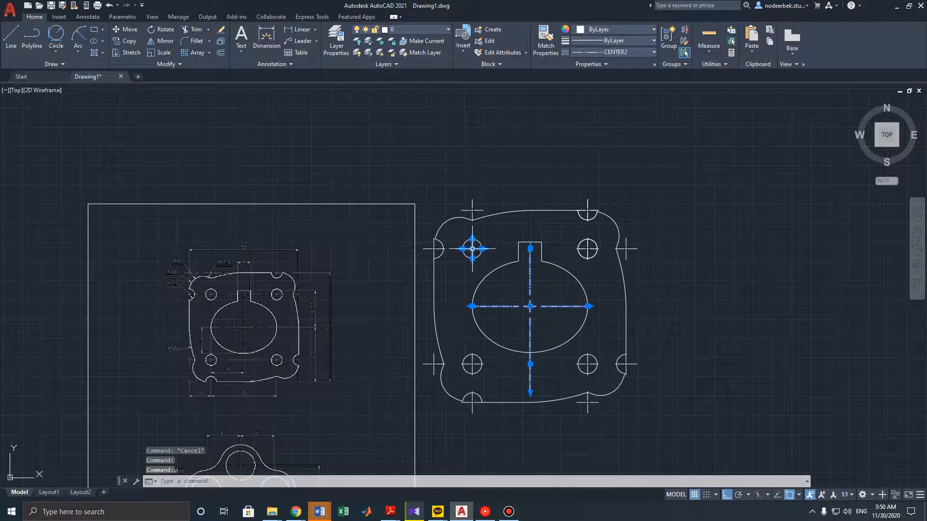
left_click(472, 211)
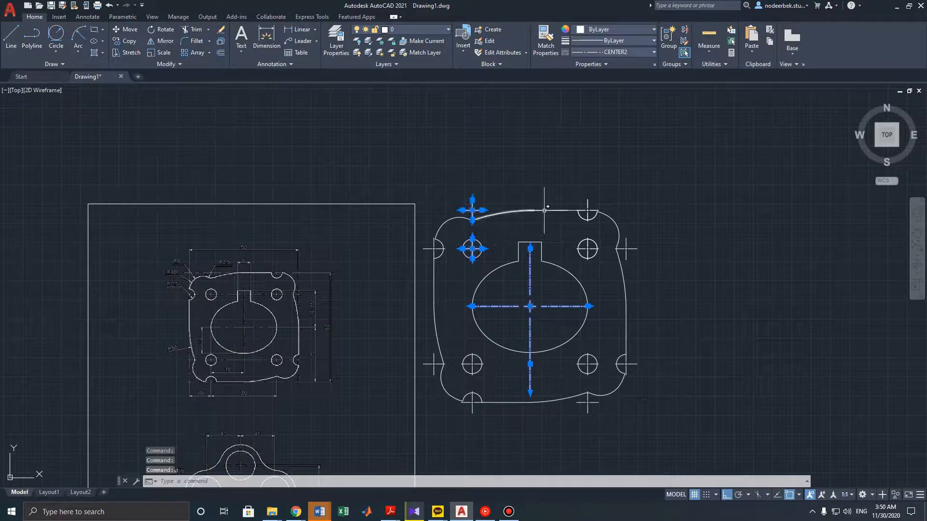
left_click(627, 249)
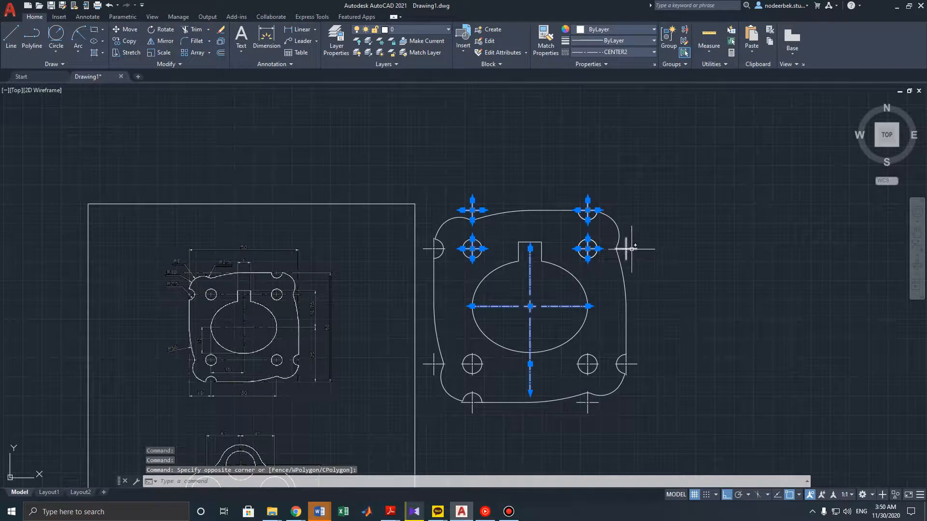
left_click(646, 257)
left_click(626, 364)
left_click(592, 364)
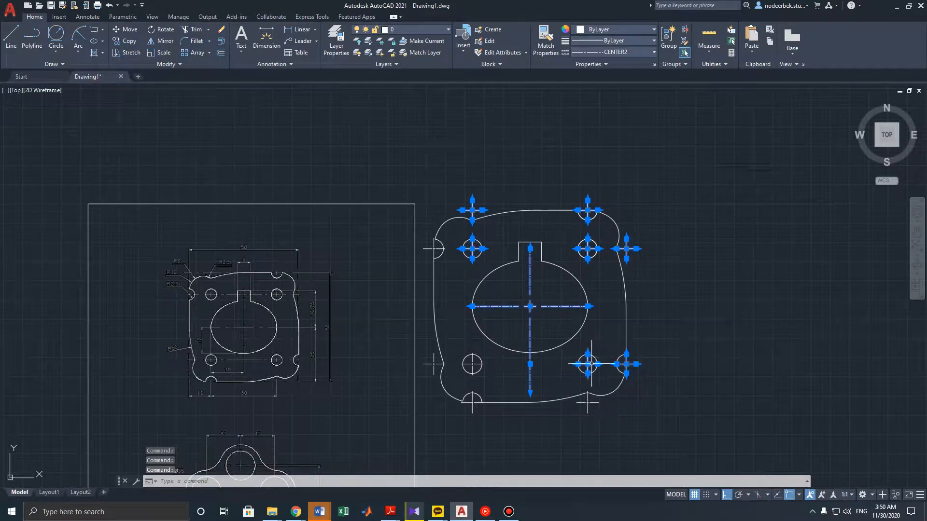
left_click(471, 403)
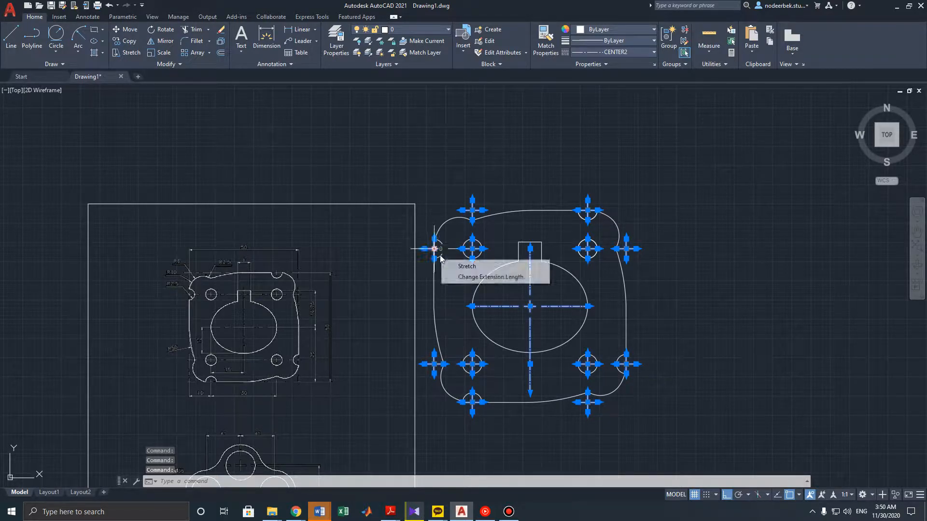
left_click(651, 29)
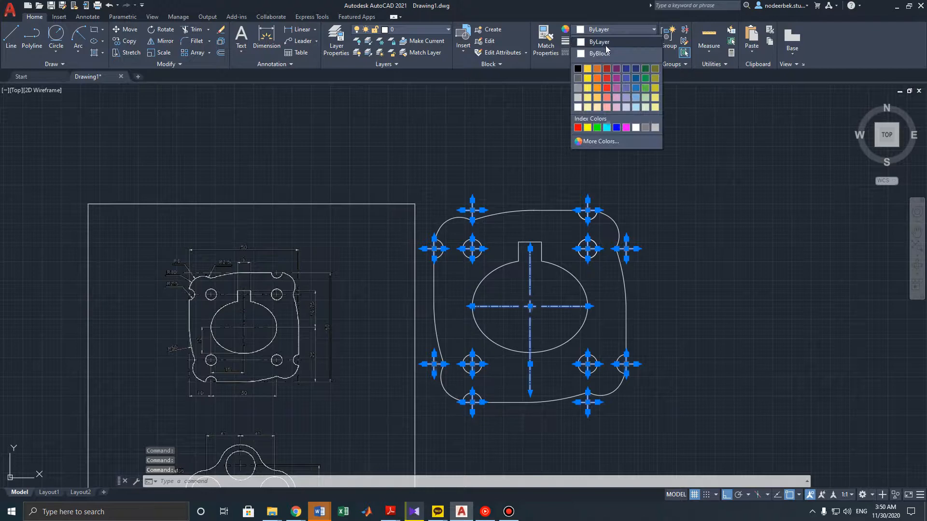
left_click(587, 69)
Compare the redrawn plate with the dimensioned reference drawing, examining its outline, notches, holes, keyway and dimensions
type("tr")
key("Return")
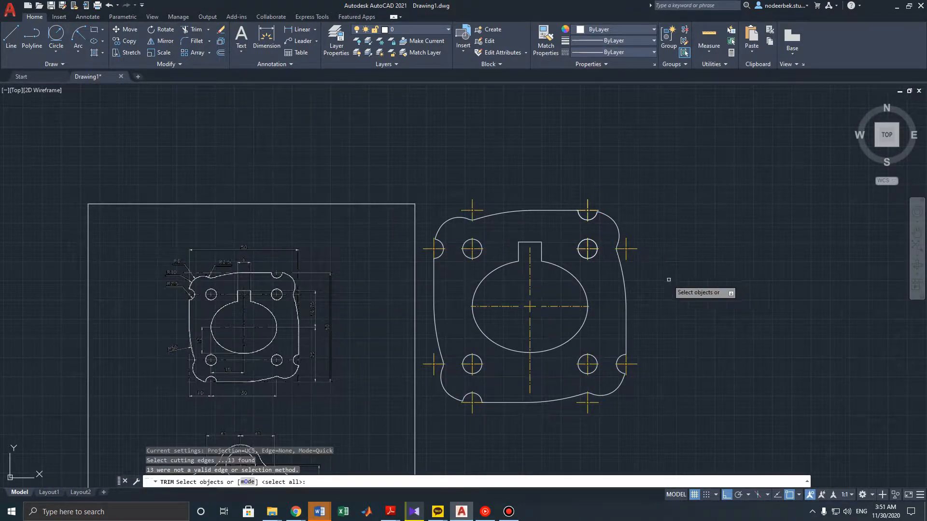
middle_click_drag(659, 280, 708, 270)
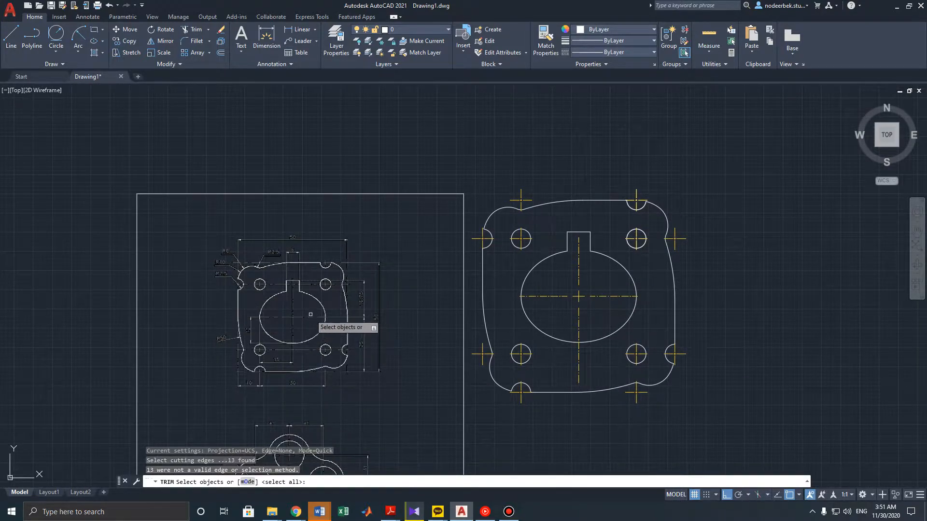
scroll(313, 321, "up", 2)
mouse_move(299, 292)
middle_mouse_down()
mouse_move(247, 247)
mouse_move(248, 322)
middle_mouse_up()
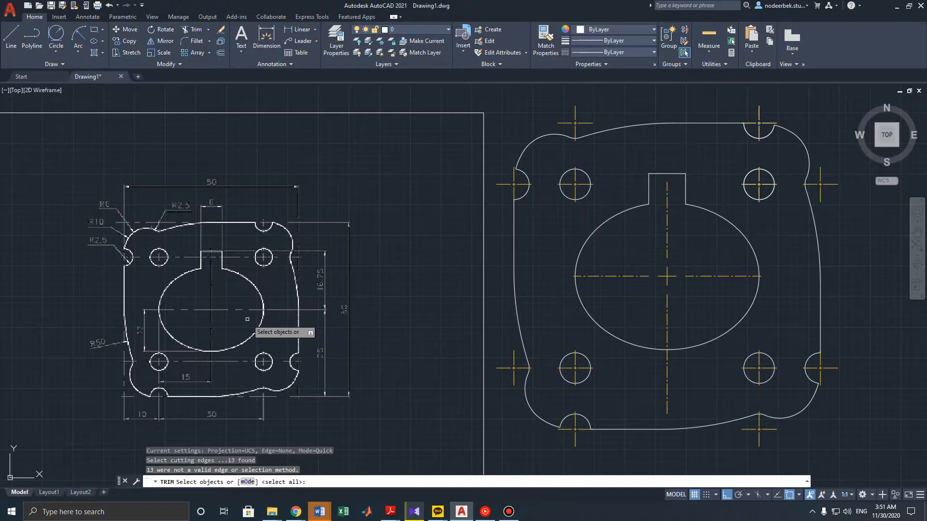
middle_click_drag(372, 303, 377, 310)
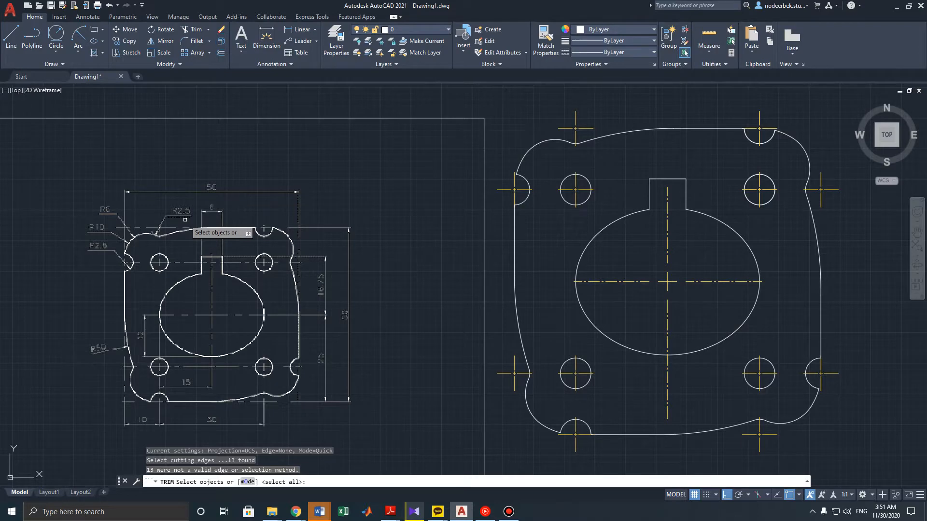
key("Escape")
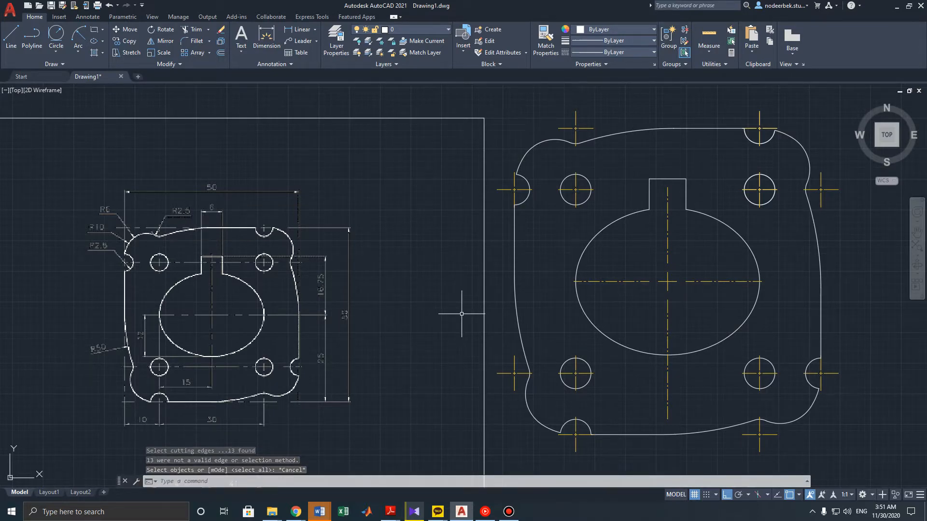
scroll(462, 314, "down", 2)
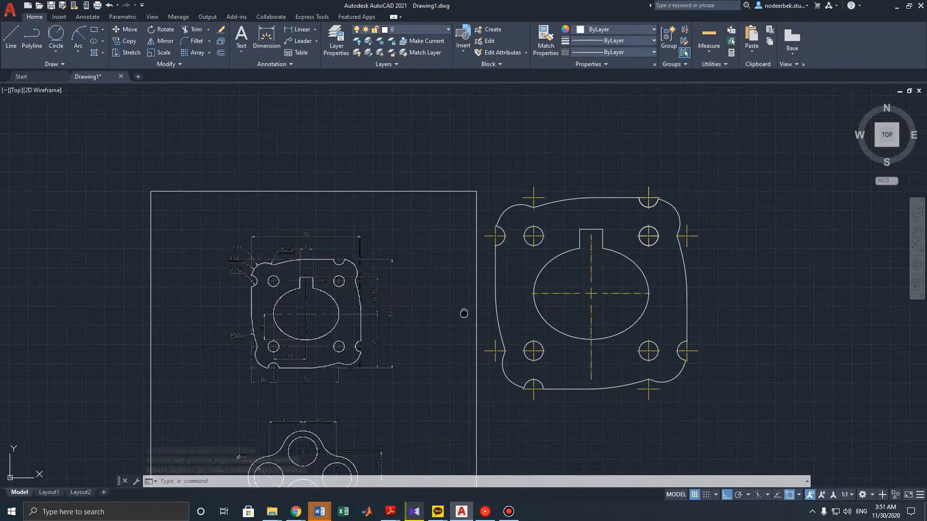
middle_click_drag(463, 314, 450, 297)
scroll(373, 301, "up", 2)
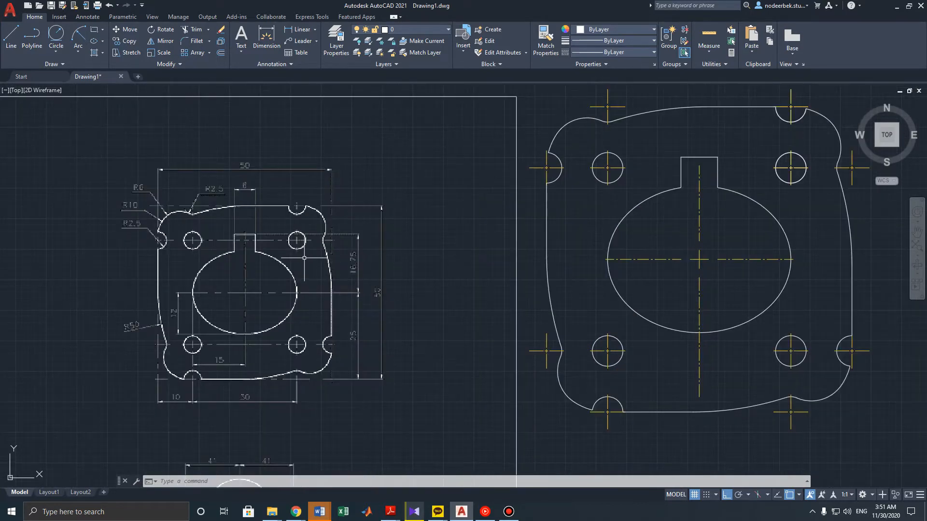